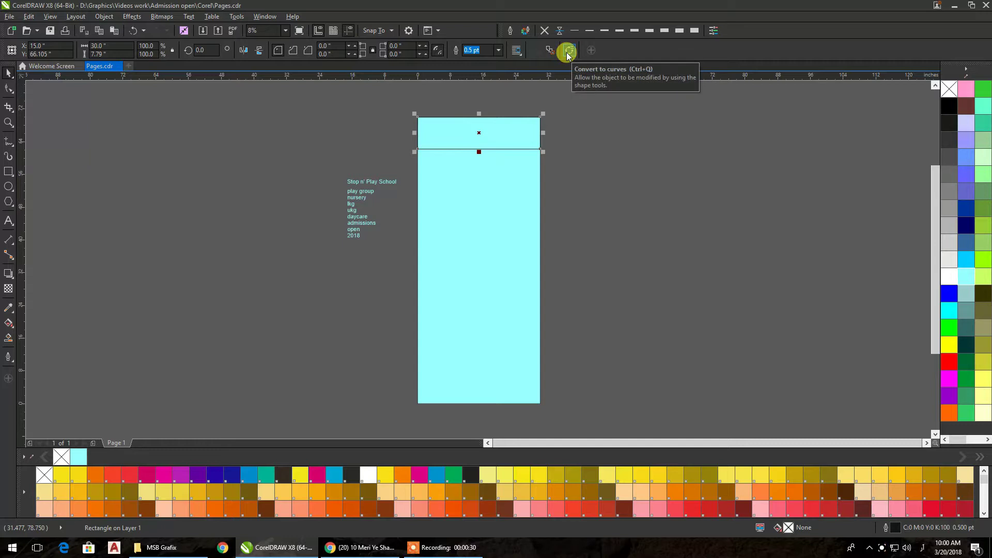
# - Delete the lower-right corner node of the rectangle across the page's top edge so it becomes a triangle
pyautogui.click(8, 90)
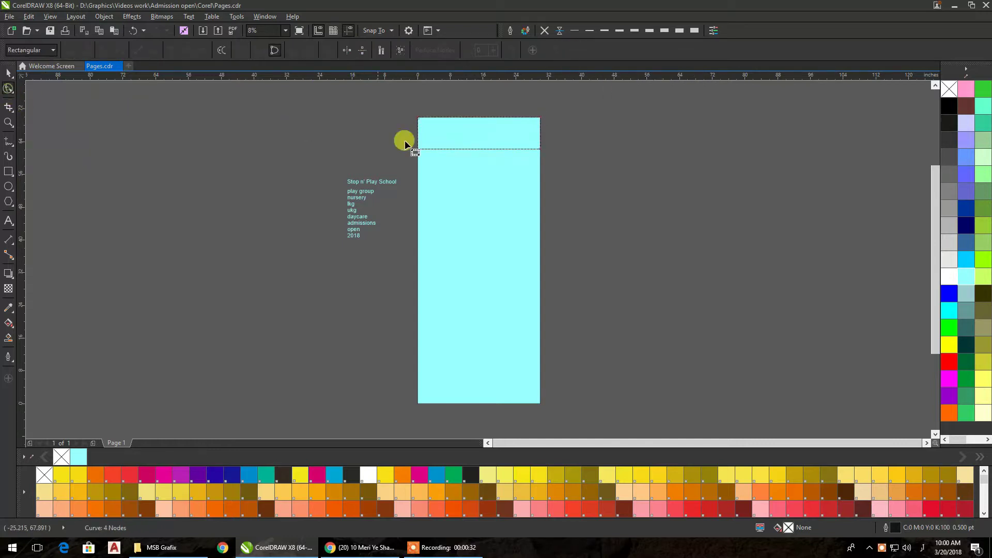
pyautogui.doubleClick(538, 149)
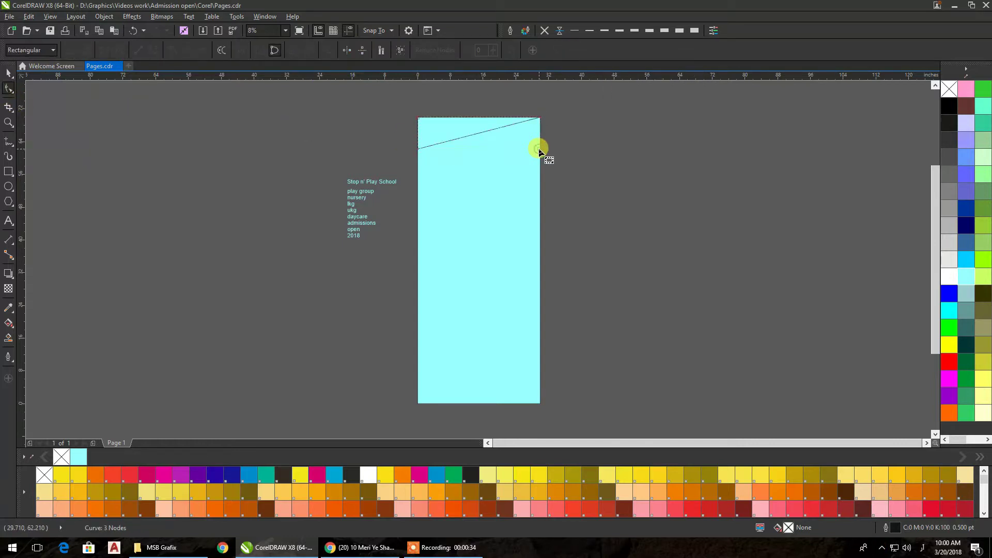
pyautogui.hotkey('ctrl', 'z')
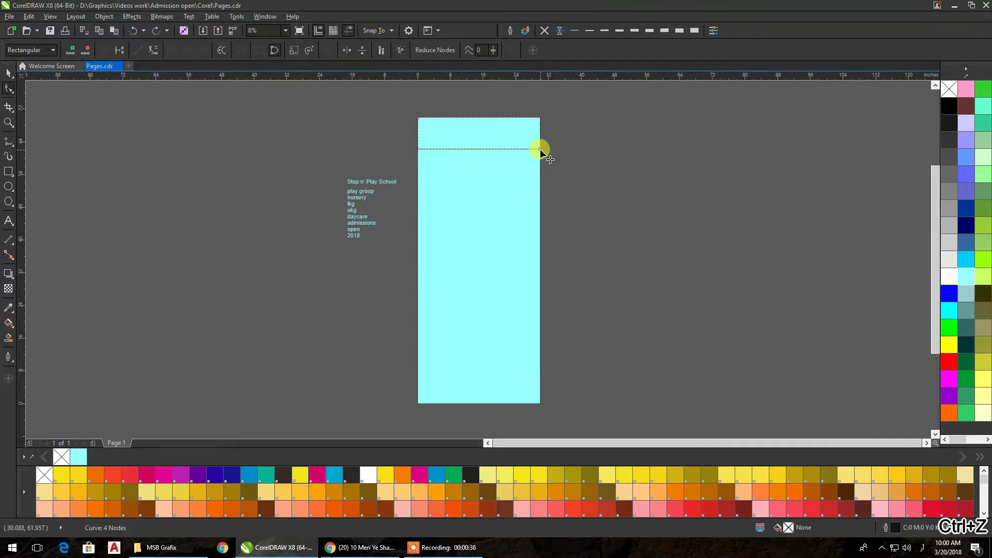
pyautogui.rightClick(539, 150)
pyautogui.click(553, 169)
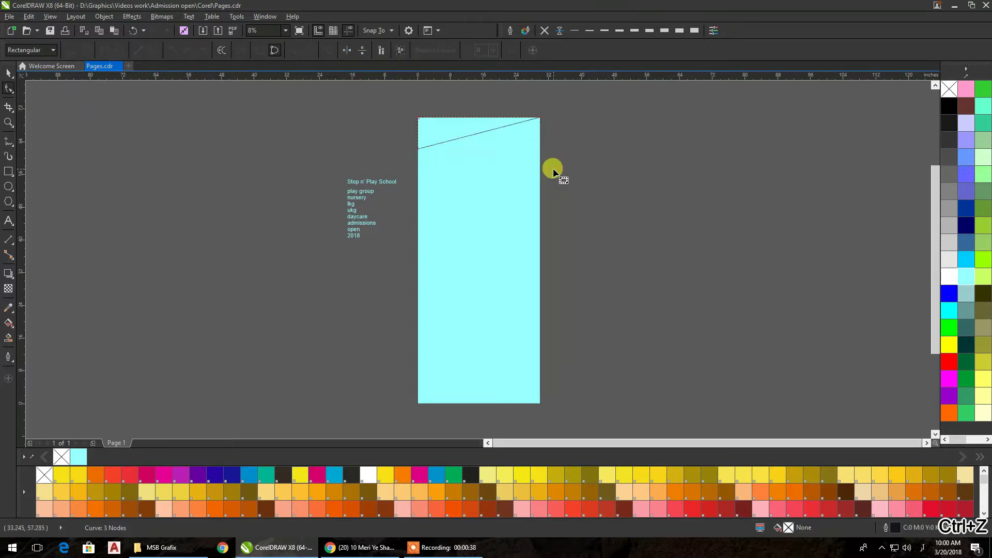
# - Duplicate the top triangle downward, turn the copy 180° by mirroring, and move it to about mid-page
pyautogui.click(9, 73)
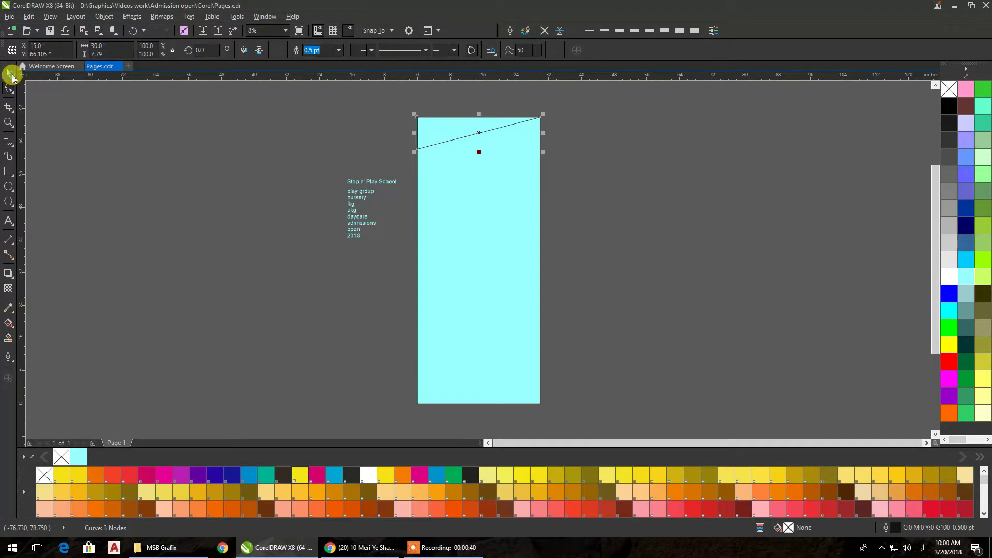
pyautogui.moveTo(466, 128); pyautogui.dragTo(469, 192)
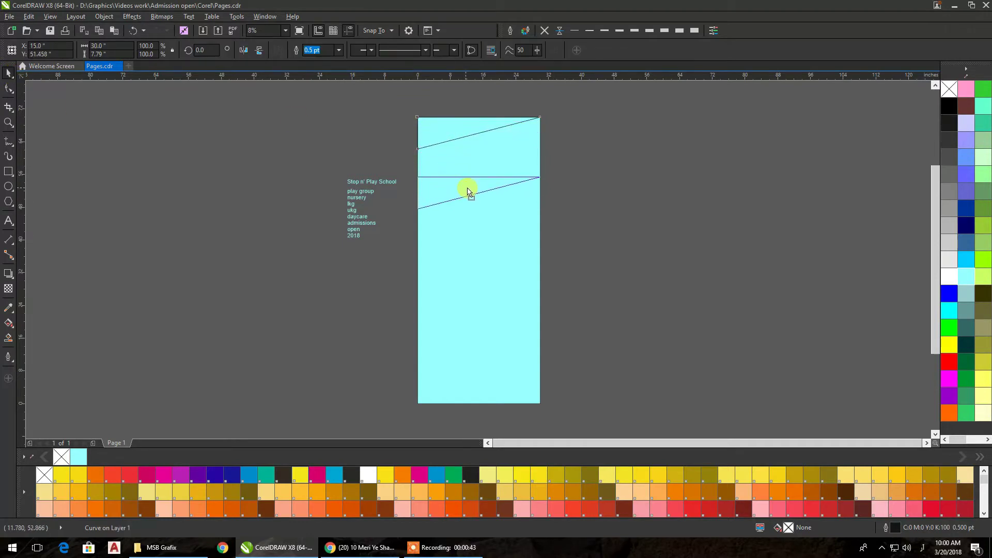
pyautogui.click(245, 50)
pyautogui.click(245, 50)
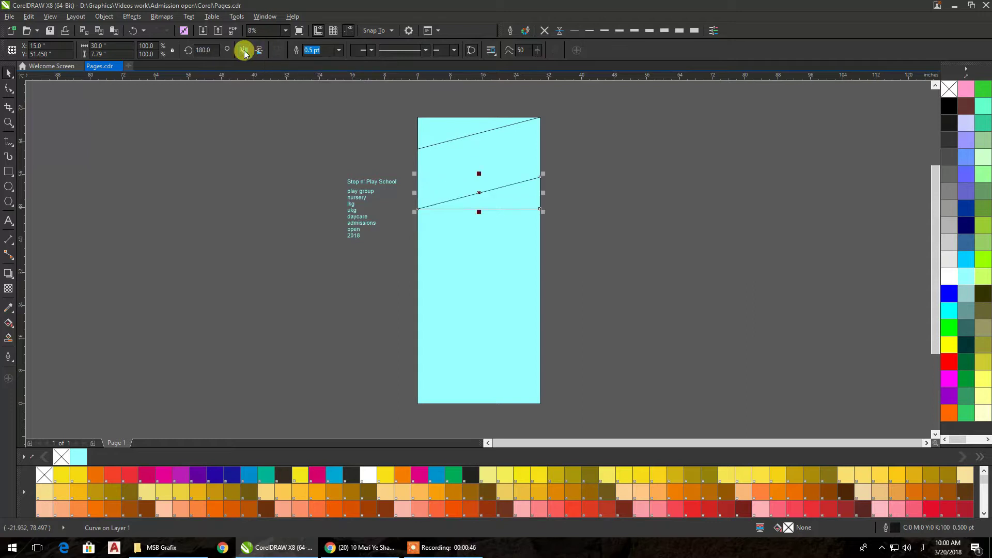
pyautogui.moveTo(504, 202); pyautogui.dragTo(506, 238)
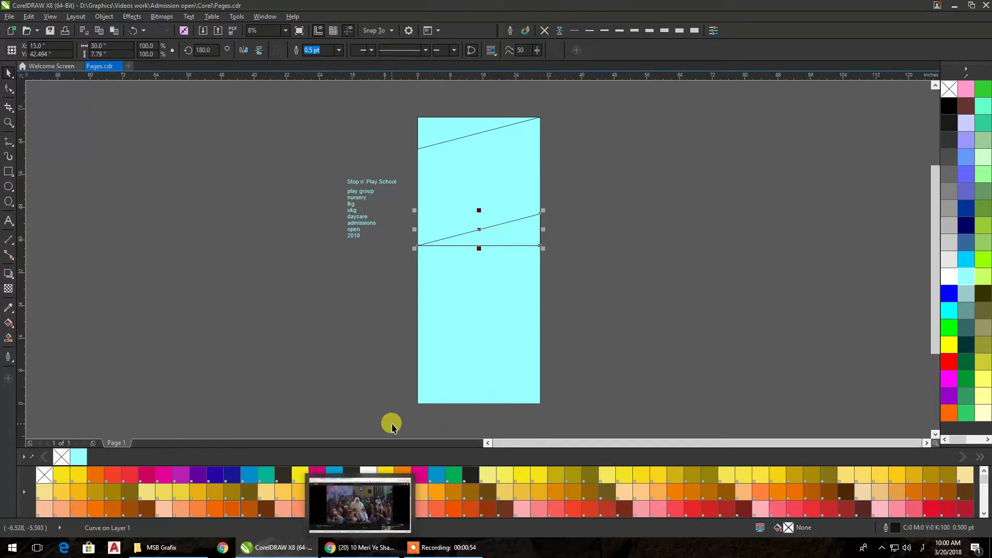
pyautogui.click(439, 547)
pyautogui.click(667, 531)
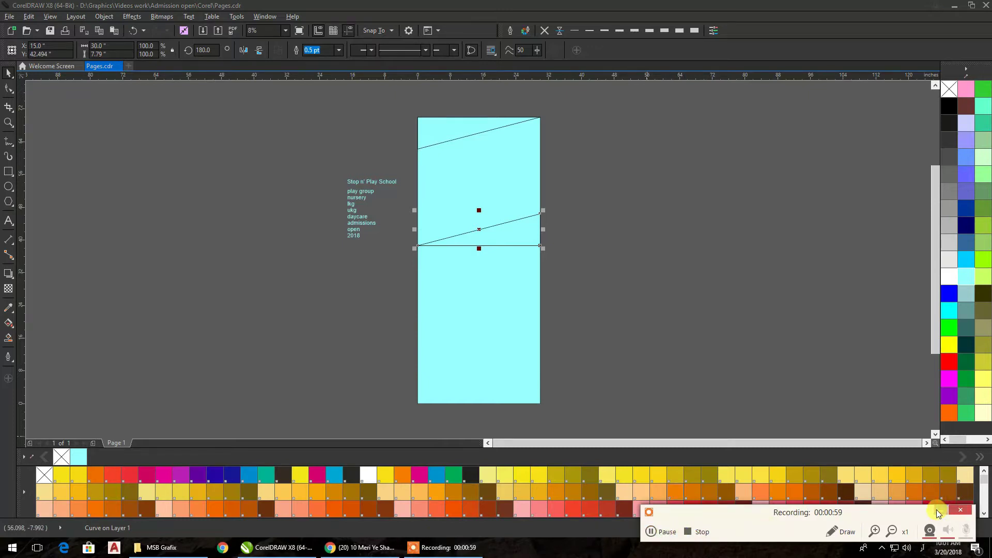
pyautogui.click(938, 513)
pyautogui.click(389, 304)
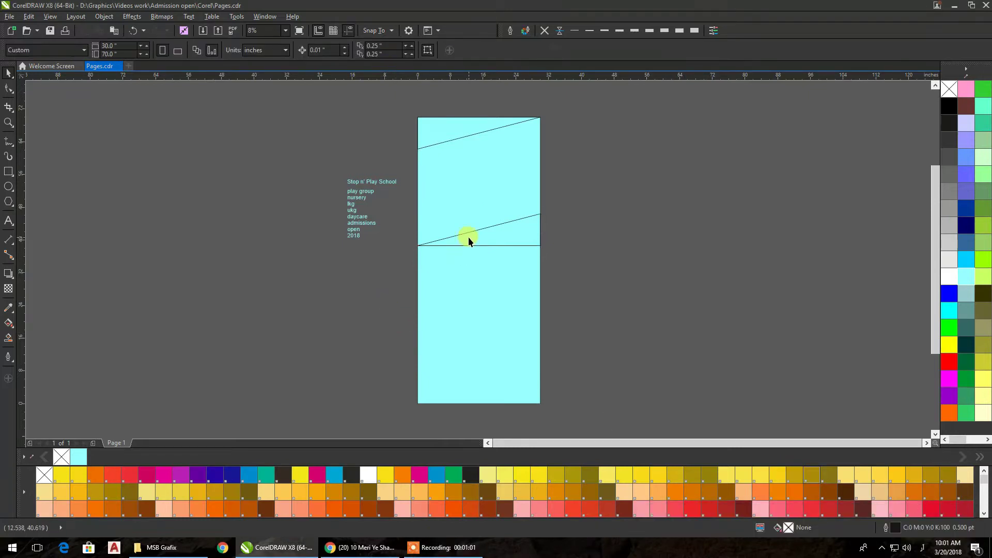
# - Duplicate the middle triangle directly below, mirroring the copy horizontally and flipping the original vertically so their slanted edges run parallel
pyautogui.moveTo(505, 234); pyautogui.dragTo(493, 268)
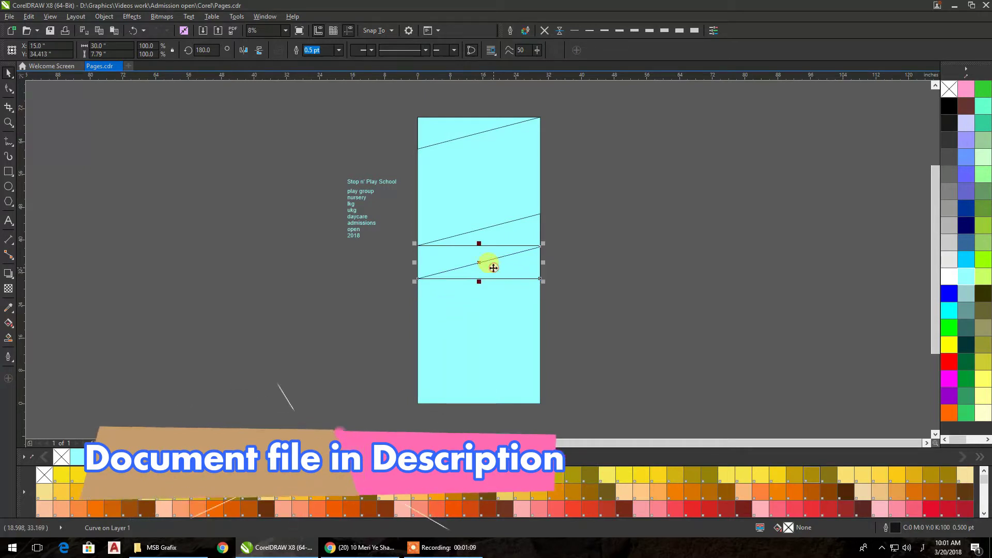
pyautogui.click(240, 50)
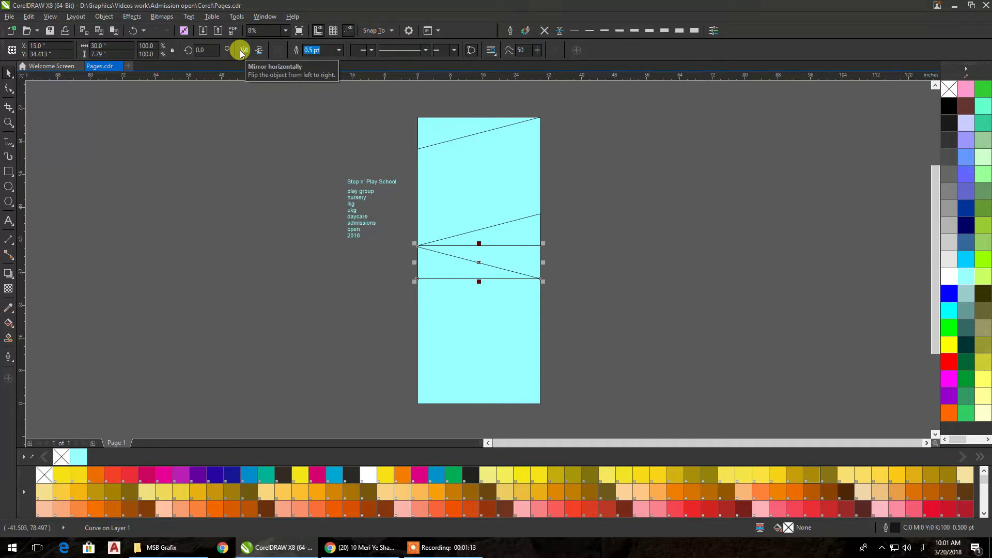
pyautogui.click(505, 222)
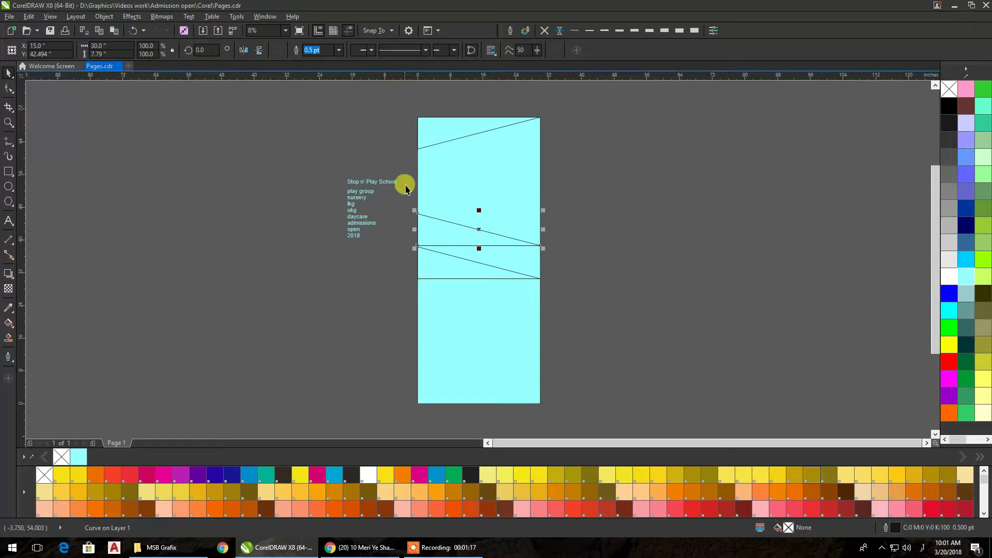
pyautogui.click(258, 52)
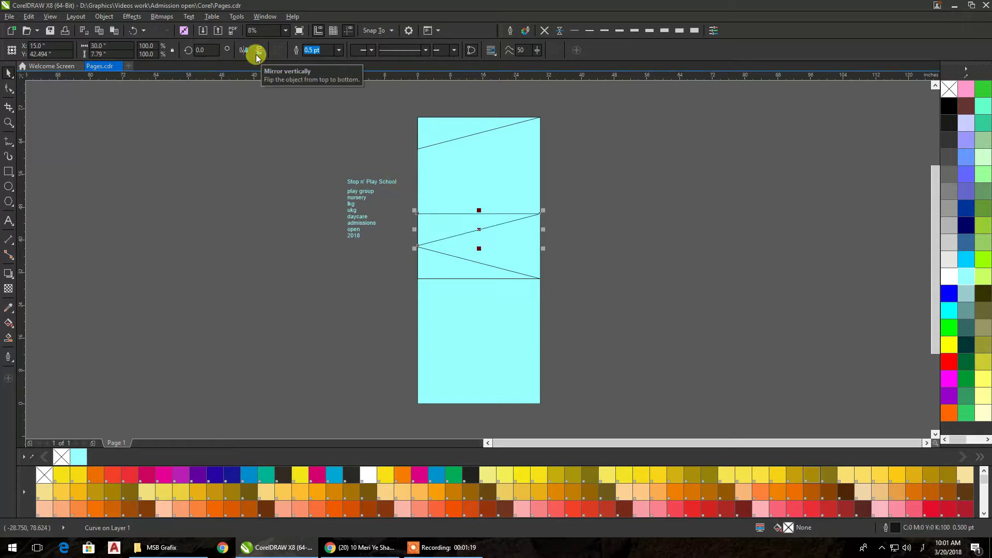
pyautogui.click(241, 50)
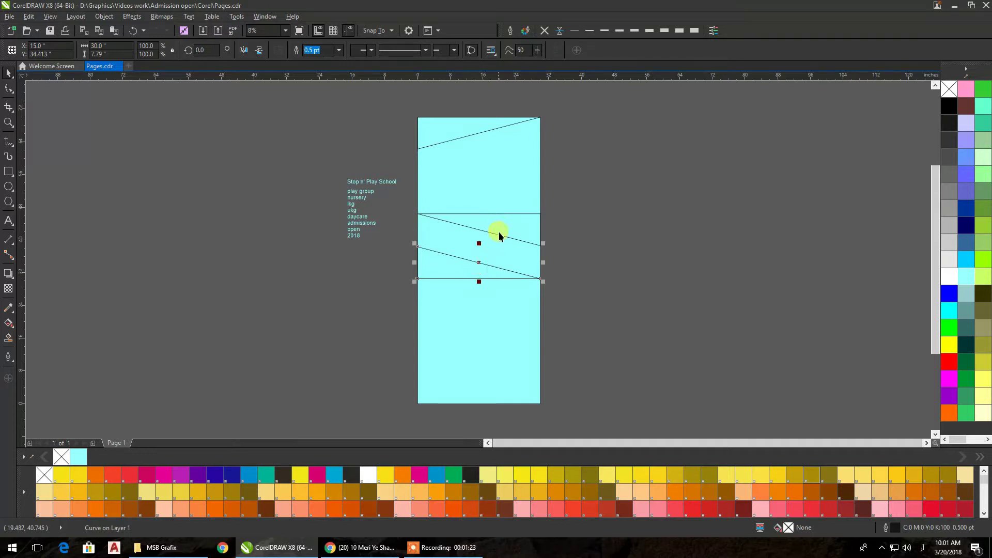
pyautogui.click(659, 206)
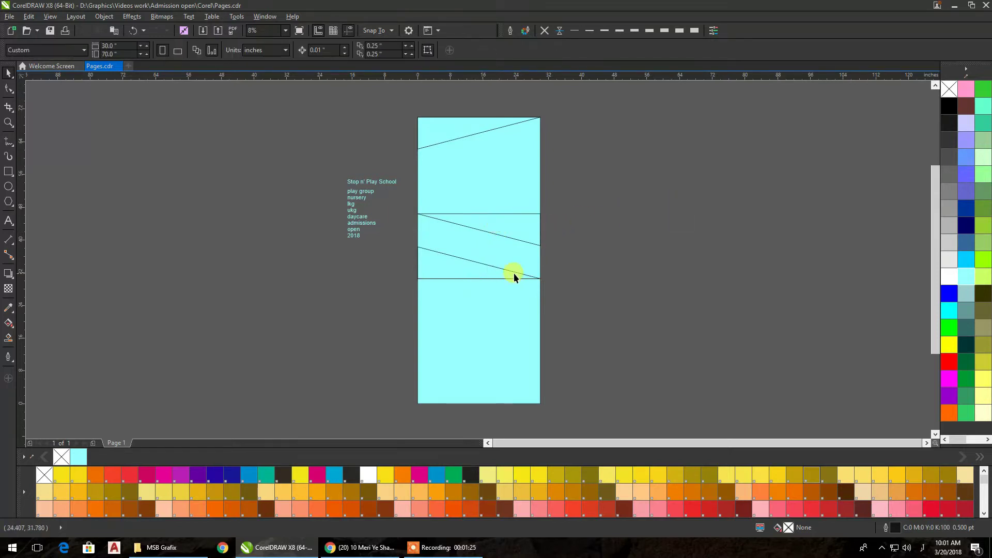
# - Move the two middle triangles together so their slanted edges meet and form a horizontal band
pyautogui.moveTo(495, 279); pyautogui.dragTo(495, 260)
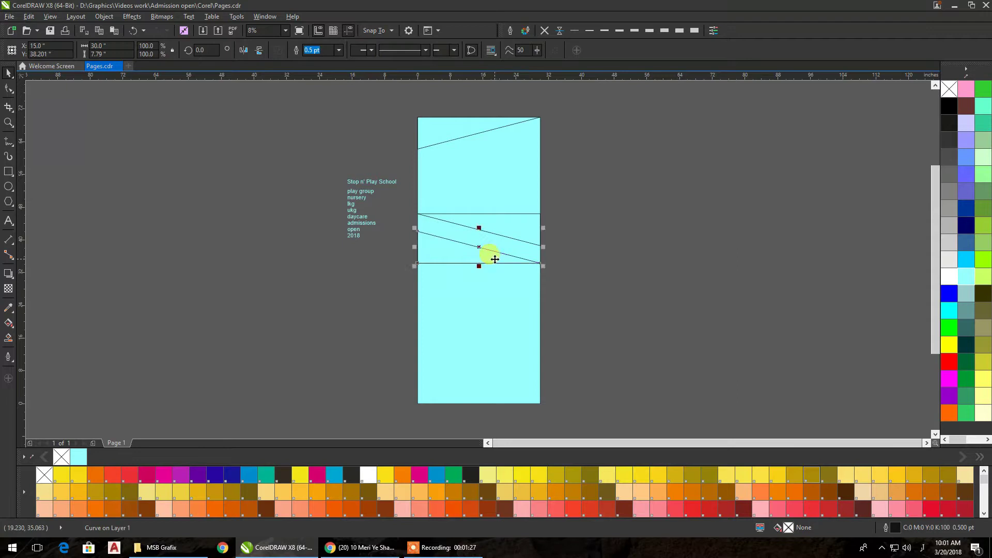
pyautogui.moveTo(514, 225); pyautogui.dragTo(494, 253)
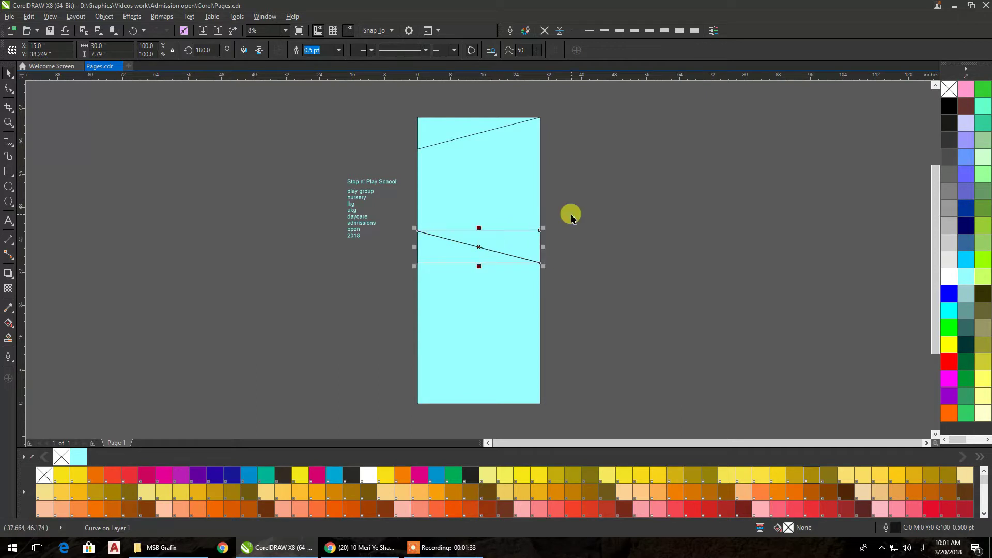
pyautogui.click(569, 215)
# - Fill both triangles of the middle band with bright green
pyautogui.moveTo(577, 200); pyautogui.dragTo(411, 307)
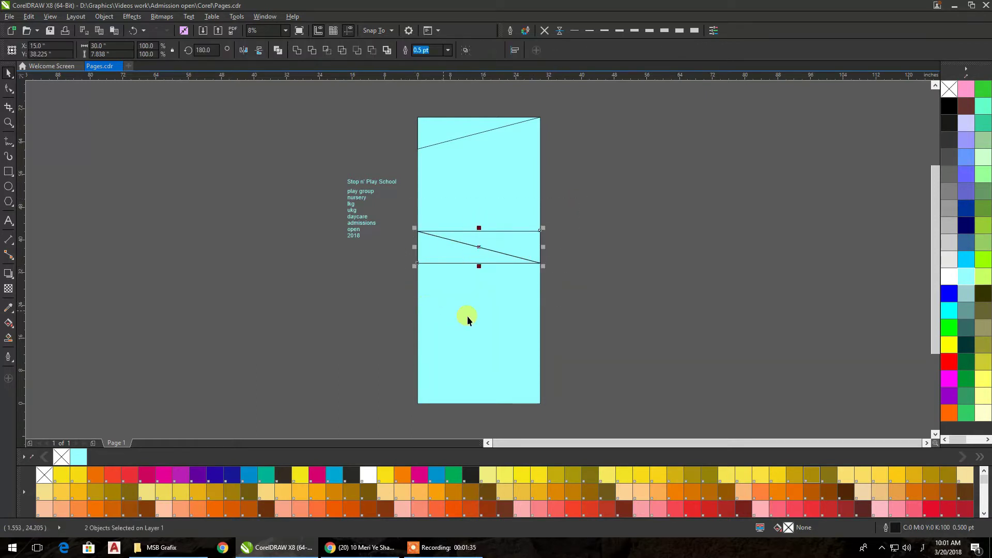
pyautogui.click(952, 329)
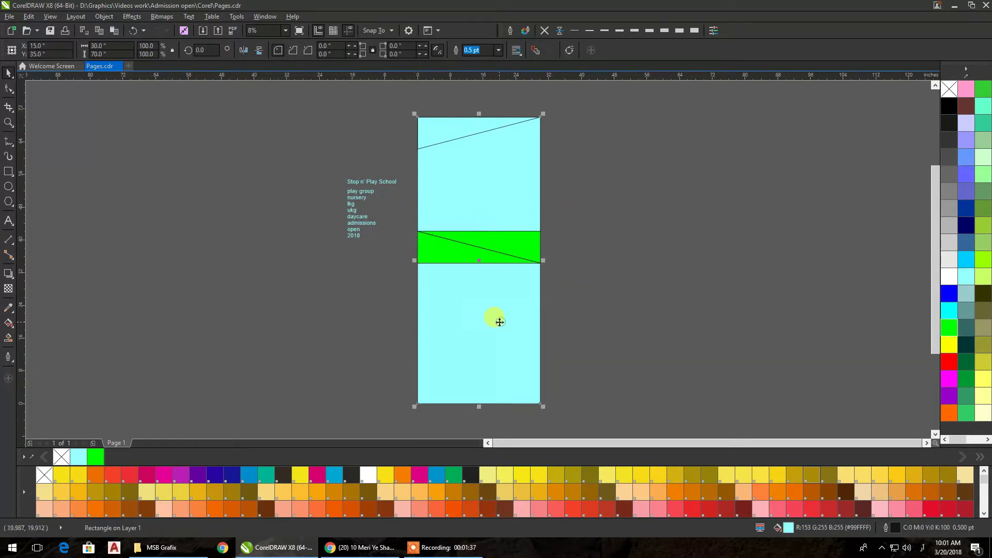
pyautogui.click(566, 312)
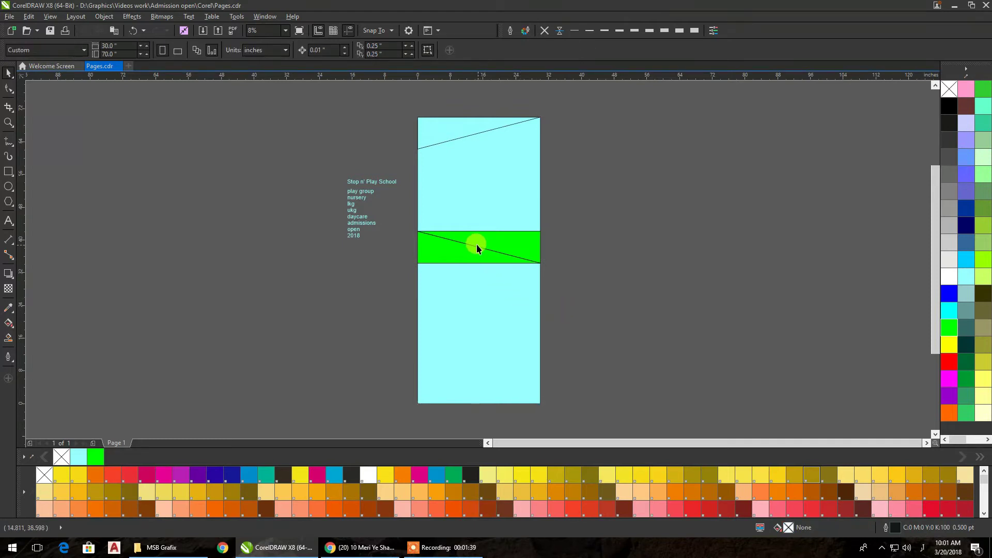
# - Shift the band's upper green triangle slightly upward to leave a thin diagonal gap between the two triangles
pyautogui.scroll(4, 477, 245)
pyautogui.click(477, 245)
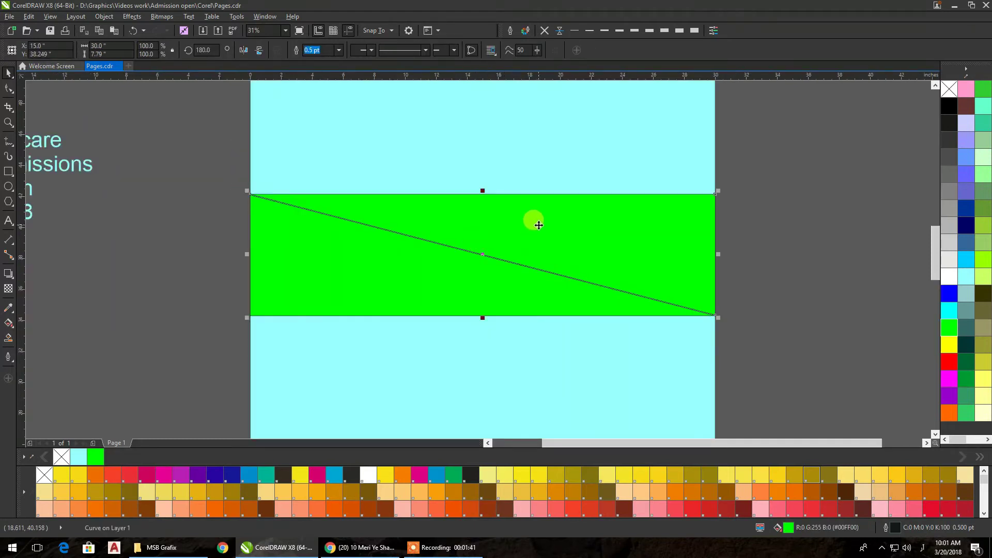
pyautogui.moveTo(539, 225); pyautogui.dragTo(538, 221)
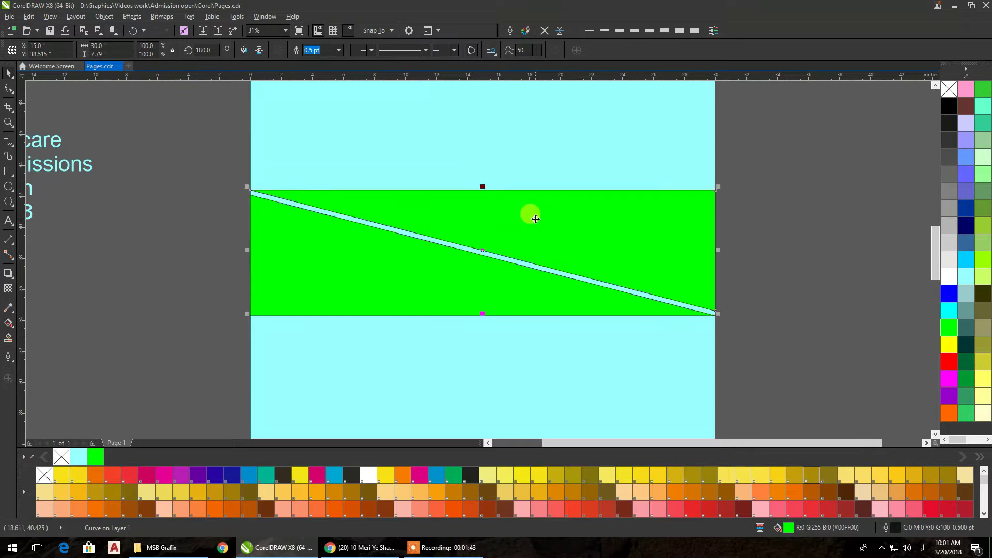
pyautogui.click(763, 226)
pyautogui.scroll(-4, 688, 221)
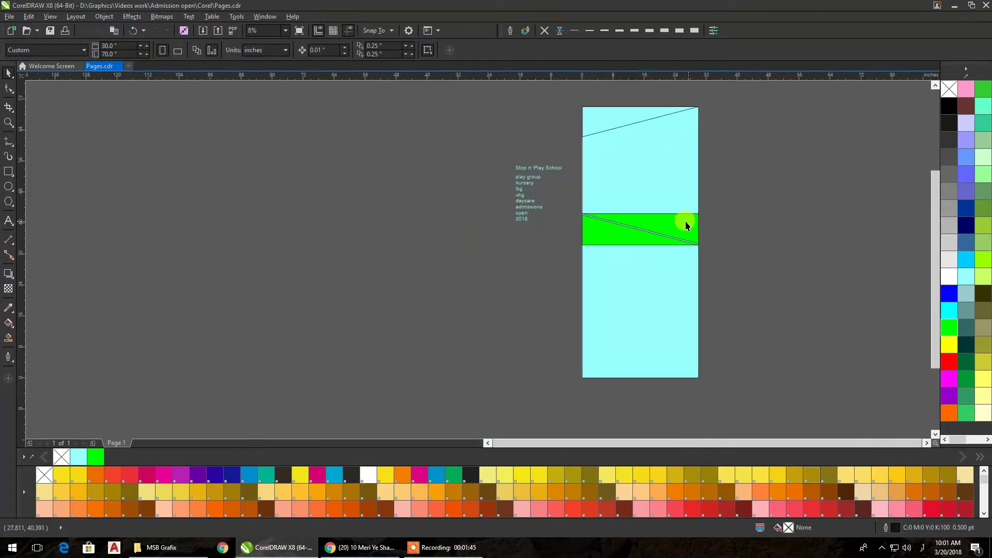
# - Fill the background rectangle with black and the top triangle with white
pyautogui.click(605, 316)
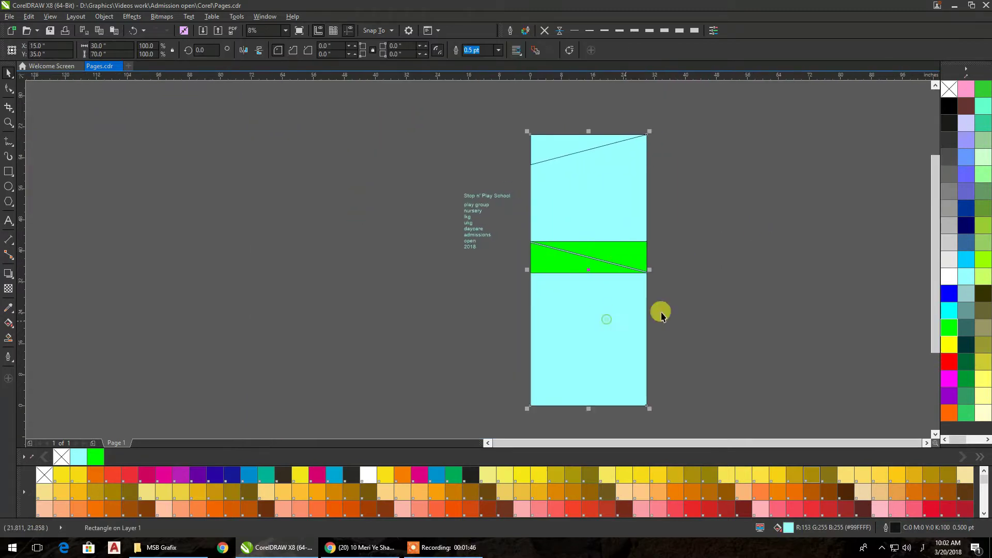
pyautogui.click(949, 105)
pyautogui.click(800, 159)
pyautogui.moveTo(483, 99); pyautogui.dragTo(696, 185)
pyautogui.click(954, 277)
# - Remove the outlines from the white triangle and the two green triangles
pyautogui.moveTo(752, 98); pyautogui.dragTo(500, 292)
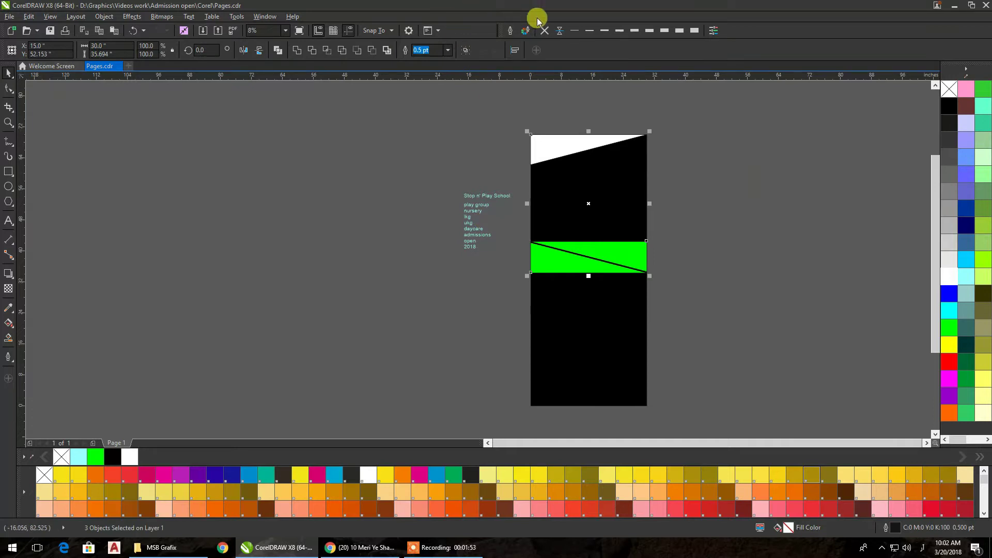
pyautogui.click(735, 205)
# - Fill the lower triangle of the middle band with red
pyautogui.click(594, 261)
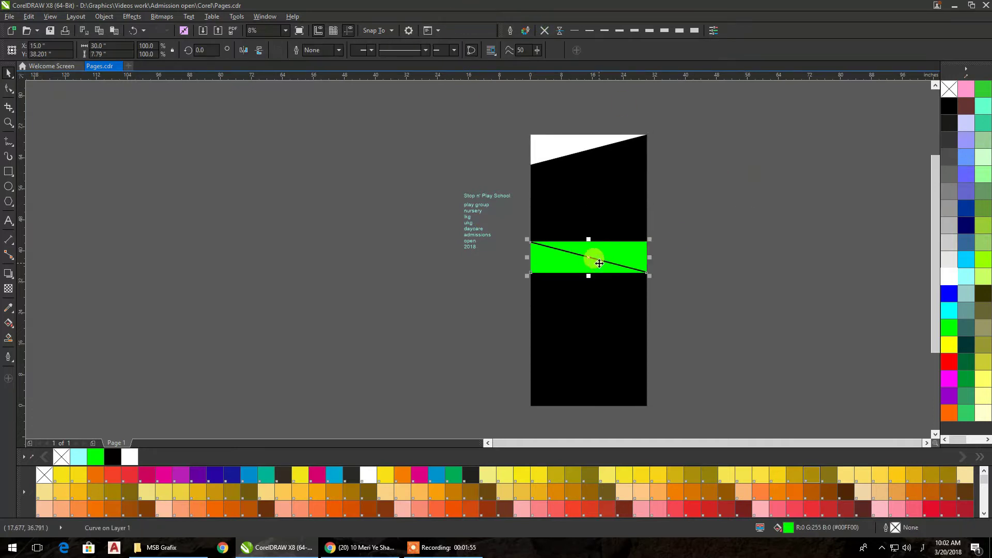
pyautogui.click(949, 362)
pyautogui.click(770, 257)
pyautogui.moveTo(672, 240); pyautogui.dragTo(557, 230)
# - Delete the red triangle from the middle band
pyautogui.scroll(1, 580, 257)
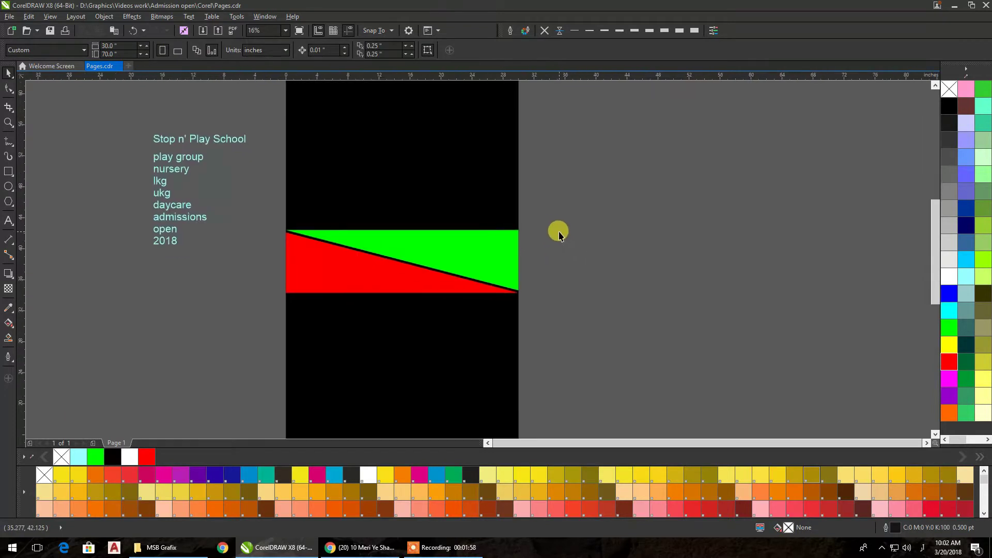
pyautogui.click(360, 291)
pyautogui.press('Delete')
pyautogui.scroll(-3, 365, 270)
pyautogui.scroll(1, 369, 269)
pyautogui.moveTo(368, 266); pyautogui.dragTo(353, 219)
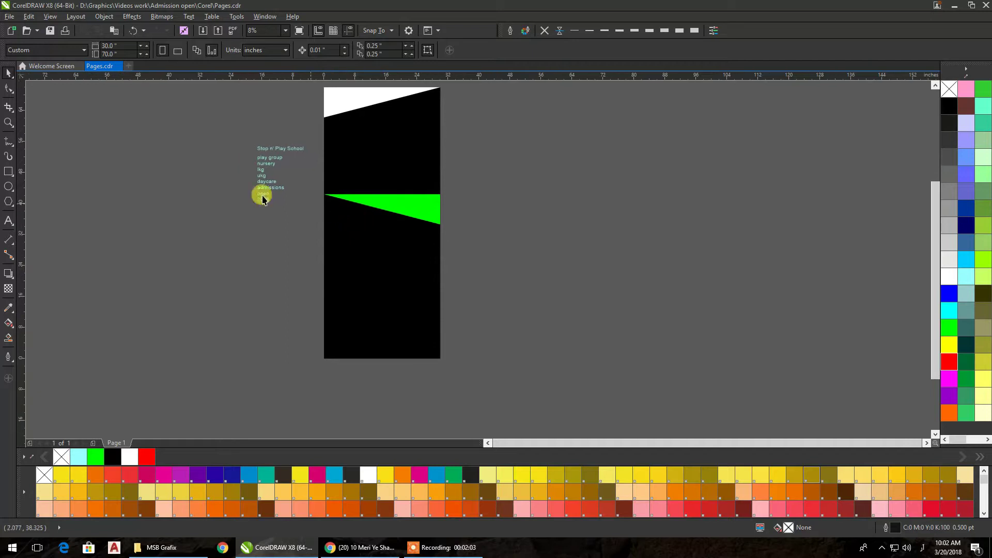
# - Draw a circle beside the page below the text list and scale it to about 4.3 inches across
pyautogui.click(8, 187)
pyautogui.moveTo(237, 246)
pyautogui.mouseDown()
pyautogui.moveTo(266, 279)
pyautogui.moveTo(258, 272)
pyautogui.mouseUp()
pyautogui.click(7, 72)
pyautogui.moveTo(269, 278)
pyautogui.mouseDown()
pyautogui.moveTo(261, 274)
pyautogui.moveTo(256, 291)
pyautogui.mouseUp()
# - Duplicate the circle twice straight downward to make a column of three circles
pyautogui.click(259, 293)
pyautogui.rightClick(256, 291)
pyautogui.click(254, 313)
pyautogui.click(254, 287)
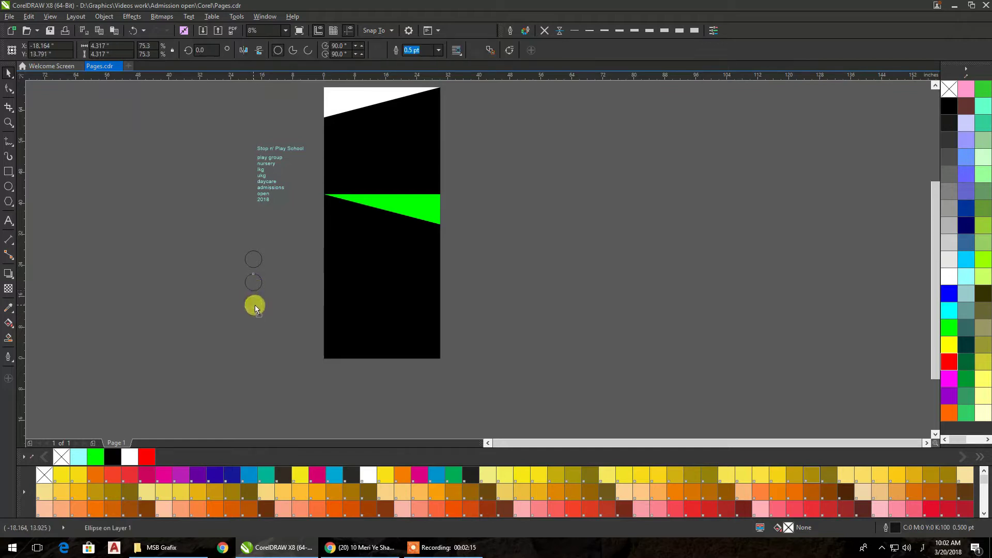
# - Space the three circles evenly in the vertical direction with Align and Distribute
pyautogui.moveTo(289, 349); pyautogui.dragTo(197, 218)
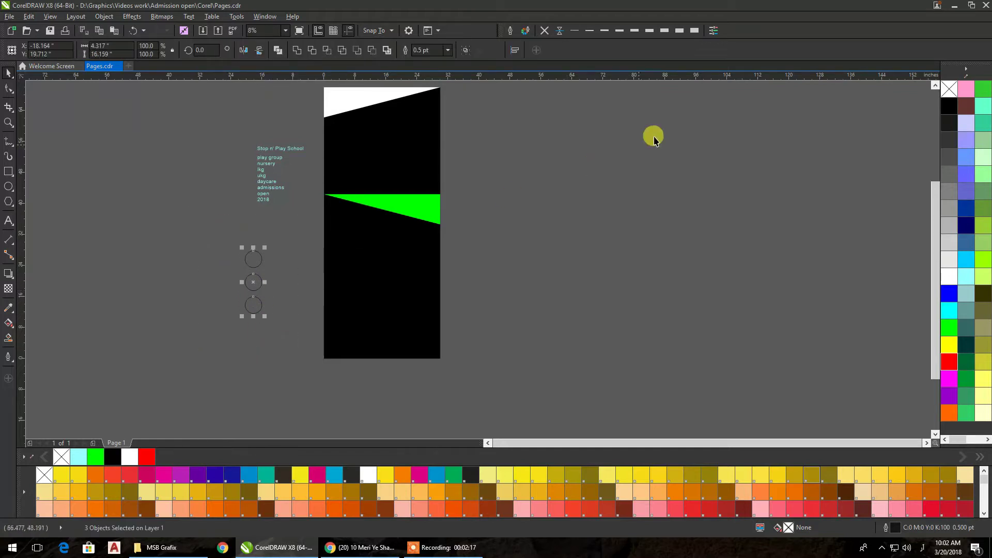
pyautogui.click(513, 52)
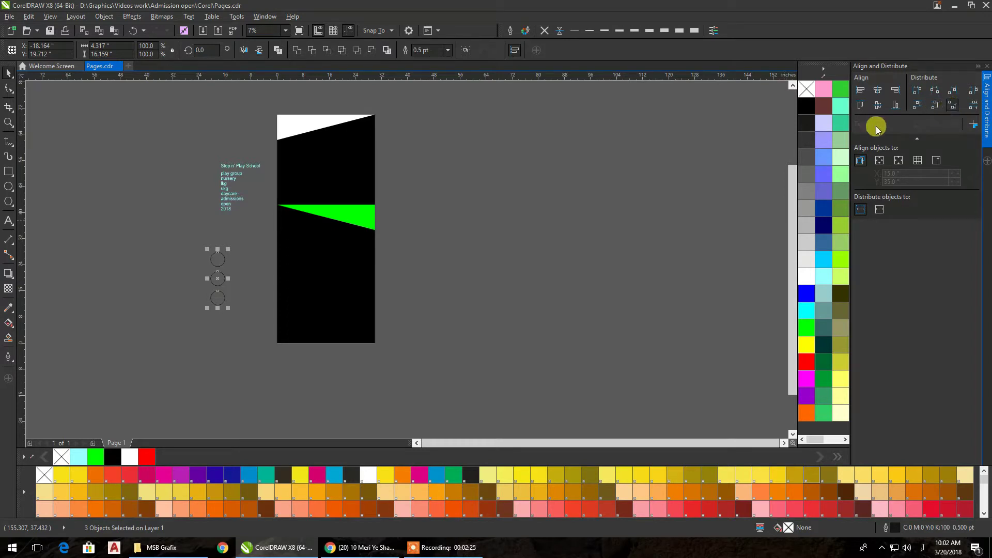
pyautogui.click(678, 159)
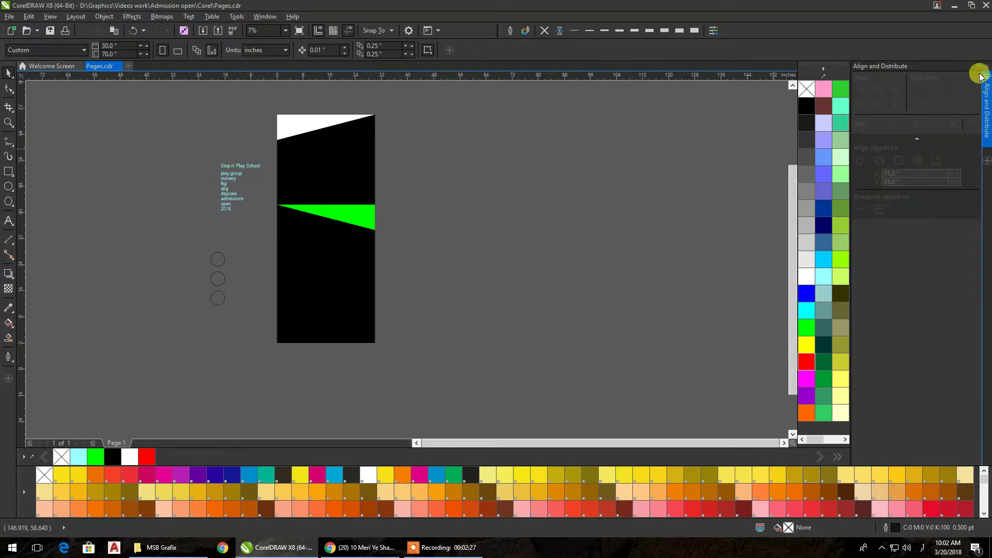
pyautogui.click(978, 67)
# - Fill the three circles with PANTONE Process Magenta and remove their outlines
pyautogui.moveTo(220, 237); pyautogui.dragTo(261, 337)
pyautogui.click(318, 475)
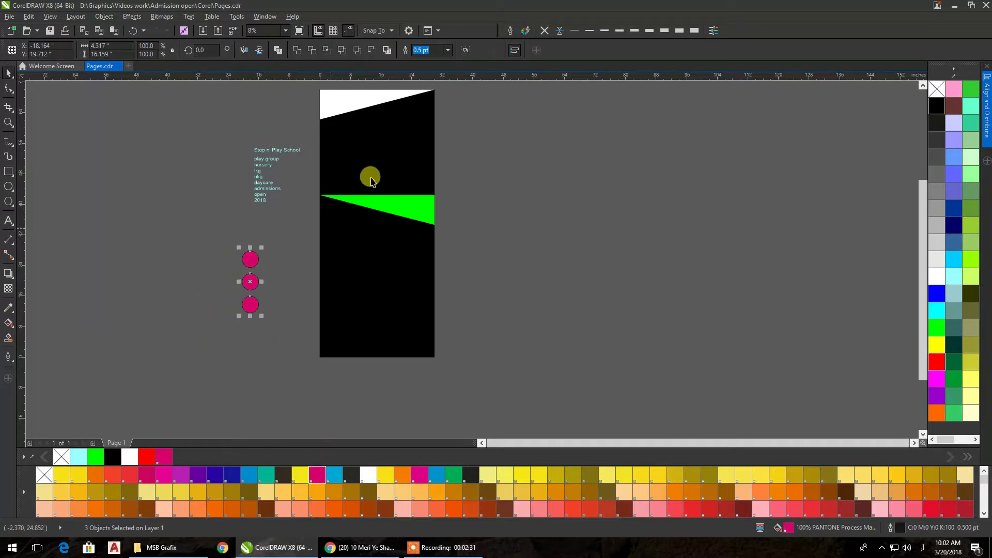
pyautogui.click(544, 31)
# - Move the column of three circles onto the black area below the green triangle, near the page's left edge
pyautogui.moveTo(286, 229); pyautogui.dragTo(225, 337)
pyautogui.moveTo(333, 294)
pyautogui.mouseDown()
pyautogui.moveTo(343, 288)
pyautogui.moveTo(337, 269)
pyautogui.moveTo(338, 280)
pyautogui.mouseUp()
pyautogui.click(268, 282)
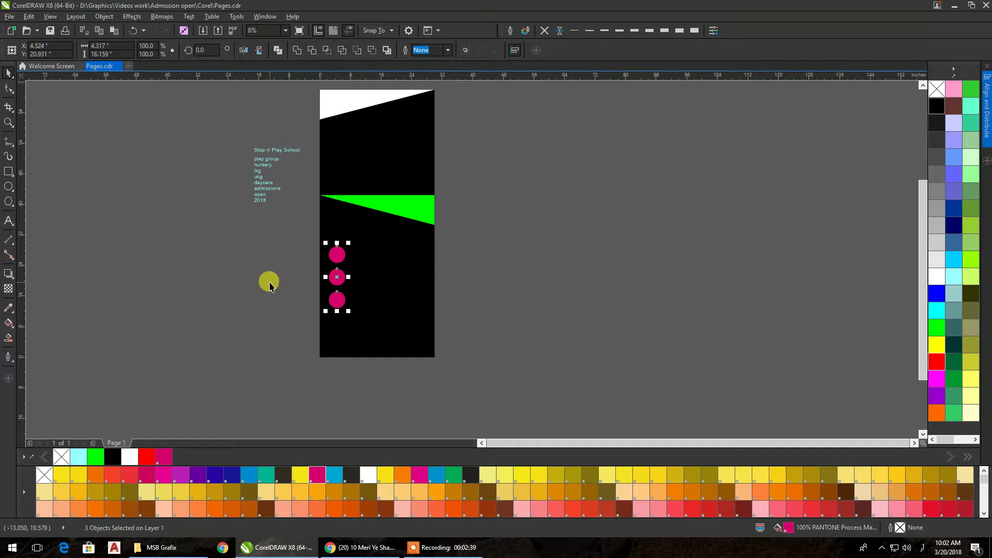
# - Move the Stop n' Play School text onto the white shape at the page's top and fill it black
pyautogui.scroll(2, 276, 289)
pyautogui.scroll(-2, 268, 284)
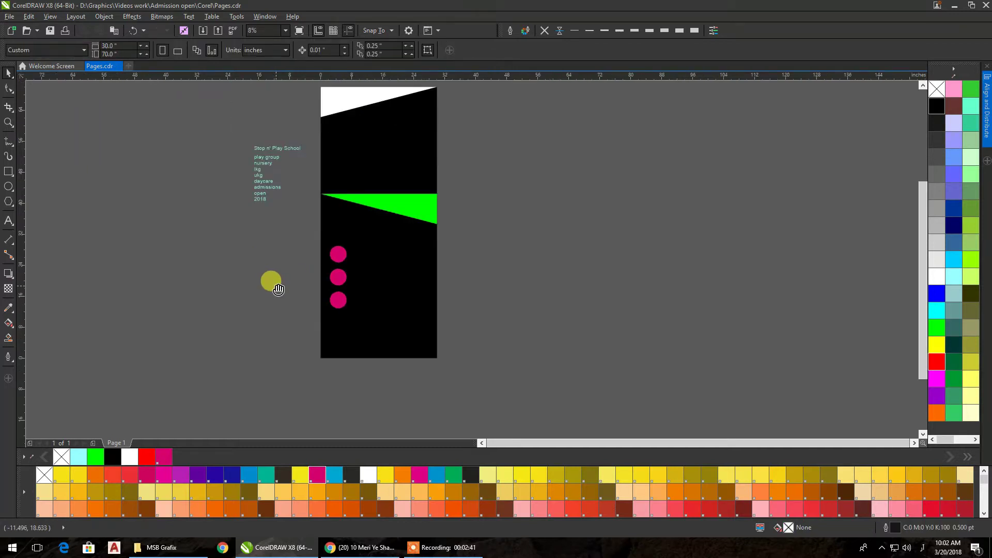
pyautogui.click(231, 163)
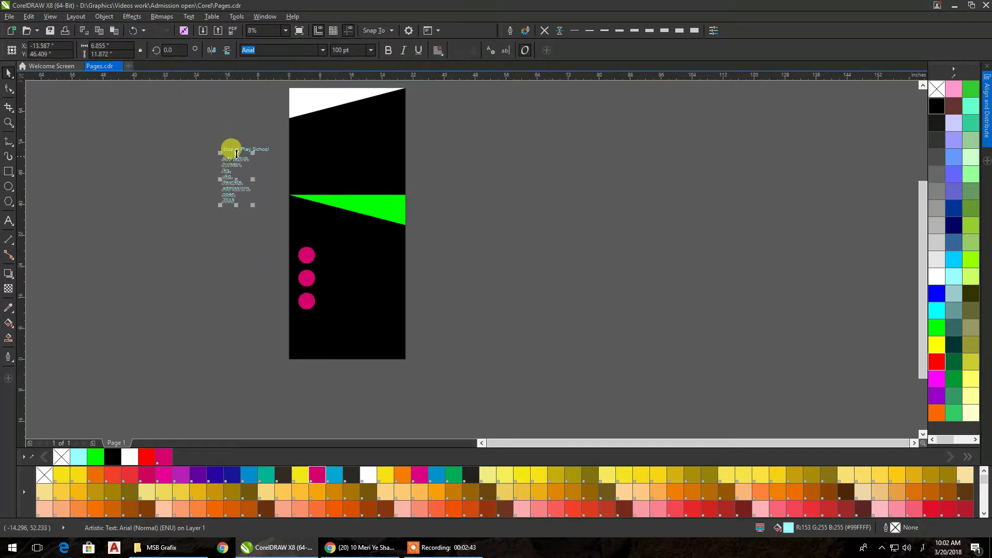
pyautogui.moveTo(243, 146); pyautogui.dragTo(326, 109)
pyautogui.click(938, 106)
# - Enlarge the Stop n' Play School title to about 24.3 inches wide and fill it yellow
pyautogui.moveTo(632, 163); pyautogui.dragTo(698, 277)
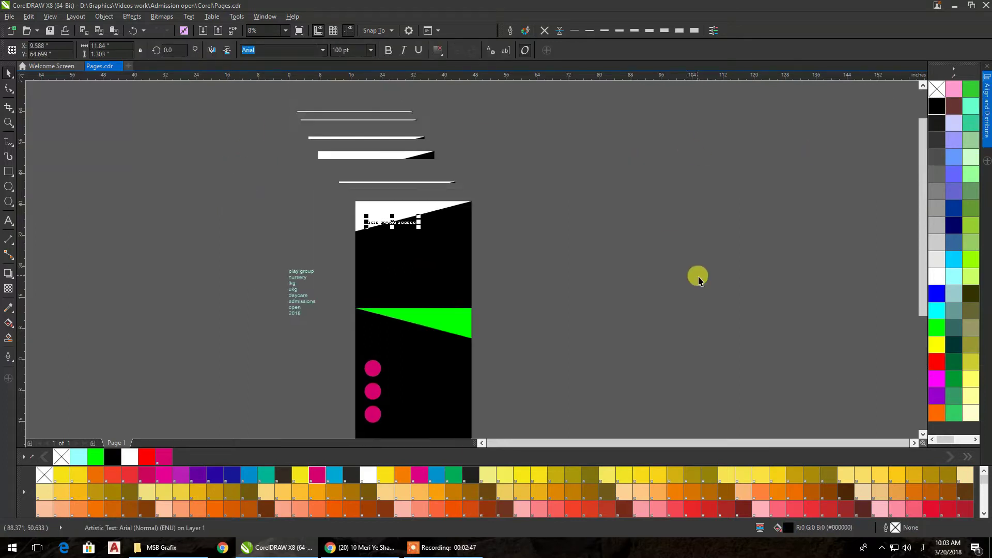
pyautogui.scroll(1, 382, 232)
pyautogui.moveTo(446, 214); pyautogui.dragTo(542, 308)
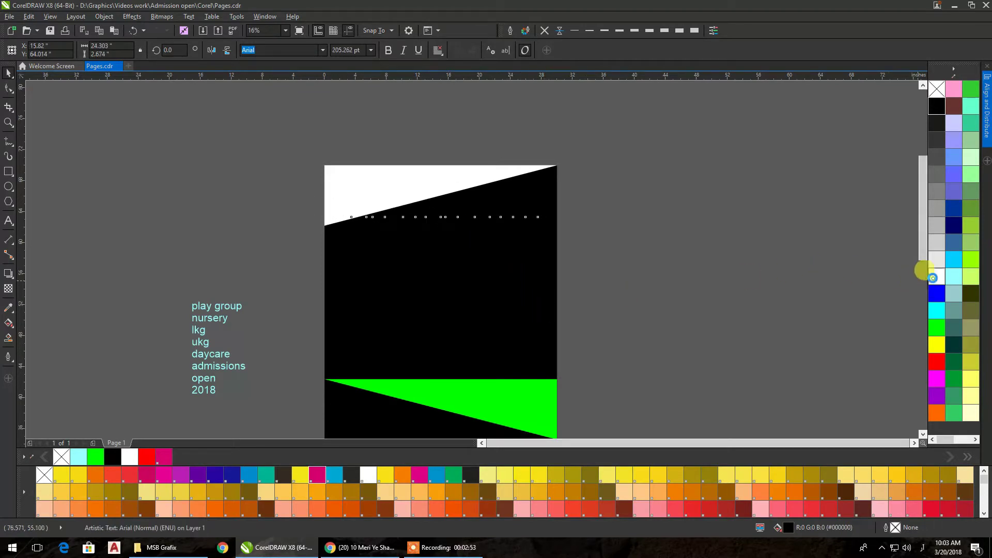
pyautogui.click(935, 278)
pyautogui.click(936, 346)
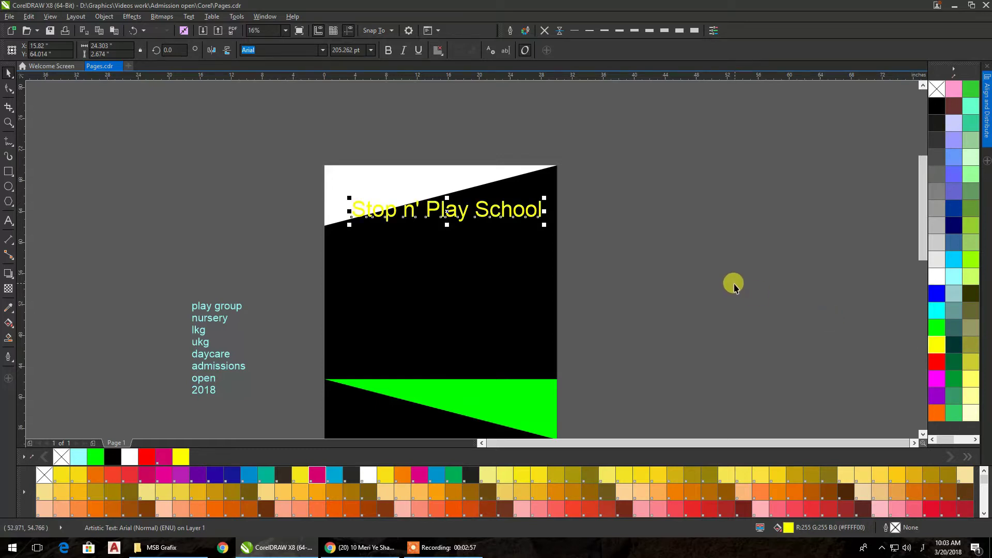
# - Fill the white angled shape at the top of the banner with magenta
pyautogui.scroll(2, 428, 194)
pyautogui.scroll(-1, 438, 200)
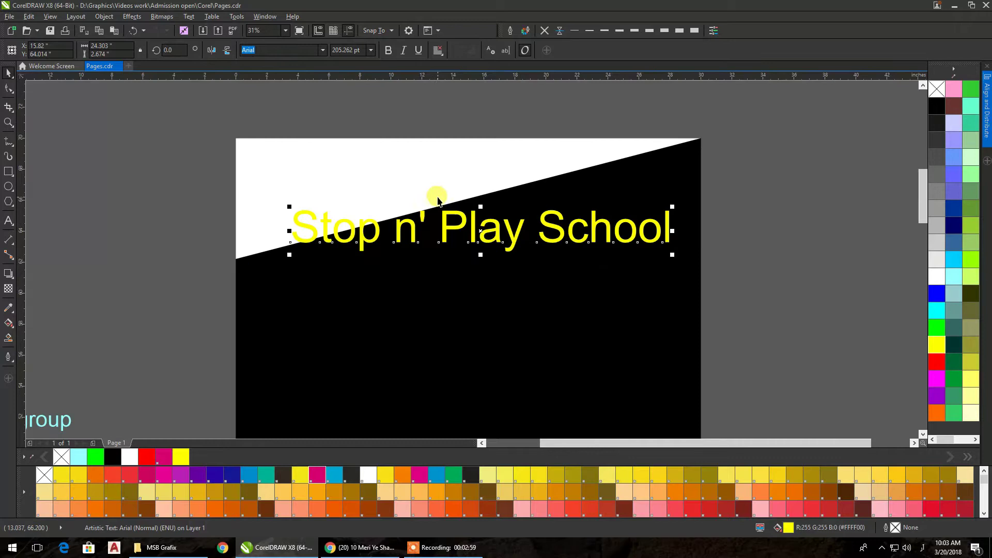
pyautogui.click(275, 141)
pyautogui.click(940, 383)
pyautogui.click(842, 255)
# - Move the title slightly higher, enlarged to about 28 inches wide and centred horizontally on the black background
pyautogui.moveTo(413, 236); pyautogui.dragTo(402, 217)
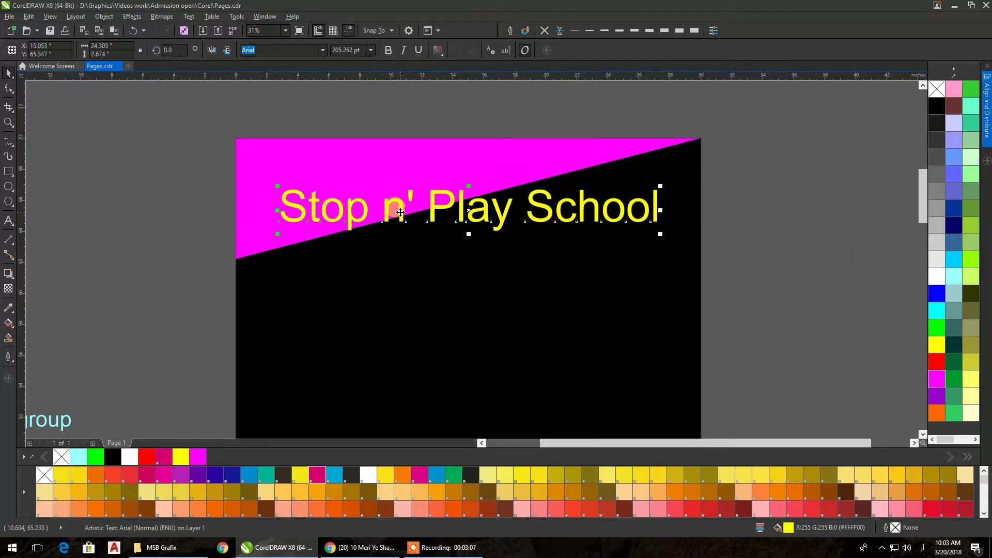
pyautogui.moveTo(660, 234); pyautogui.dragTo(682, 261)
pyautogui.keyDown('shift'); pyautogui.click(688, 270); pyautogui.keyUp('shift')
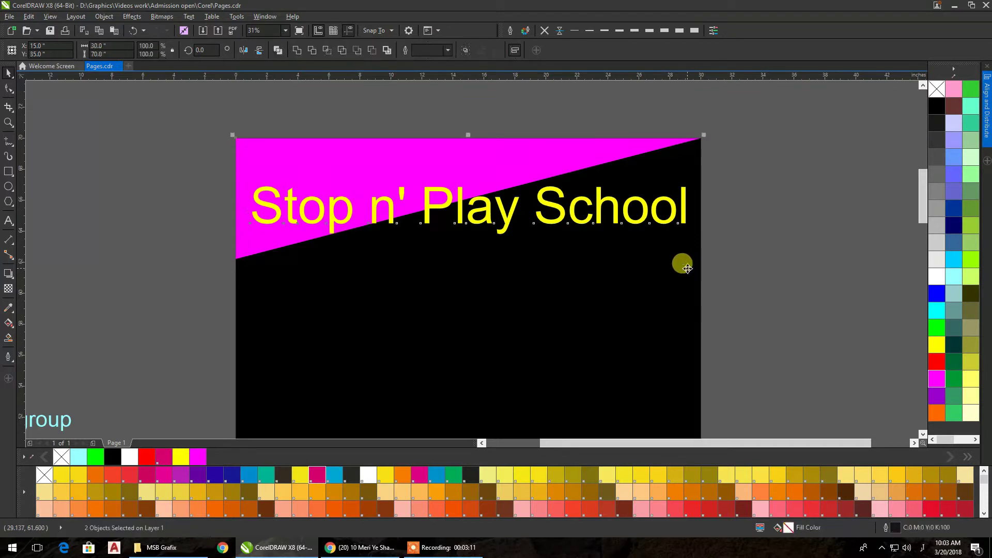
pyautogui.press('e')
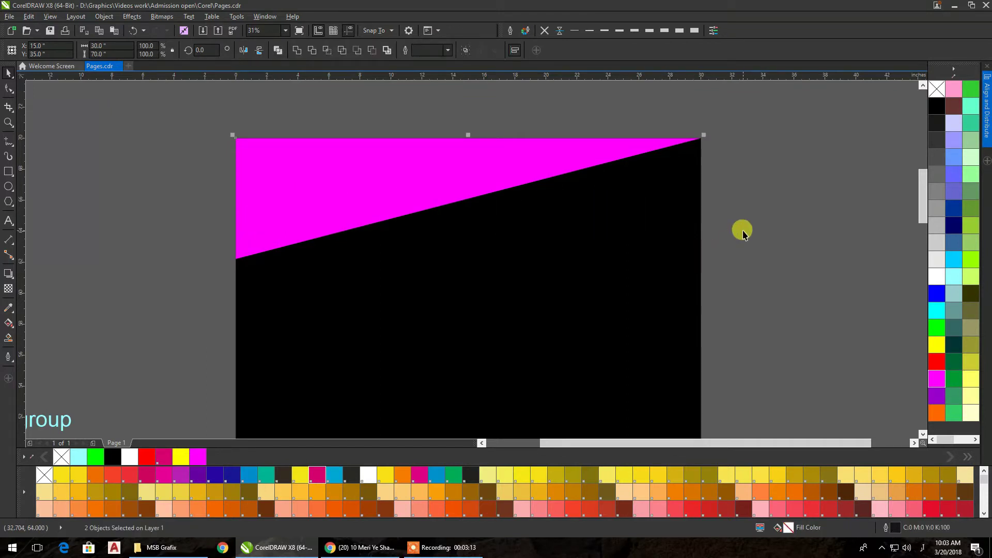
pyautogui.hotkey('ctrl', 'z')
pyautogui.click(762, 203)
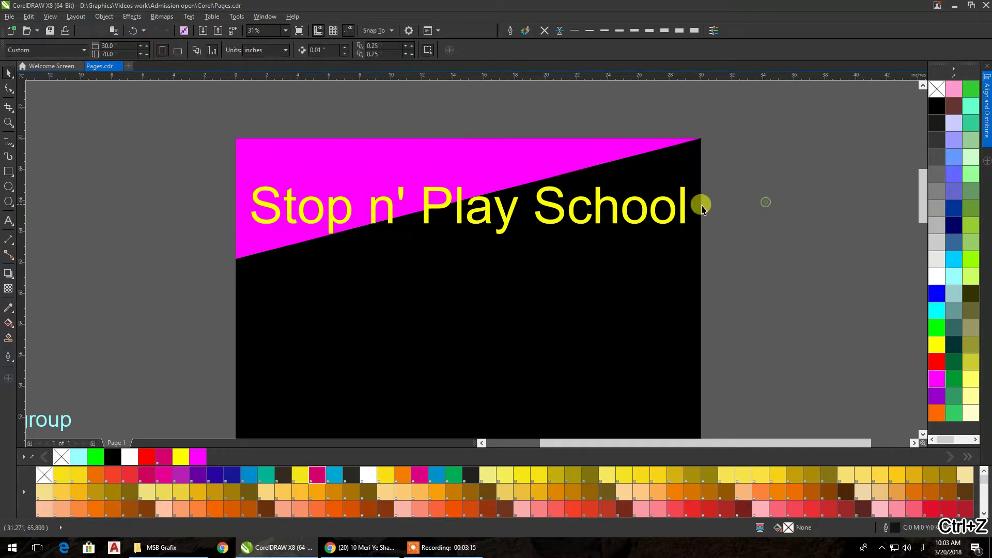
# - Set the title's font to Freshman and scale the text down to about 28 inches wide so it fits the page
pyautogui.click(672, 210)
pyautogui.click(326, 53)
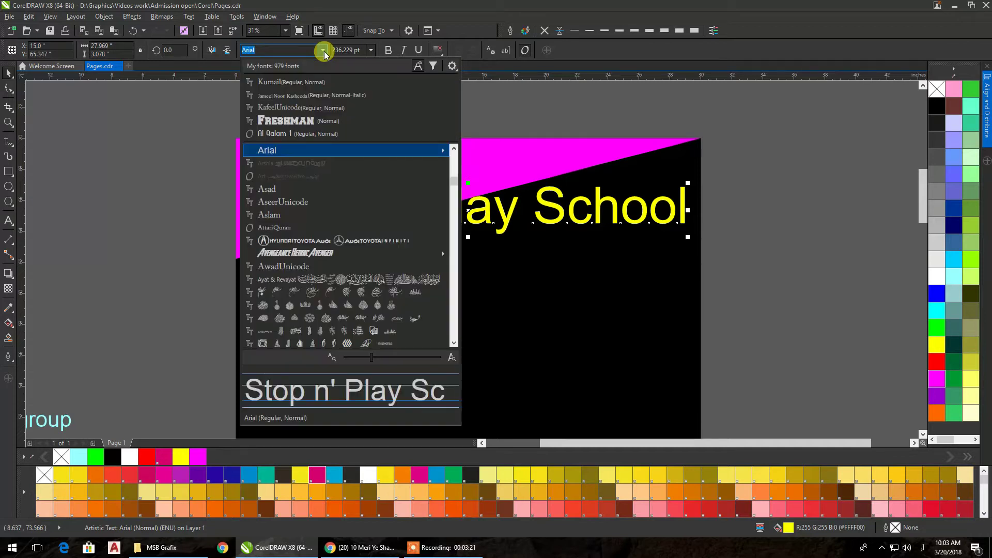
pyautogui.click(300, 120)
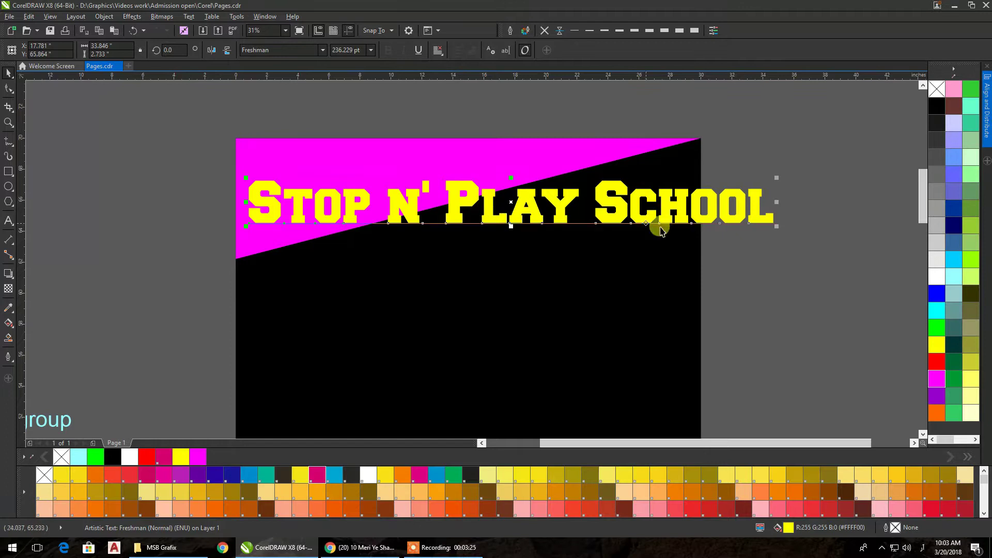
pyautogui.moveTo(776, 228); pyautogui.dragTo(687, 229)
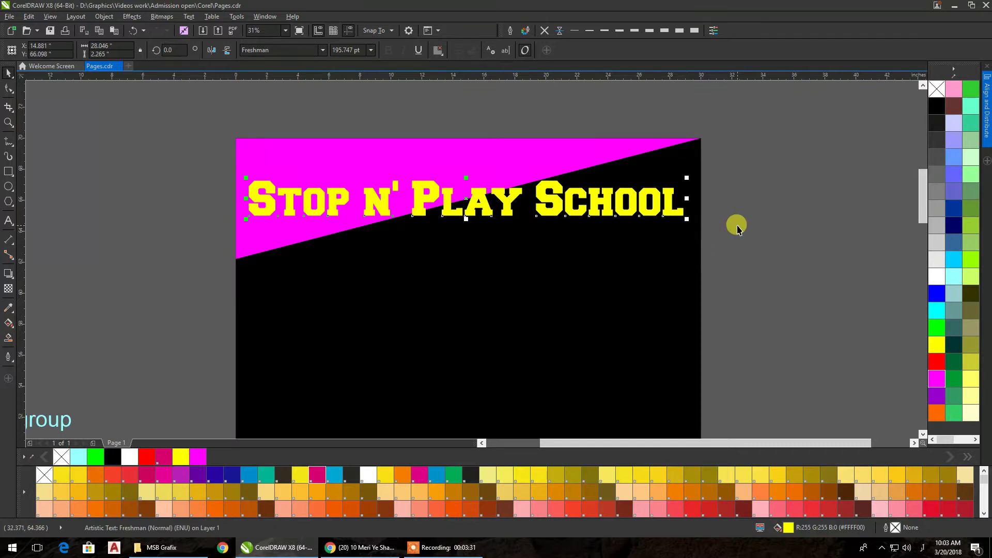
pyautogui.click(767, 194)
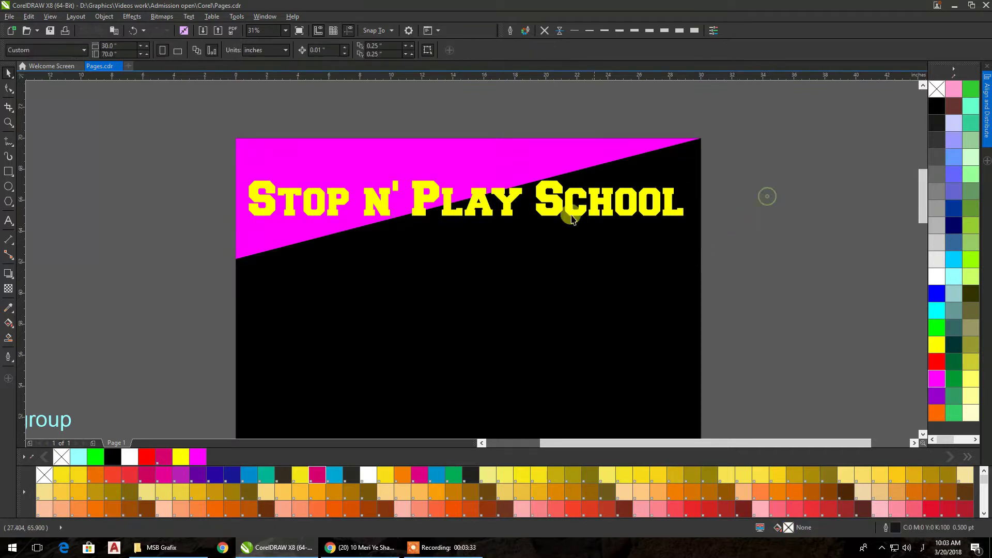
pyautogui.moveTo(532, 224); pyautogui.dragTo(513, 195)
pyautogui.click(497, 170)
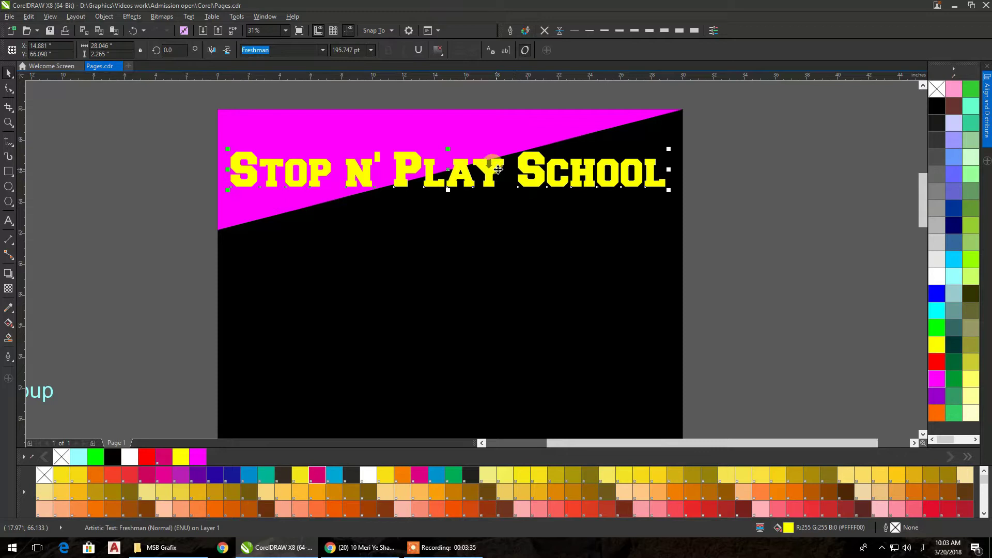
pyautogui.click(732, 150)
pyautogui.click(640, 123)
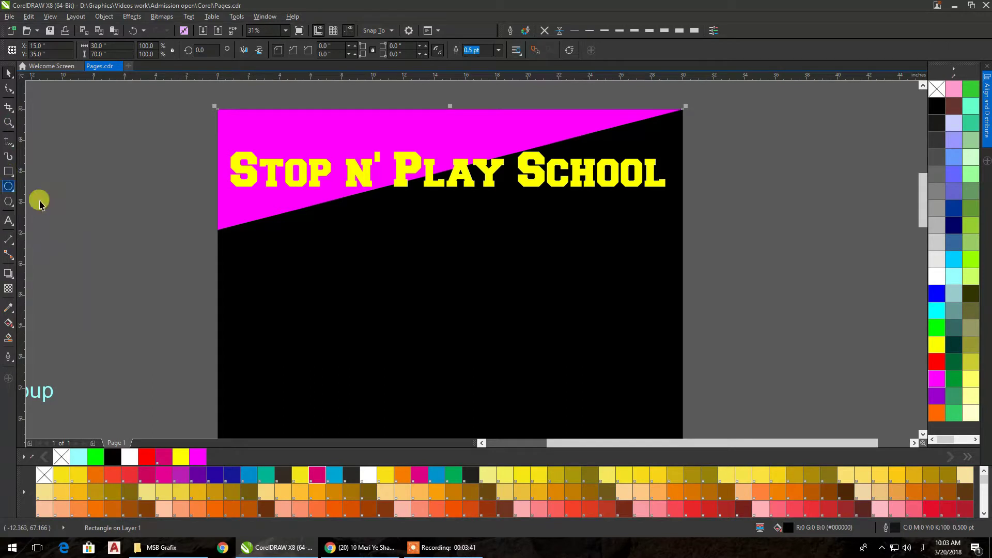
# - Draw a 30 x 27.59 inch rectangle from the page's top edge to the green triangle and move it to the empty area beside the page
pyautogui.scroll(-2, 249, 241)
pyautogui.scroll(-3, 258, 236)
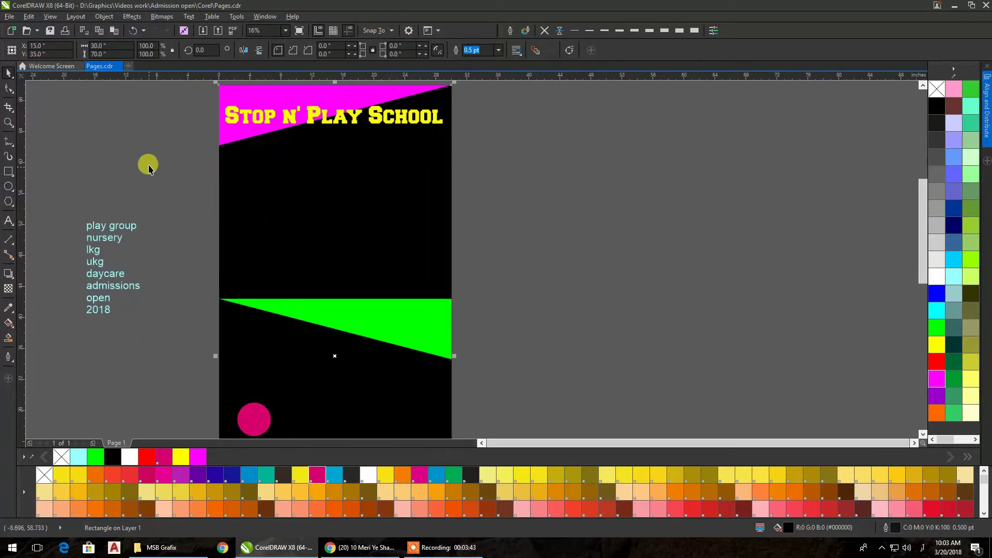
pyautogui.click(132, 141)
pyautogui.click(9, 171)
pyautogui.moveTo(132, 157); pyautogui.dragTo(154, 206)
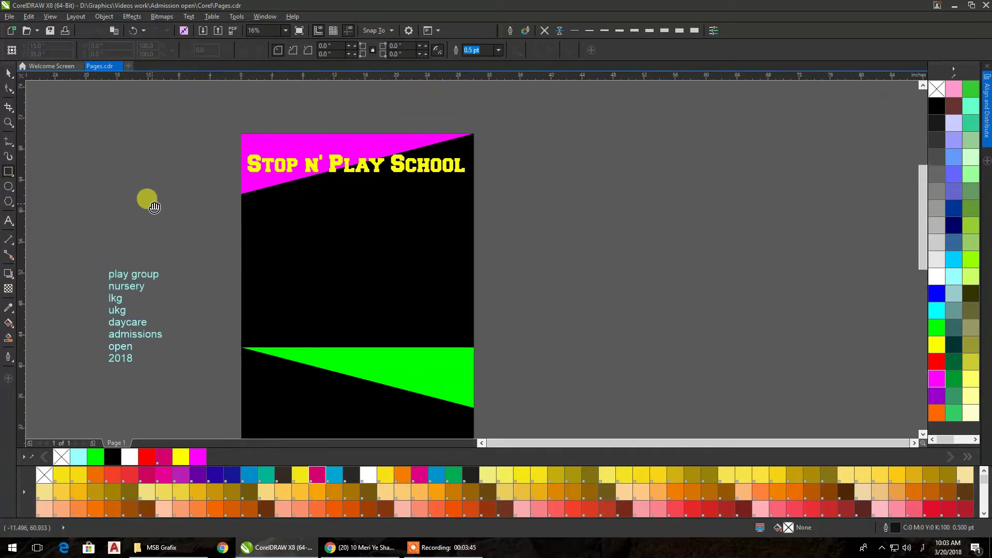
pyautogui.moveTo(239, 133); pyautogui.dragTo(472, 349)
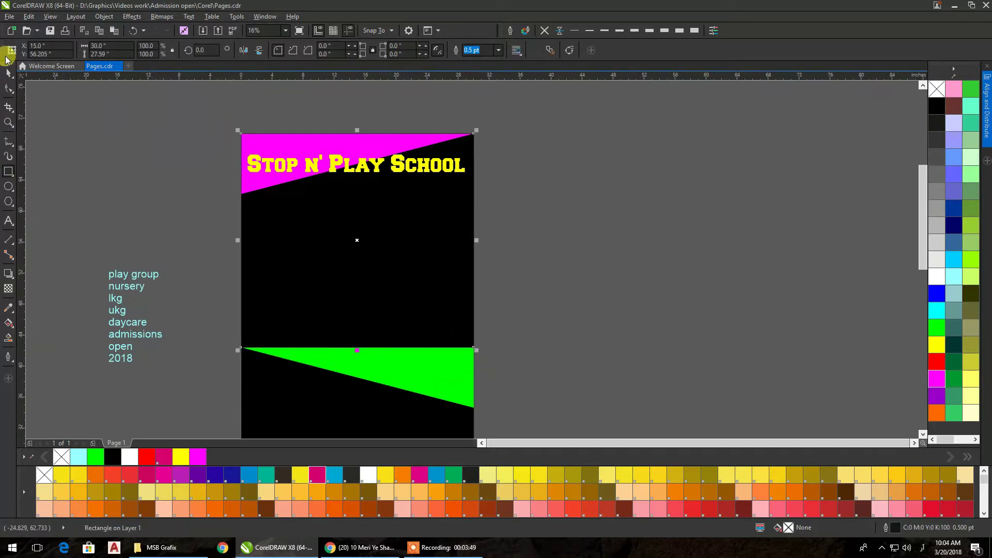
pyautogui.moveTo(444, 261); pyautogui.dragTo(742, 250)
# - Import the cum_alegem_gradinita picture from the MSB Grafix folder and place it about 43.8 x 29.1 inches beside the empty rectangle
pyautogui.rightClick(425, 191)
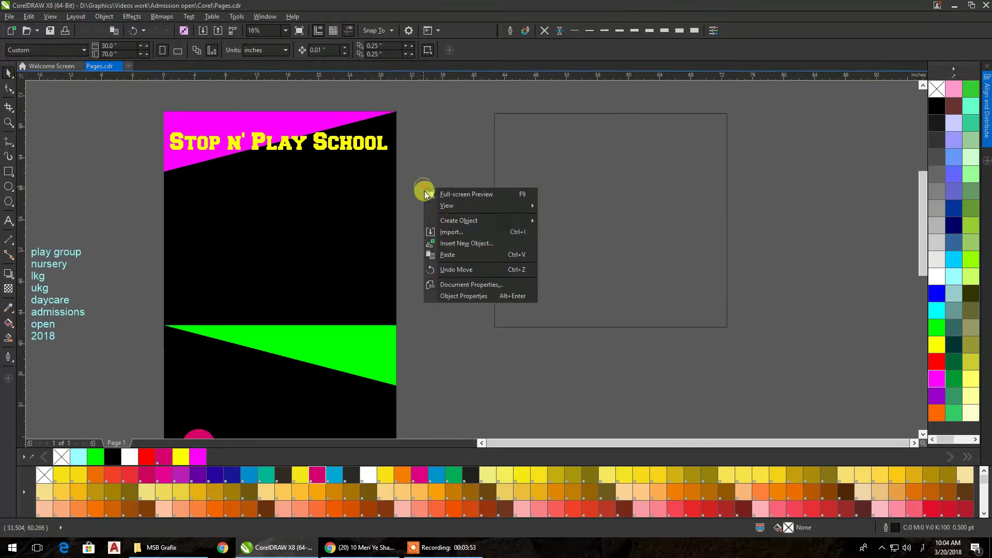
pyautogui.click(444, 233)
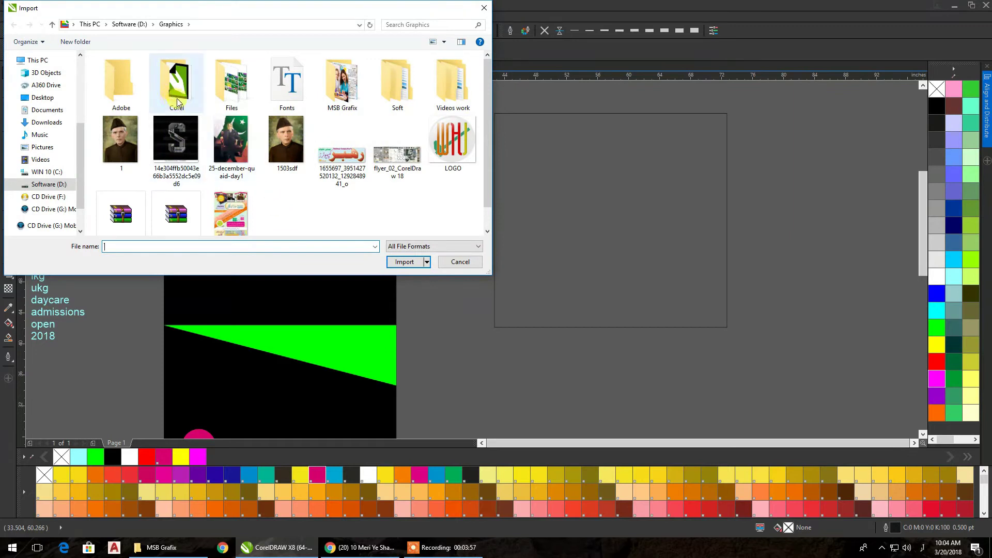
pyautogui.doubleClick(341, 96)
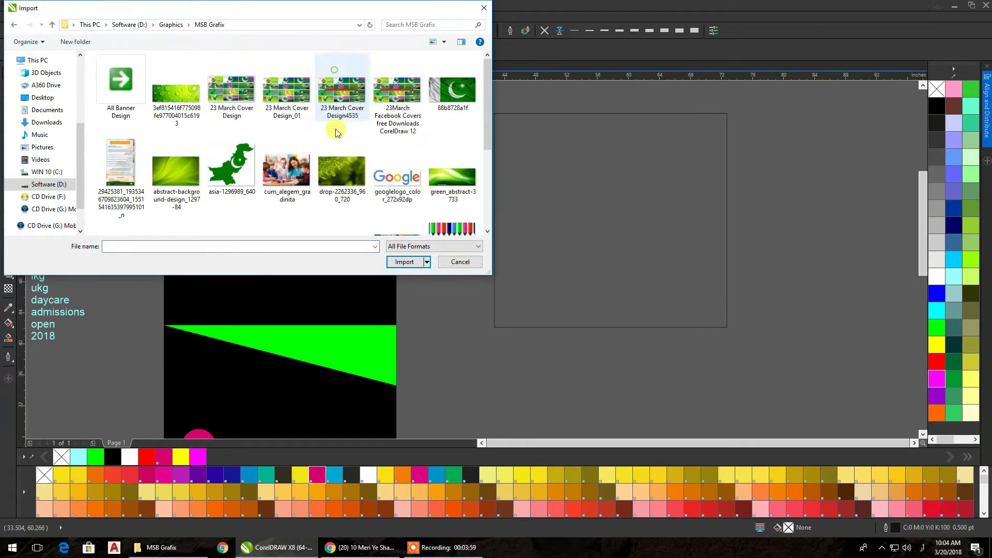
pyautogui.click(299, 177)
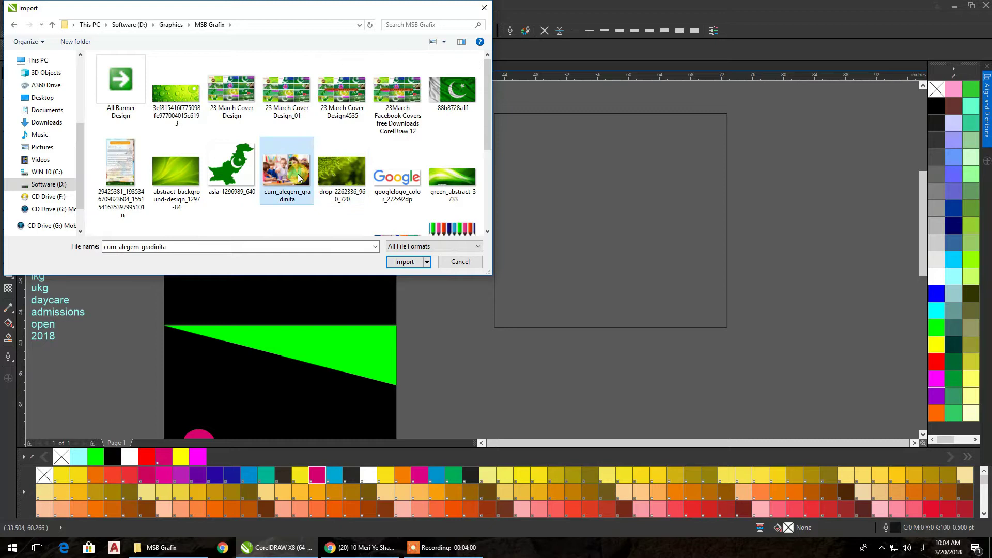
pyautogui.click(395, 261)
pyautogui.moveTo(762, 408); pyautogui.dragTo(824, 356)
pyautogui.moveTo(779, 250); pyautogui.dragTo(882, 207)
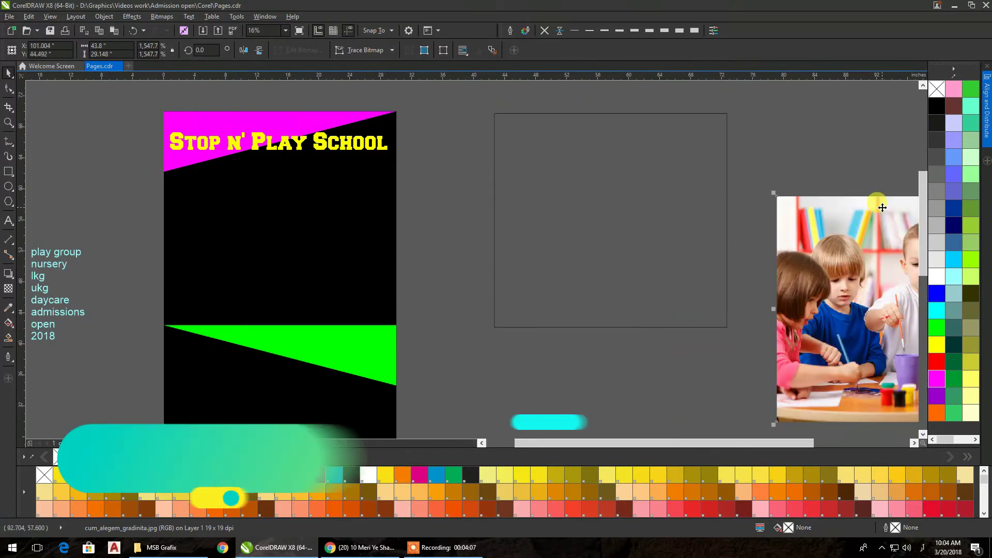
# - PowerClip the imported children's photo inside the empty rectangle beside the page
pyautogui.rightClick(882, 208)
pyautogui.click(894, 215)
pyautogui.click(654, 187)
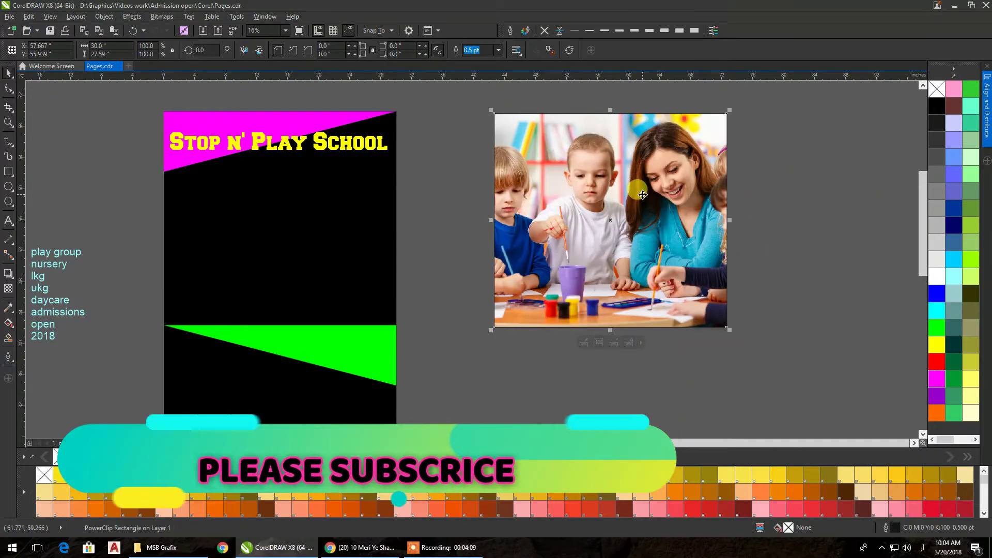
# - Edit the PowerClip contents and scale the photo to about 41.6 x 27.7 inches so it fits the frame's height
pyautogui.keyDown('ctrl'); pyautogui.click(643, 194); pyautogui.keyUp('ctrl')
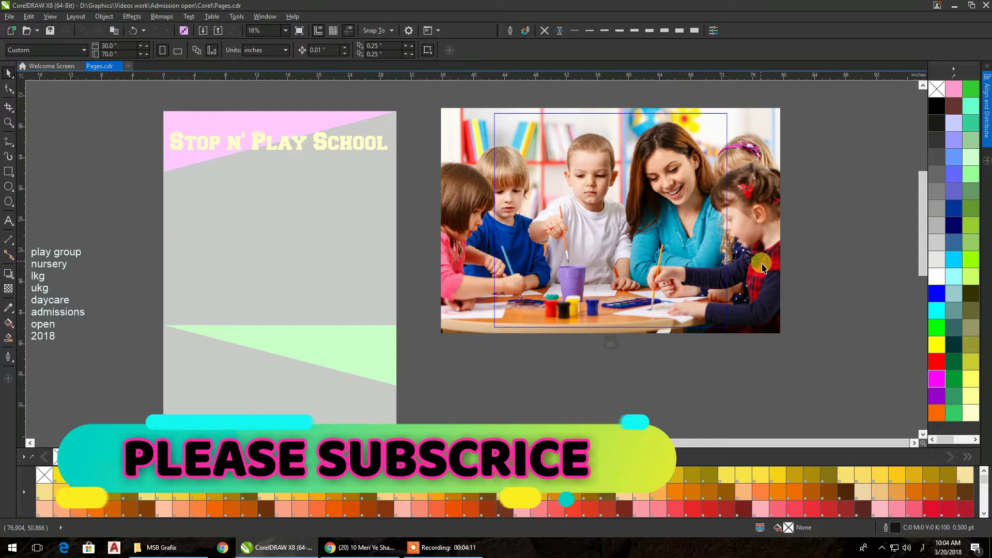
pyautogui.click(762, 267)
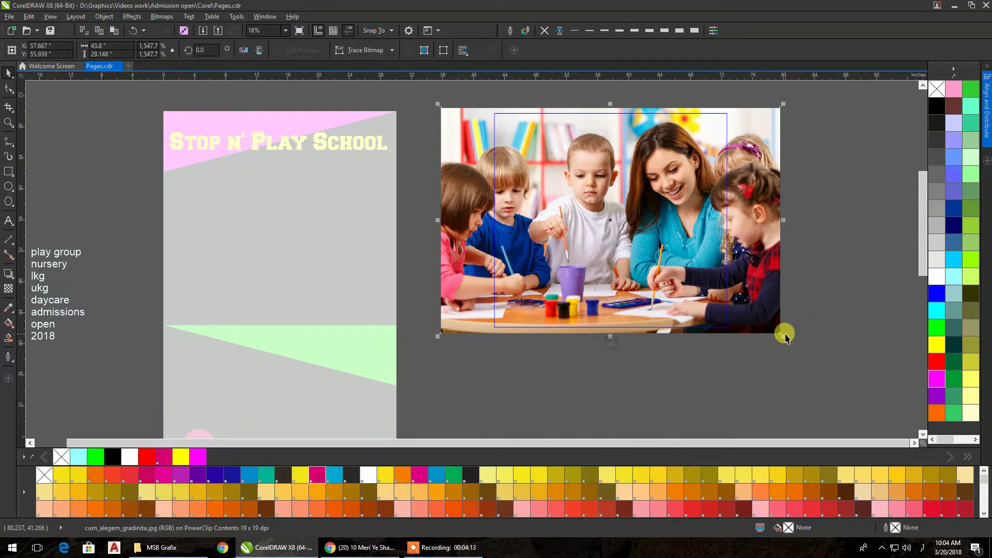
pyautogui.moveTo(784, 337); pyautogui.dragTo(778, 335)
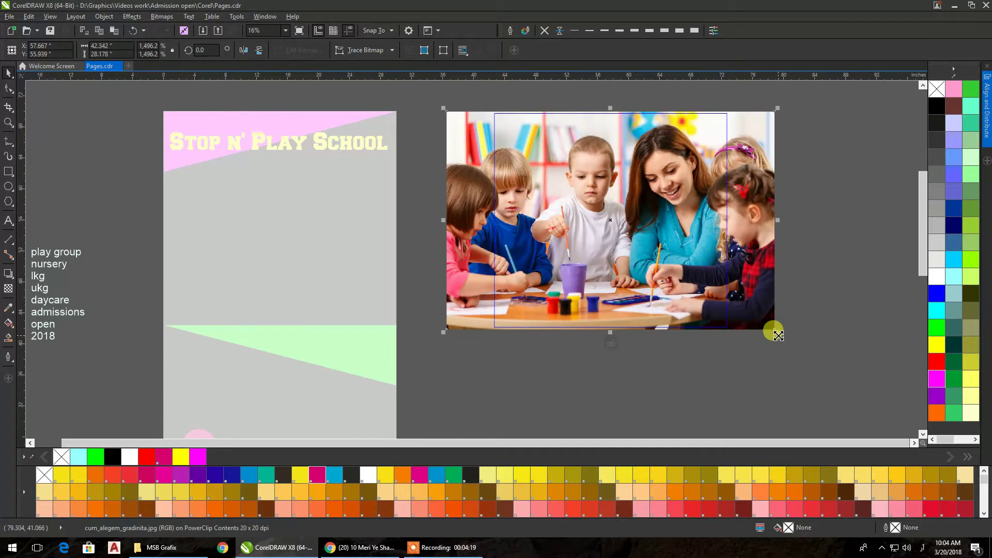
pyautogui.scroll(2, 739, 317)
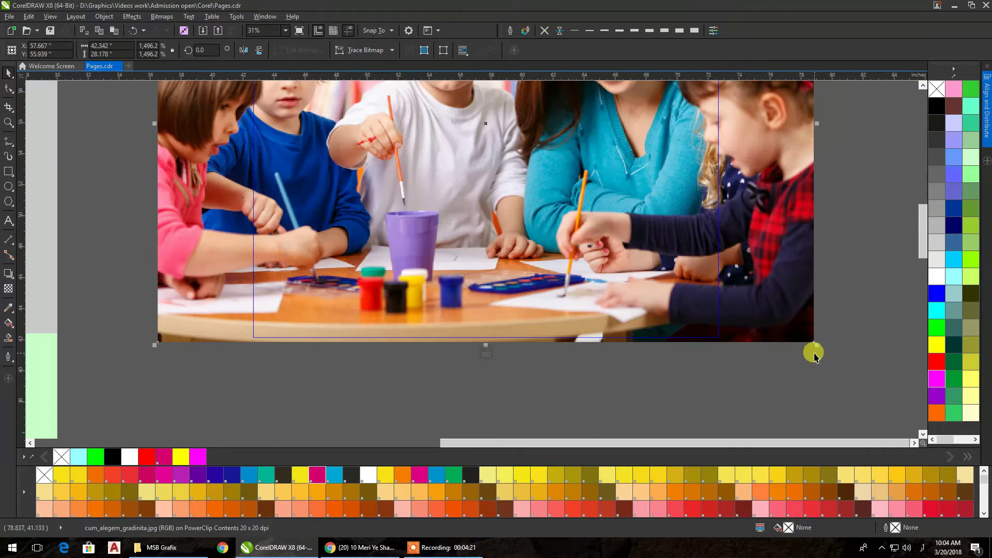
pyautogui.moveTo(819, 346); pyautogui.dragTo(813, 348)
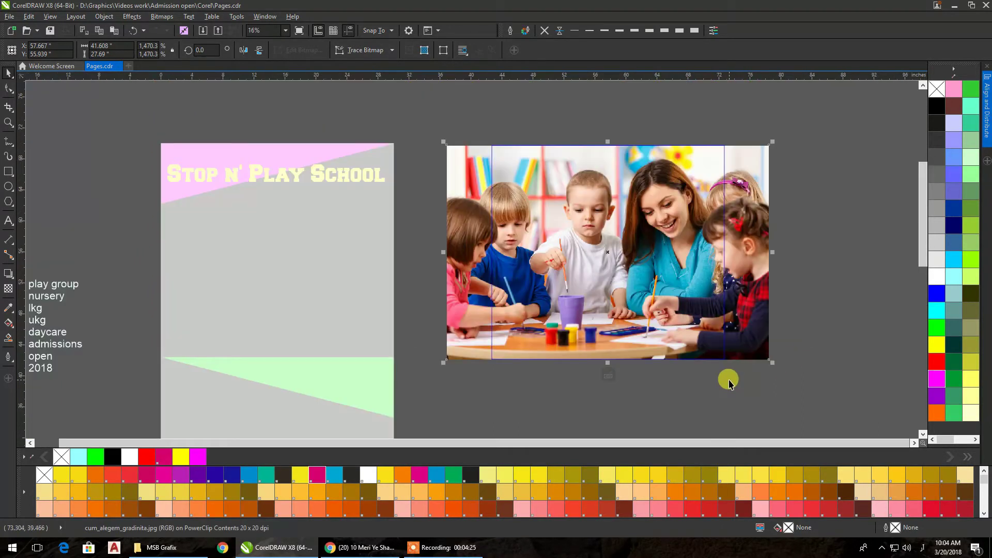
pyautogui.scroll(-2, 729, 378)
pyautogui.click(794, 262)
pyautogui.keyDown('ctrl'); pyautogui.click(799, 236); pyautogui.keyUp('ctrl')
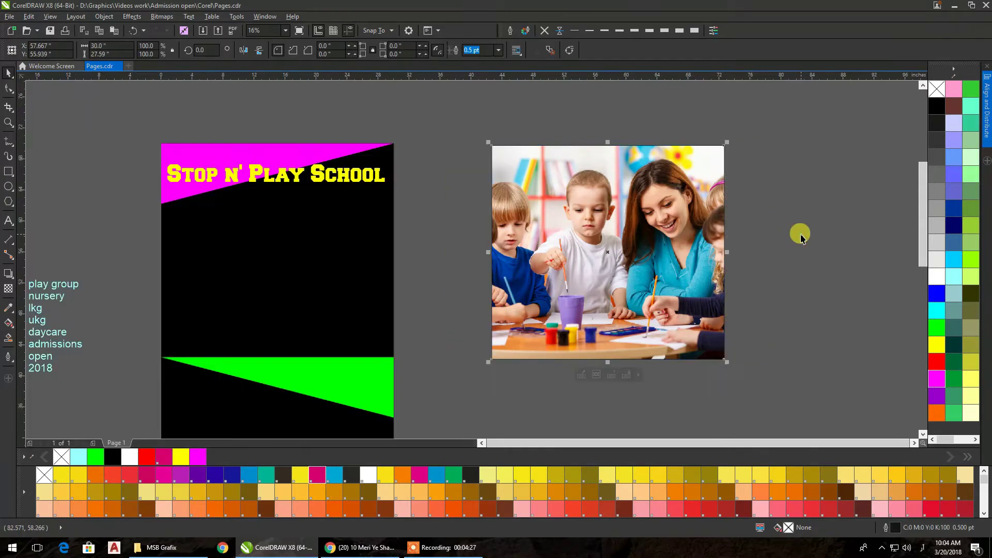
# - Remove the outline from the framed photo
pyautogui.scroll(-1, 793, 233)
pyautogui.moveTo(787, 231); pyautogui.dragTo(757, 214)
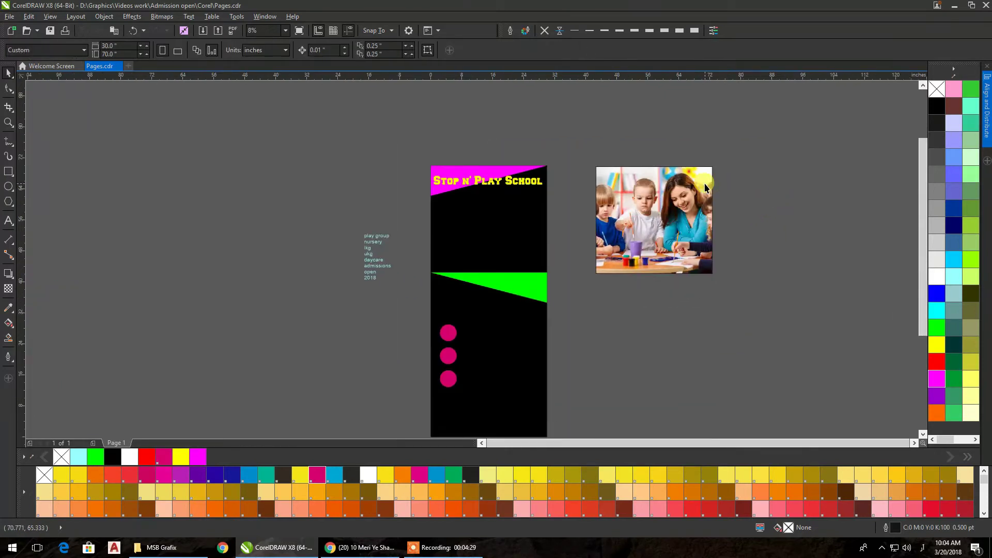
pyautogui.click(544, 30)
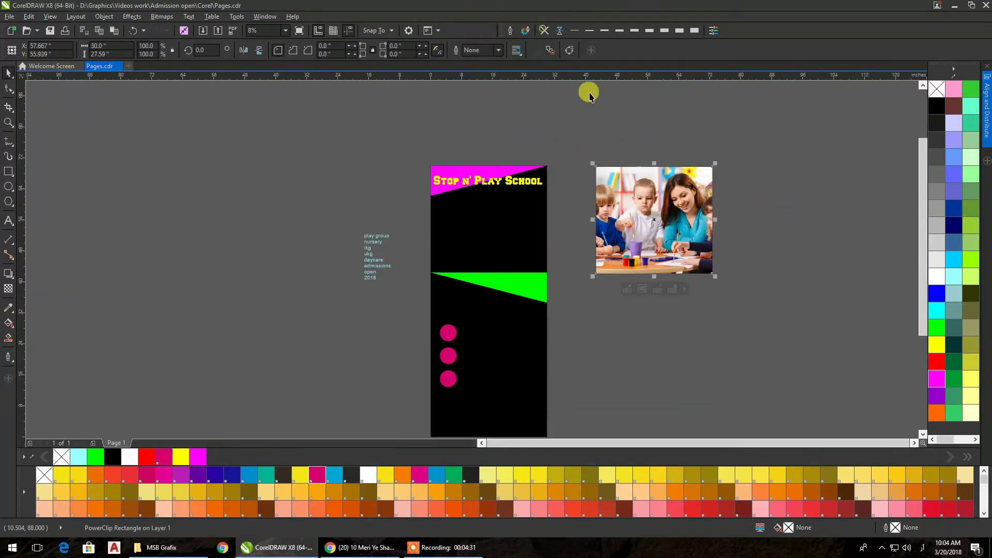
# - PowerClip the framed photo inside the black banner background and position it within the contents at the page's top edge, above the green triangle
pyautogui.rightClick(667, 184)
pyautogui.click(690, 191)
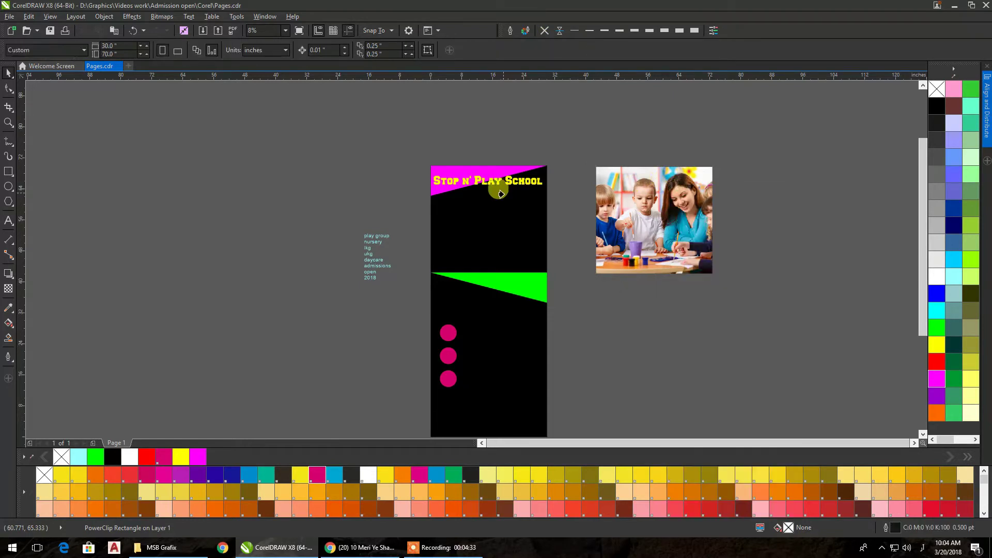
pyautogui.click(508, 209)
pyautogui.keyDown('ctrl'); pyautogui.click(508, 209); pyautogui.keyUp('ctrl')
pyautogui.moveTo(519, 263); pyautogui.dragTo(518, 171)
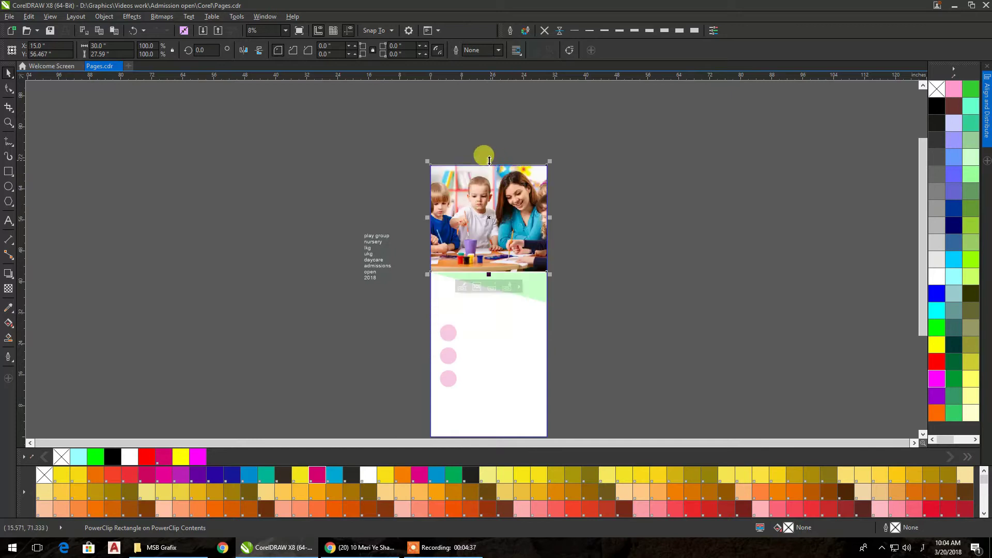
# - Lower the framed photo inside the PowerClip until its upper edge meets the page's top edge, and finish editing the contents
pyautogui.scroll(1, 484, 155)
pyautogui.scroll(2, 488, 165)
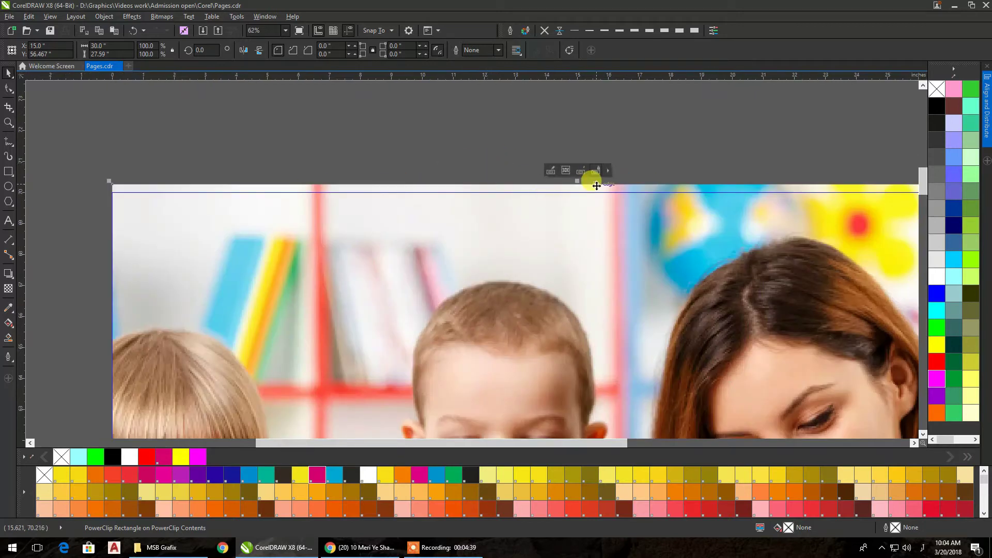
pyautogui.keyDown('ctrl'); pyautogui.click(597, 190); pyautogui.keyUp('ctrl')
pyautogui.click(609, 153)
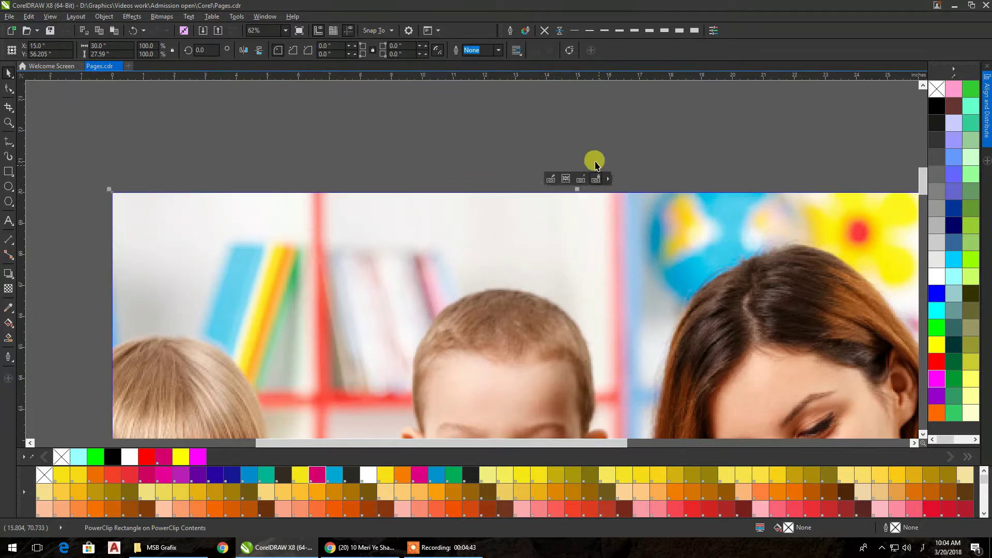
pyautogui.scroll(-1, 581, 160)
pyautogui.scroll(-1, 586, 220)
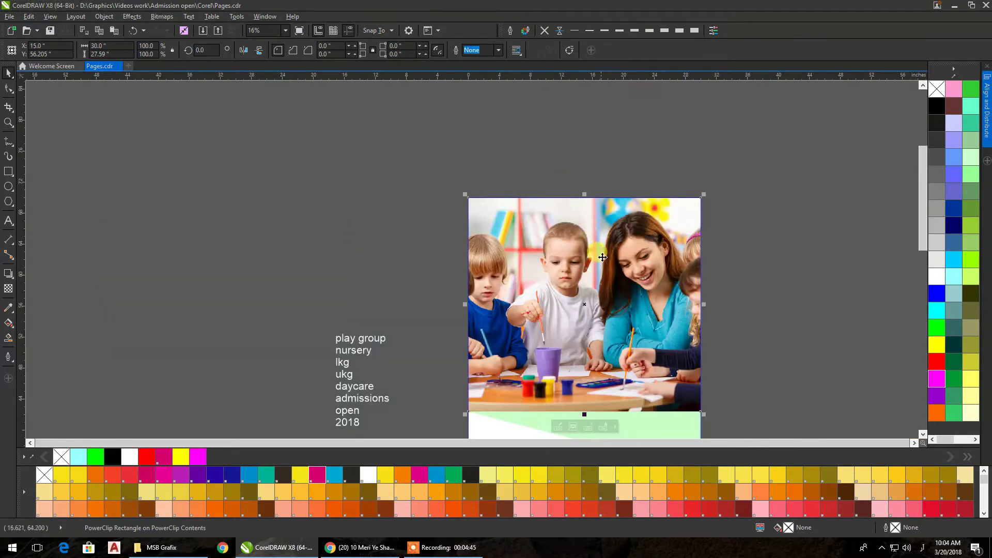
pyautogui.click(710, 207)
pyautogui.keyDown('ctrl'); pyautogui.click(710, 207); pyautogui.keyUp('ctrl')
# - Reshape the green triangle by moving its lower-left node slightly down on the page's left edge, giving that end some thickness
pyautogui.moveTo(533, 312); pyautogui.dragTo(520, 258)
pyautogui.scroll(2, 520, 259)
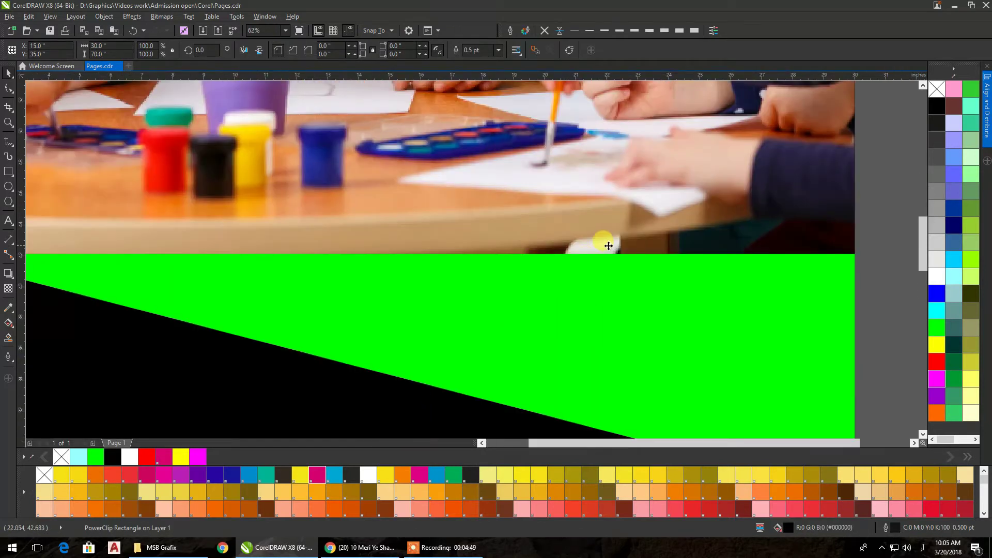
pyautogui.scroll(-1, 532, 257)
pyautogui.click(217, 237)
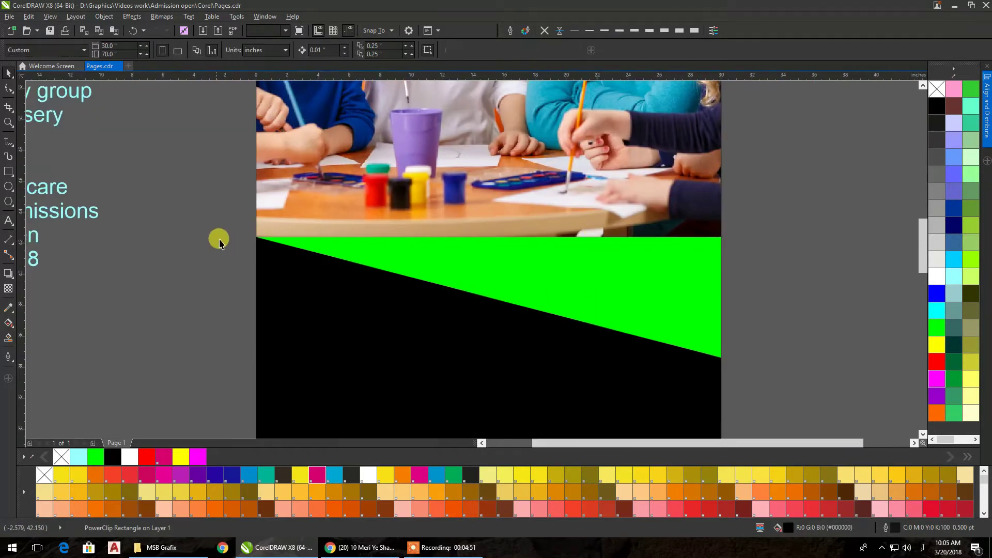
pyautogui.click(377, 244)
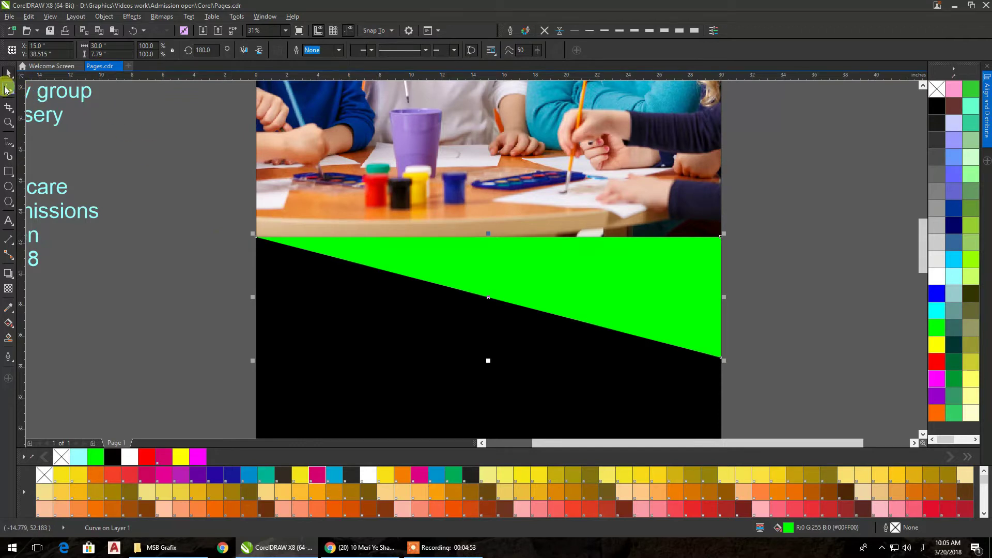
pyautogui.click(6, 89)
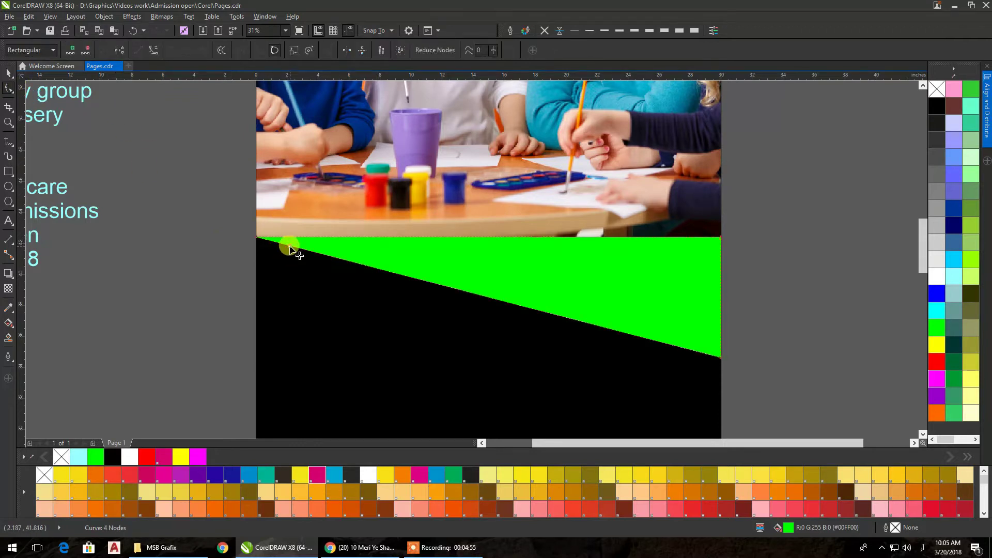
pyautogui.moveTo(288, 247); pyautogui.dragTo(257, 249)
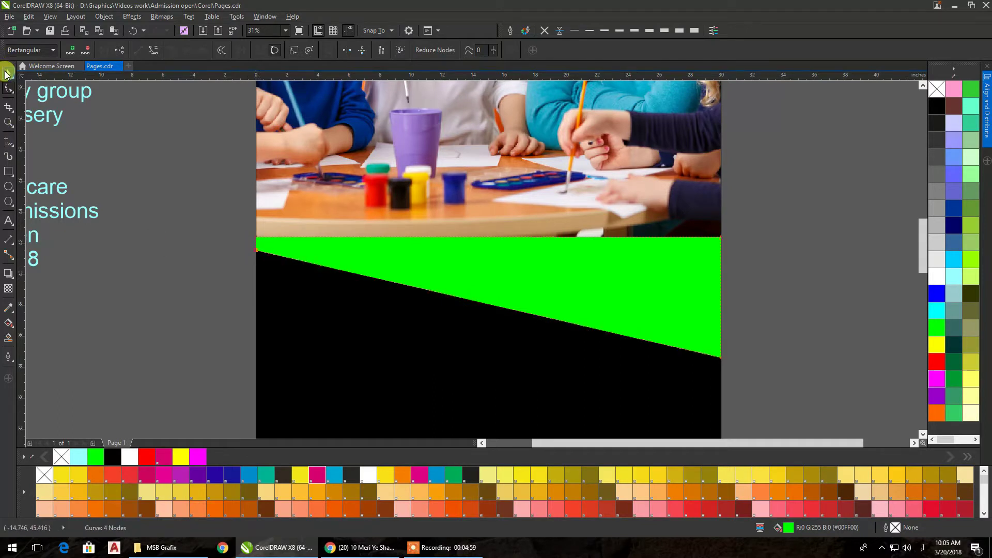
# - Raise the green shape slightly so that it overlaps the photo's bottom edge
pyautogui.click(6, 74)
pyautogui.moveTo(496, 245); pyautogui.dragTo(496, 240)
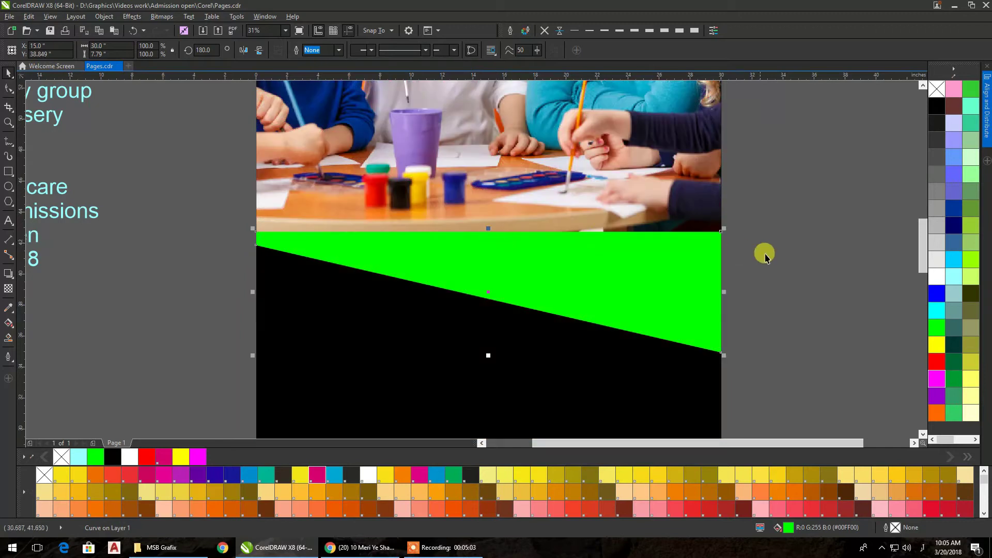
pyautogui.click(802, 257)
pyautogui.scroll(-2, 676, 196)
pyautogui.moveTo(663, 198); pyautogui.dragTo(511, 223)
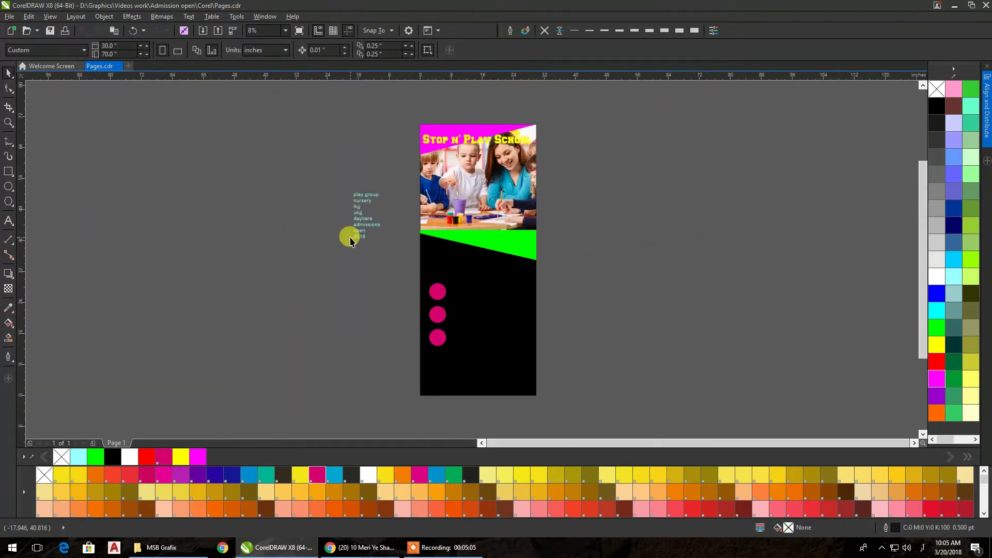
# - Break apart the class list text beside the page into separate lines
pyautogui.scroll(2, 350, 241)
pyautogui.click(354, 151)
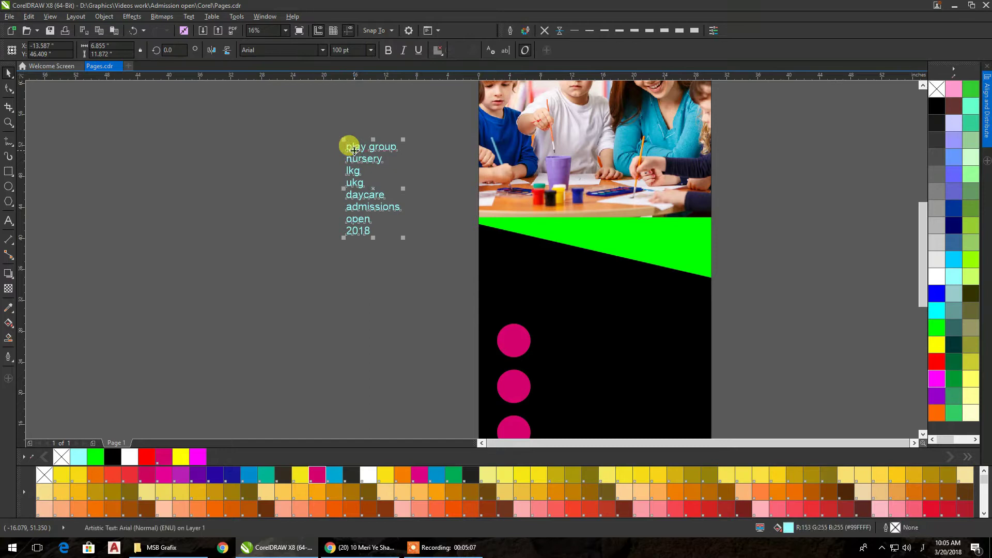
pyautogui.hotkey('ctrl', 'k')
pyautogui.click(418, 144)
pyautogui.moveTo(422, 161); pyautogui.dragTo(289, 155)
pyautogui.moveTo(282, 207); pyautogui.dragTo(220, 175)
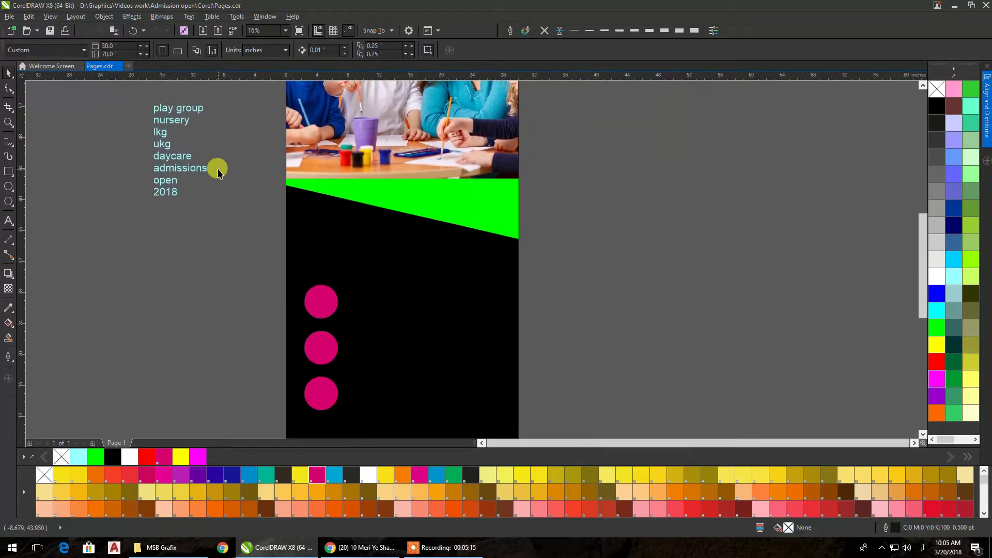
pyautogui.click(8, 171)
pyautogui.moveTo(377, 237); pyautogui.dragTo(464, 269)
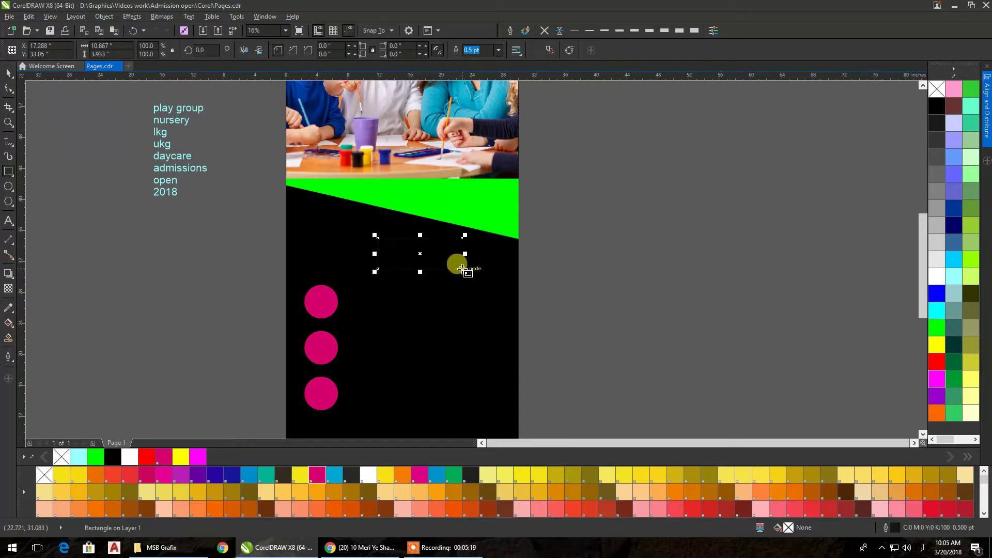
pyautogui.click(8, 92)
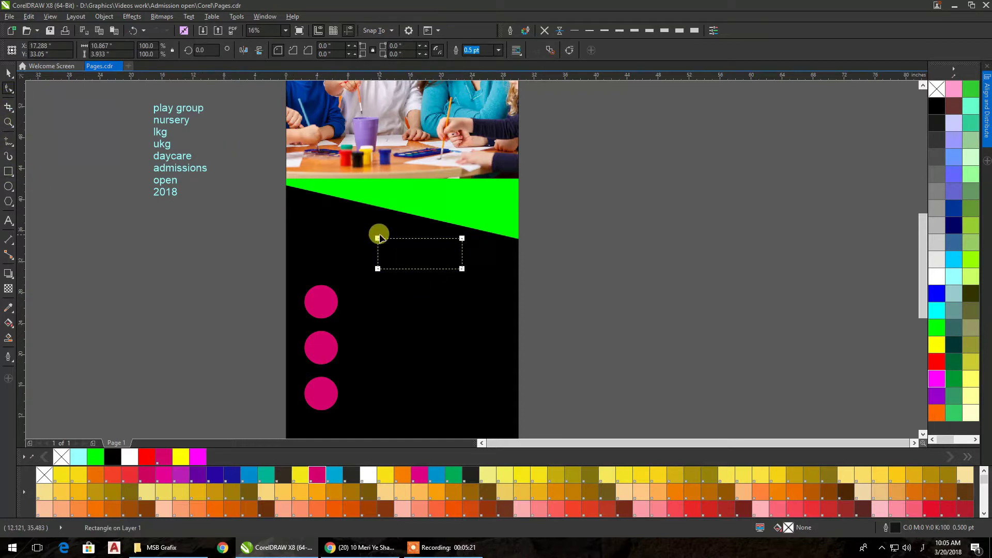
pyautogui.moveTo(378, 238); pyautogui.dragTo(386, 238)
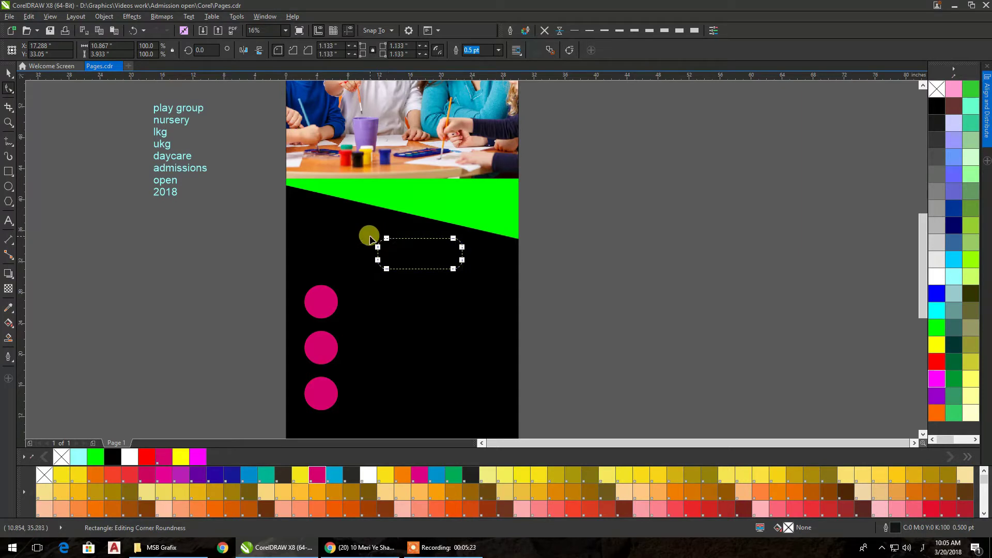
pyautogui.press('space')
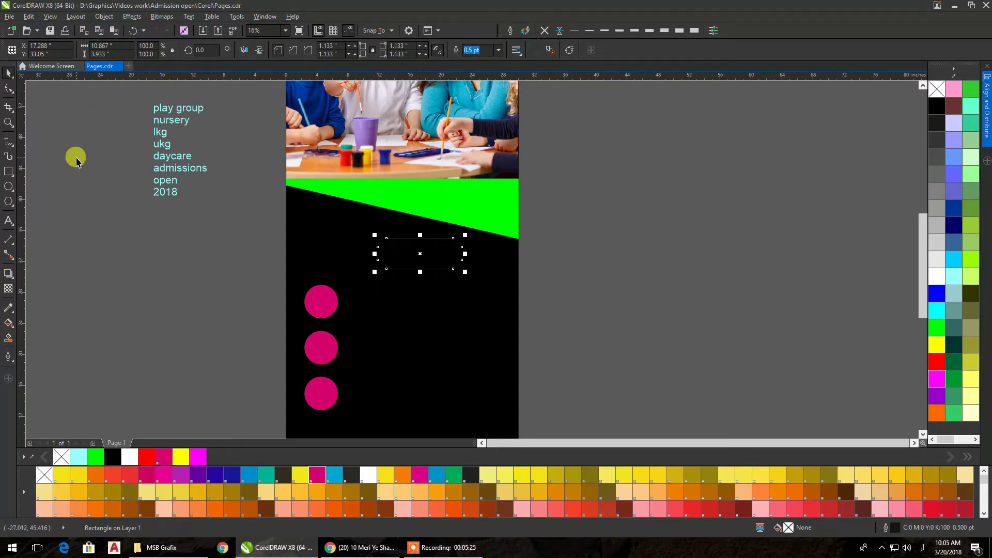
pyautogui.click(76, 161)
# - Draw a rectangle about 15.5 x 3.9 inches beside the page, fill it with PANTONE 129 C yellow and remove its outline
pyautogui.click(9, 171)
pyautogui.moveTo(148, 233); pyautogui.dragTo(269, 262)
pyautogui.click(9, 75)
pyautogui.click(186, 491)
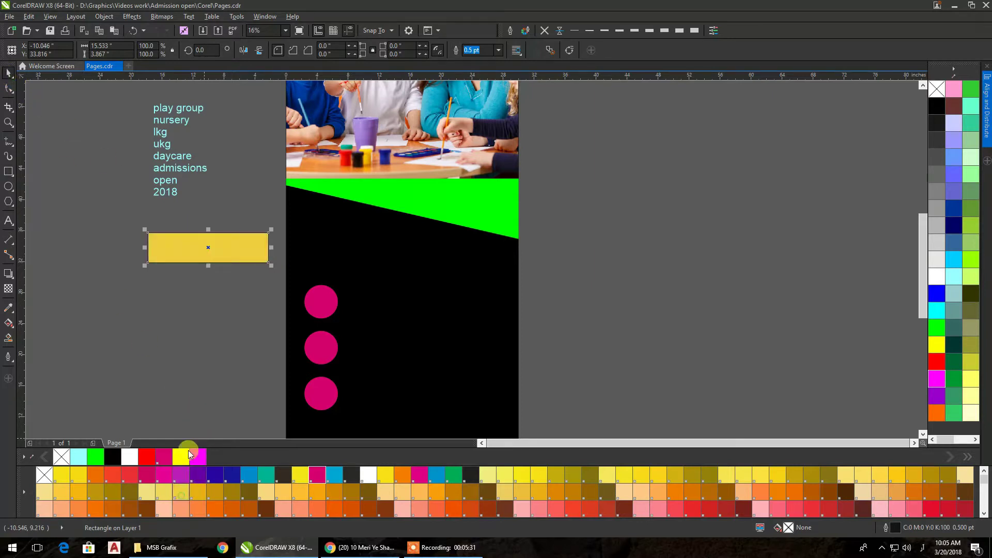
pyautogui.click(544, 31)
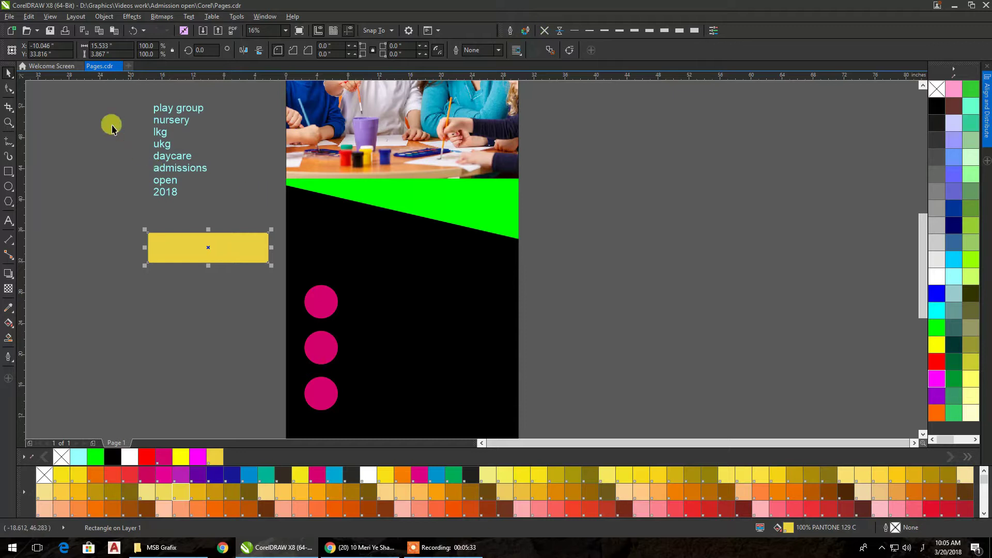
# - Fully round the yellow rectangle's corners to about 1.93 inches
pyautogui.click(8, 87)
pyautogui.moveTo(144, 236); pyautogui.dragTo(166, 239)
pyautogui.click(8, 72)
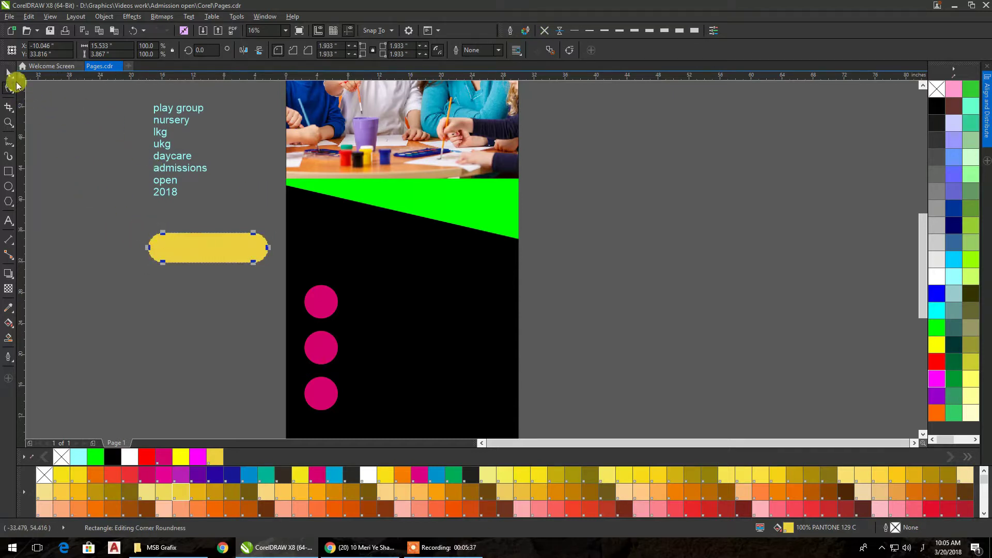
pyautogui.click(172, 212)
# - Stack three of the rounded yellow bars on the page below the photo and distribute them evenly vertically
pyautogui.moveTo(188, 238); pyautogui.dragTo(442, 290)
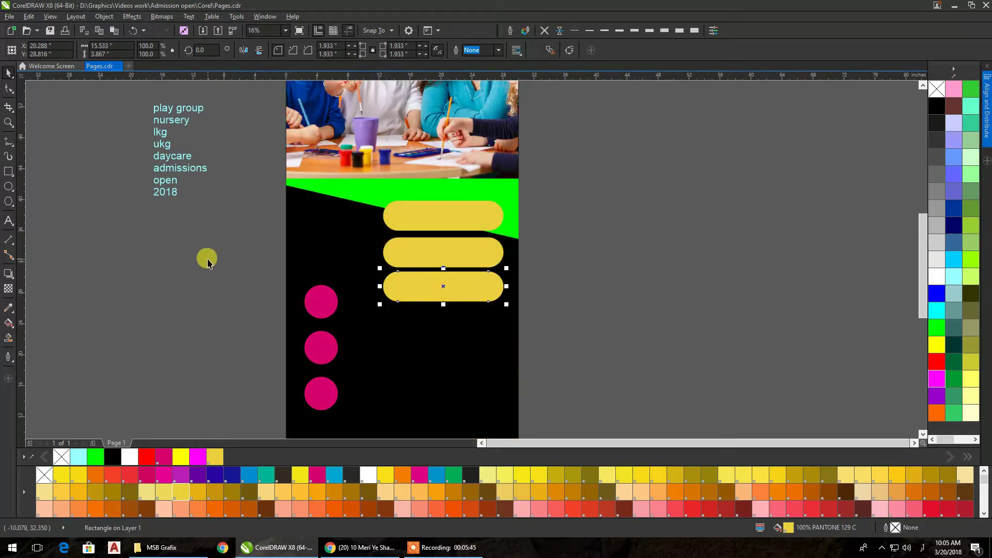
pyautogui.moveTo(599, 178); pyautogui.dragTo(362, 317)
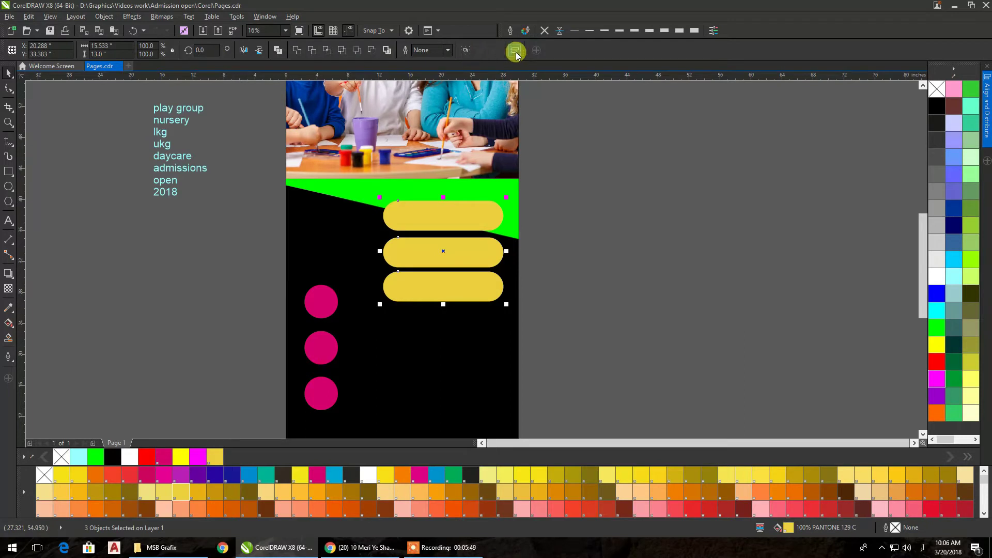
pyautogui.click(987, 108)
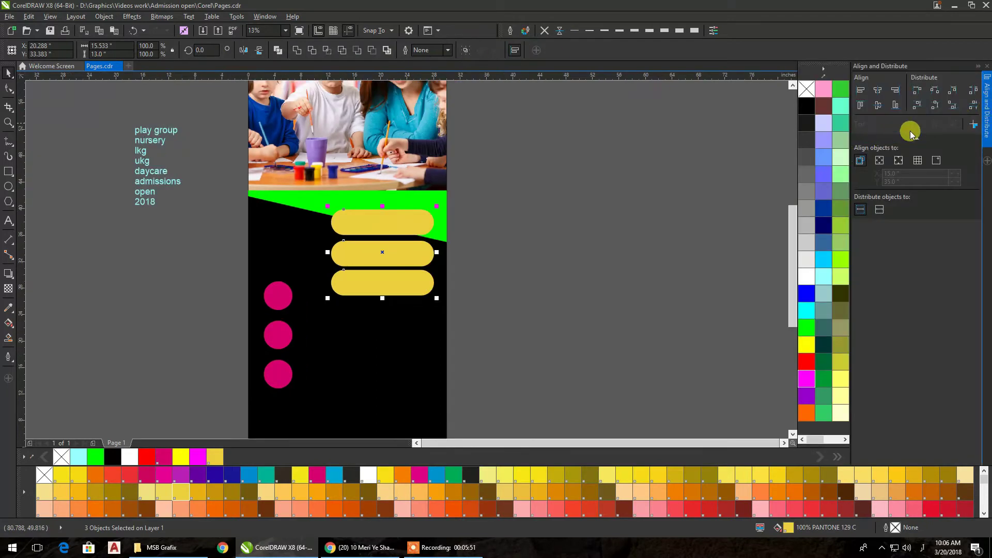
pyautogui.click(978, 66)
pyautogui.click(690, 182)
# - Group the three yellow bars and move the group slightly up and to the right, over the green shape
pyautogui.moveTo(590, 184); pyautogui.dragTo(348, 322)
pyautogui.hotkey('ctrl', 'g')
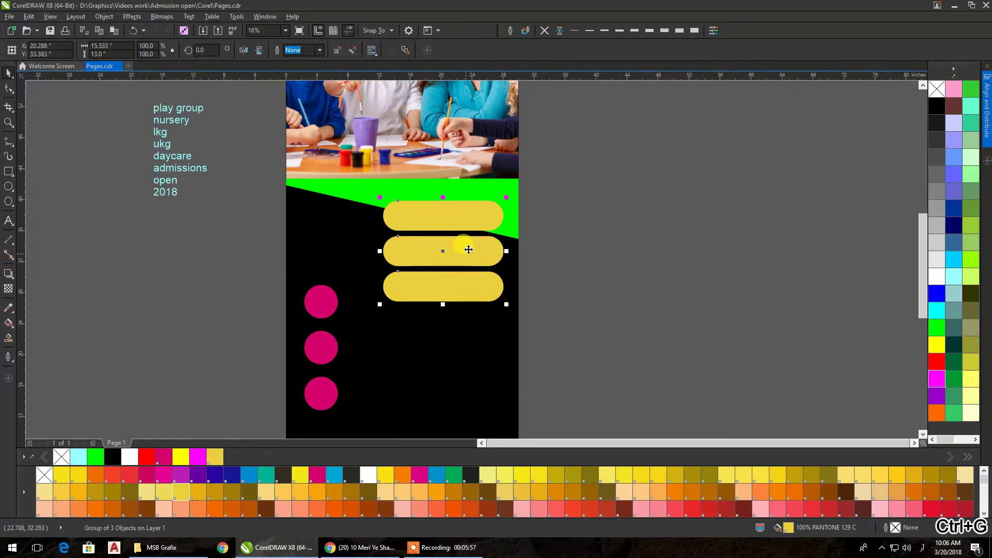
pyautogui.moveTo(476, 224); pyautogui.dragTo(481, 208)
pyautogui.click(595, 247)
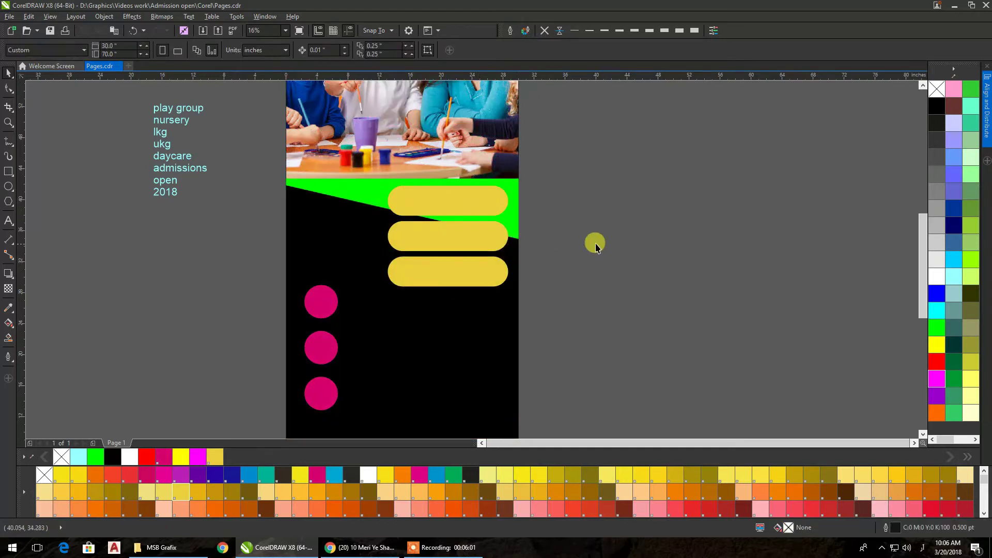
# - Centre the "play group" text horizontally and vertically on the group of yellow bars
pyautogui.click(193, 106)
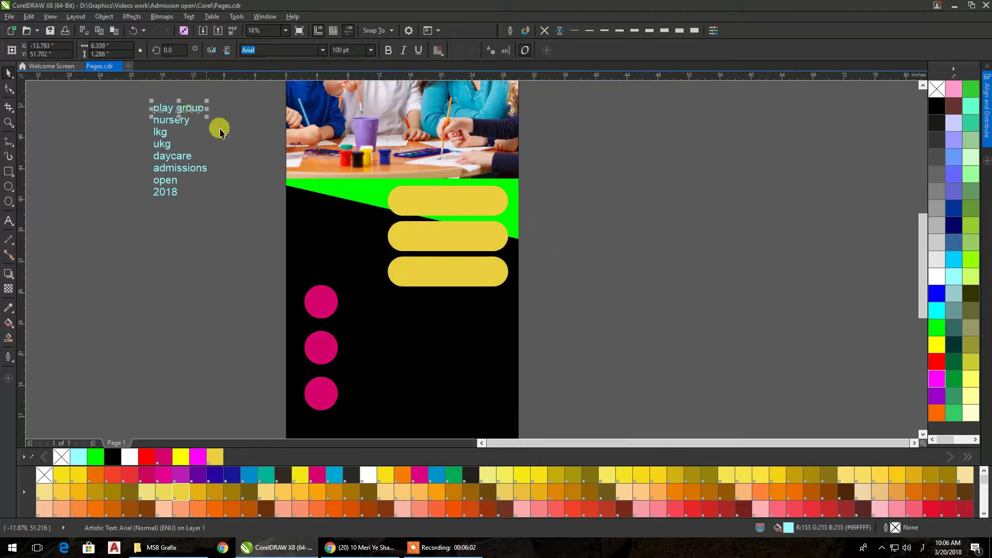
pyautogui.keyDown('shift'); pyautogui.click(401, 201); pyautogui.keyUp('shift')
pyautogui.press('e')
pyautogui.press('c')
pyautogui.click(647, 204)
# - Change the case of all the class list text lines, including "play group", to UPPERCASE
pyautogui.moveTo(592, 196); pyautogui.dragTo(388, 263)
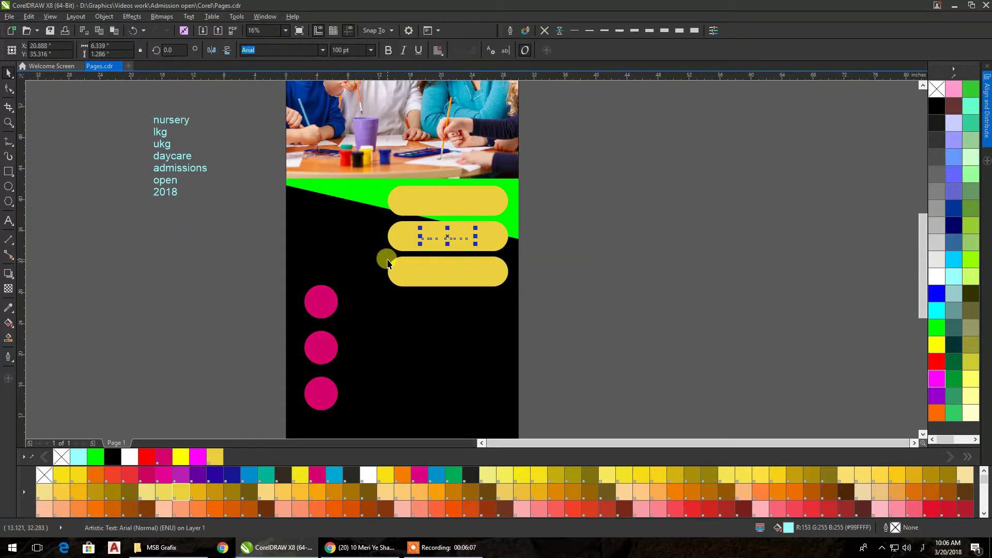
pyautogui.moveTo(120, 105); pyautogui.dragTo(474, 262)
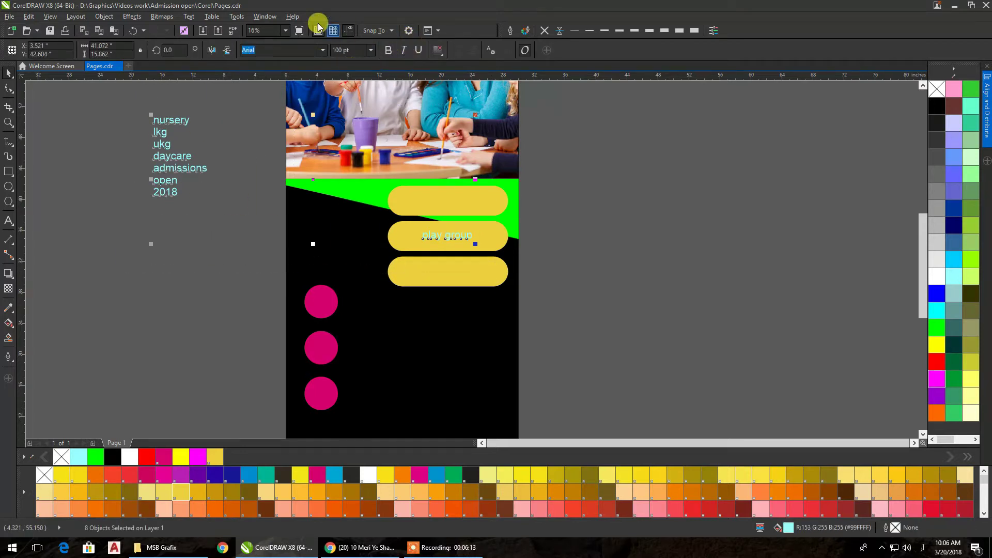
pyautogui.click(188, 16)
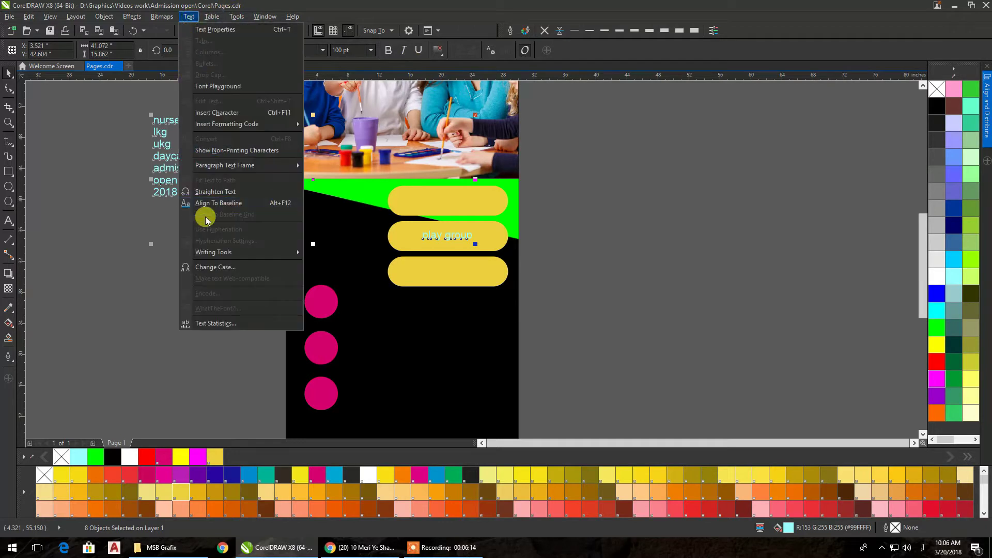
pyautogui.click(223, 266)
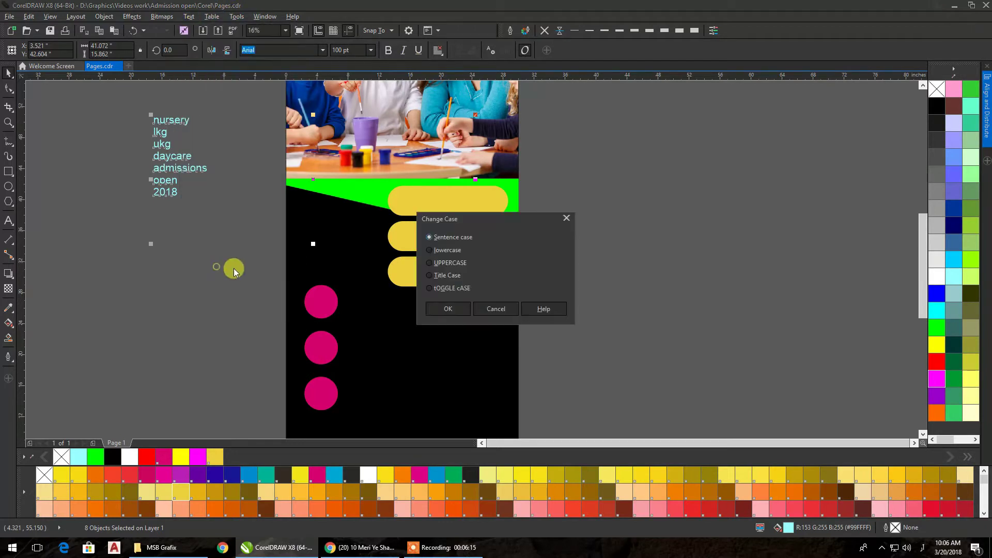
pyautogui.click(448, 308)
pyautogui.click(189, 272)
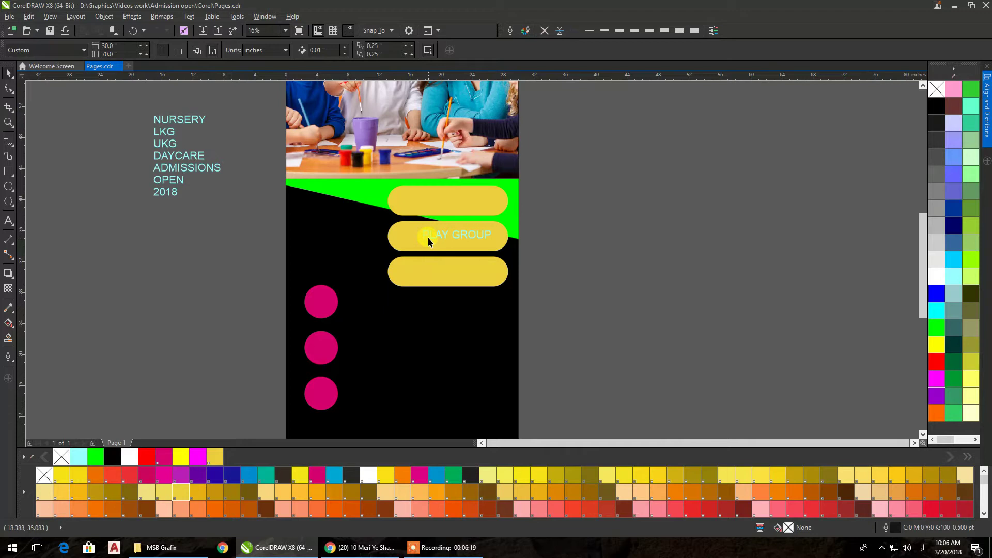
# - Fill the PLAY GROUP text with black
pyautogui.click(428, 238)
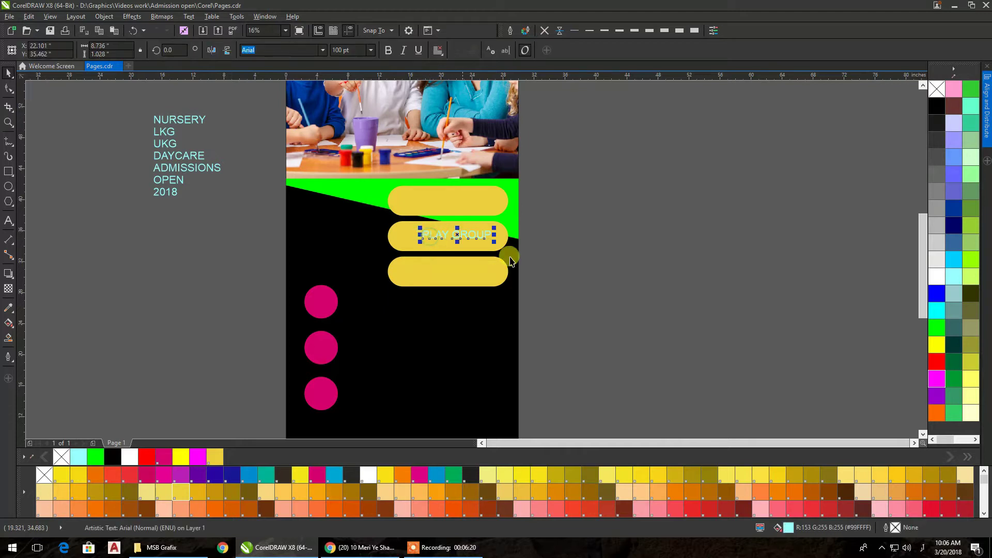
pyautogui.click(933, 108)
pyautogui.click(714, 224)
# - Move the PLAY GROUP text from the middle yellow bar onto the top one
pyautogui.scroll(2, 448, 231)
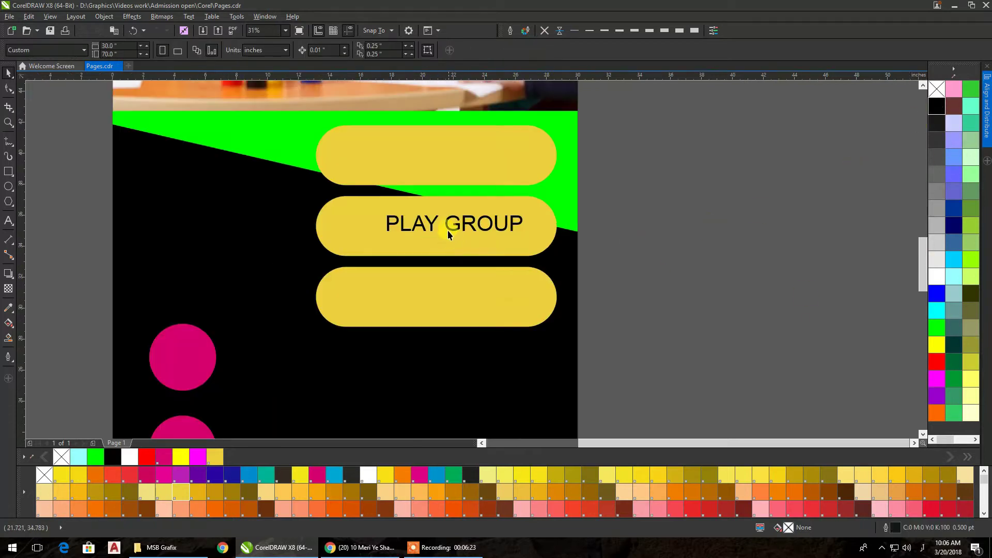
pyautogui.moveTo(447, 230); pyautogui.dragTo(435, 158)
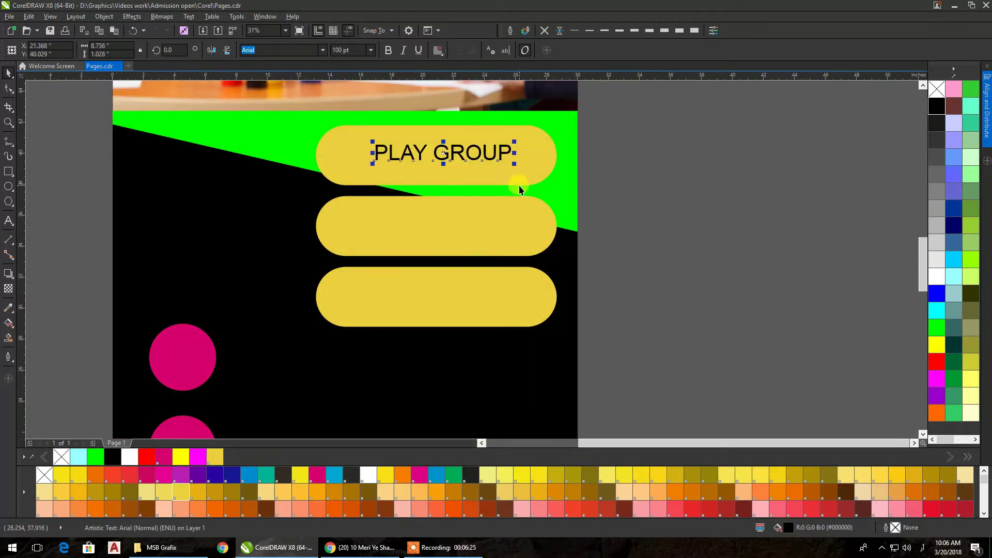
pyautogui.click(516, 179)
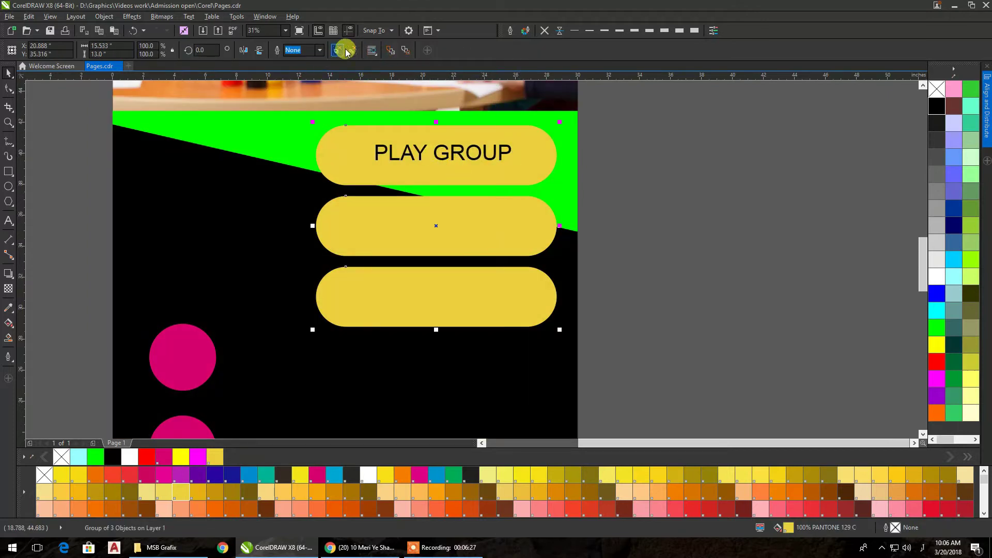
pyautogui.click(628, 151)
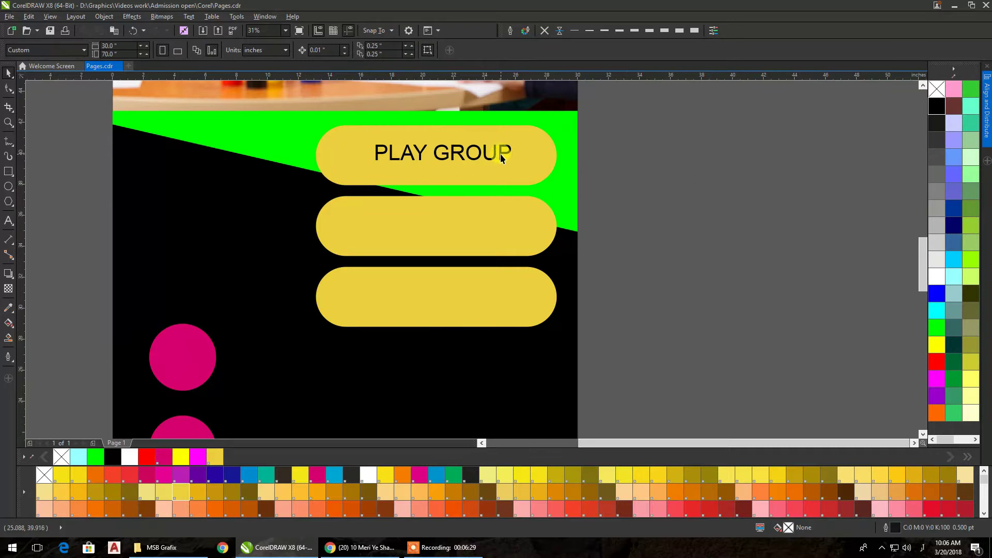
# - Centre the PLAY GROUP text horizontally and vertically on the top yellow bar
pyautogui.click(502, 153)
pyautogui.keyDown('shift'); pyautogui.click(524, 168); pyautogui.keyUp('shift')
pyautogui.press('c')
pyautogui.press('e')
pyautogui.click(638, 168)
# - Centre the NURSERY text on the middle yellow bar and fill it with black
pyautogui.scroll(-2, 625, 163)
pyautogui.moveTo(623, 162); pyautogui.dragTo(553, 205)
pyautogui.scroll(1, 540, 205)
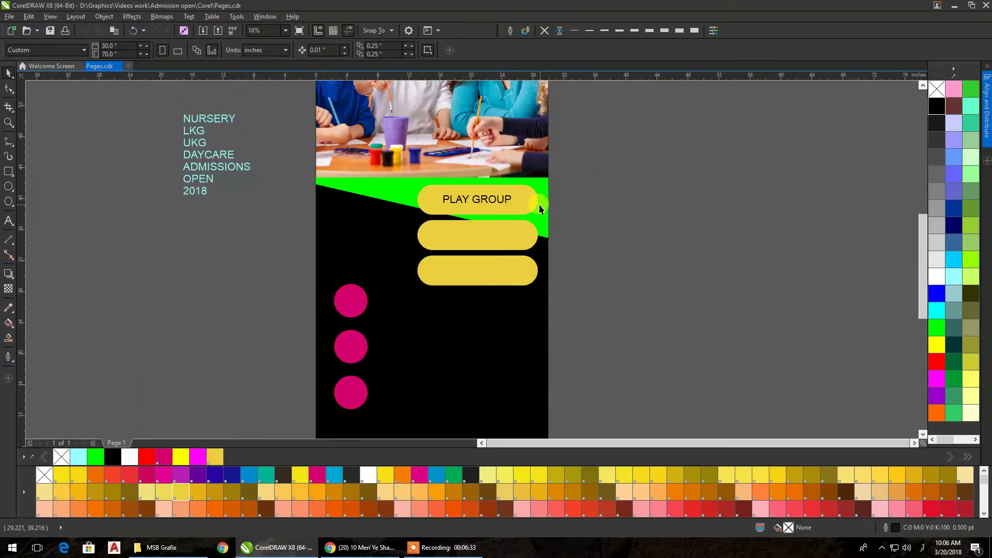
pyautogui.scroll(1, 522, 202)
pyautogui.scroll(-1, 501, 200)
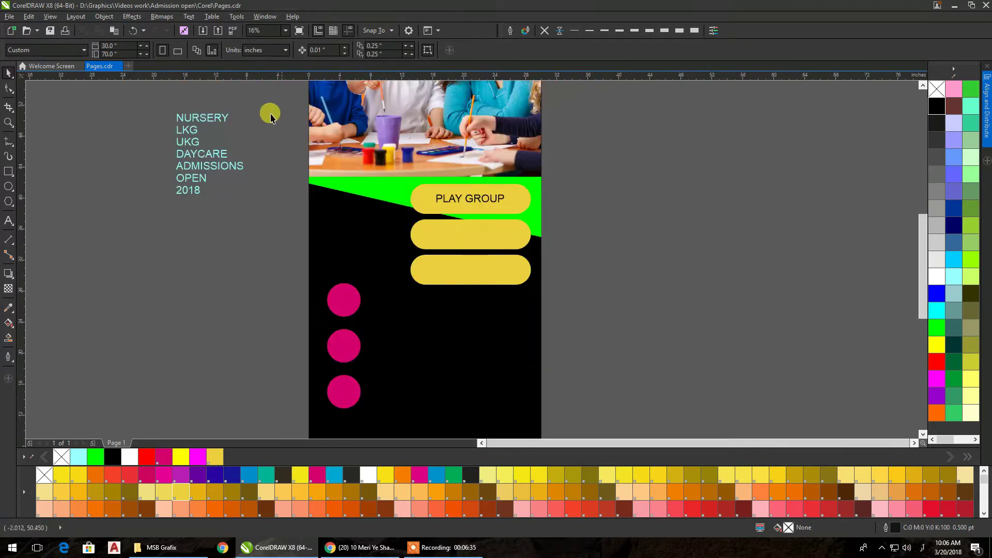
pyautogui.click(206, 117)
pyautogui.keyDown('shift'); pyautogui.click(431, 236); pyautogui.keyUp('shift')
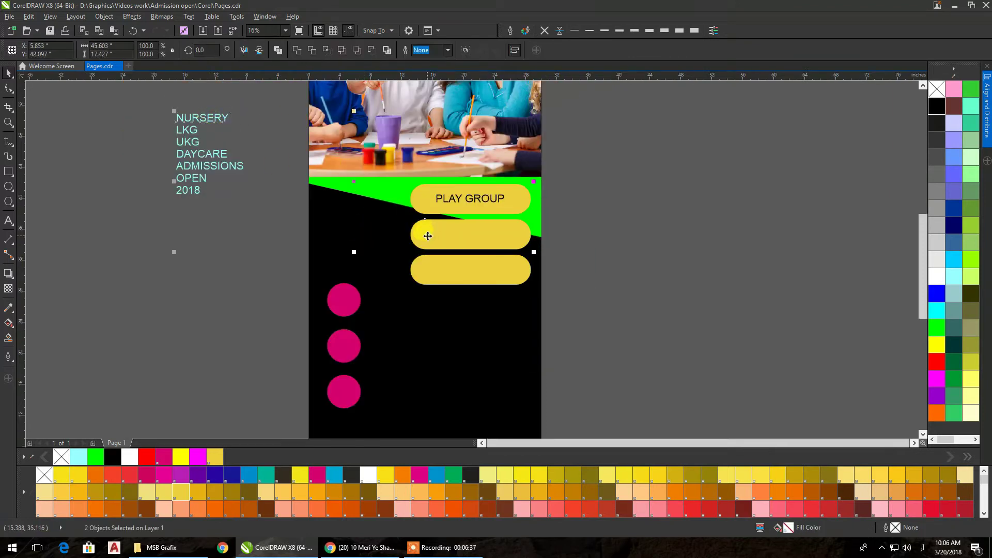
pyautogui.press('e')
pyautogui.moveTo(609, 208); pyautogui.dragTo(417, 268)
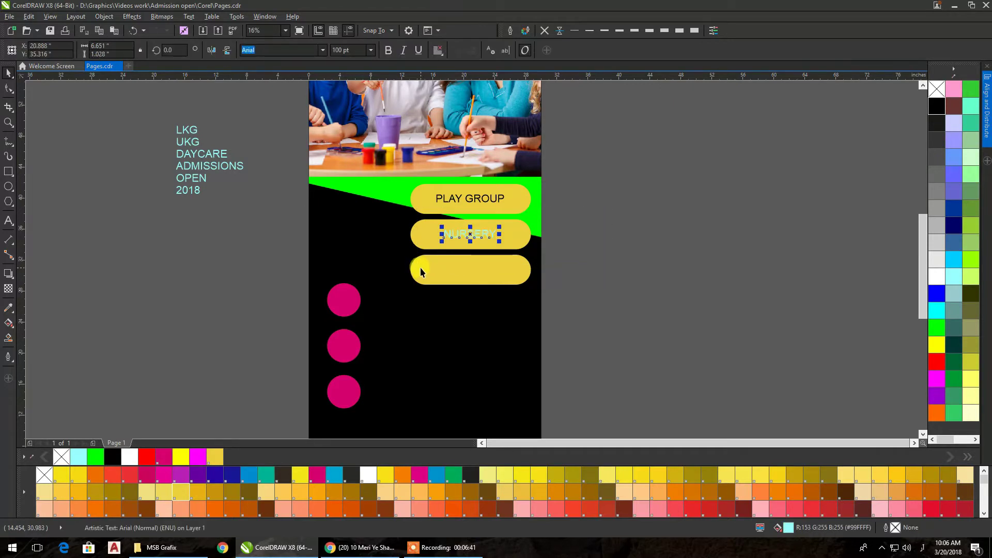
pyautogui.click(936, 107)
# - Fill the six remaining text lines beside the page, from LKG to 2018, with black
pyautogui.moveTo(135, 110); pyautogui.dragTo(242, 228)
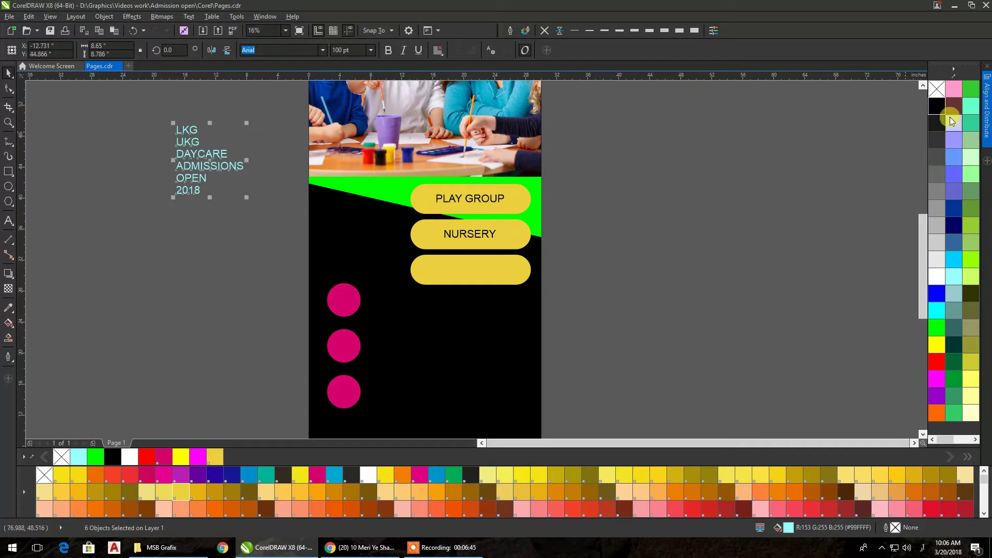
pyautogui.click(936, 106)
pyautogui.click(185, 131)
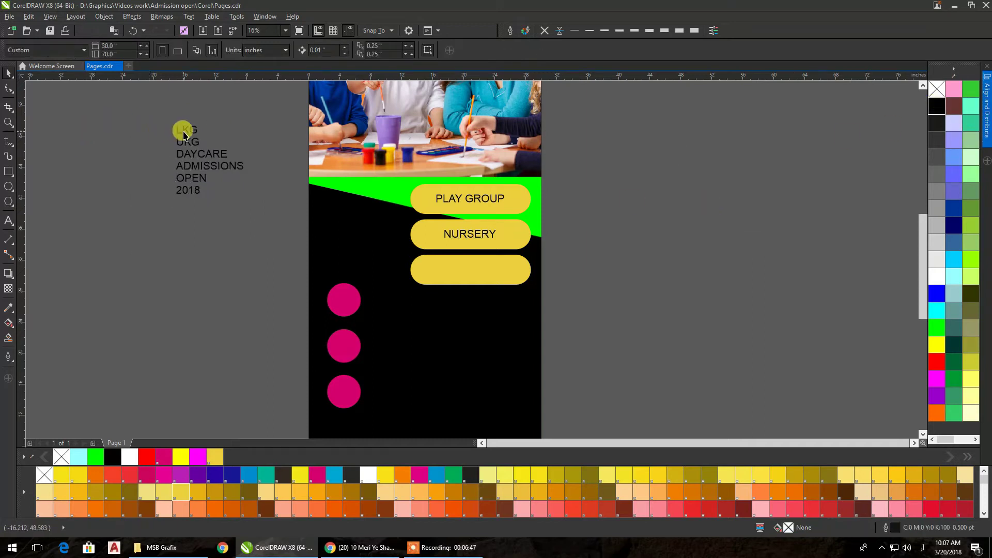
pyautogui.click(204, 219)
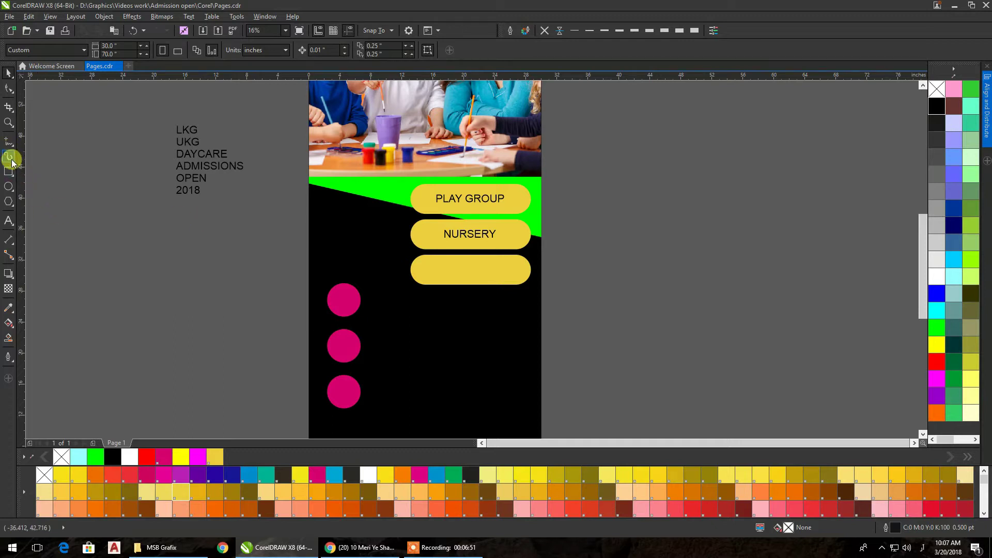
# - Draw a thin upright rectangle about 0.4 x 10.4 inches beside the page and rotate it to 160 degrees
pyautogui.click(18, 173)
pyautogui.moveTo(593, 207); pyautogui.dragTo(594, 294)
pyautogui.click(9, 71)
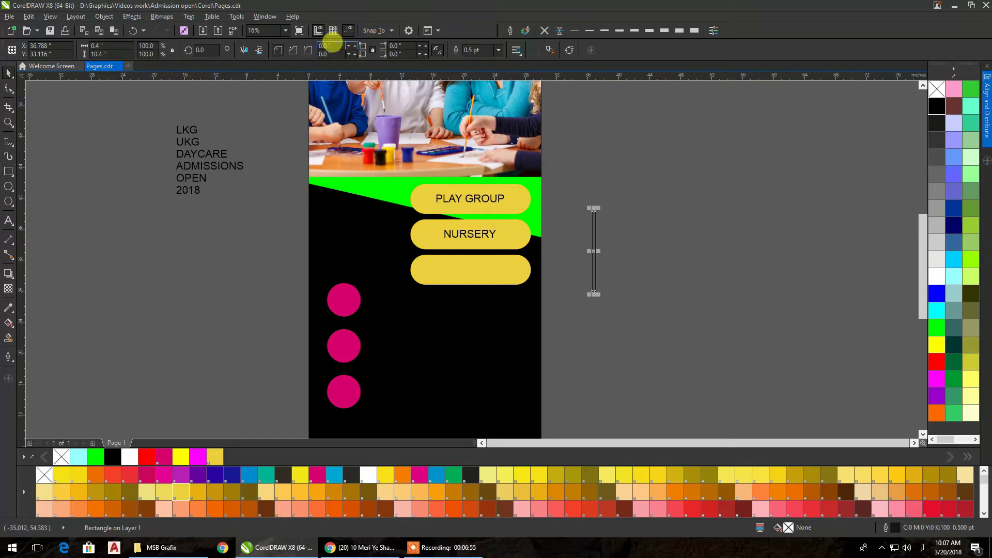
pyautogui.click(207, 49)
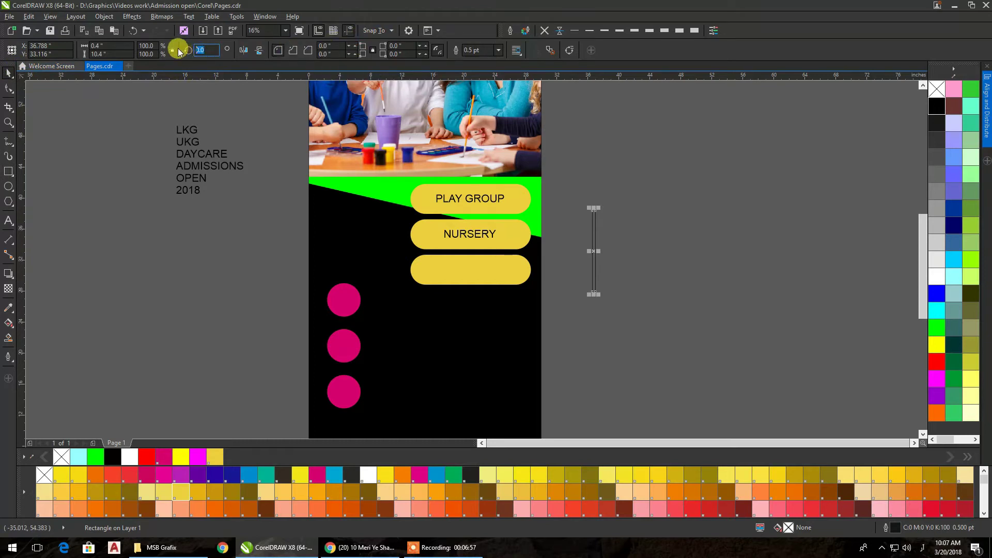
pyautogui.write('20')
pyautogui.press('Return')
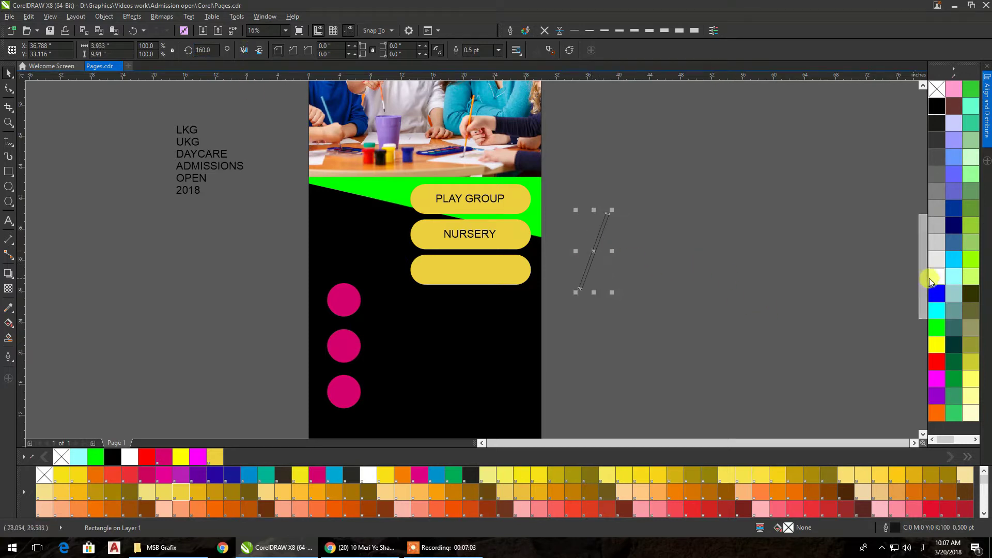
# - Fill the slanted strip with white and centre it across the bottom yellow bar
pyautogui.moveTo(597, 235); pyautogui.dragTo(474, 262)
pyautogui.keyDown('shift'); pyautogui.click(494, 266); pyautogui.keyUp('shift')
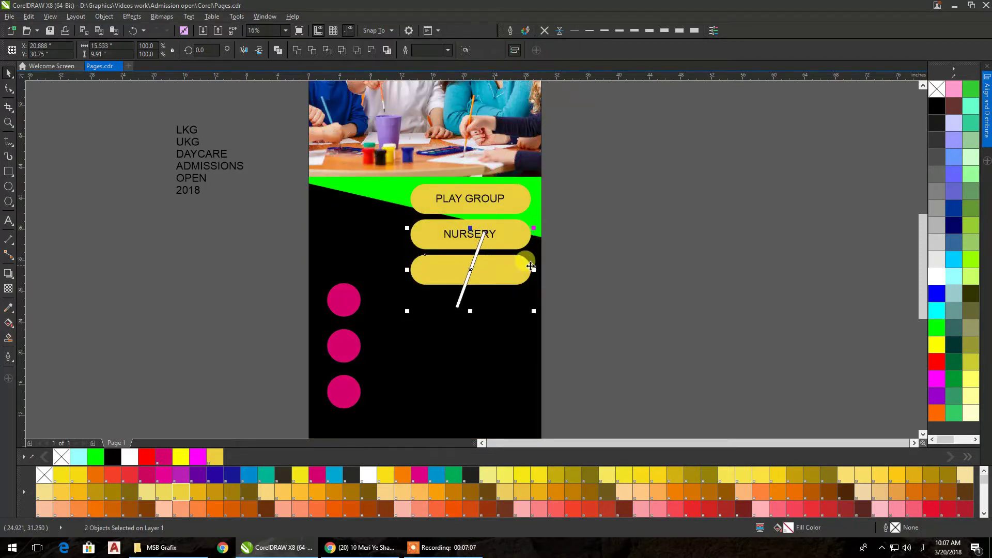
pyautogui.click(580, 271)
# - Trim the bottom yellow bar with the slanted white strip and delete the strip
pyautogui.click(472, 266)
pyautogui.keyDown('shift'); pyautogui.click(494, 270); pyautogui.keyUp('shift')
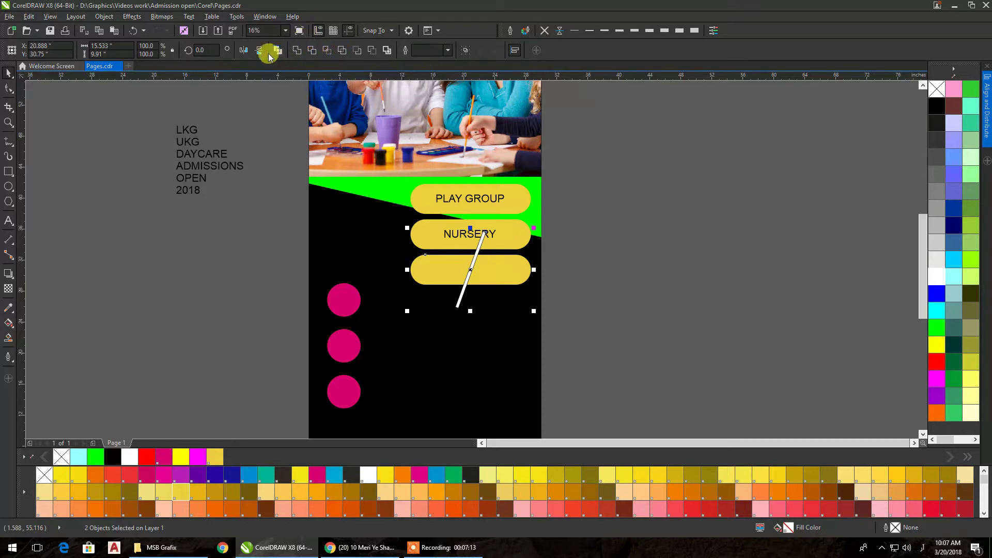
pyautogui.click(312, 54)
pyautogui.click(605, 240)
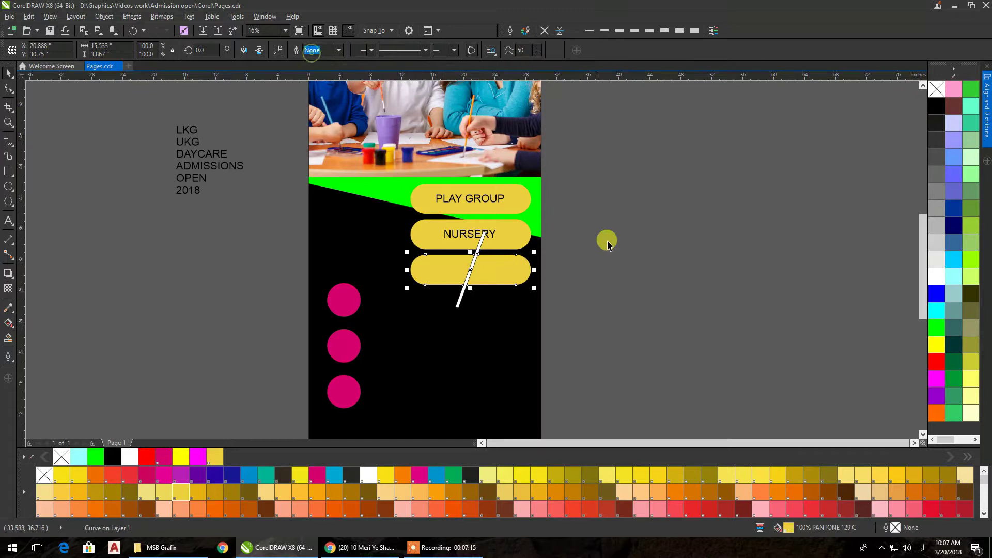
pyautogui.click(483, 240)
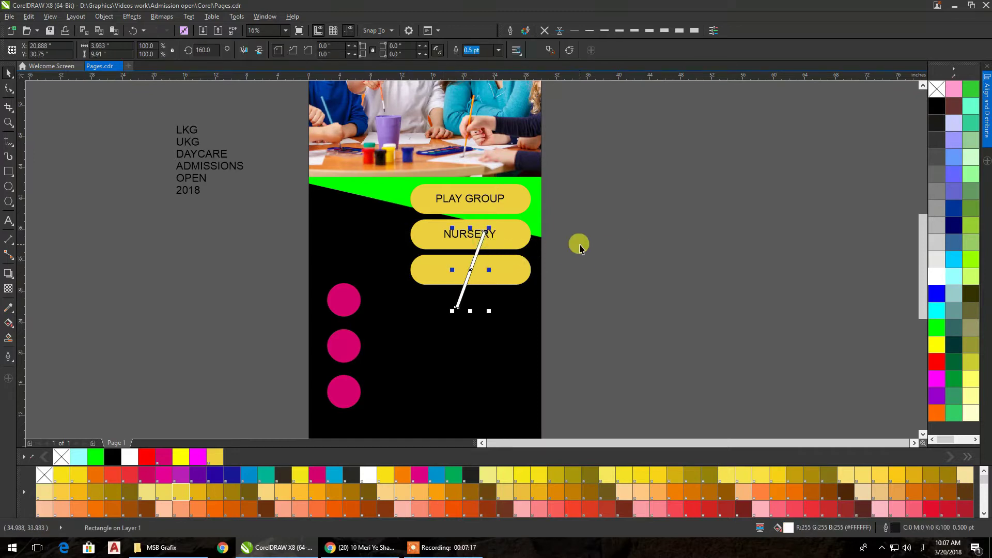
pyautogui.press('Delete')
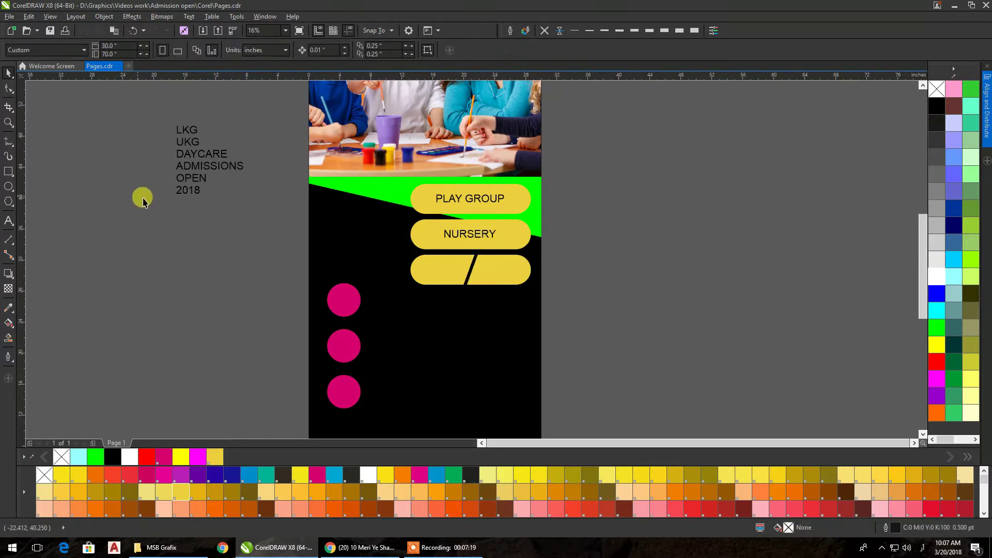
# - Break the slit bottom bar apart into two halves and centre the LKG text on its left half
pyautogui.click(454, 265)
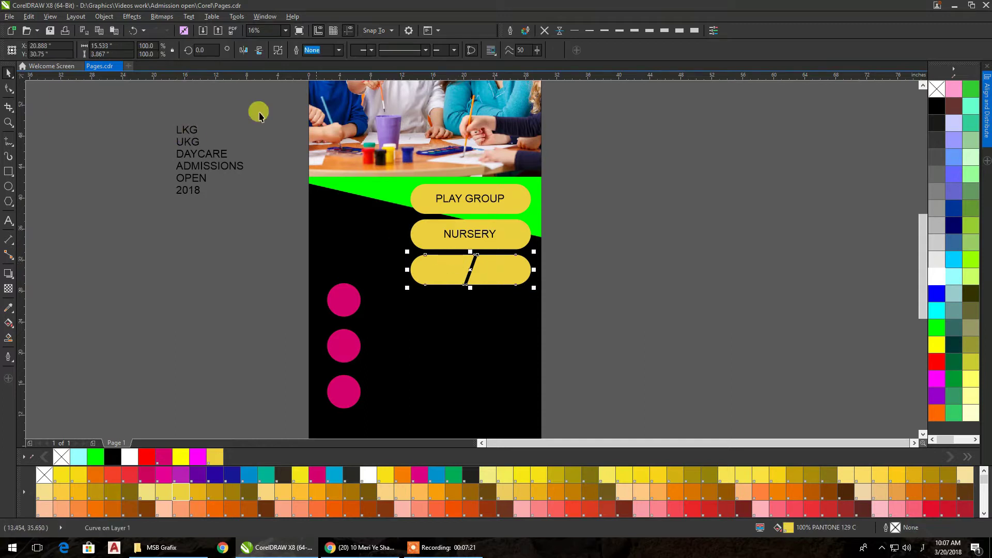
pyautogui.click(273, 157)
pyautogui.click(177, 129)
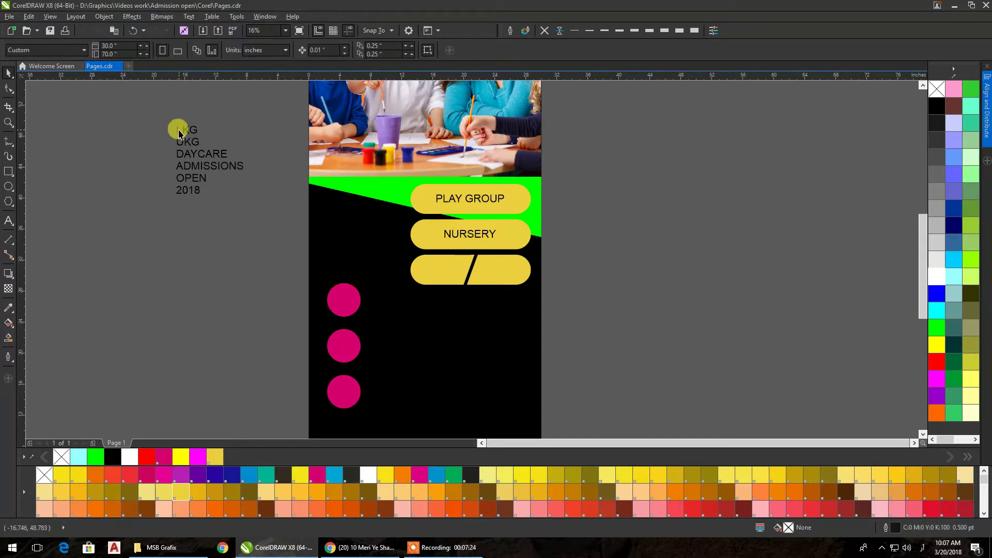
pyautogui.keyDown('shift'); pyautogui.click(424, 266); pyautogui.keyUp('shift')
pyautogui.press('e')
pyautogui.press('c')
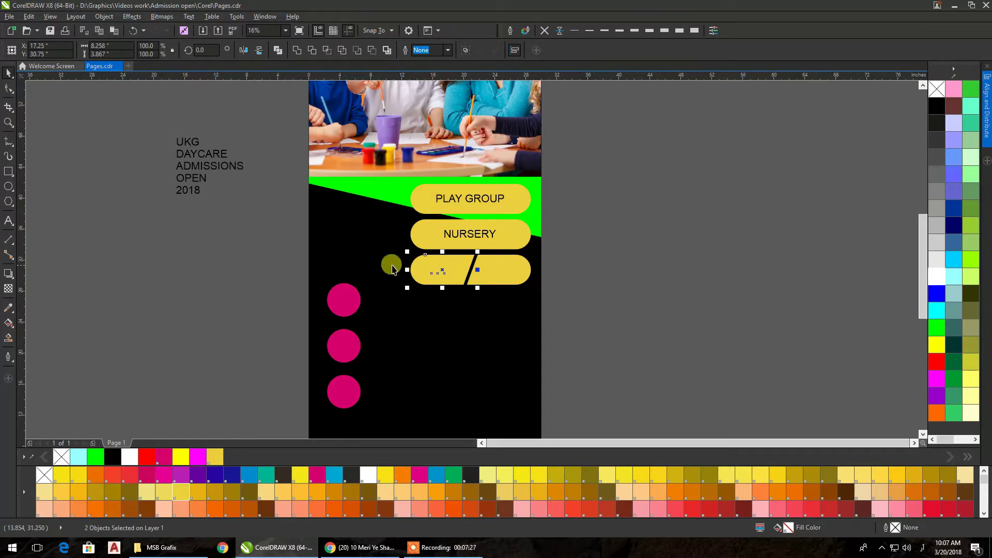
pyautogui.click(188, 232)
# - Bring the LKG text hidden behind the bar to the front of the page
pyautogui.moveTo(238, 232); pyautogui.dragTo(457, 301)
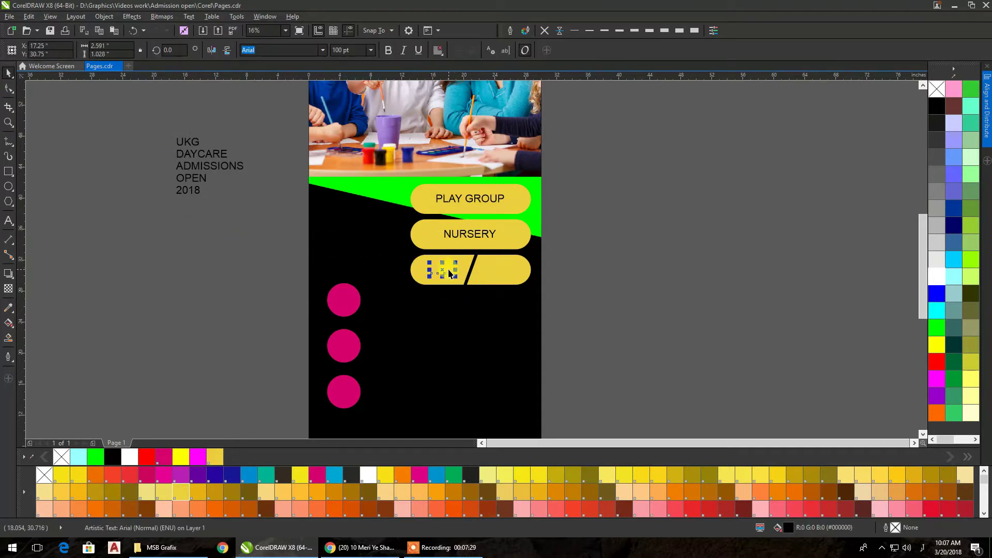
pyautogui.rightClick(445, 268)
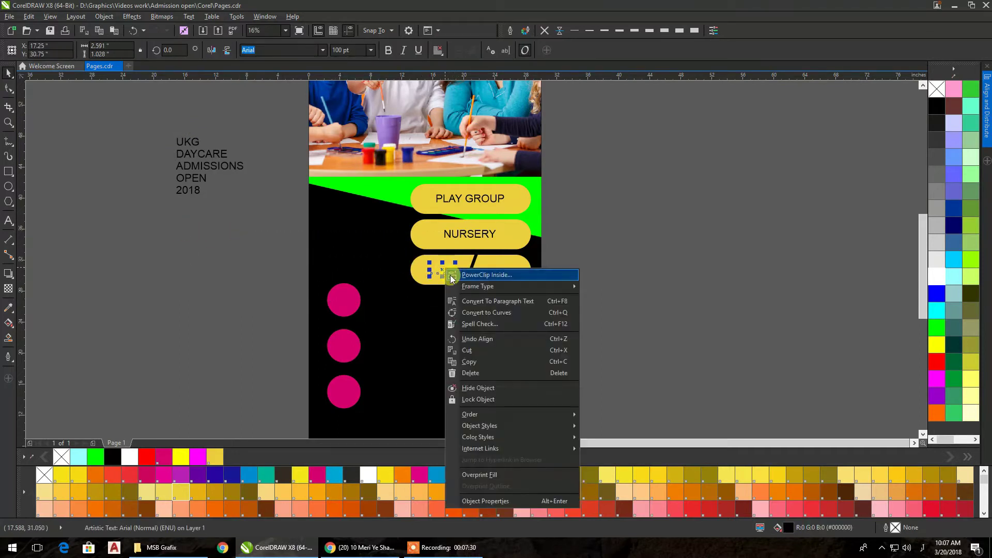
pyautogui.click(505, 413)
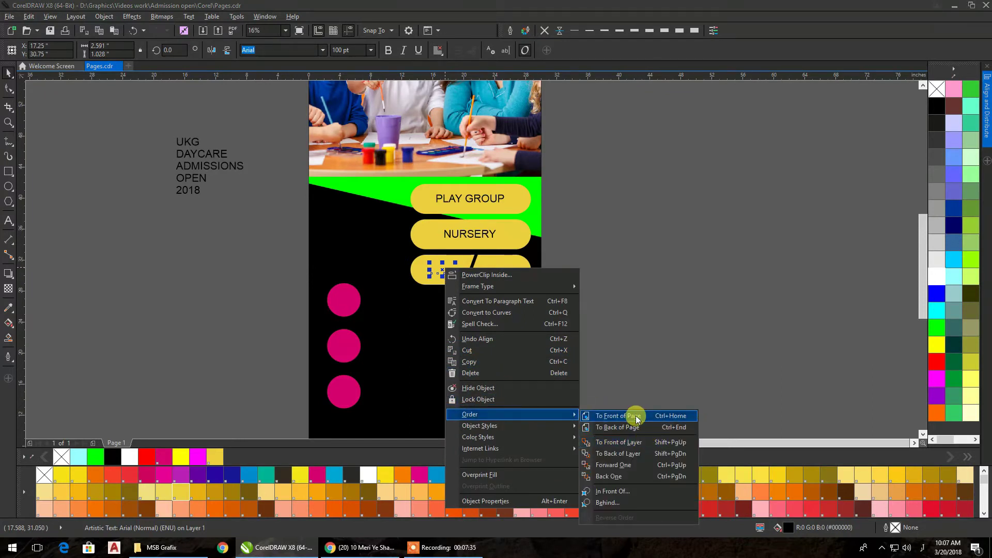
pyautogui.click(638, 419)
pyautogui.click(641, 293)
# - Bring the five remaining text lines beside the page, UKG to 2018, to the front of the page
pyautogui.moveTo(142, 113); pyautogui.dragTo(271, 241)
pyautogui.rightClick(219, 165)
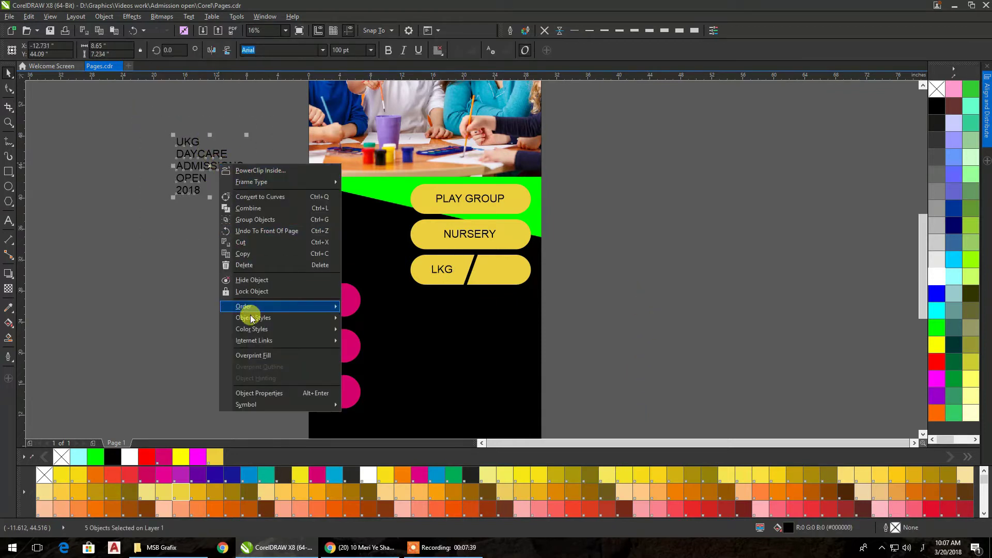
pyautogui.moveTo(247, 307)
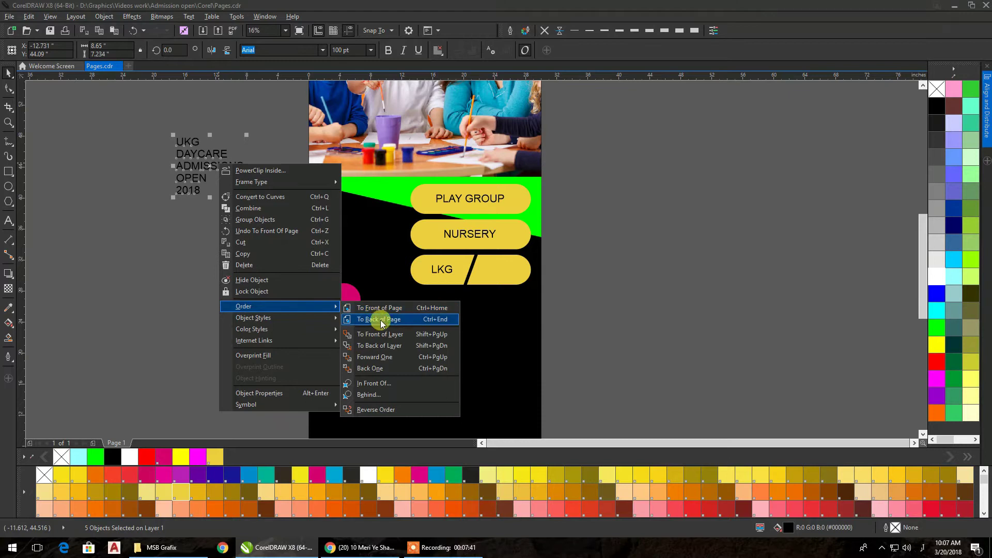
pyautogui.click(384, 309)
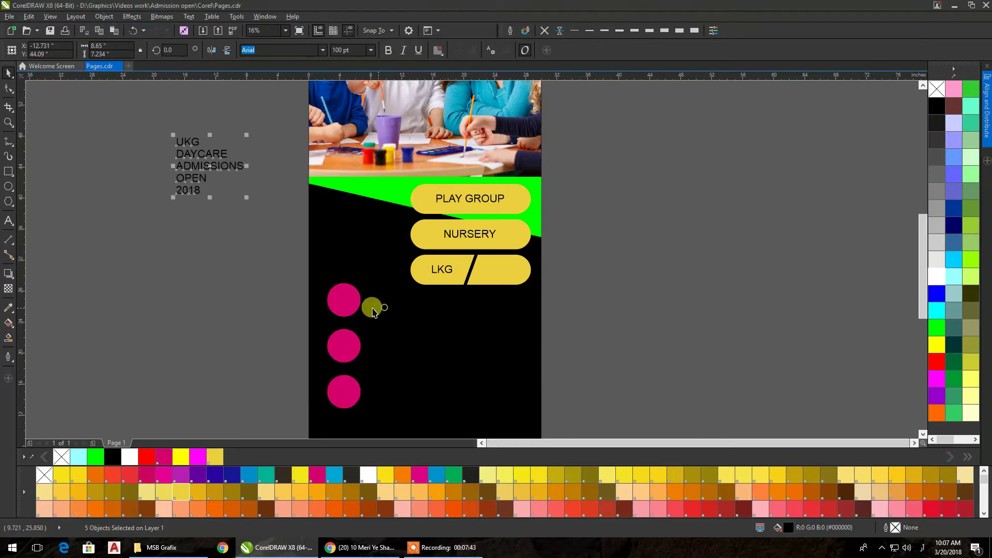
pyautogui.click(197, 258)
# - Centre the UKG text on the right half of the bottom yellow bar
pyautogui.click(189, 142)
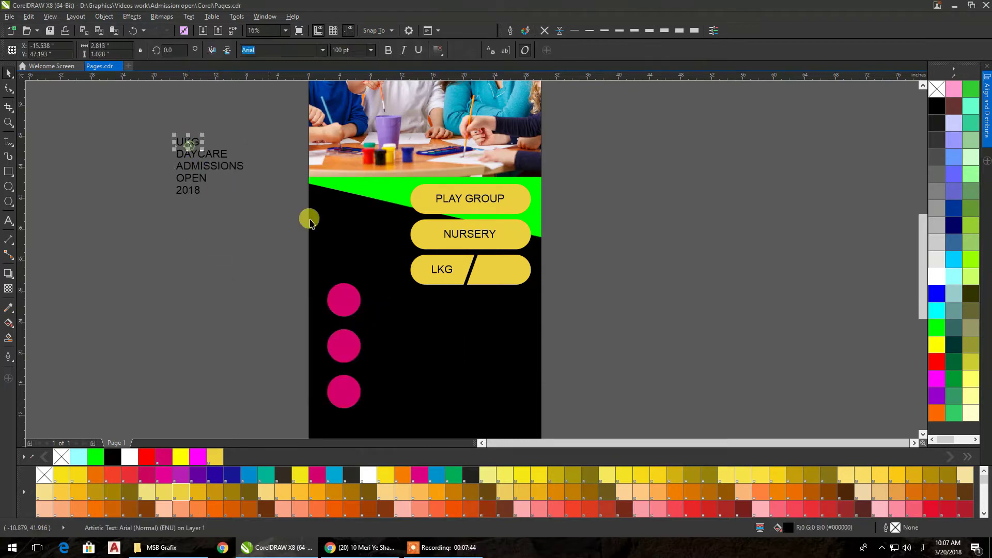
pyautogui.keyDown('shift'); pyautogui.click(495, 274); pyautogui.keyUp('shift')
pyautogui.press('c')
pyautogui.click(585, 258)
# - Scale all the yellow class bars and their labels down together to about 13.6 x 11.4 inches, keeping their upper-right corner in place
pyautogui.scroll(-1, 546, 253)
pyautogui.moveTo(545, 253); pyautogui.dragTo(514, 247)
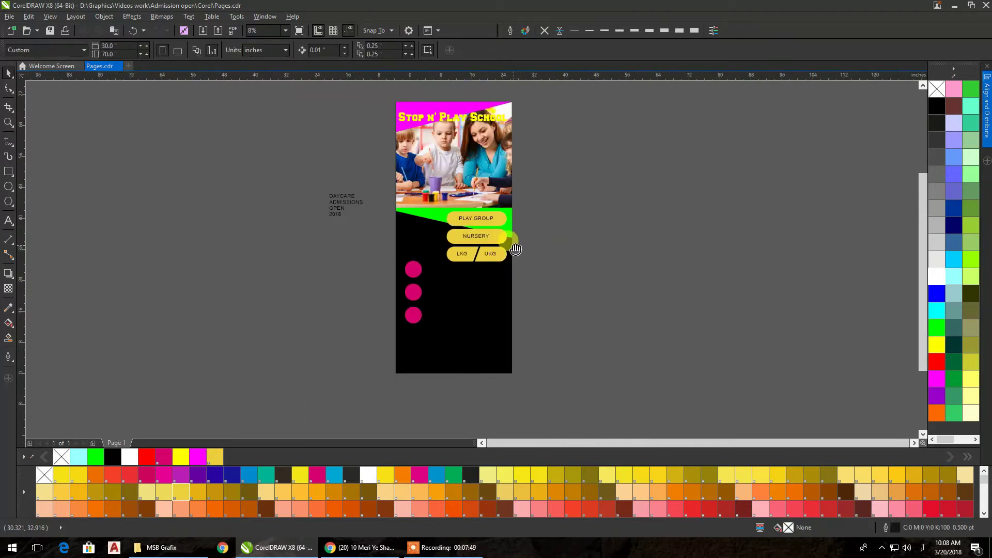
pyautogui.moveTo(532, 192); pyautogui.dragTo(436, 271)
pyautogui.scroll(1, 508, 195)
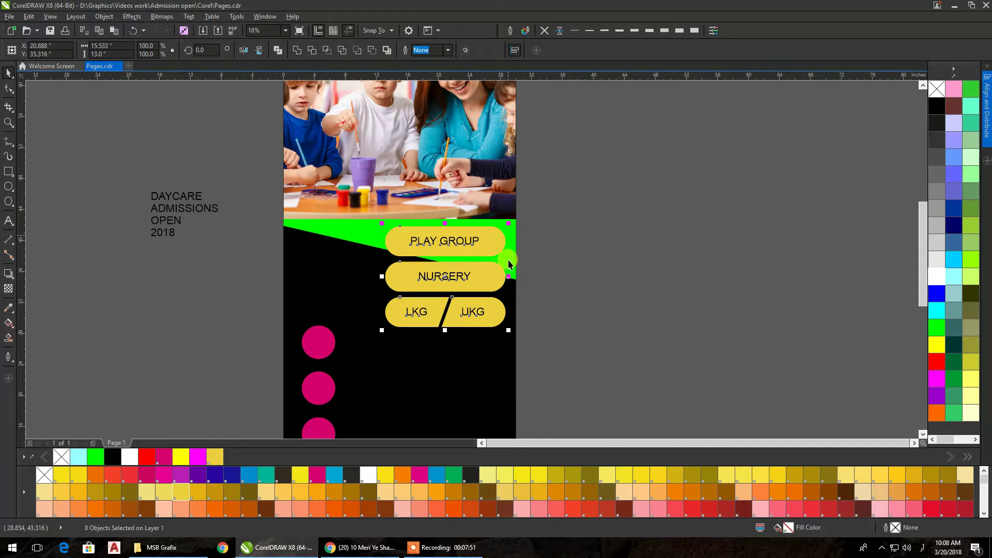
pyautogui.moveTo(382, 330); pyautogui.dragTo(402, 330)
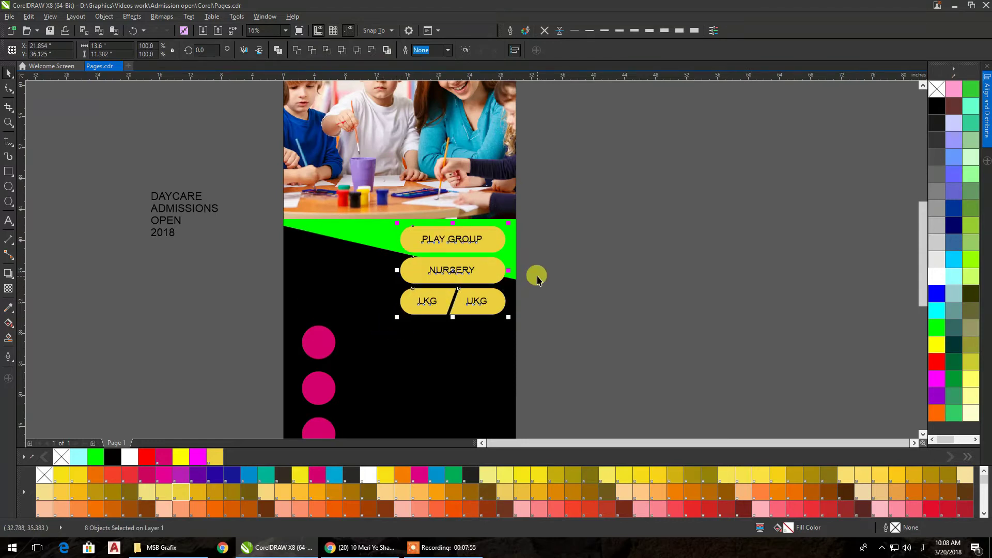
pyautogui.click(538, 276)
# - Centre the OPEN text on the ADMISSIONS text beside the page
pyautogui.moveTo(520, 302); pyautogui.dragTo(509, 259)
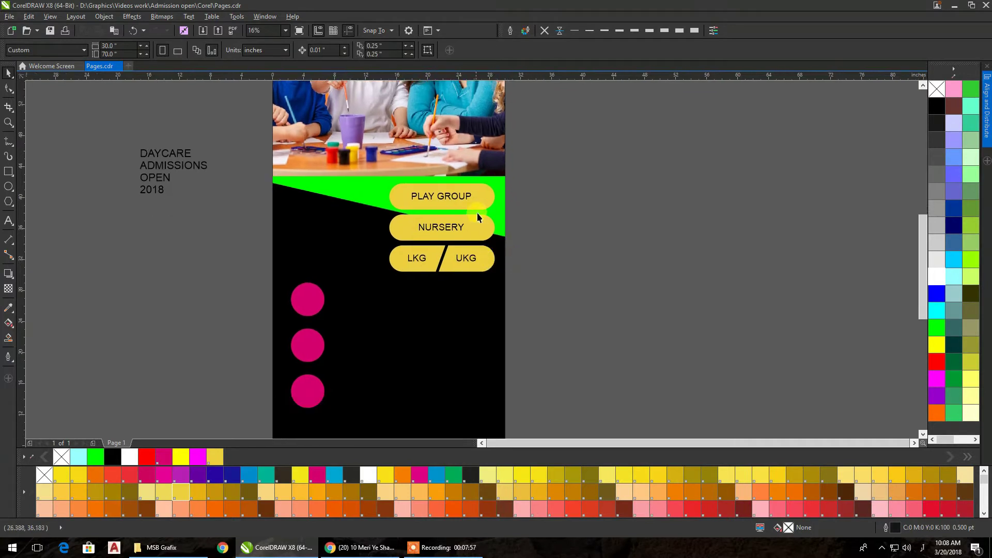
pyautogui.moveTo(418, 242); pyautogui.dragTo(350, 290)
pyautogui.moveTo(244, 250); pyautogui.dragTo(261, 234)
pyautogui.click(245, 220)
pyautogui.moveTo(201, 164); pyautogui.dragTo(194, 284)
pyautogui.click(193, 278)
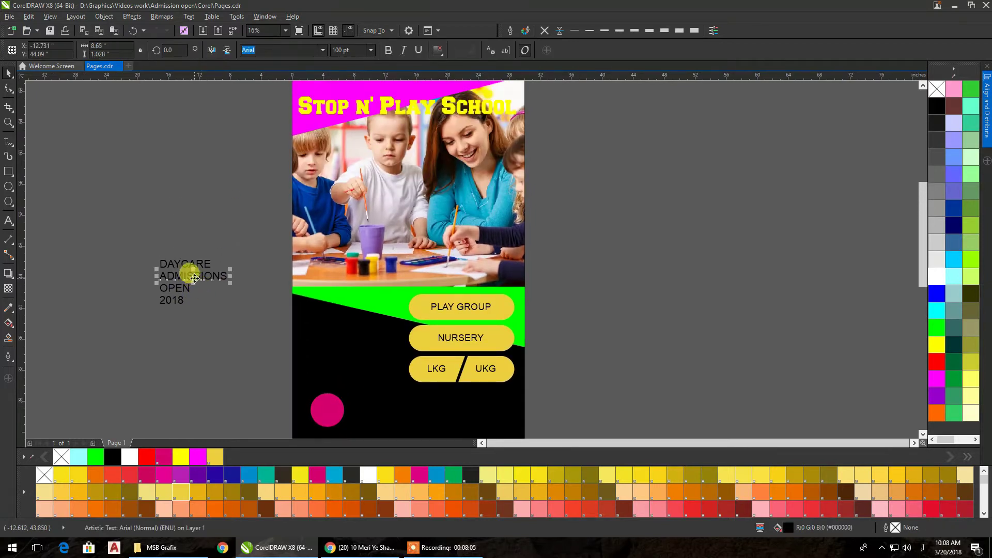
pyautogui.click(212, 317)
pyautogui.click(189, 289)
pyautogui.keyDown('shift'); pyautogui.click(208, 278); pyautogui.keyUp('shift')
pyautogui.press('c')
pyautogui.click(217, 300)
# - Move the OPEN text straight down to just below ADMISSIONS
pyautogui.click(200, 280)
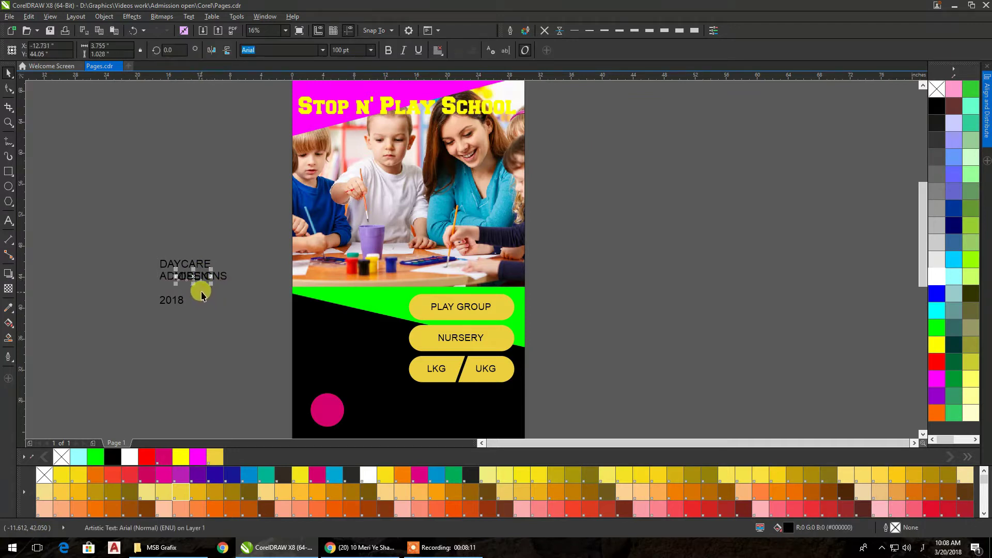
pyautogui.scroll(5, 198, 288)
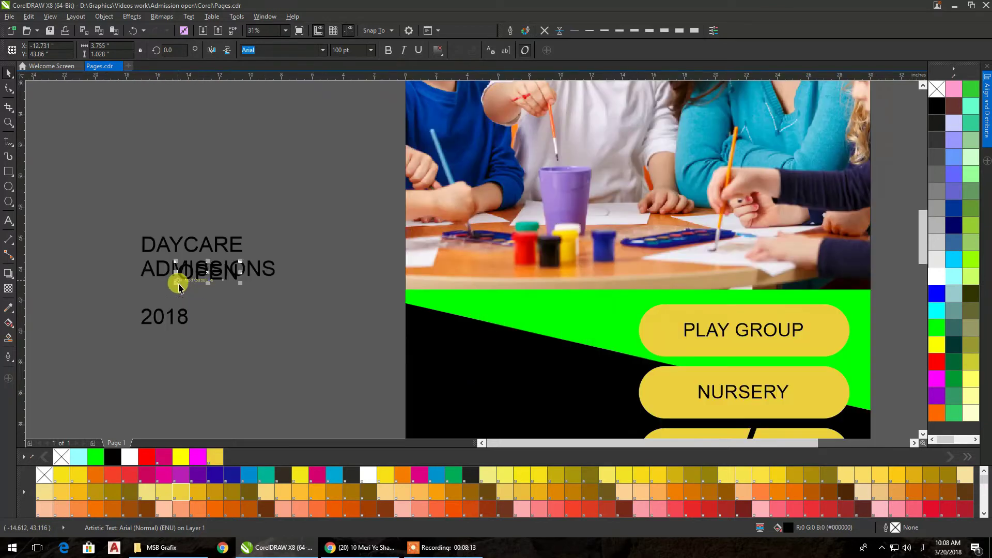
pyautogui.moveTo(237, 262); pyautogui.dragTo(245, 304)
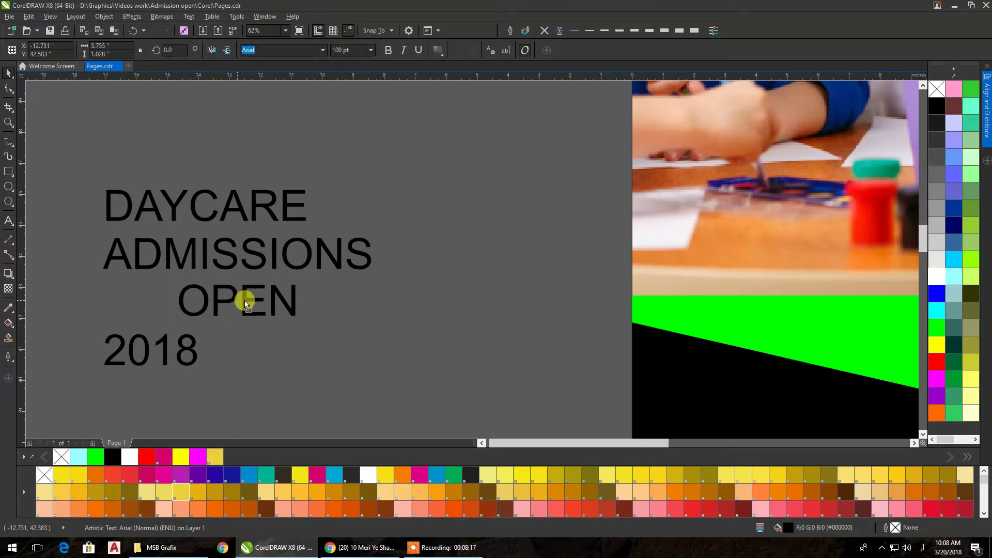
# - Set the ADMISSIONS and OPEN texts beside the page in the Long Shot font
pyautogui.keyDown('shift'); pyautogui.click(331, 264); pyautogui.keyUp('shift')
pyautogui.click(323, 50)
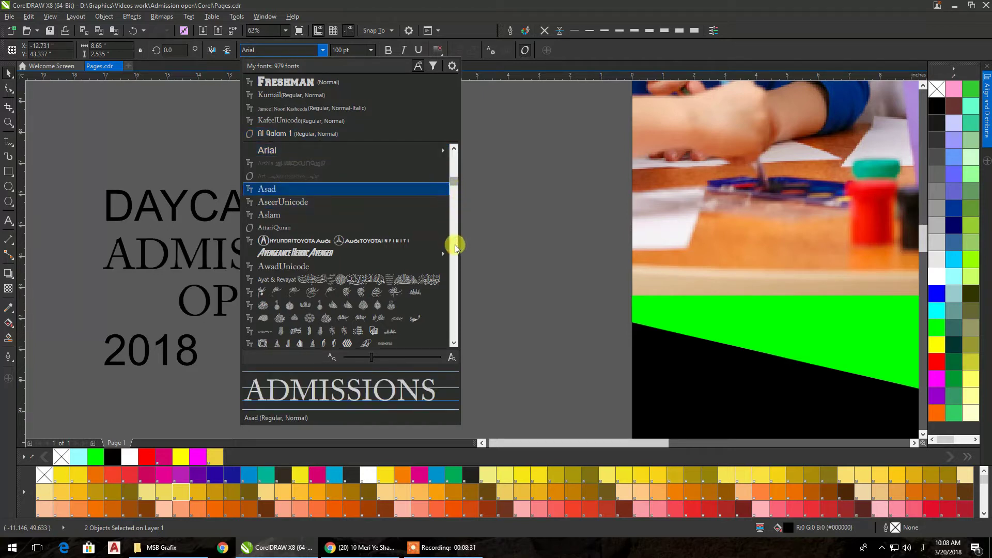
pyautogui.scroll(-10, 448, 235)
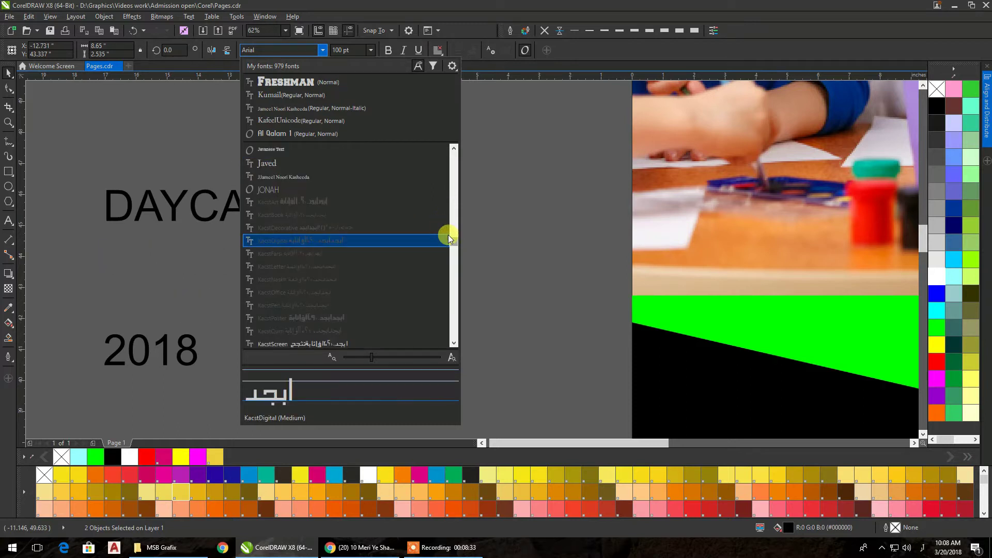
pyautogui.scroll(-1, 452, 244)
pyautogui.click(454, 253)
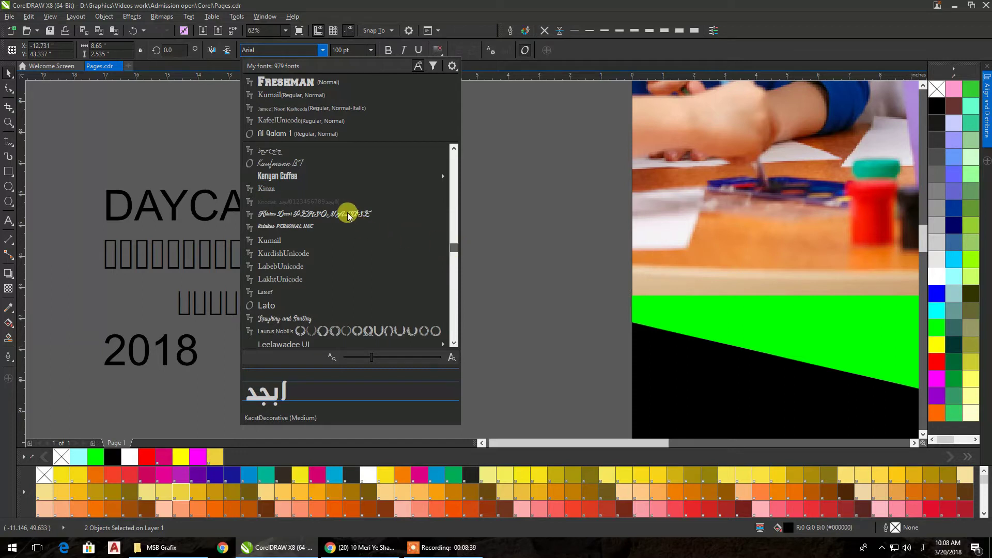
pyautogui.scroll(-5, 347, 214)
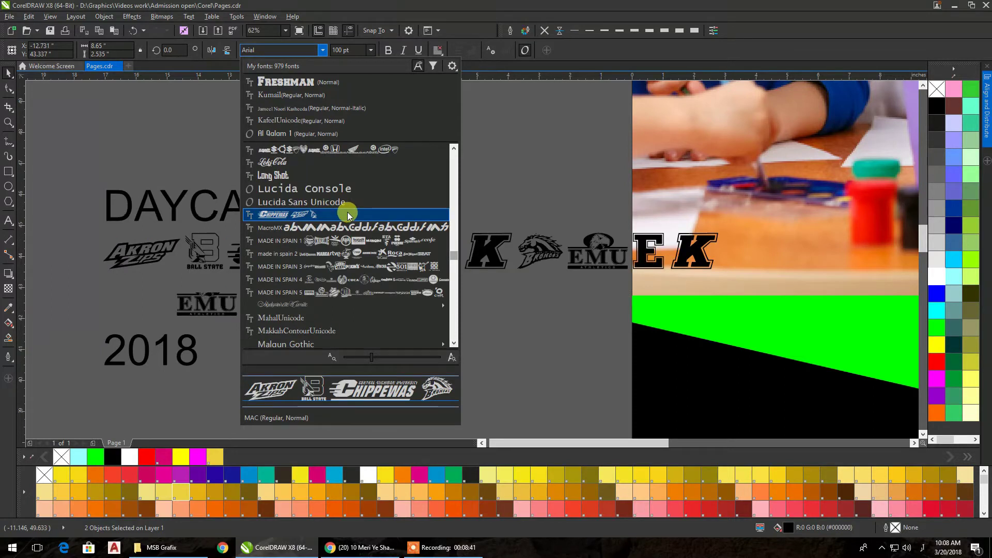
pyautogui.click(278, 177)
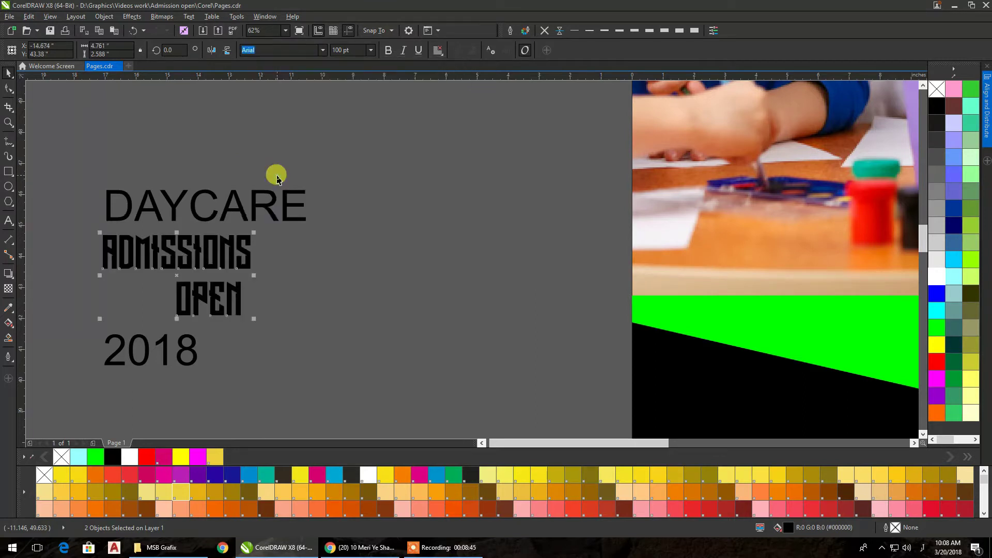
pyautogui.press('Escape')
# - Enlarge the OPEN text proportionally to the width of ADMISSIONS, keeping it directly below that word
pyautogui.click(176, 302)
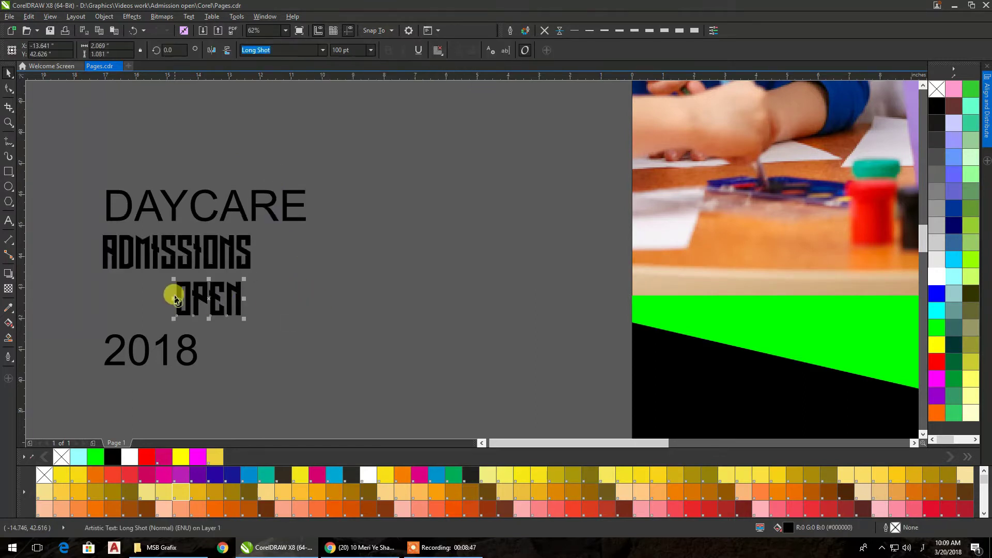
pyautogui.moveTo(174, 319); pyautogui.dragTo(102, 356)
pyautogui.moveTo(247, 358)
pyautogui.mouseDown()
pyautogui.moveTo(255, 370)
pyautogui.moveTo(256, 361)
pyautogui.mouseUp()
pyautogui.keyDown('shift'); pyautogui.click(242, 266); pyautogui.keyUp('shift')
pyautogui.press('e')
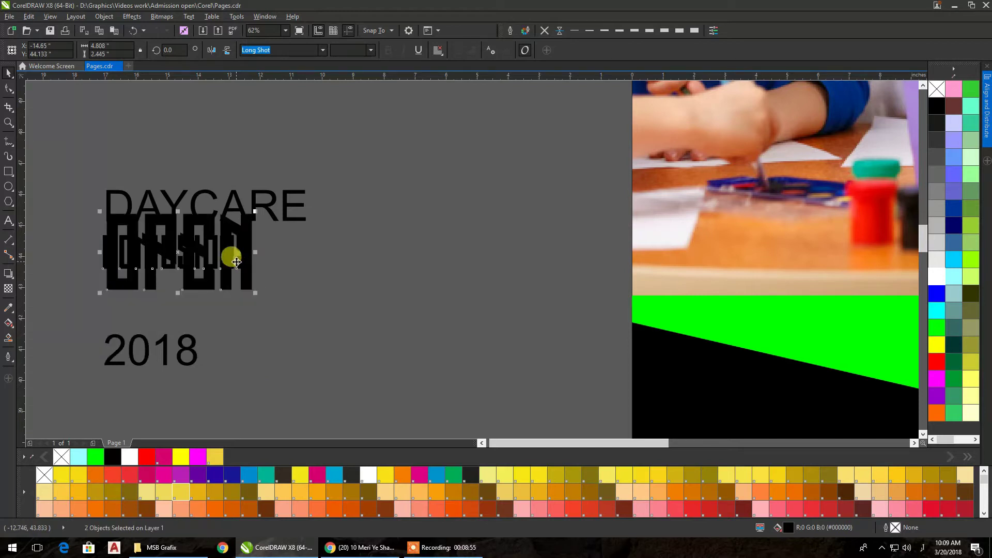
pyautogui.hotkey('ctrl', 'z')
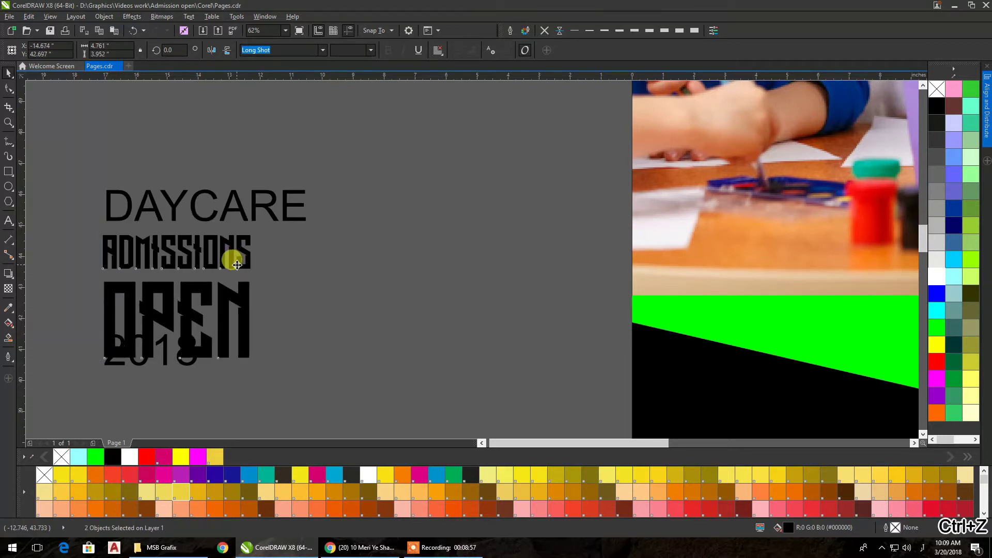
# - Group ADMISSIONS and OPEN and enlarge the group to about 13.3 x 11.1 inches over the photo's lower-left part
pyautogui.moveTo(237, 264); pyautogui.dragTo(421, 272)
pyautogui.scroll(-2, 360, 233)
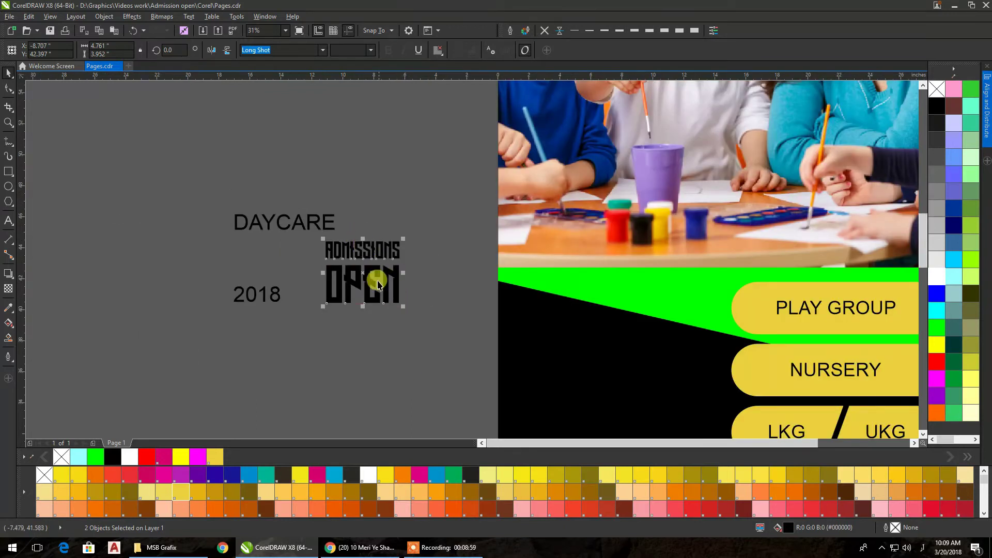
pyautogui.hotkey('ctrl', 'g')
pyautogui.moveTo(371, 262); pyautogui.dragTo(265, 226)
pyautogui.scroll(-1, 332, 216)
pyautogui.moveTo(332, 216); pyautogui.dragTo(390, 239)
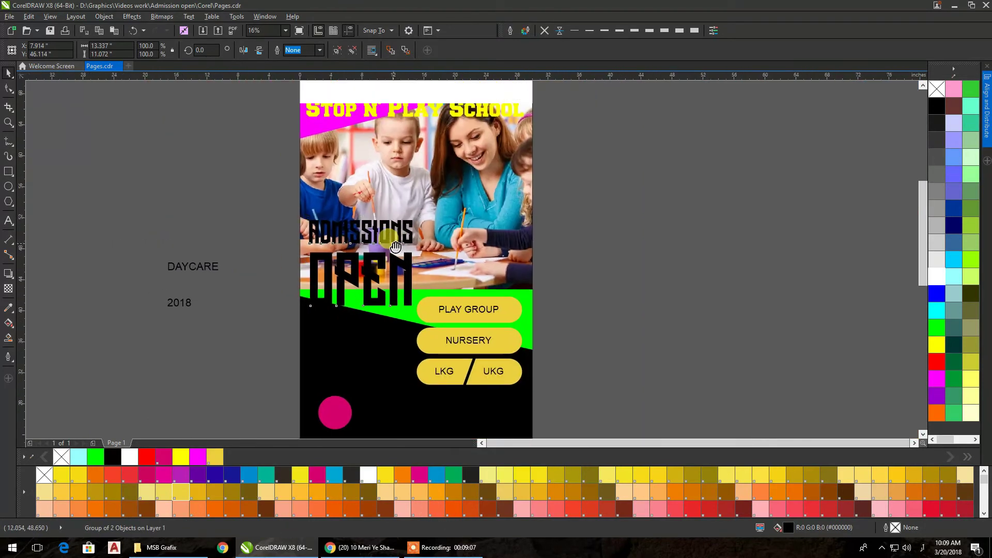
# - Fill the ADMISSIONS OPEN heading red and give both it and the school title a white outline
pyautogui.click(936, 361)
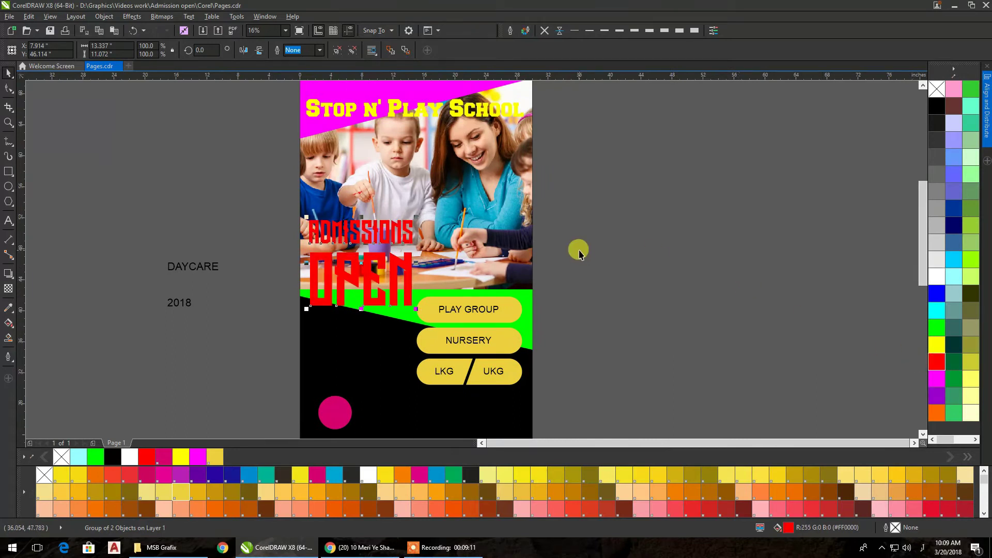
pyautogui.moveTo(575, 251); pyautogui.dragTo(594, 262)
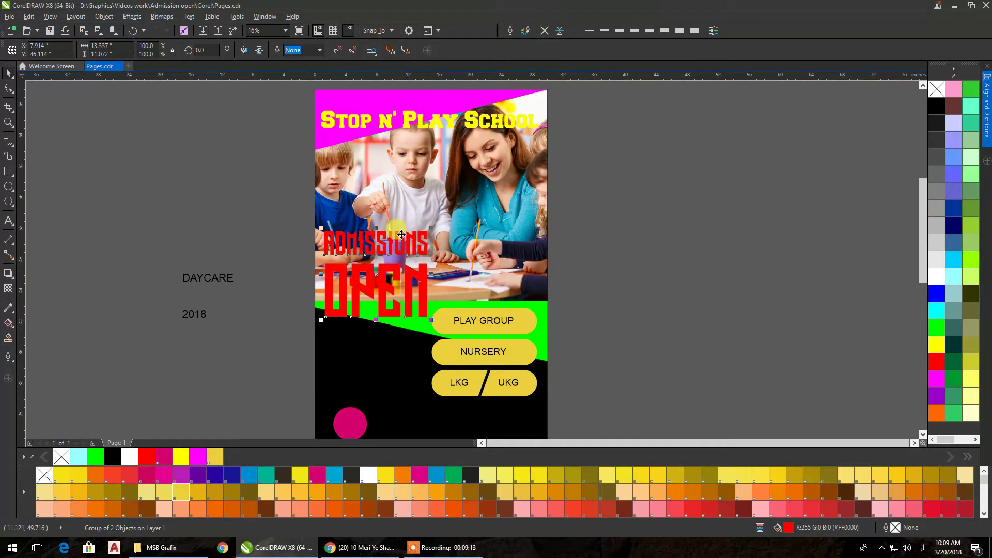
pyautogui.click(419, 127)
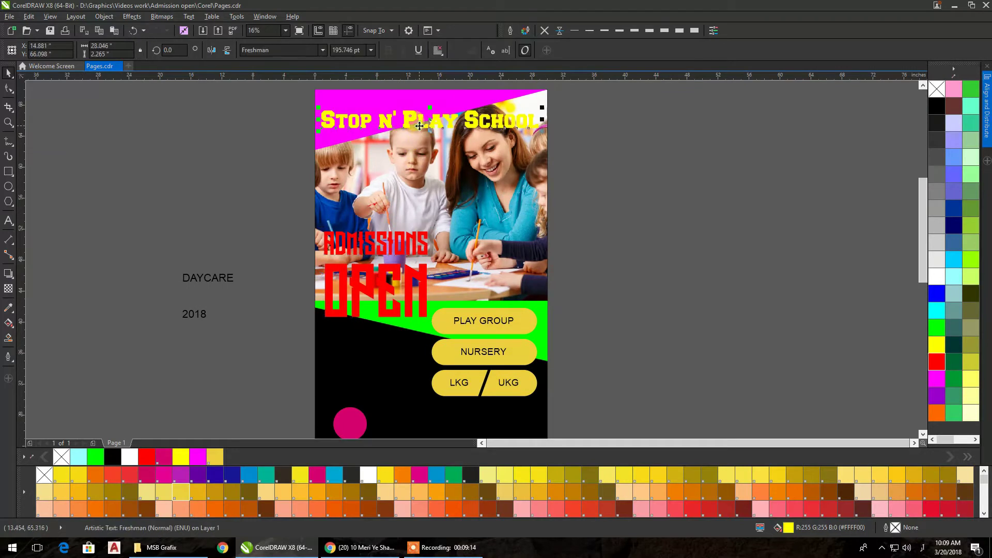
pyautogui.keyDown('shift'); pyautogui.click(405, 248); pyautogui.keyUp('shift')
pyautogui.rightClick(936, 277)
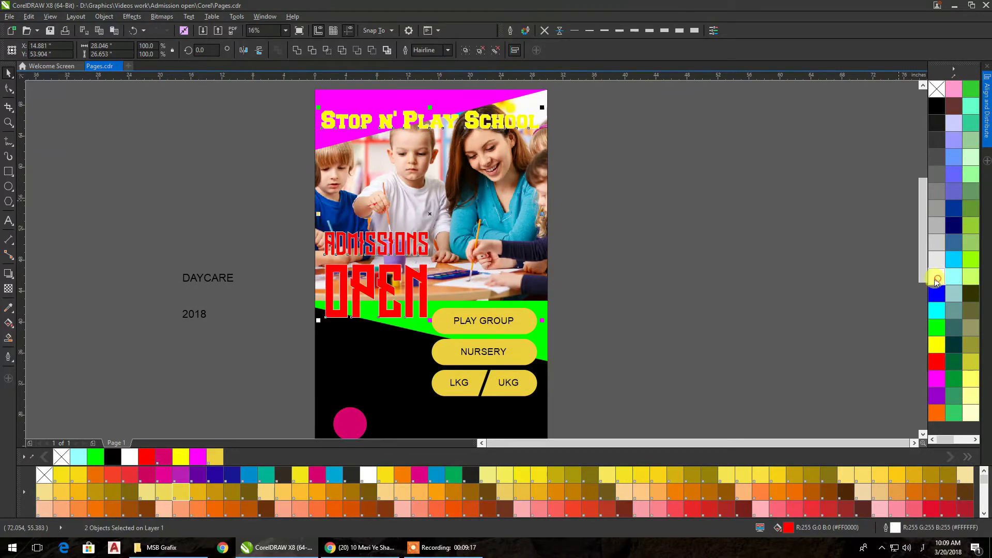
# - Give the white outlines of the title and the ADMISSIONS OPEN heading round corners and round line caps
pyautogui.click(511, 30)
pyautogui.click(461, 276)
pyautogui.click(461, 312)
pyautogui.click(485, 371)
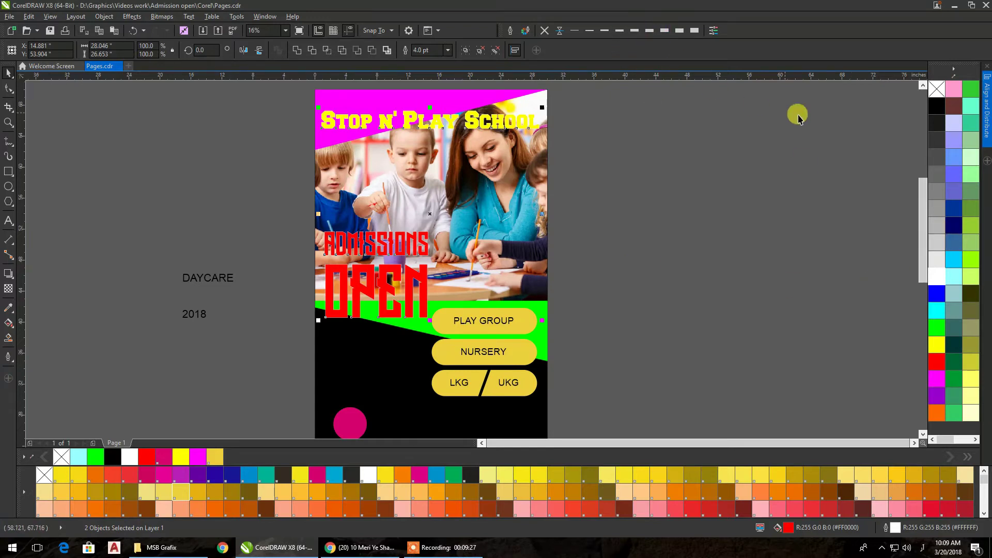
# - Set the white outline width of the title and the ADMISSIONS OPEN heading to 24 pt
pyautogui.click(689, 32)
pyautogui.click(692, 32)
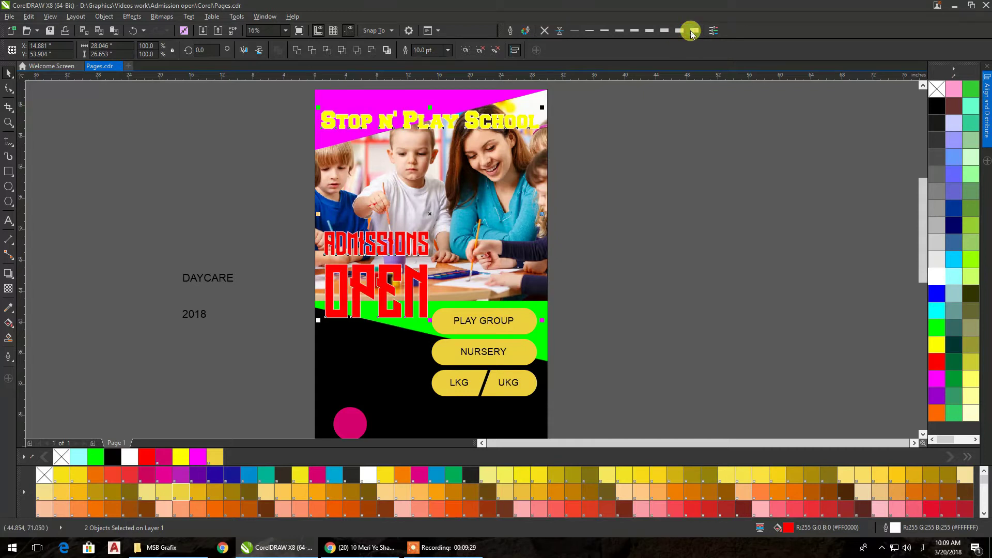
pyautogui.click(510, 30)
pyautogui.click(429, 204)
pyautogui.click(399, 314)
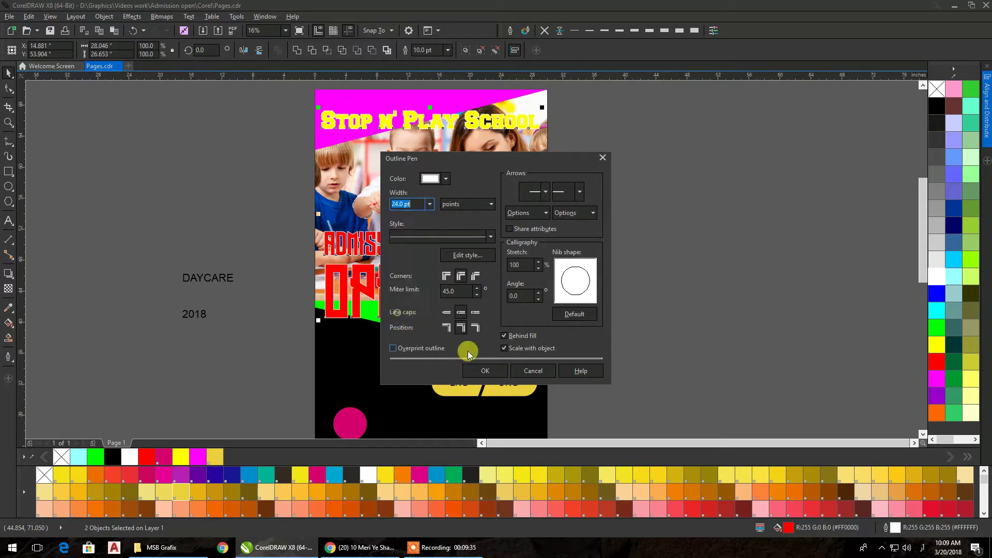
pyautogui.click(488, 370)
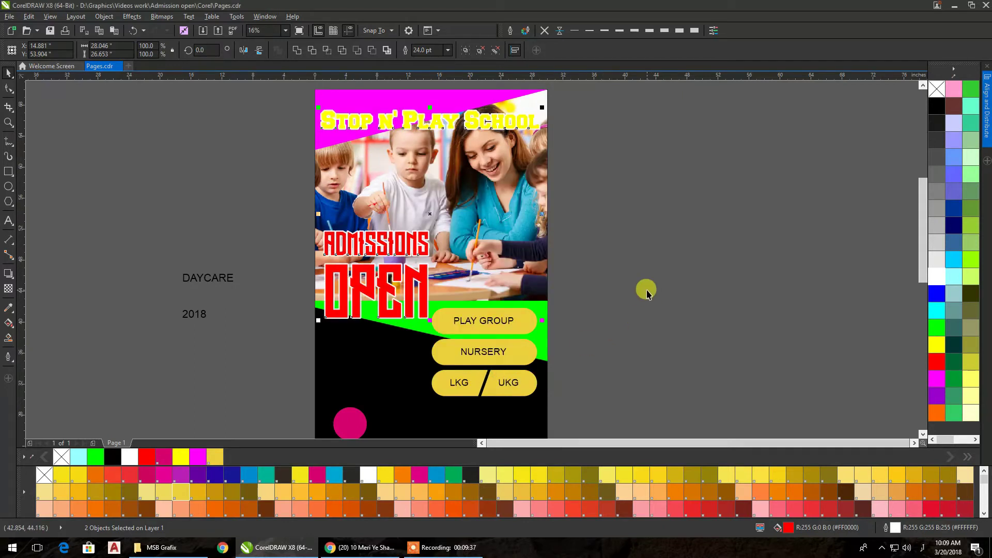
pyautogui.click(647, 292)
# - Fill the Stop n' Play School title black and nudge it straight up to about Y 67.36 inches, near the page's upper edge
pyautogui.click(509, 123)
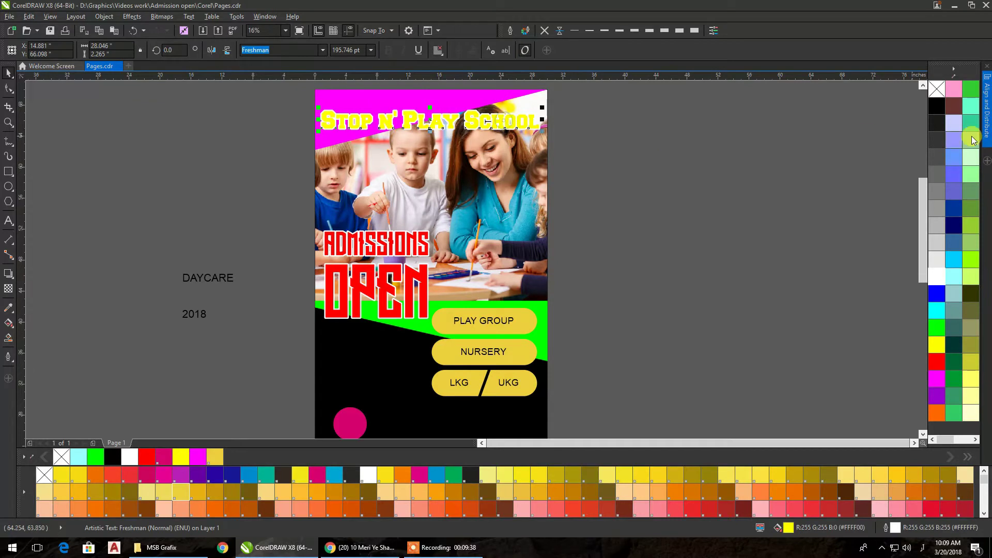
pyautogui.click(933, 105)
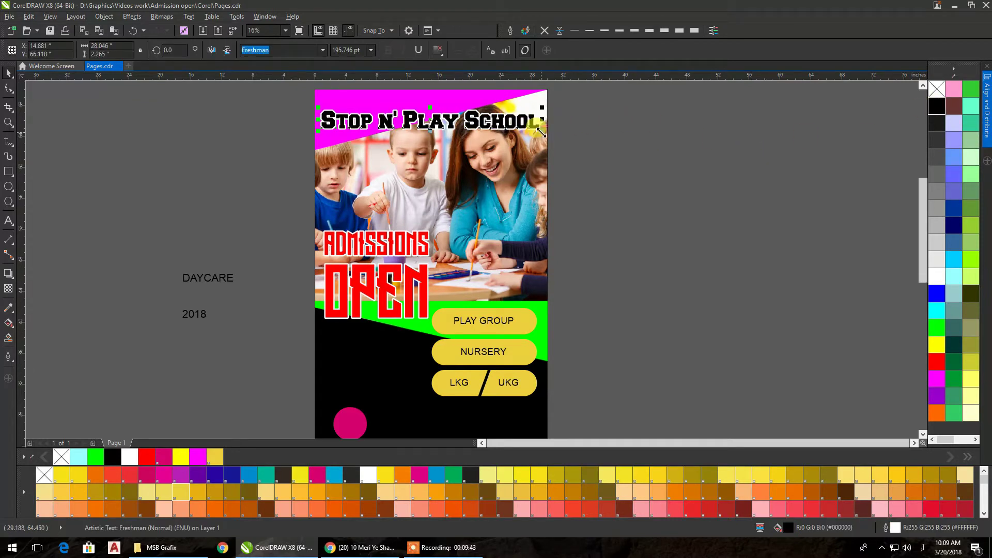
pyautogui.press('Up')
pyautogui.press('Up')
pyautogui.press('Up')
pyautogui.press('Up')
pyautogui.press('Up')
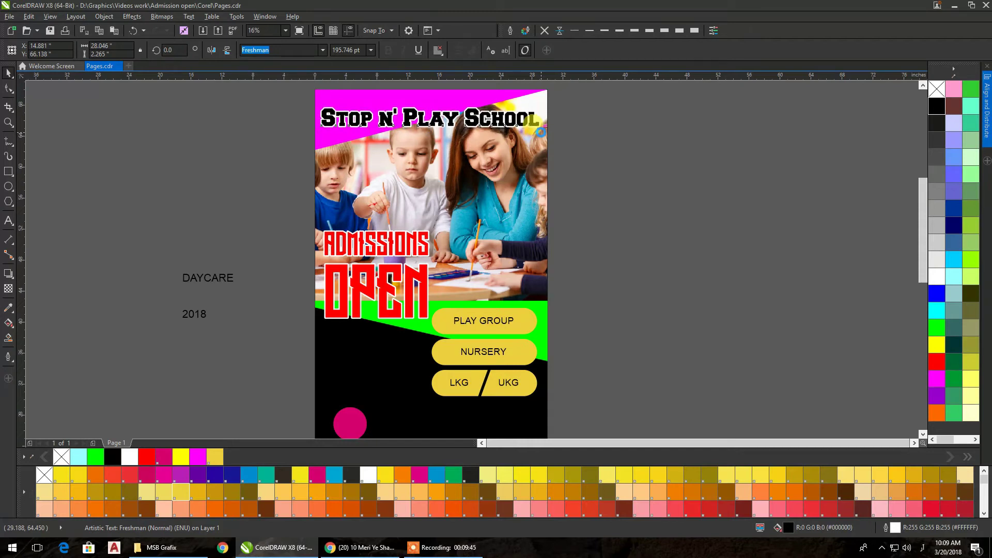
pyautogui.press('Up')
pyautogui.press('Up')
pyautogui.press('Up')
pyautogui.press('Up')
pyautogui.press('Up')
pyautogui.press('Up')
pyautogui.press('Up')
pyautogui.press('Up')
pyautogui.press('Up')
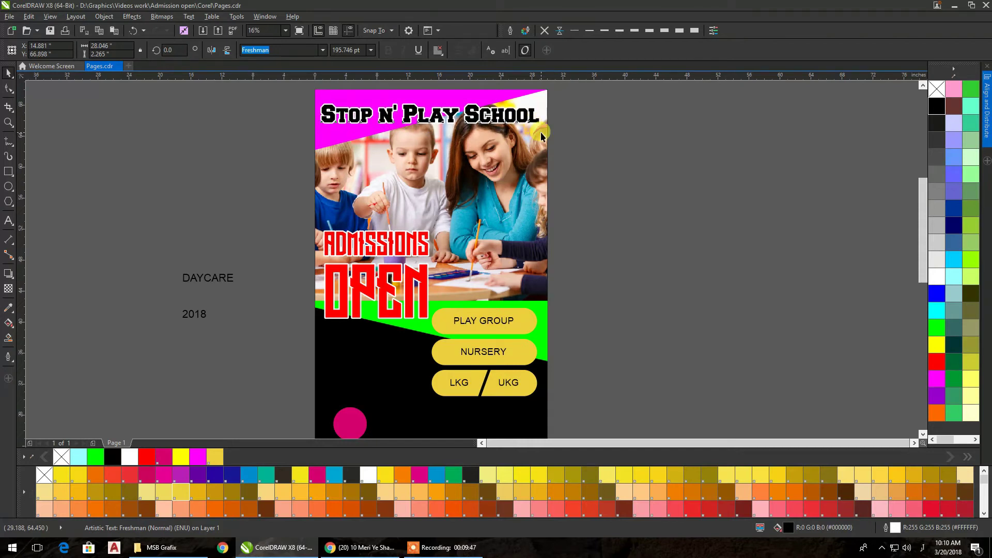
pyautogui.press('Up')
pyautogui.press('Up')
pyautogui.press('Up')
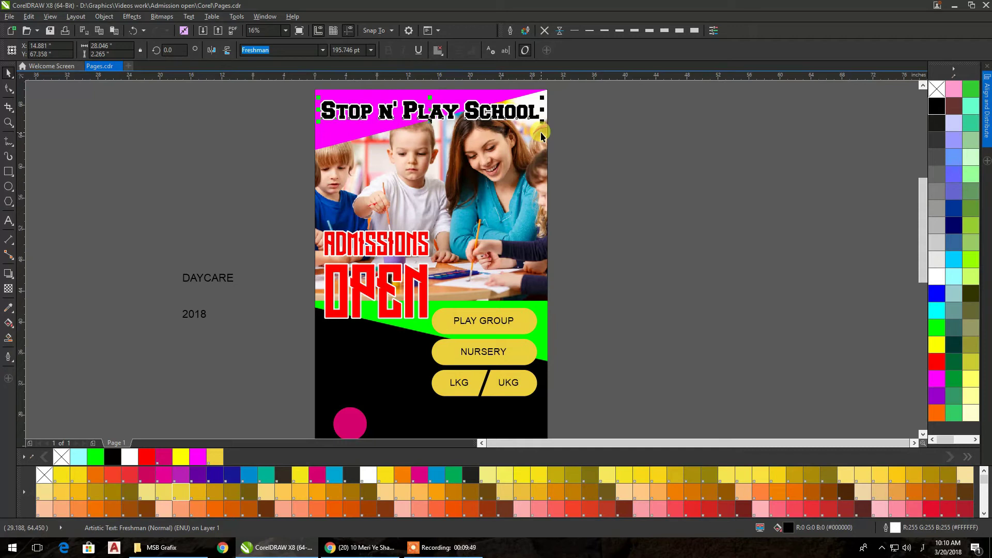
pyautogui.click(661, 204)
# - Colour the PLAY GROUP, NURSERY, LKG and UKG labels blue and make them bold
pyautogui.scroll(-2, 653, 155)
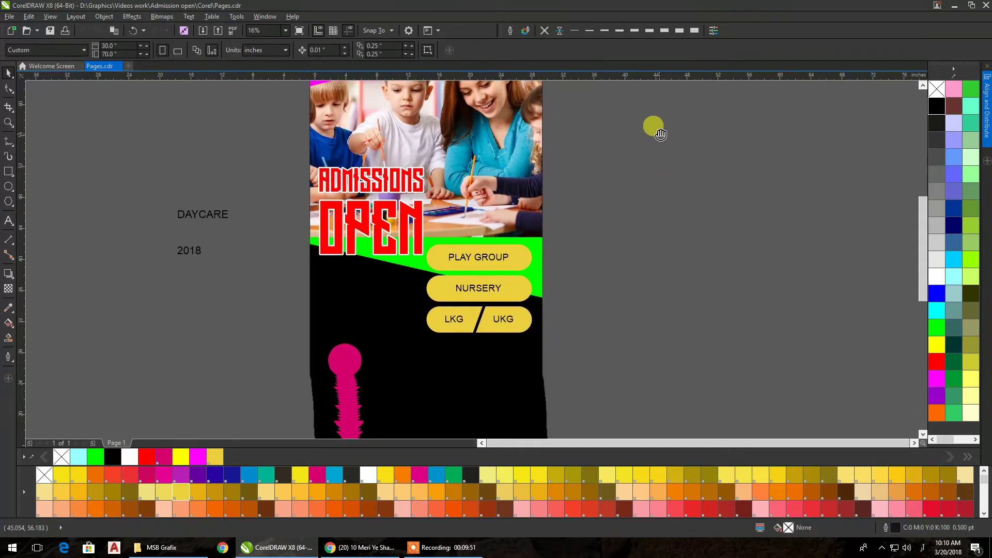
pyautogui.moveTo(659, 181); pyautogui.dragTo(436, 326)
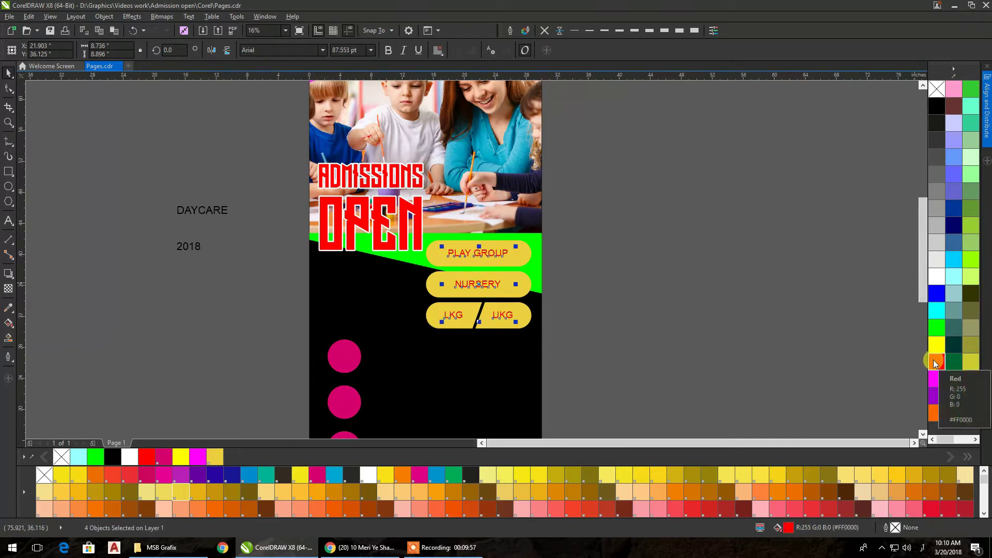
pyautogui.click(935, 295)
pyautogui.click(718, 256)
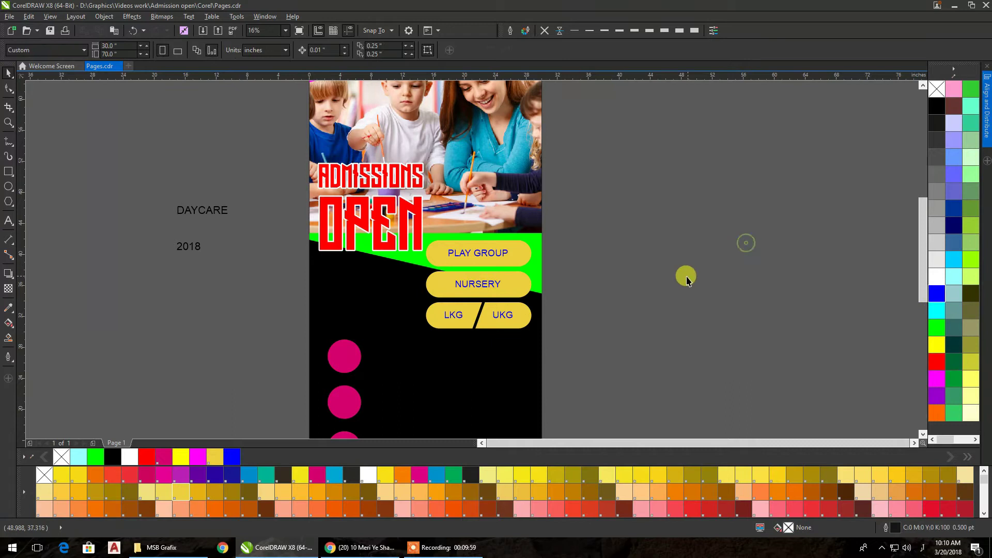
pyautogui.moveTo(658, 185); pyautogui.dragTo(438, 324)
pyautogui.click(388, 50)
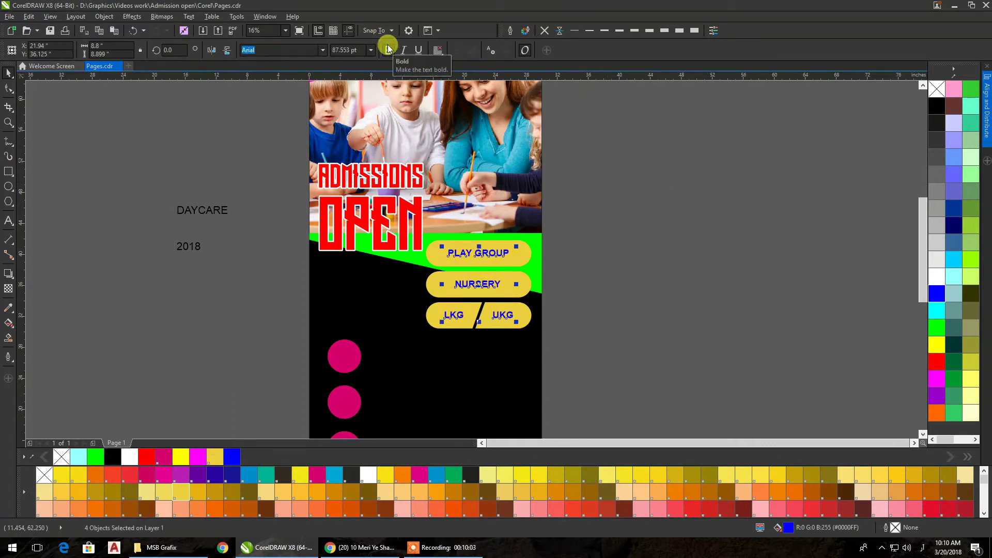
pyautogui.click(620, 247)
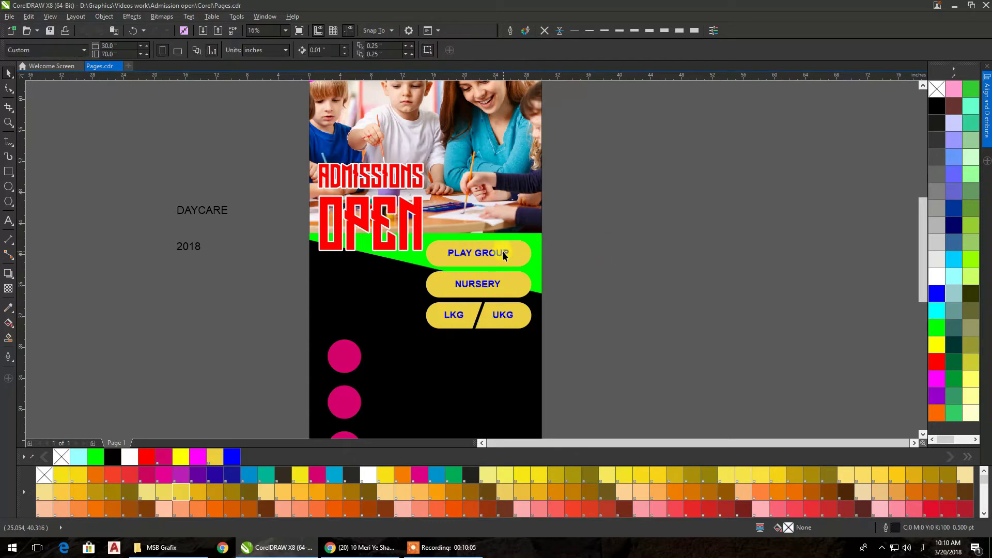
# - Try to centre the PLAY GROUP and NURSERY labels on their yellow bars
pyautogui.click(505, 255)
pyautogui.keyDown('shift'); pyautogui.click(529, 251); pyautogui.keyUp('shift')
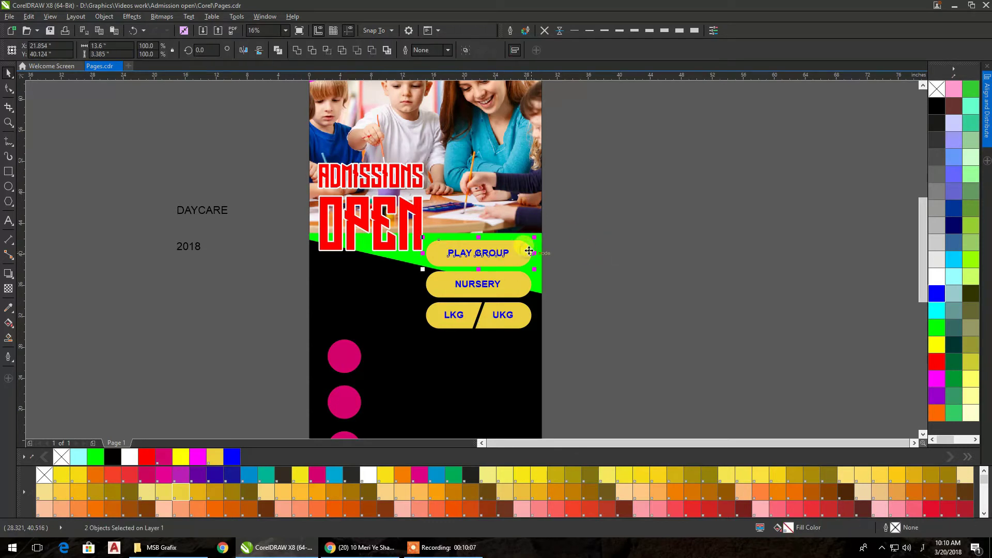
pyautogui.moveTo(525, 288); pyautogui.dragTo(492, 289)
pyautogui.hotkey('ctrl', 'z')
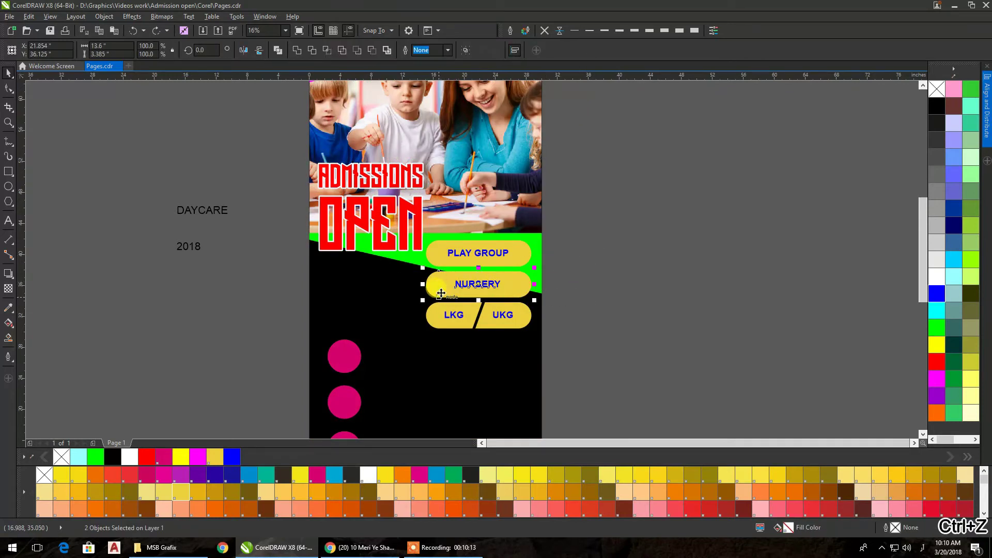
pyautogui.click(589, 286)
# - Fill the PLAY GROUP and NURSERY bars and the UKG half of the bottom bar with orange PANTONE 1505 C
pyautogui.click(532, 316)
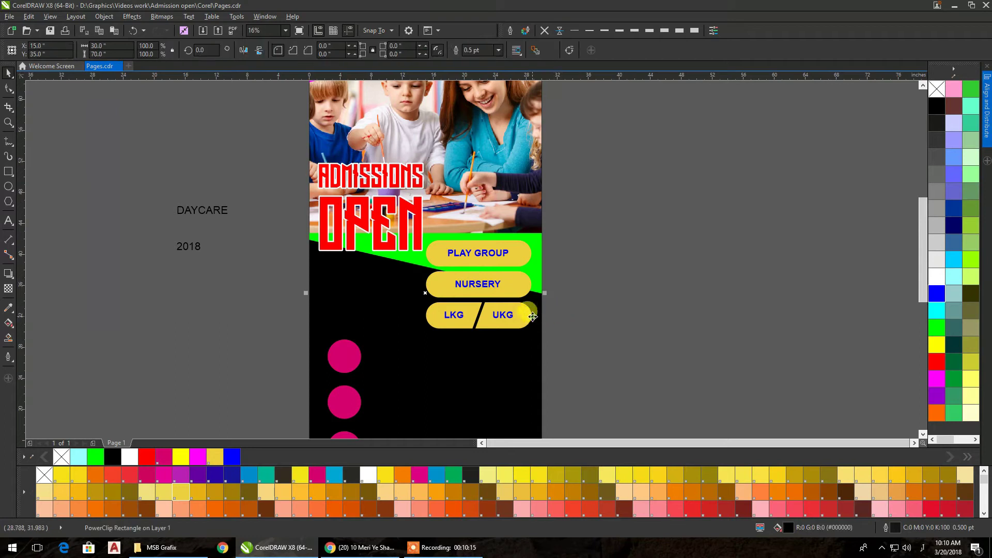
pyautogui.click(495, 322)
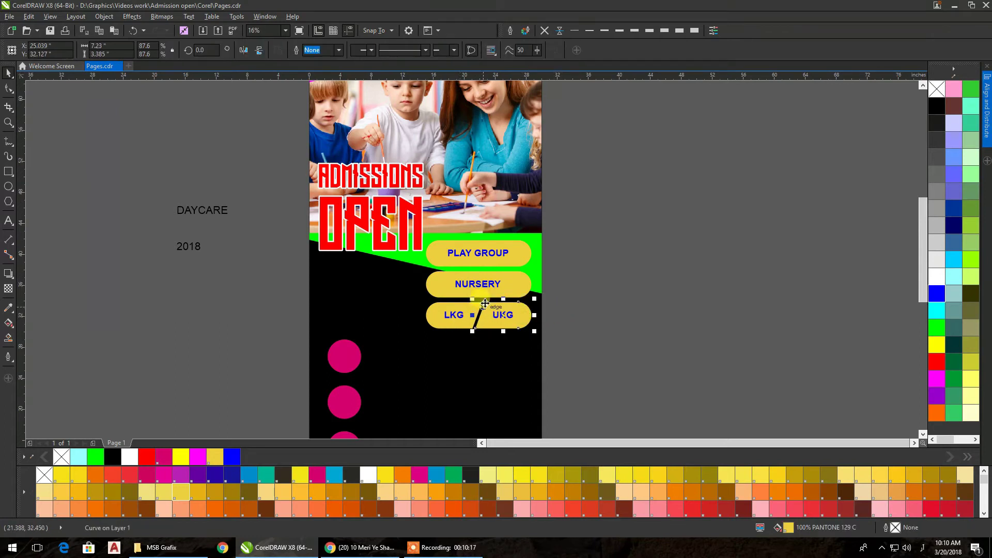
pyautogui.keyDown('shift'); pyautogui.click(516, 286); pyautogui.keyUp('shift')
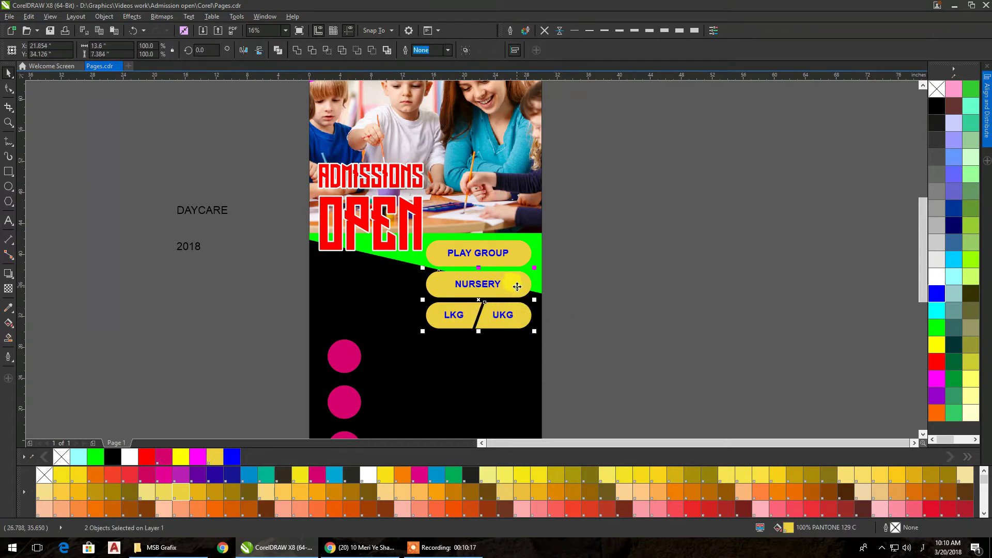
pyautogui.click(572, 509)
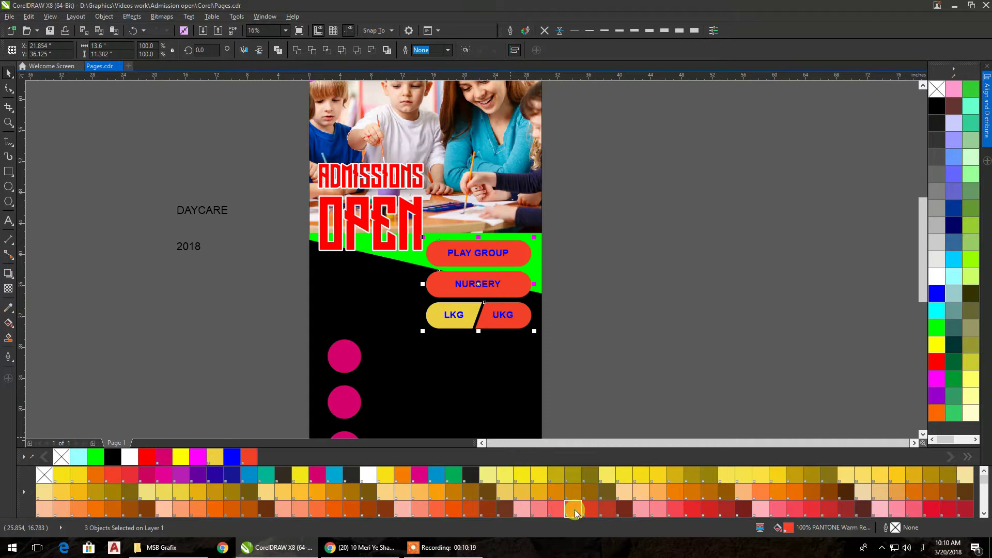
pyautogui.click(795, 495)
pyautogui.click(777, 492)
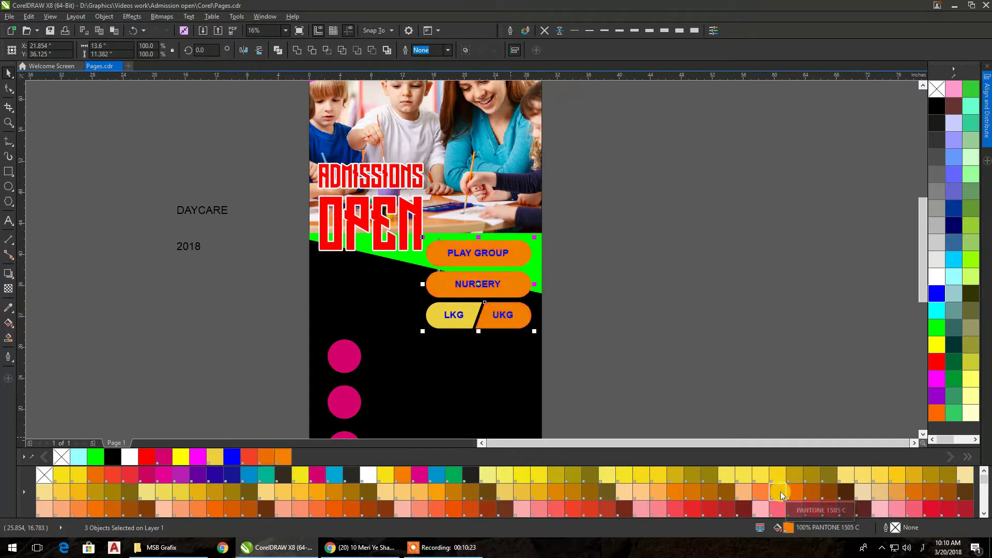
# - Try PANTONE 807 C on the PLAY GROUP, NURSERY and UKG bars, settling on a light orange fill
pyautogui.scroll(-2, 809, 504)
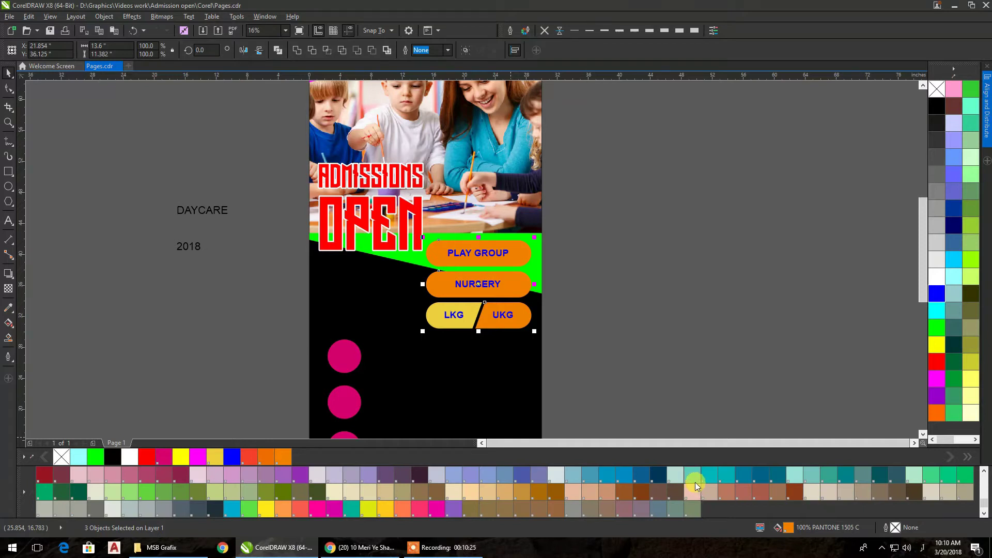
pyautogui.click(334, 512)
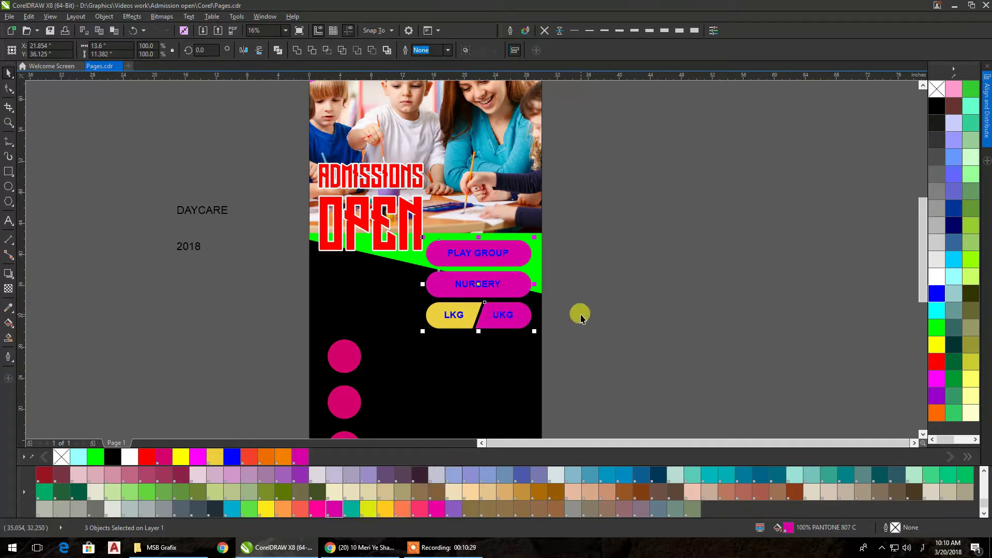
pyautogui.click(287, 514)
pyautogui.click(587, 343)
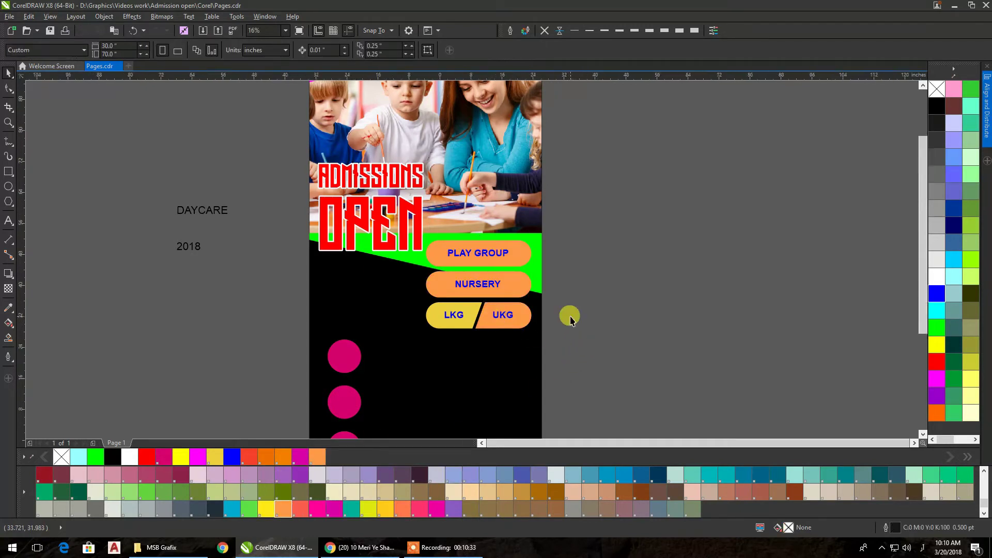
# - Move the DAYCARE and 2018 texts onto the black area below the class bars and fill them white
pyautogui.scroll(-2, 569, 312)
pyautogui.scroll(1, 568, 315)
pyautogui.moveTo(568, 315); pyautogui.dragTo(431, 239)
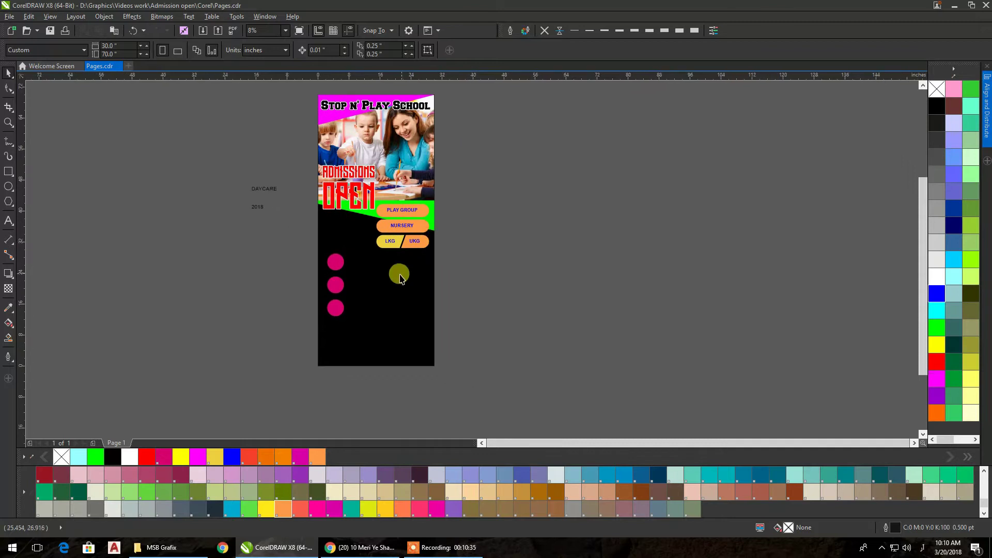
pyautogui.click(257, 194)
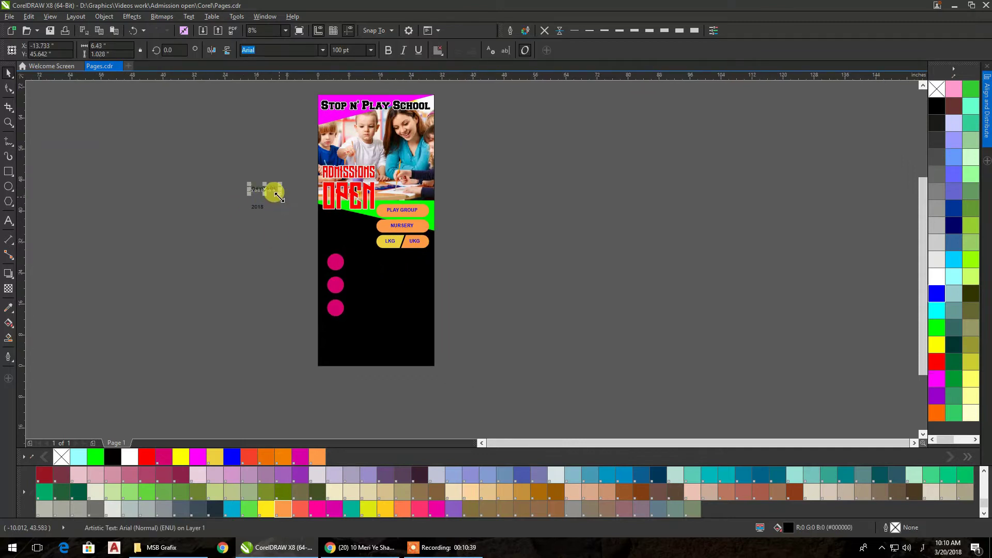
pyautogui.moveTo(268, 190); pyautogui.dragTo(376, 265)
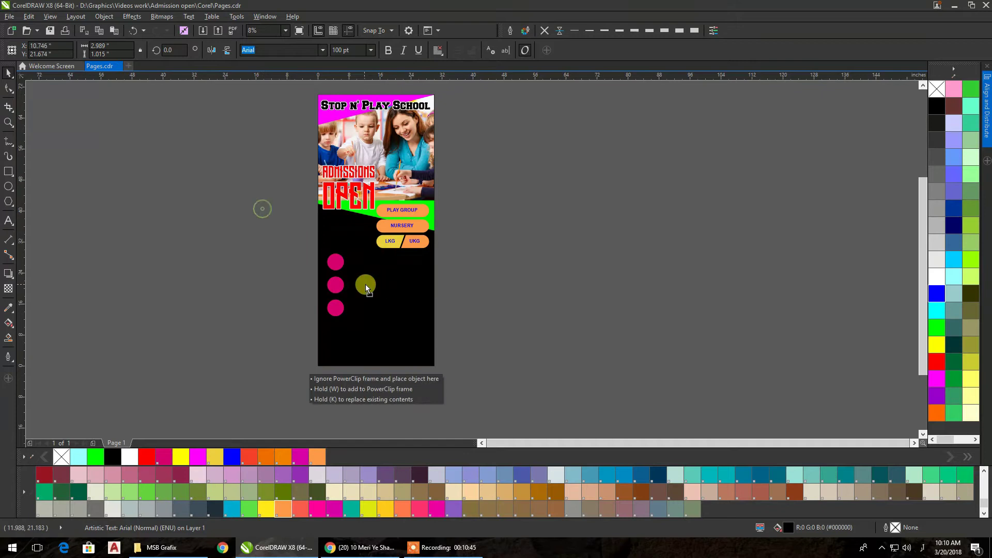
pyautogui.moveTo(517, 358); pyautogui.dragTo(341, 234)
pyautogui.click(584, 278)
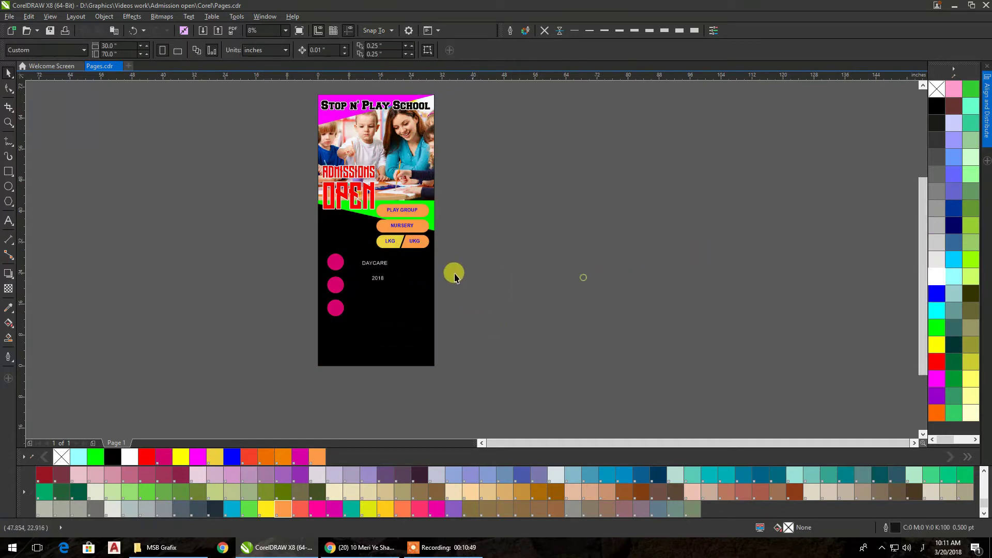
# - Place a copy of the orange NURSERY bar directly below the LKG / UKG bar
pyautogui.scroll(2, 388, 253)
pyautogui.moveTo(428, 166); pyautogui.dragTo(434, 292)
pyautogui.click(659, 275)
# - Centre the DAYCARE label on the new bottom bar and bring it to the front of the page
pyautogui.click(317, 293)
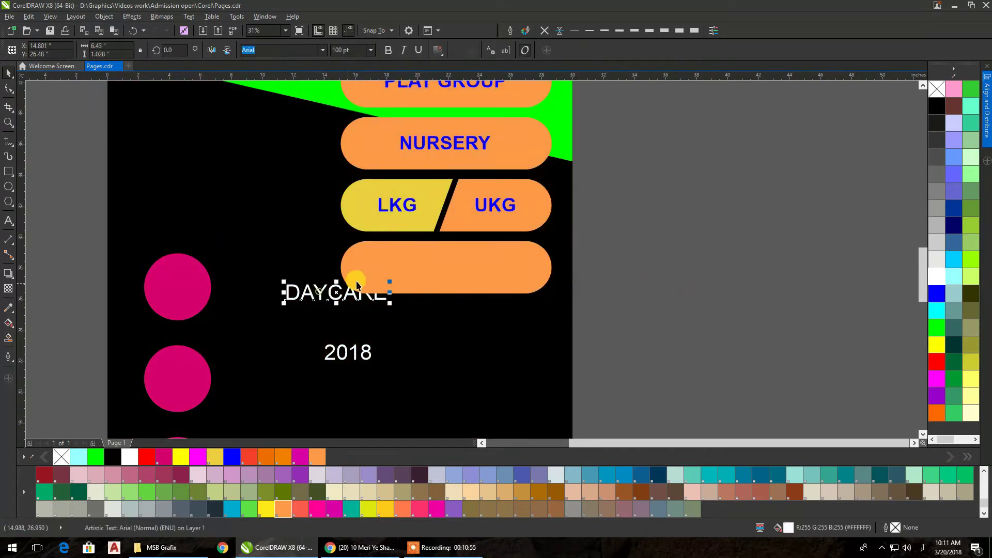
pyautogui.keyDown('shift'); pyautogui.click(384, 276); pyautogui.keyUp('shift')
pyautogui.press('c')
pyautogui.press('e')
pyautogui.moveTo(675, 218); pyautogui.dragTo(361, 309)
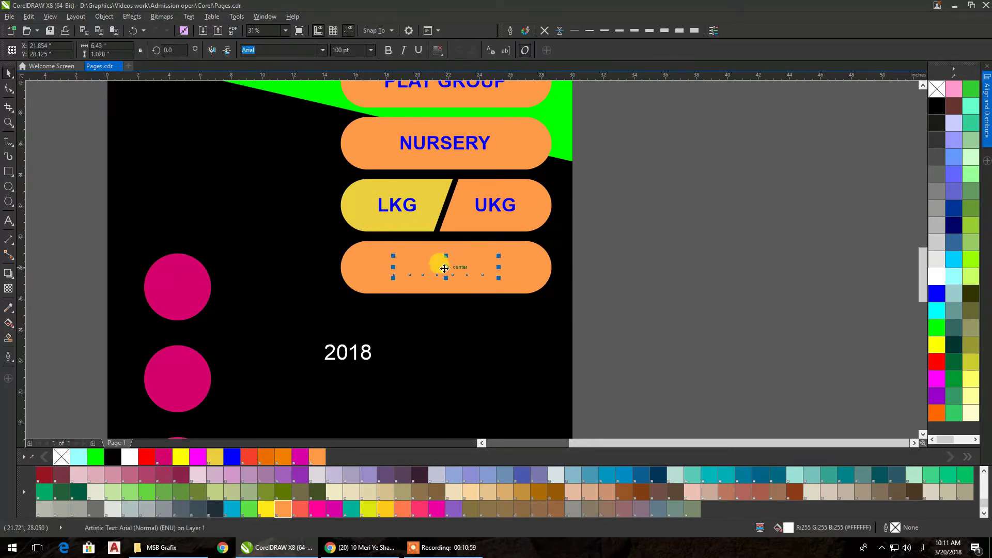
pyautogui.rightClick(445, 268)
pyautogui.moveTo(476, 414)
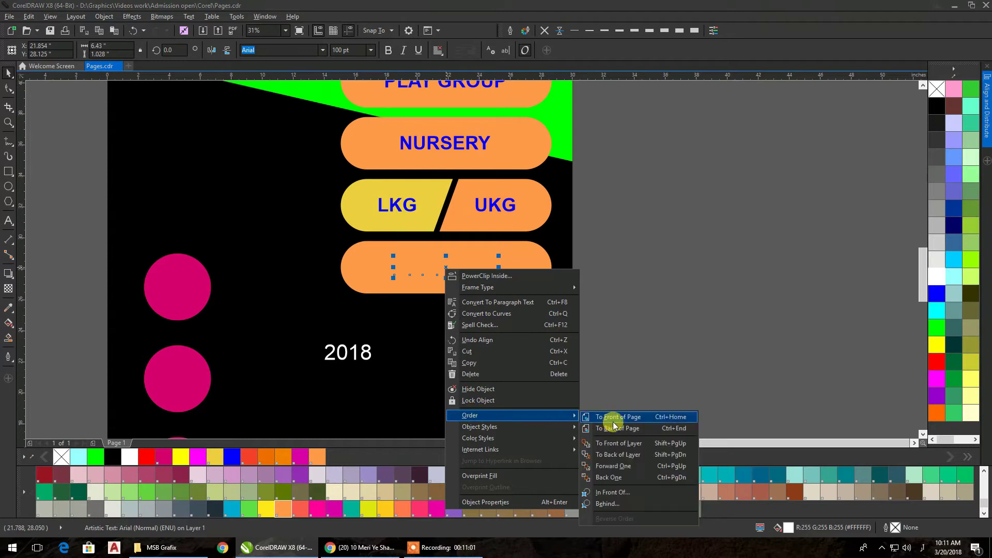
pyautogui.click(612, 416)
pyautogui.click(643, 271)
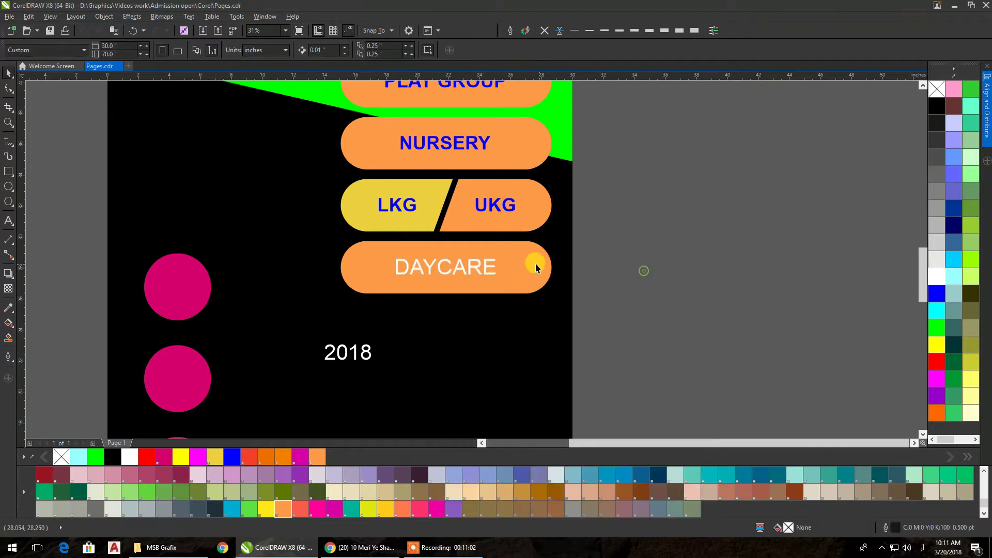
# - Fill the DAYCARE label with blue
pyautogui.click(485, 271)
pyautogui.click(936, 294)
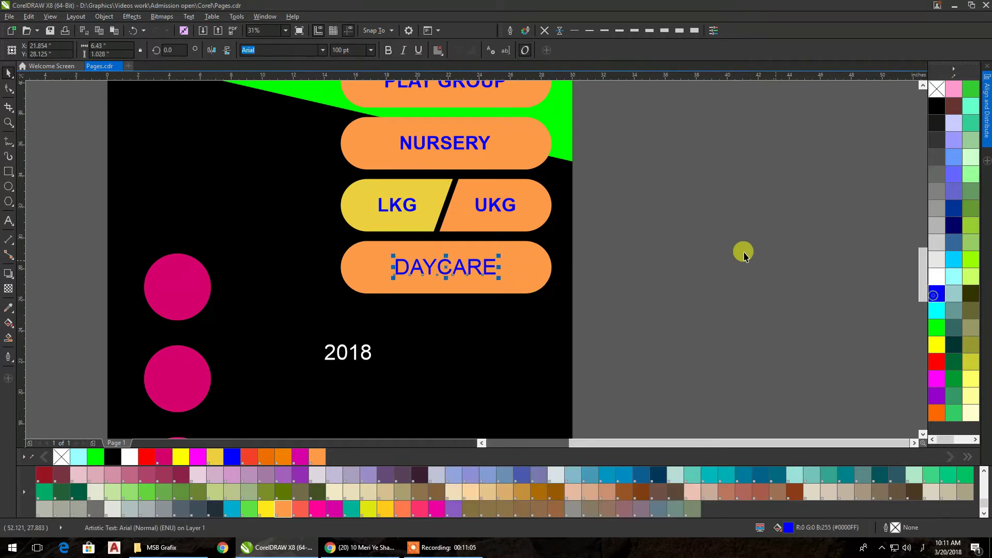
pyautogui.click(744, 256)
pyautogui.scroll(-4, 602, 239)
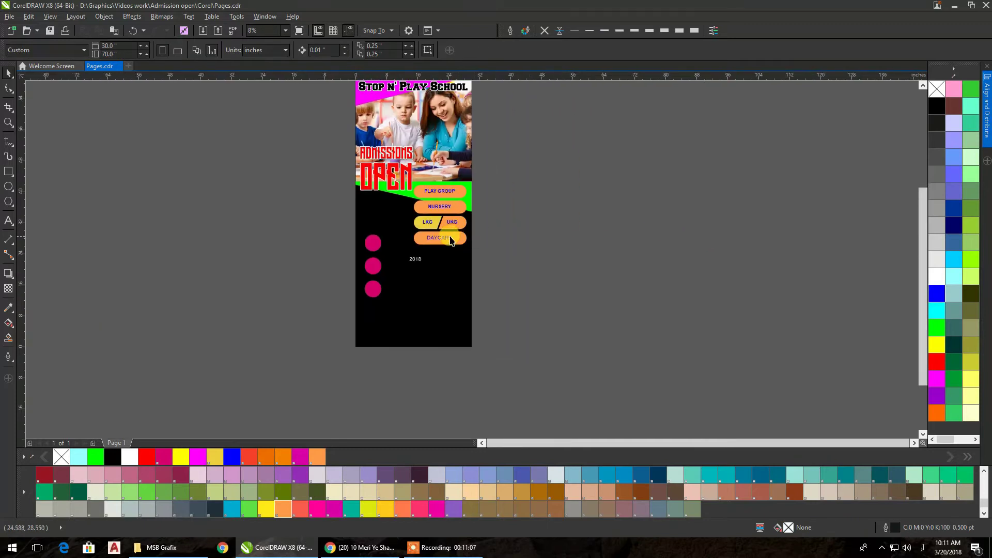
# - Set the 2018 text in the Avengeance Heroic Avenger font
pyautogui.click(417, 260)
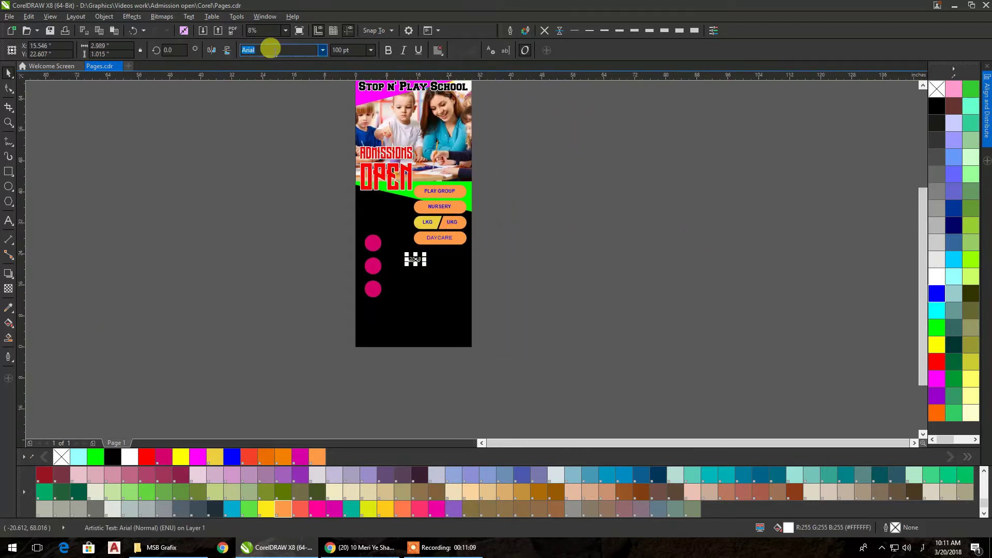
pyautogui.click(321, 50)
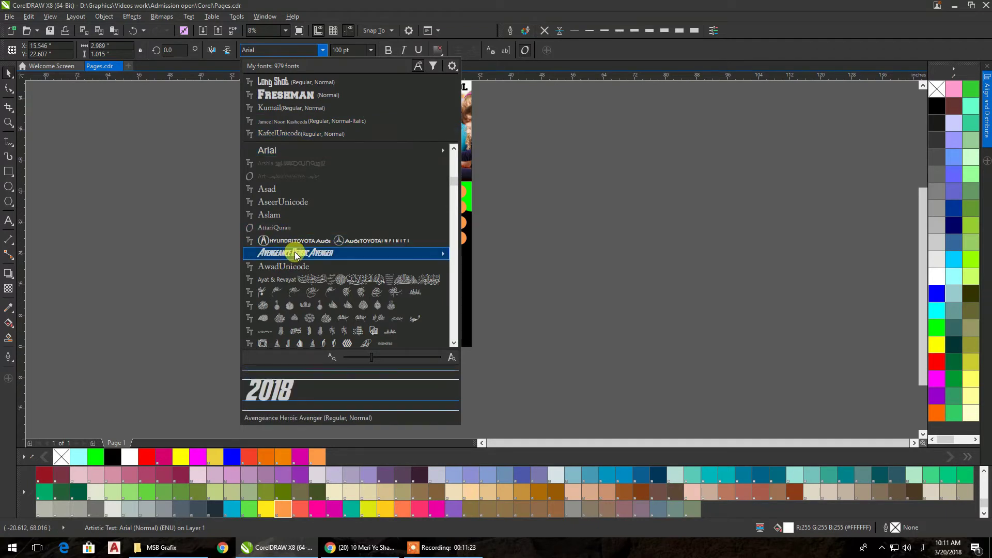
pyautogui.moveTo(297, 256)
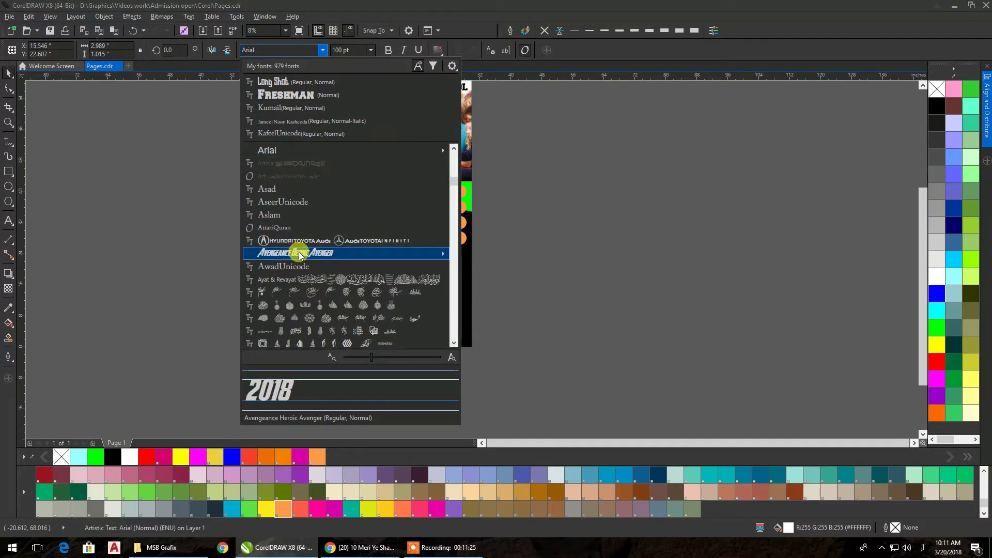
pyautogui.press('Return')
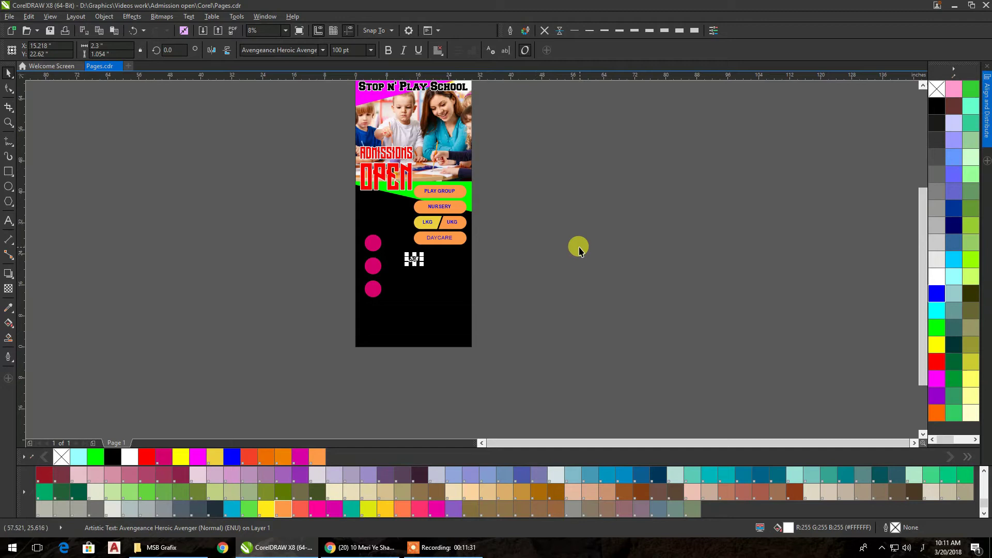
# - Enlarge the 2018 text to about 12.7 x 5.8 inches and place it beneath the OPEN heading
pyautogui.moveTo(422, 266); pyautogui.dragTo(453, 298)
pyautogui.moveTo(432, 264); pyautogui.dragTo(386, 204)
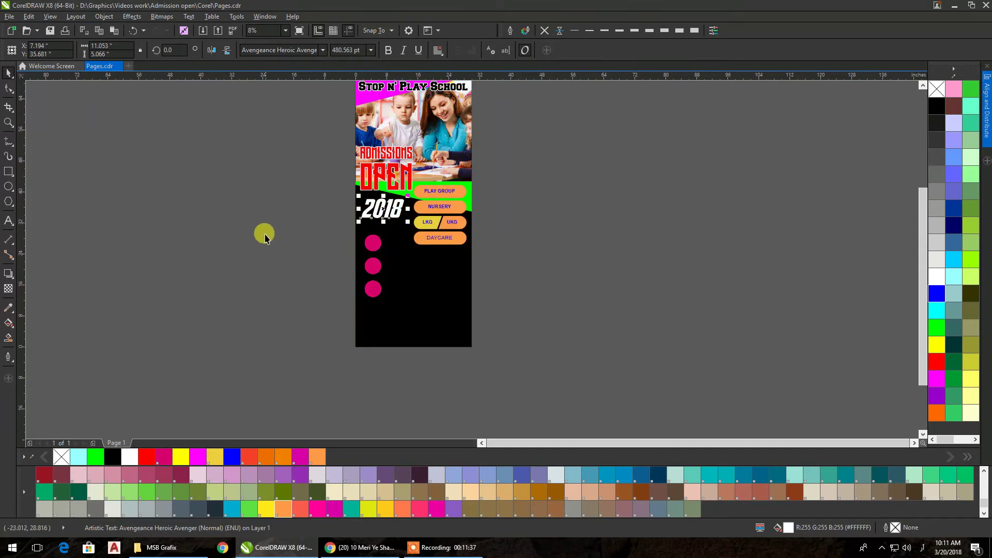
pyautogui.scroll(3, 327, 172)
pyautogui.moveTo(494, 205); pyautogui.dragTo(519, 193)
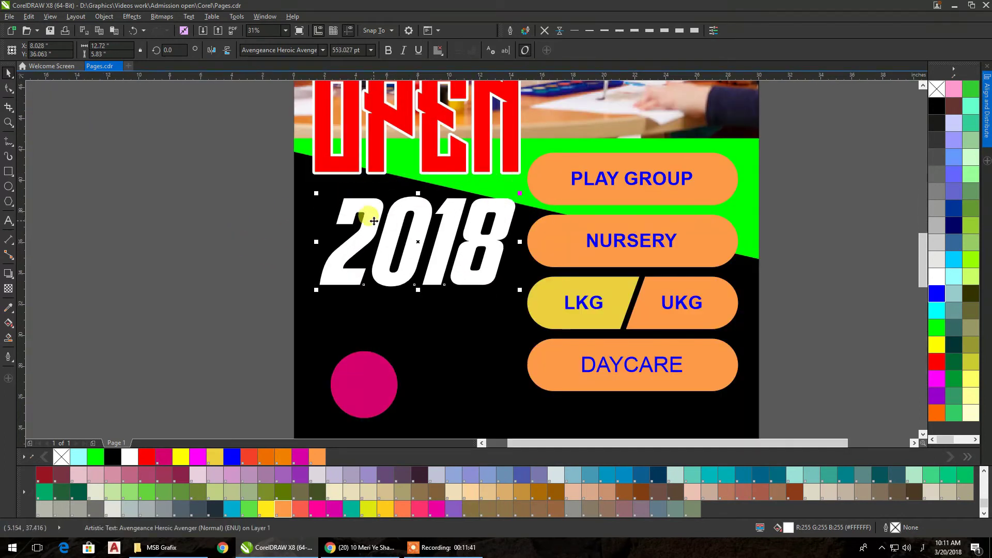
# - Change the 2018 text to the Freshman font and fit it under OPEN at about 13.3 x 4.5 inches
pyautogui.click(403, 50)
pyautogui.click(322, 50)
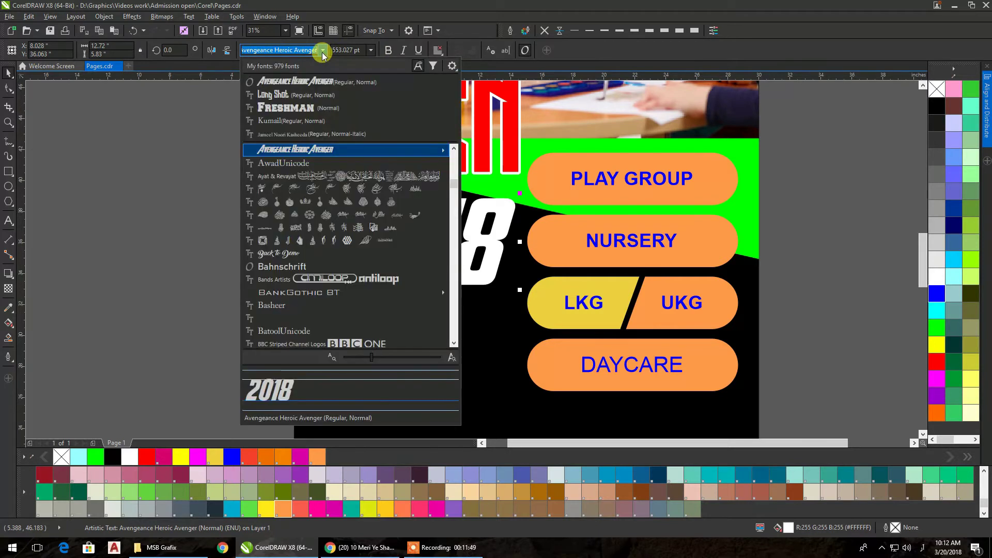
pyautogui.click(290, 100)
pyautogui.moveTo(615, 287); pyautogui.dragTo(524, 278)
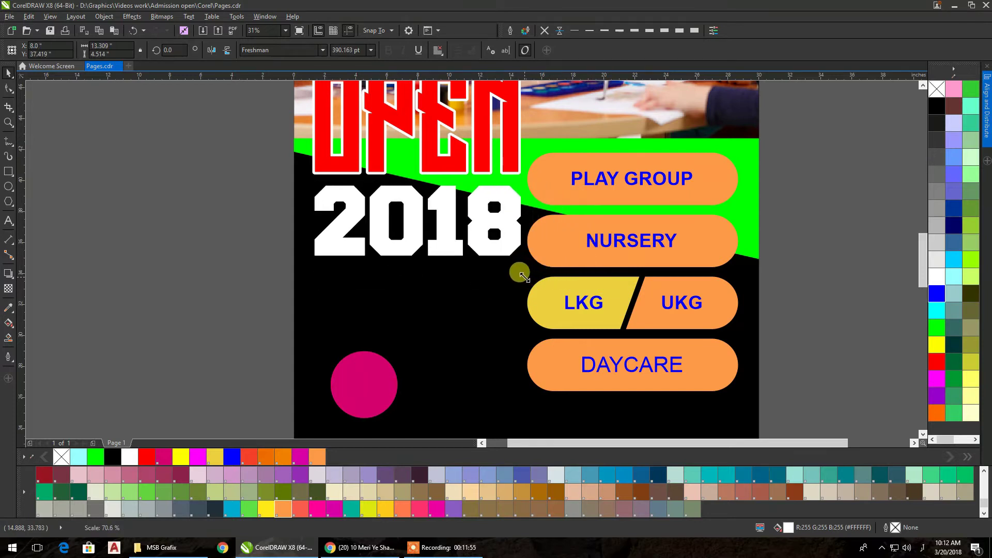
# - Move the class bars with their labels to the lower part of the page and group them
pyautogui.scroll(-4, 345, 243)
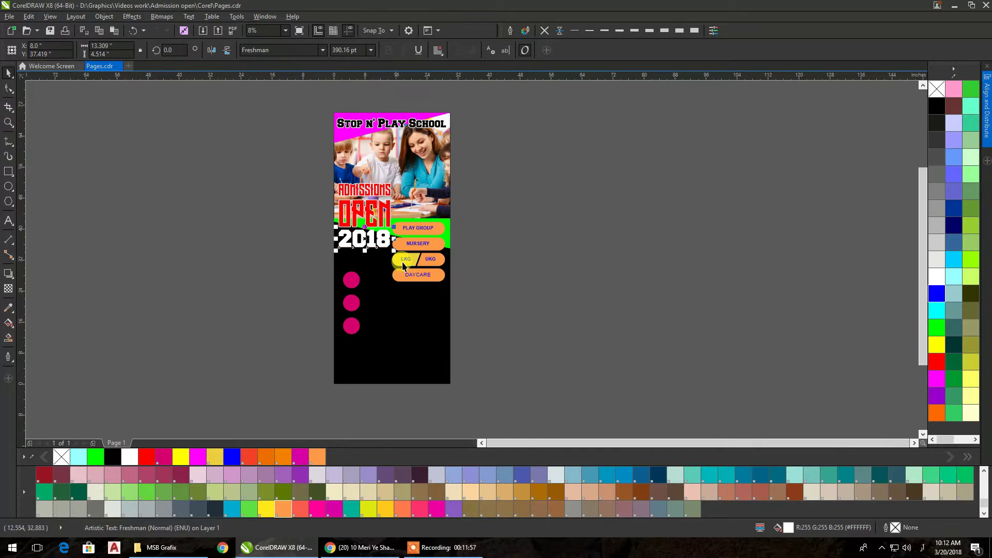
pyautogui.moveTo(478, 196); pyautogui.dragTo(426, 360)
pyautogui.hotkey('ctrl', 'g')
pyautogui.click(534, 267)
# - Shift ADMISSIONS OPEN and 2018 together towards the middle of the page and group them
pyautogui.moveTo(248, 156); pyautogui.dragTo(412, 274)
pyautogui.moveTo(377, 222); pyautogui.dragTo(402, 253)
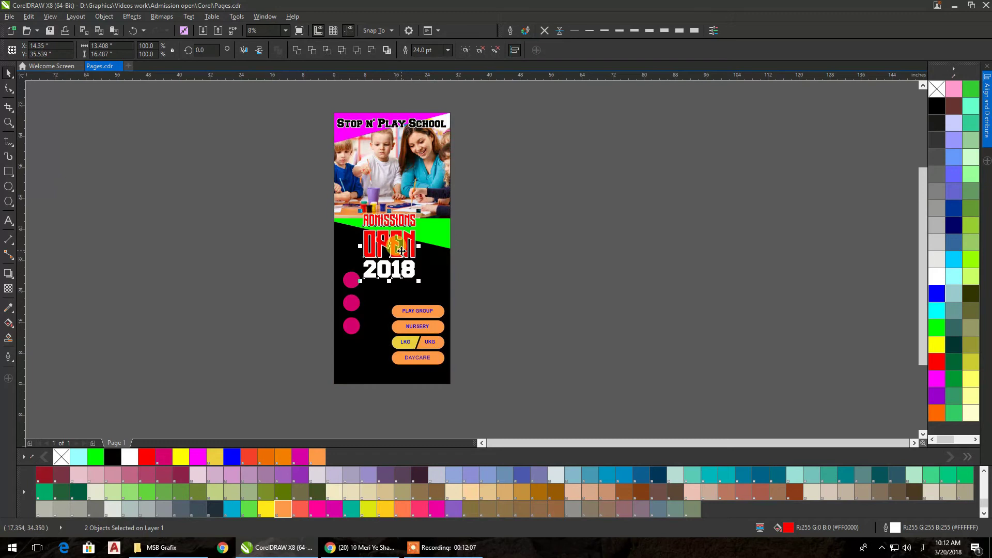
pyautogui.hotkey('ctrl', 'g')
# - Centre the grouped ADMISSIONS OPEN 2018 heading on the page
pyautogui.keyDown('shift'); pyautogui.click(437, 241); pyautogui.keyUp('shift')
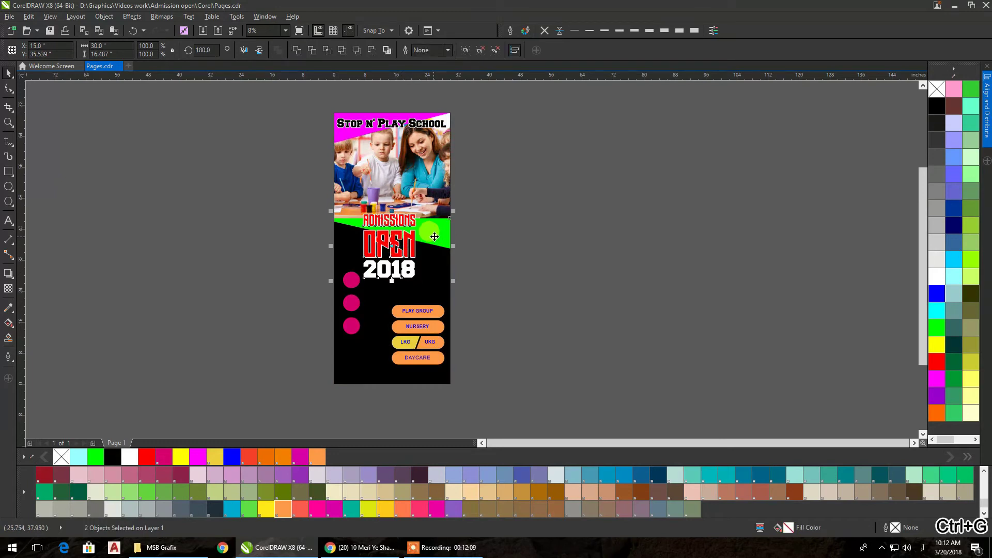
pyautogui.click(463, 194)
pyautogui.click(395, 226)
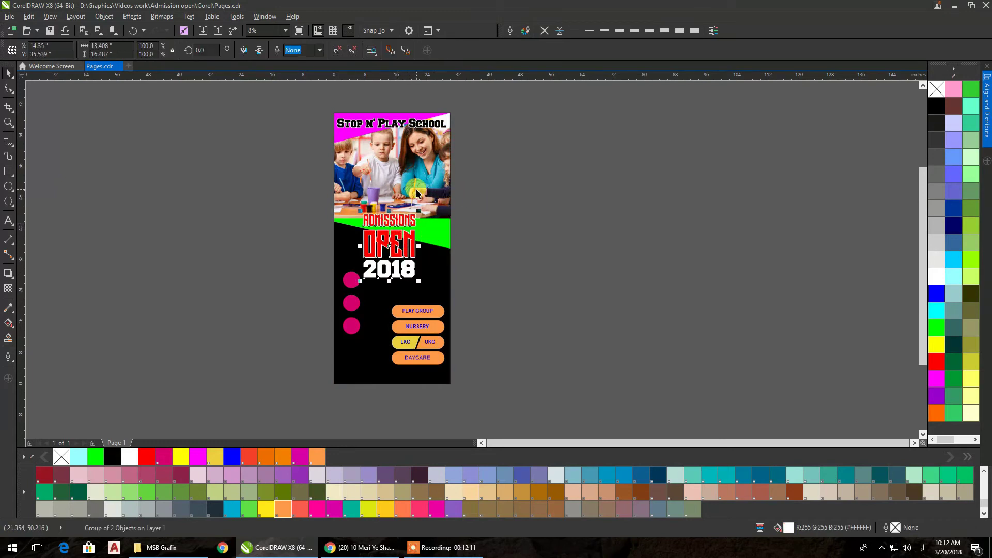
pyautogui.press('p')
pyautogui.click(509, 201)
# - Move the three pink circles down beside the class bars, centred at about X 5.35, Y 11.87 inches
pyautogui.moveTo(318, 288); pyautogui.dragTo(382, 324)
pyautogui.moveTo(363, 288); pyautogui.dragTo(366, 321)
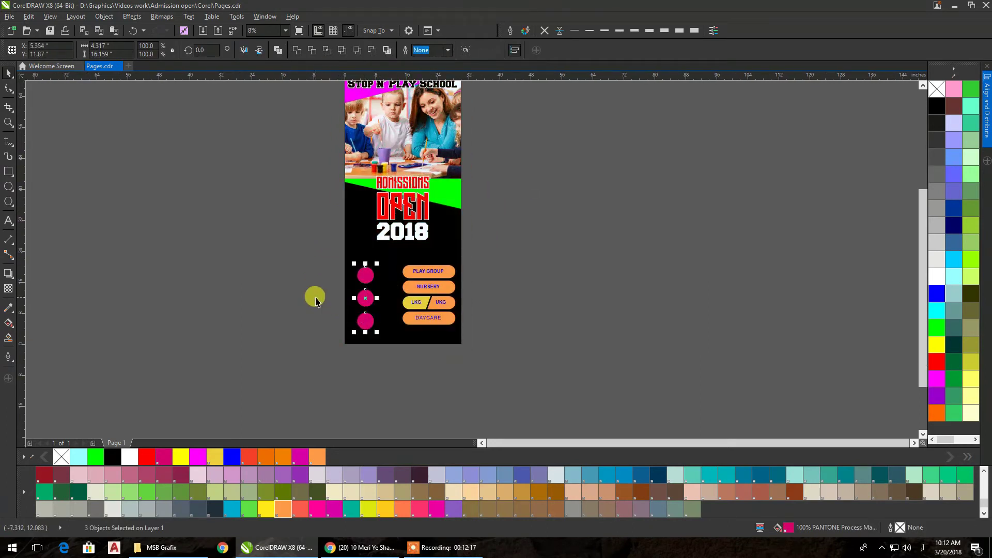
pyautogui.click(316, 297)
# - Shrink the top pink circle proportionally to about 2.73 inches in diameter
pyautogui.scroll(4, 346, 308)
pyautogui.click(366, 208)
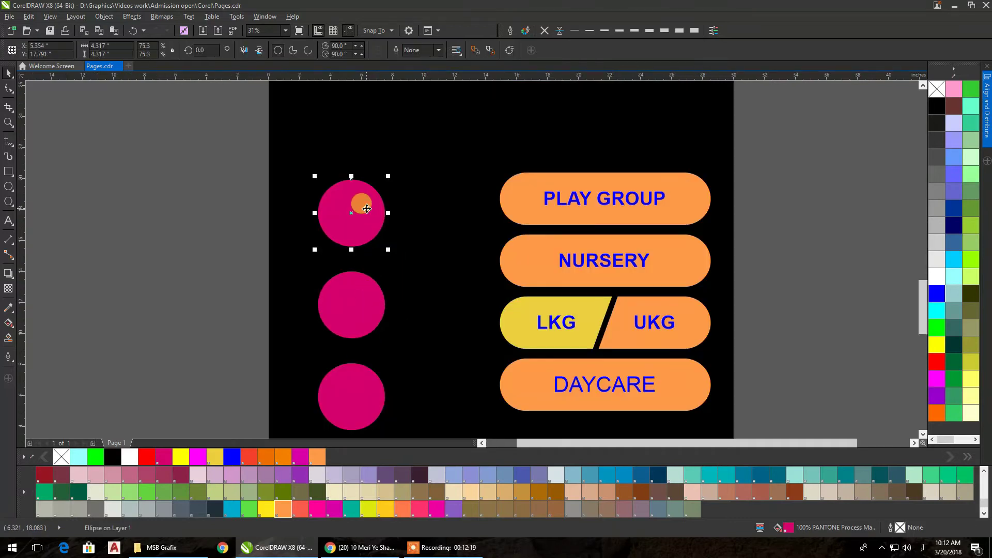
pyautogui.moveTo(386, 250); pyautogui.dragTo(360, 226)
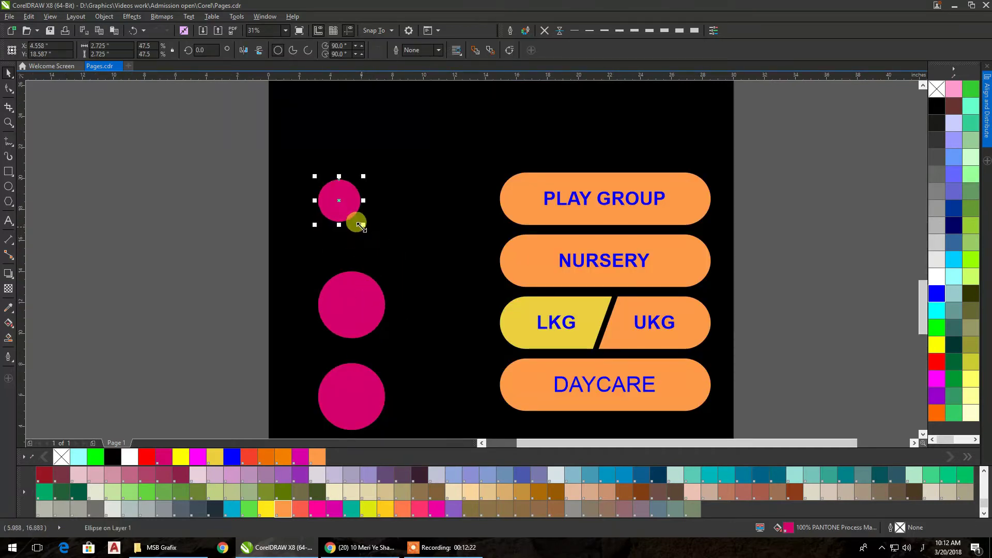
pyautogui.click(498, 195)
pyautogui.click(184, 193)
# - Delete the two larger pink circles and undo the accidental removal of the black background
pyautogui.click(366, 284)
pyautogui.press('Delete')
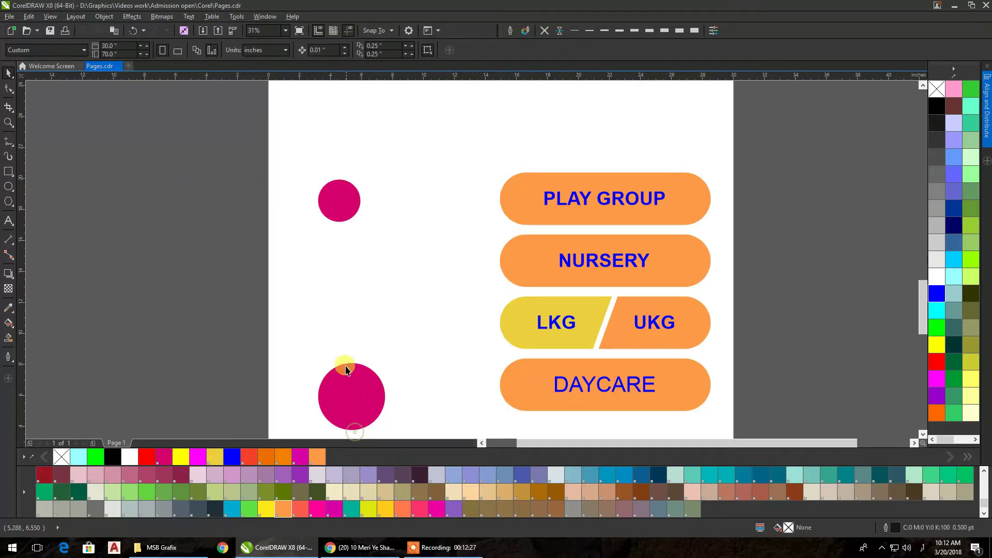
pyautogui.hotkey('ctrl', 'z')
pyautogui.click(221, 294)
pyautogui.click(345, 398)
pyautogui.press('Delete')
pyautogui.scroll(-1, 343, 354)
pyautogui.scroll(-1, 336, 346)
pyautogui.scroll(2, 310, 317)
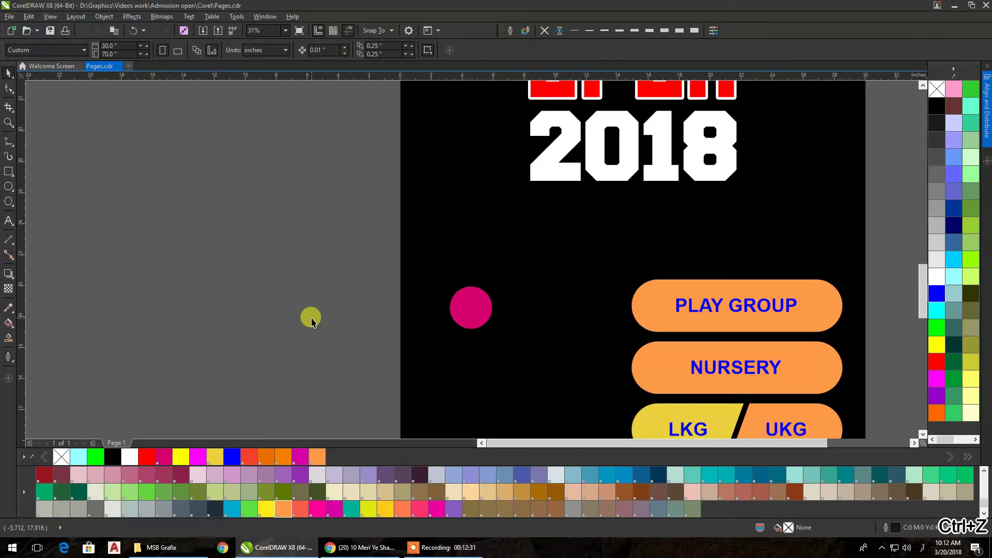
# - Align the top of the remaining pink circle with the top of the class-bar group
pyautogui.click(486, 312)
pyautogui.moveTo(491, 314); pyautogui.dragTo(650, 295)
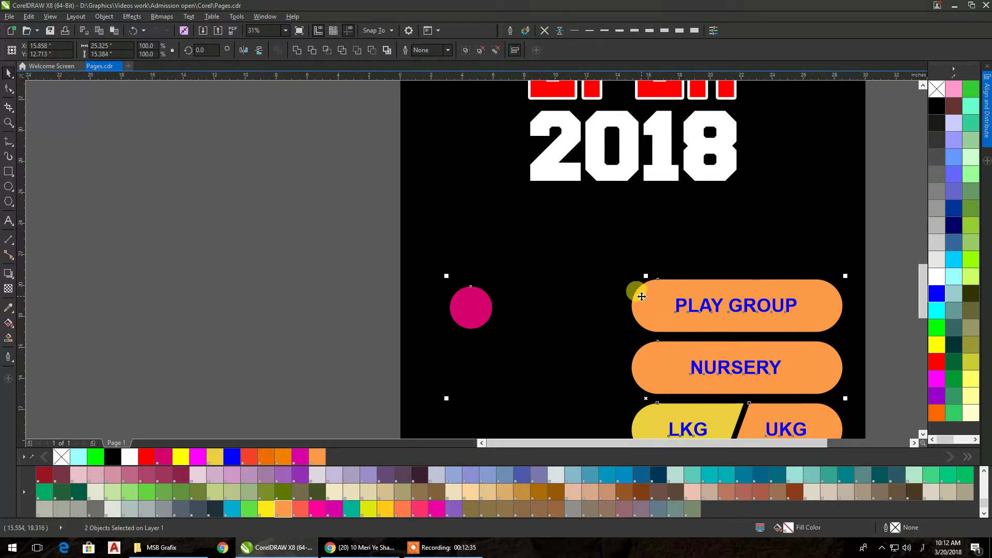
pyautogui.press('t')
pyautogui.click(372, 295)
# - Ungroup the class bars and their labels
pyautogui.click(667, 281)
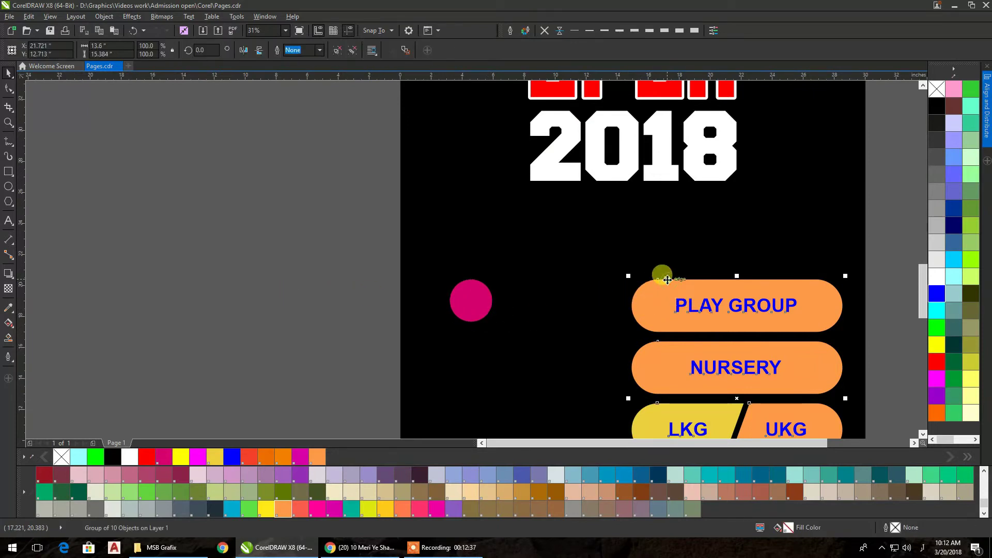
pyautogui.click(339, 50)
pyautogui.click(270, 236)
# - Duplicate the pink circle into a column of four, spaced about 4.1 inches apart downward, and reselect the top circle
pyautogui.moveTo(483, 307); pyautogui.dragTo(393, 181)
pyautogui.hotkey('ctrl', 'd')
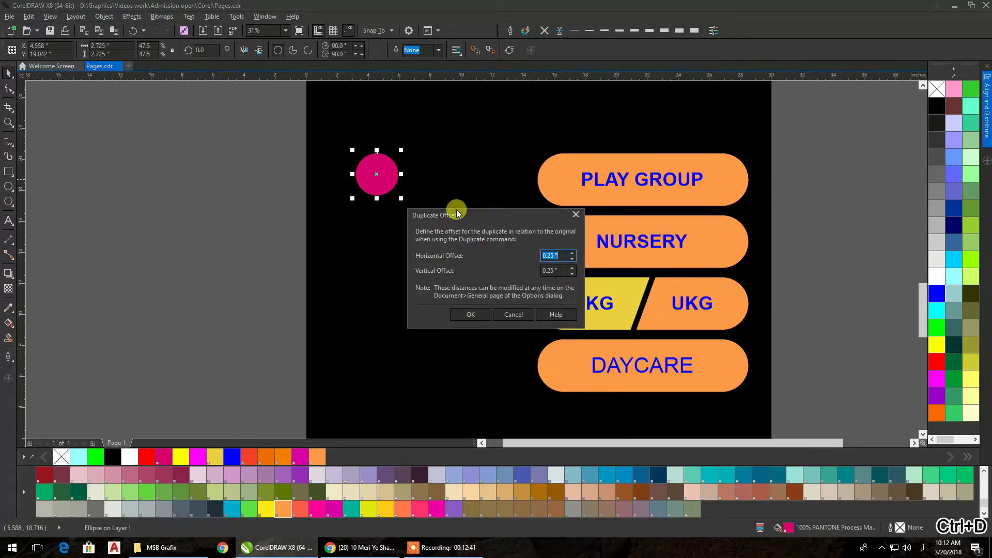
pyautogui.click(470, 310)
pyautogui.moveTo(422, 222); pyautogui.dragTo(378, 238)
pyautogui.hotkey('ctrl', 'd')
pyautogui.hotkey('ctrl', 'd')
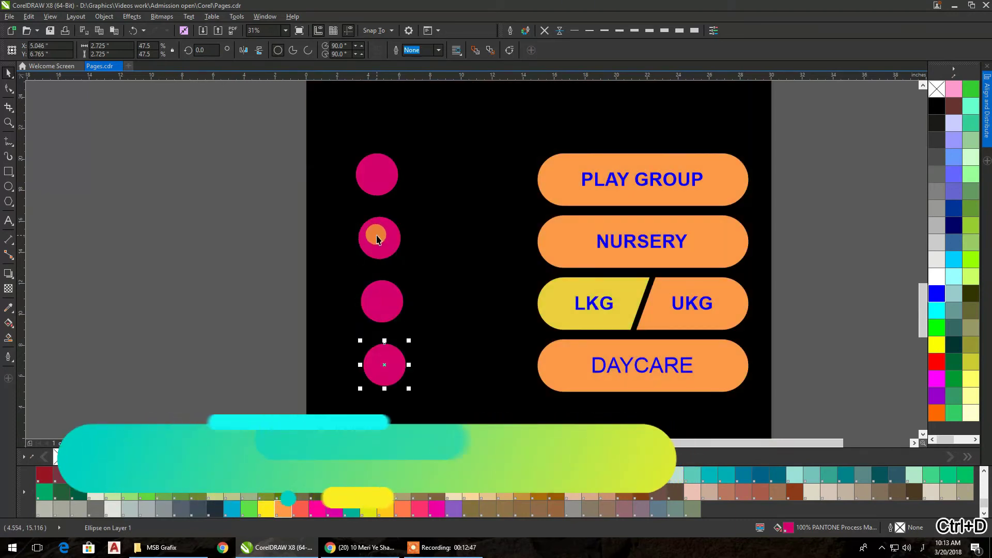
pyautogui.click(269, 155)
pyautogui.click(368, 175)
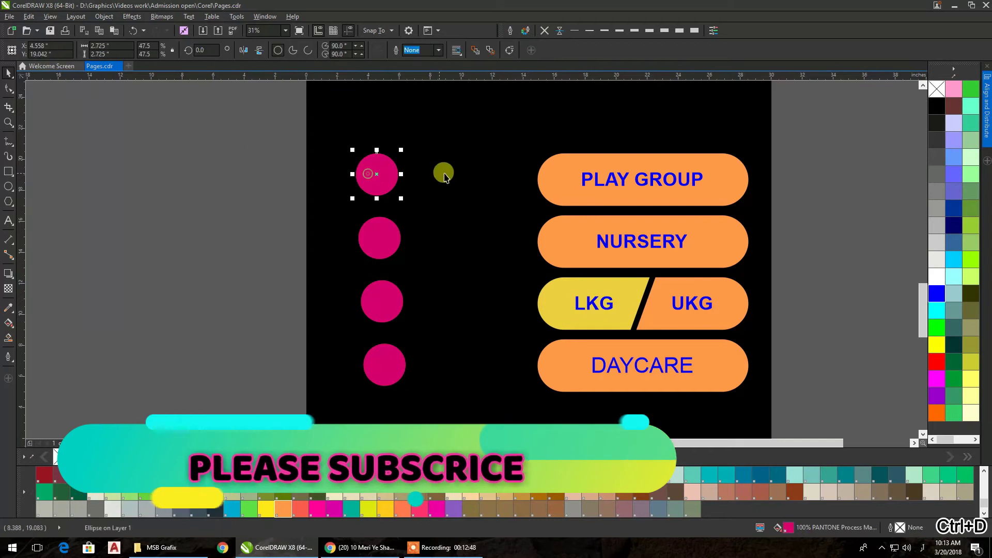
# - Align the top two magenta circles with the vertical centres of the PLAY GROUP and NURSERY bars
pyautogui.keyDown('shift'); pyautogui.click(549, 182); pyautogui.keyUp('shift')
pyautogui.press('e')
pyautogui.click(395, 240)
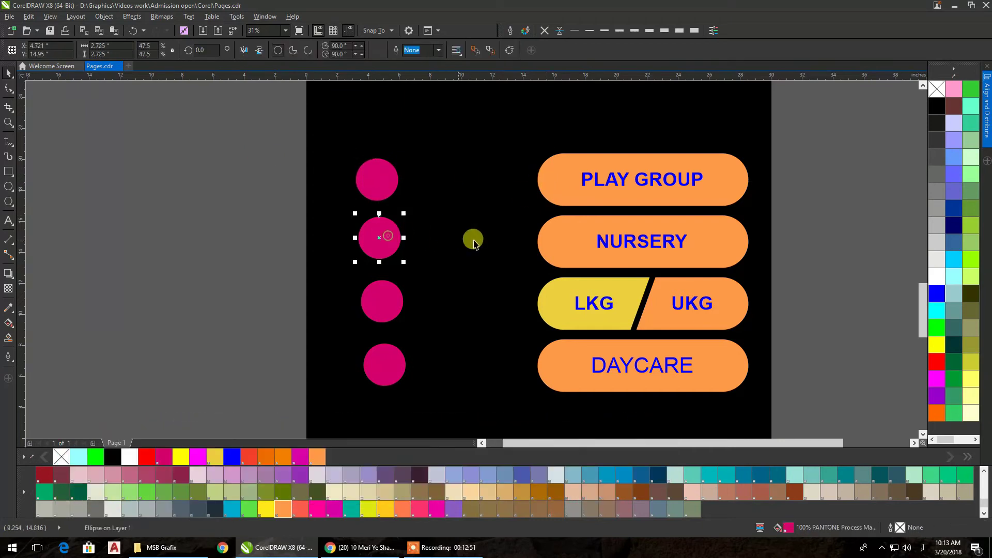
pyautogui.keyDown('shift'); pyautogui.click(536, 246); pyautogui.keyUp('shift')
pyautogui.click(390, 240)
pyautogui.keyDown('shift'); pyautogui.click(564, 241); pyautogui.keyUp('shift')
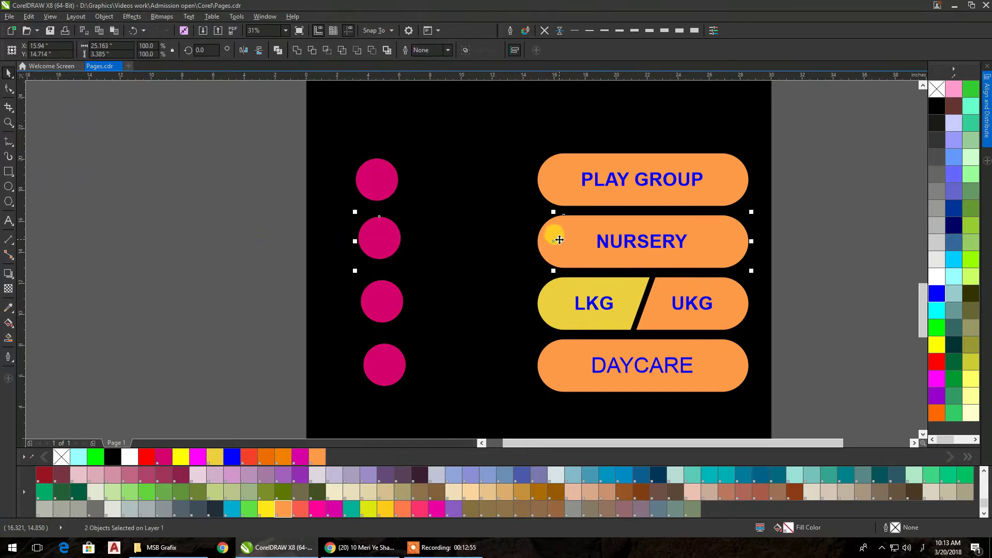
pyautogui.press('l')
pyautogui.hotkey('ctrl', 'z')
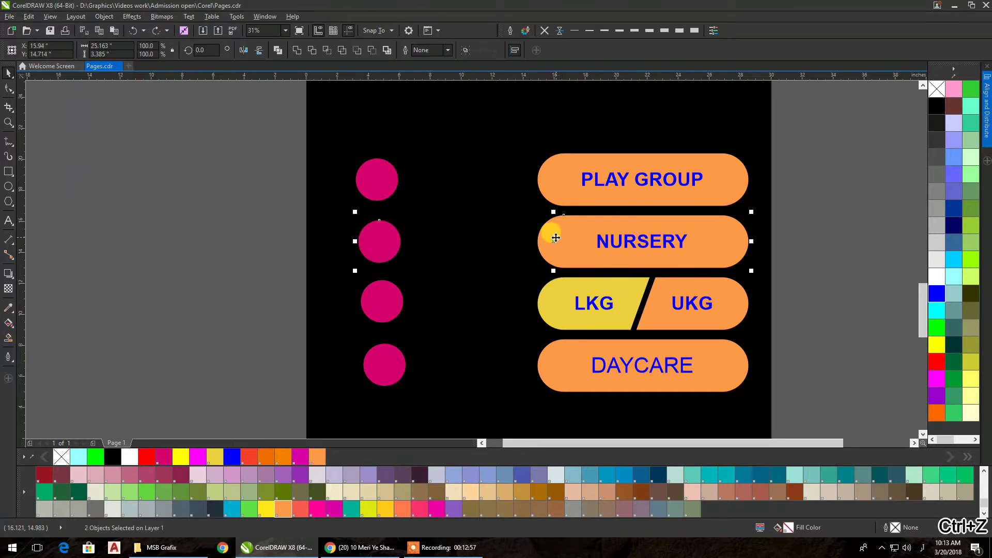
# - Align the third and fourth magenta circles with the vertical centres of the LKG and DAYCARE bars
pyautogui.click(385, 292)
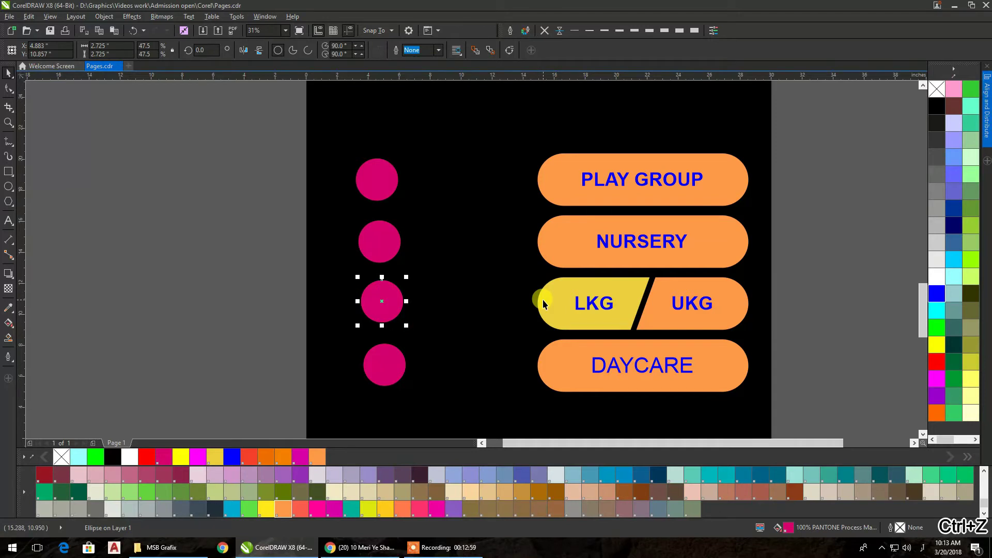
pyautogui.keyDown('shift'); pyautogui.click(543, 299); pyautogui.keyUp('shift')
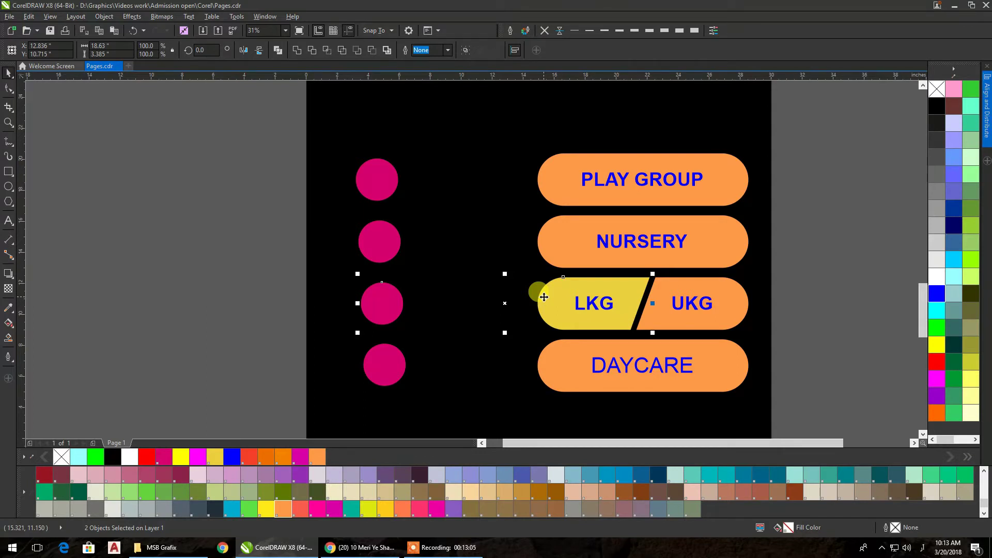
pyautogui.click(387, 365)
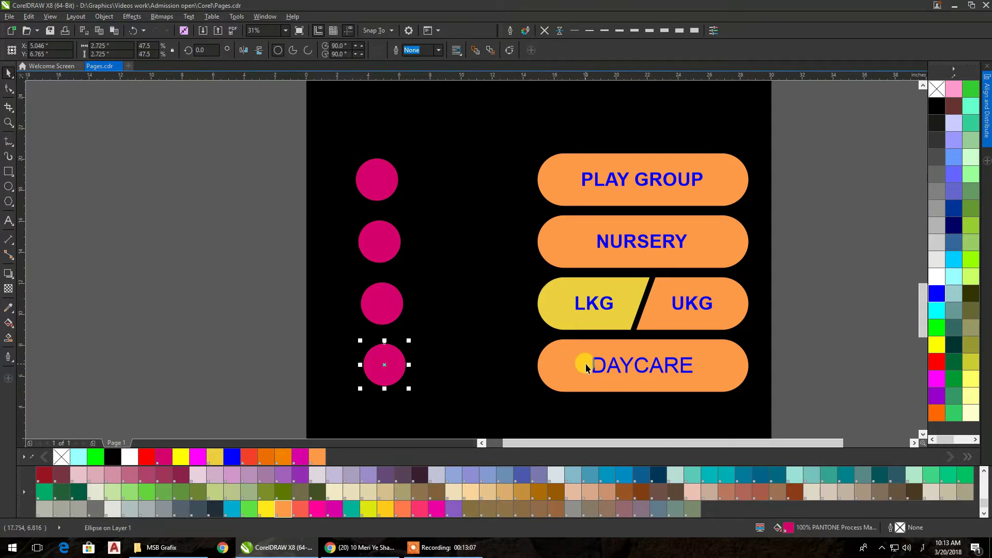
pyautogui.keyDown('shift'); pyautogui.click(557, 365); pyautogui.keyUp('shift')
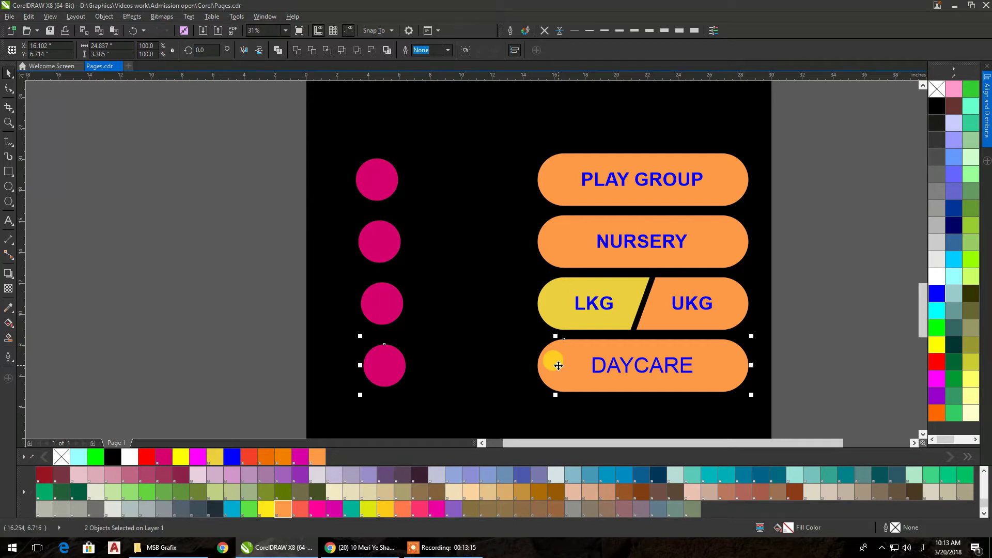
# - Line up all four magenta circles in one straight column and group them
pyautogui.click(214, 191)
pyautogui.moveTo(218, 120); pyautogui.dragTo(434, 409)
pyautogui.press('c')
pyautogui.hotkey('ctrl', 'g')
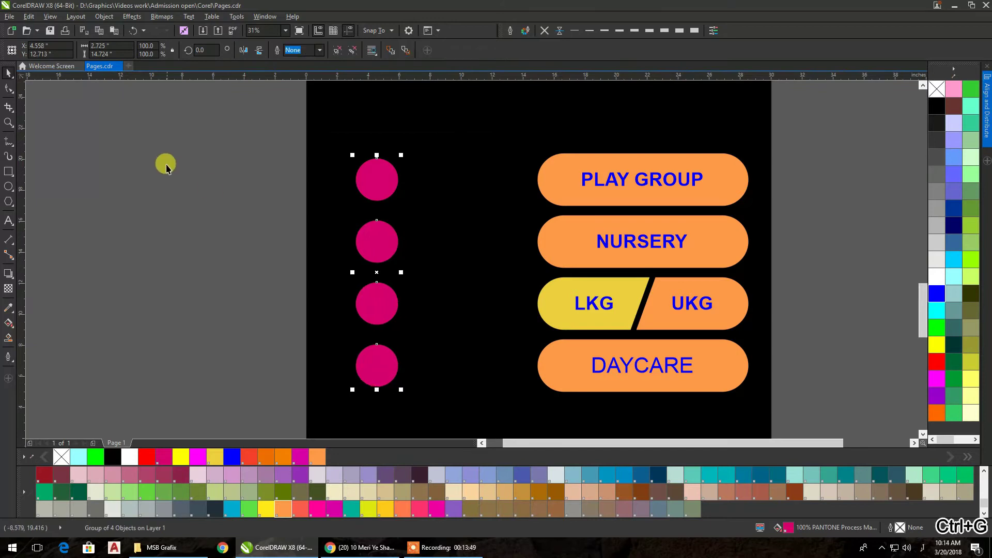
# - Review the overall banner layout from the school heading down to the class bars
pyautogui.click(828, 243)
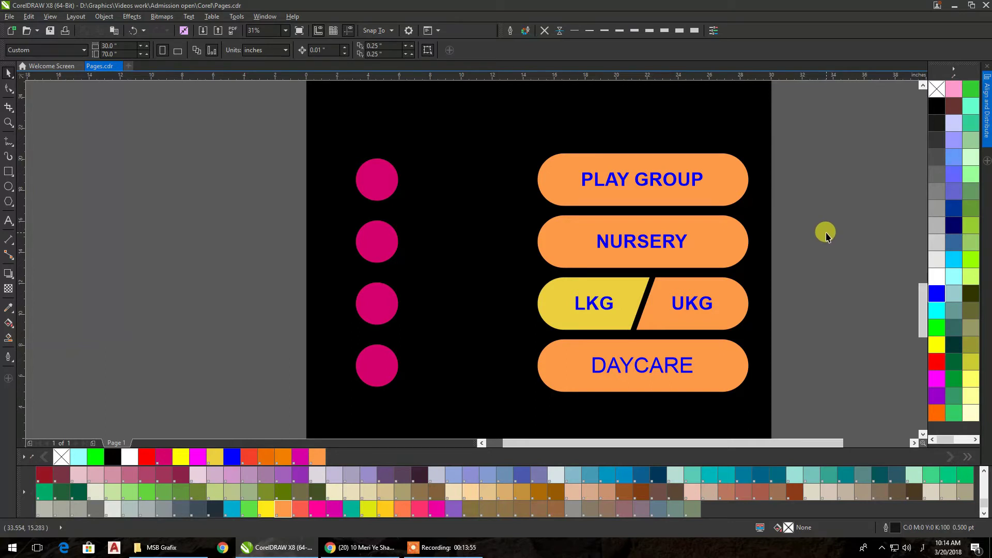
pyautogui.scroll(-2, 841, 158)
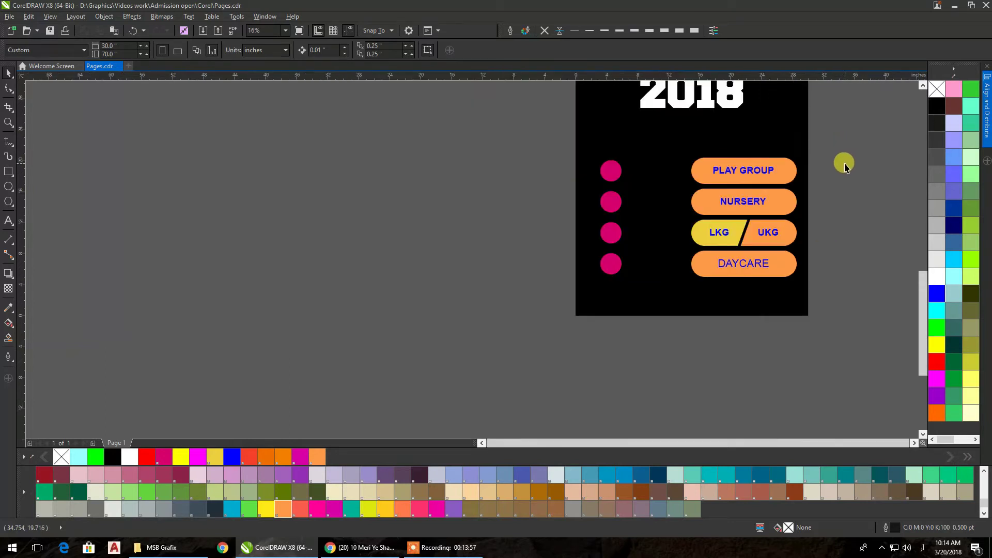
pyautogui.moveTo(770, 188); pyautogui.dragTo(545, 279)
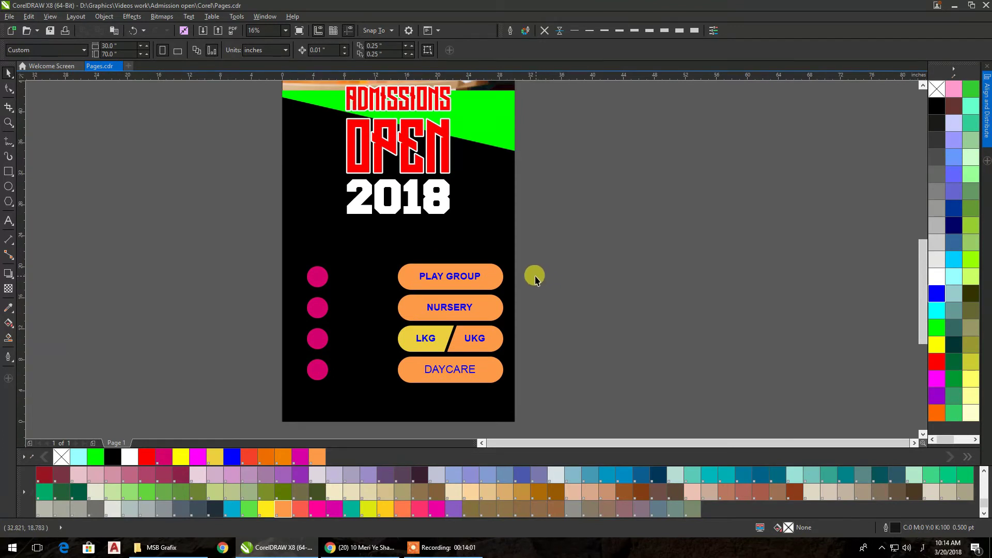
pyautogui.scroll(-2, 428, 250)
pyautogui.moveTo(419, 289); pyautogui.dragTo(414, 305)
pyautogui.moveTo(525, 301); pyautogui.dragTo(536, 303)
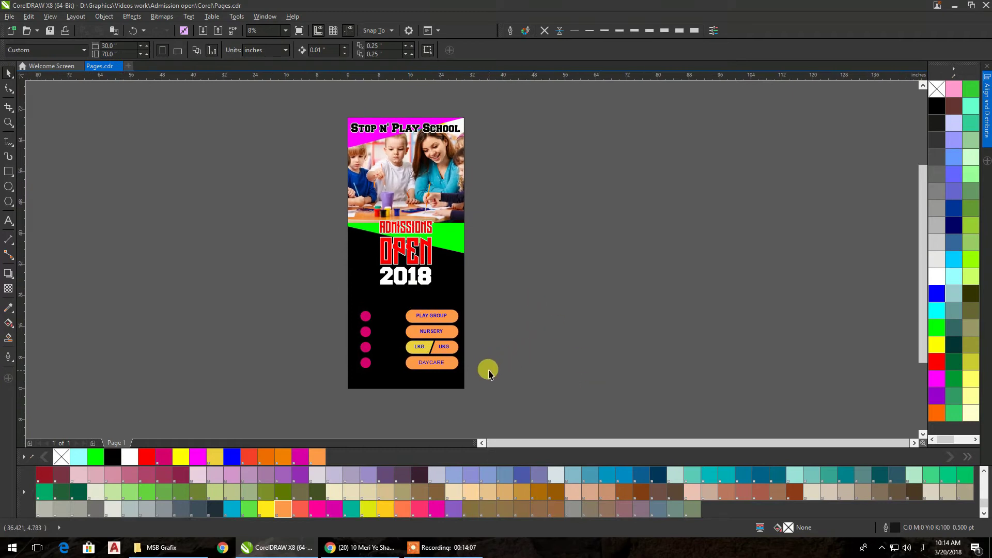
pyautogui.scroll(2, 399, 285)
pyautogui.scroll(-2, 399, 285)
pyautogui.moveTo(404, 291); pyautogui.dragTo(407, 262)
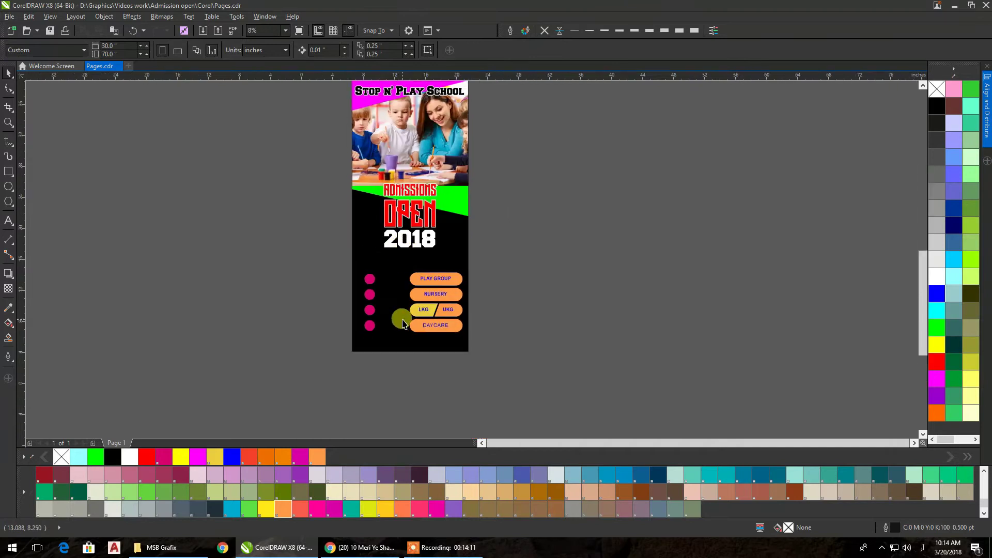
# - Draw a full-width rectangle 30 in wide and about 0.87 in high below the DAYCARE bar and fill it cyan
pyautogui.scroll(2, 398, 317)
pyautogui.click(9, 171)
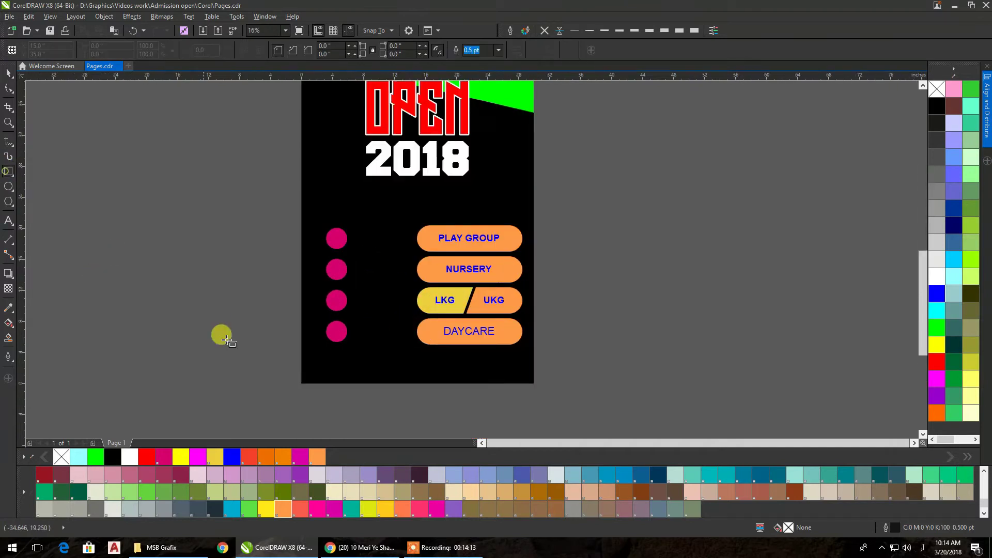
pyautogui.moveTo(301, 357); pyautogui.dragTo(533, 365)
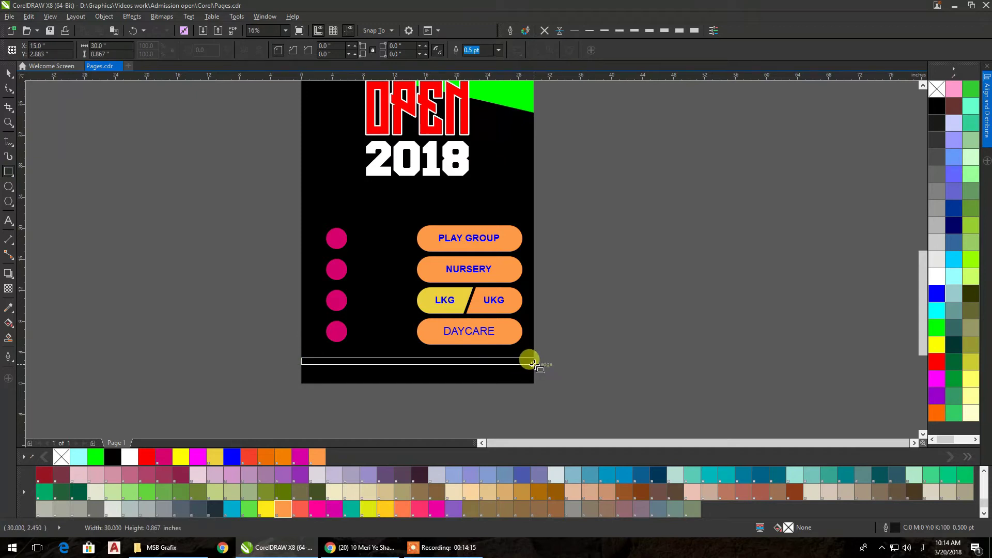
pyautogui.click(8, 73)
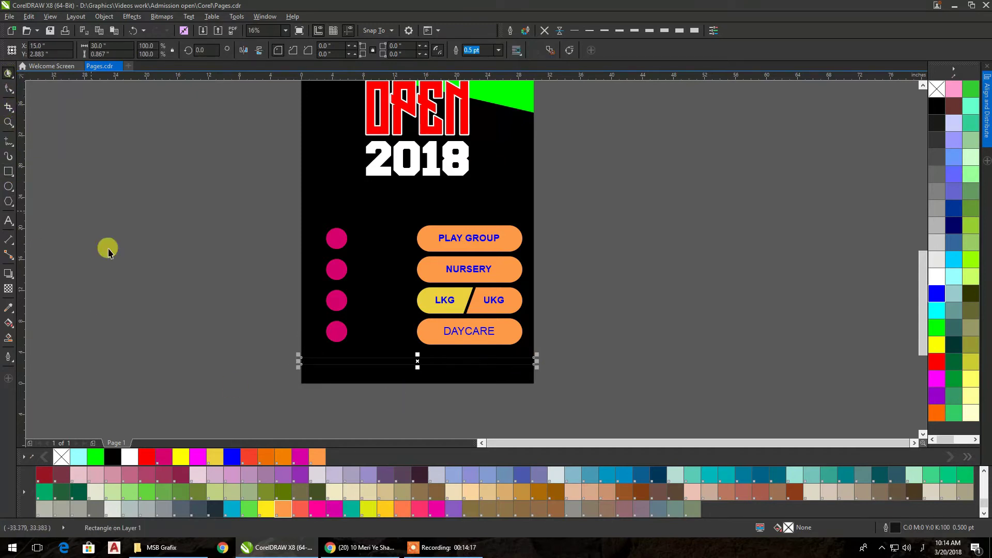
pyautogui.click(198, 452)
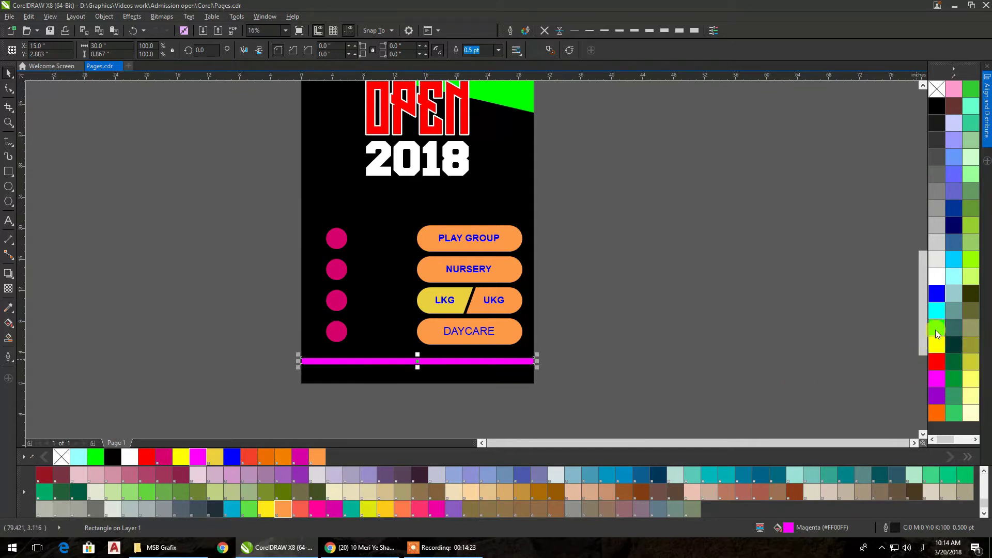
pyautogui.click(938, 312)
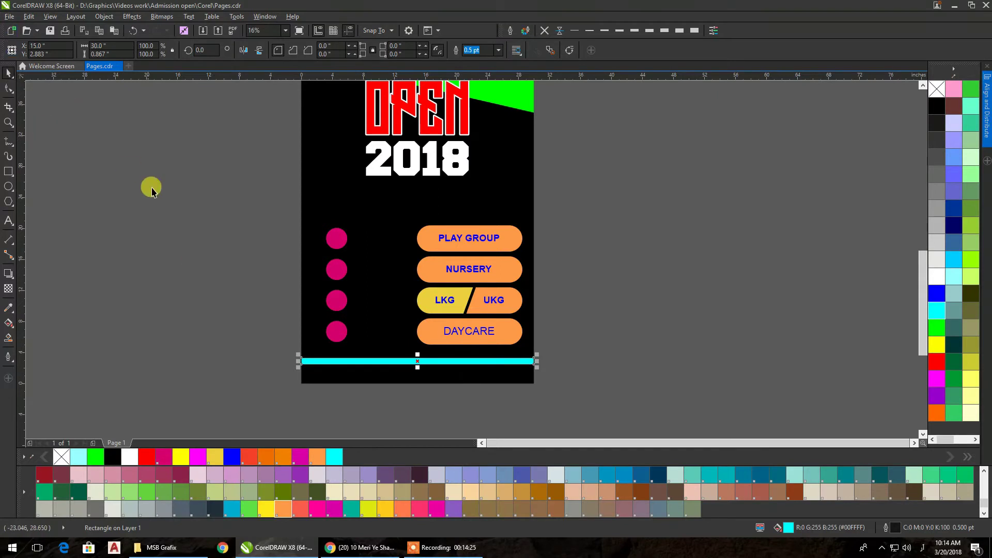
# - Reduce the height of the cyan rectangle from its upper edge to make a thin stripe
pyautogui.click(152, 187)
pyautogui.scroll(3, 386, 360)
pyautogui.click(414, 368)
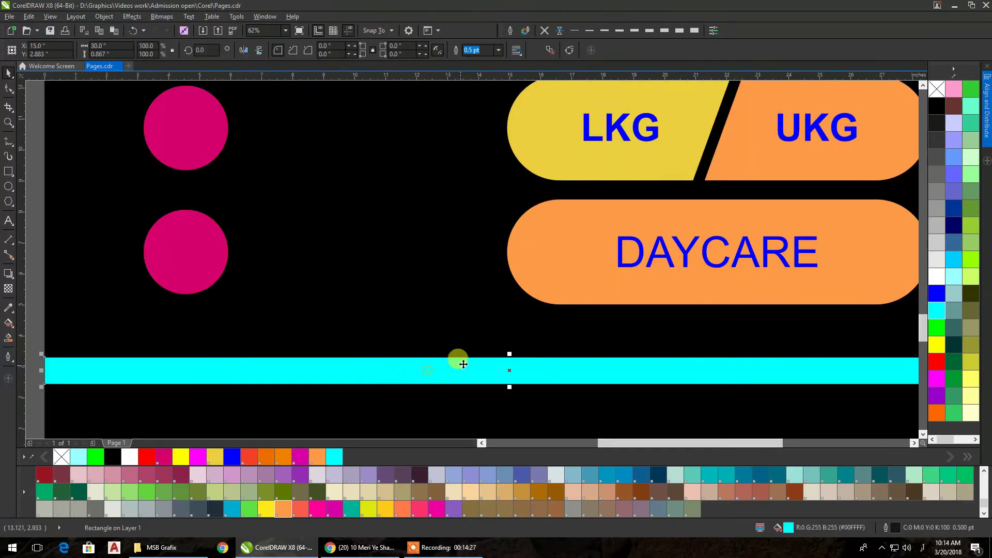
pyautogui.moveTo(508, 356); pyautogui.dragTo(526, 376)
pyautogui.scroll(-3, 505, 297)
pyautogui.click(651, 374)
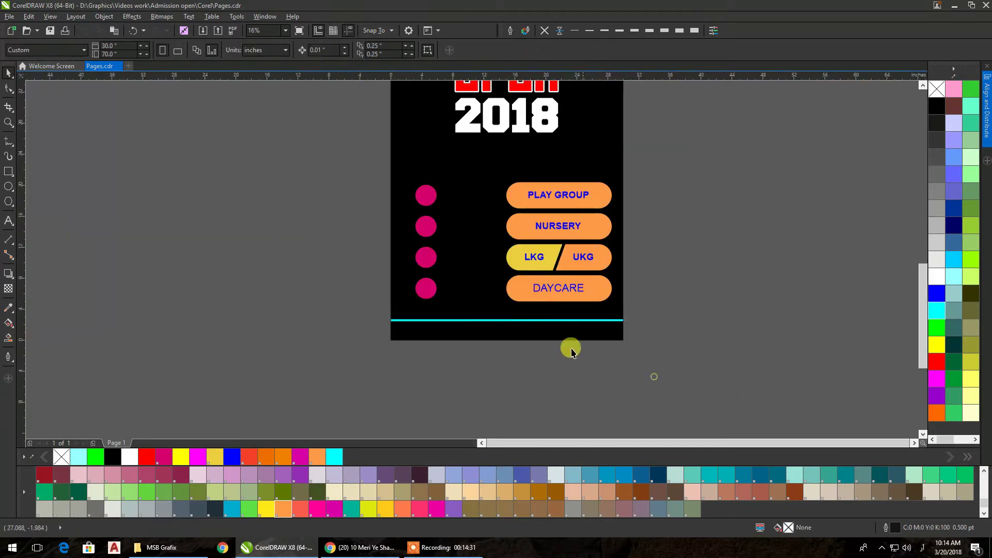
# - Add two progressively thicker cyan copies below the thin stripe, the lowest about 0.62 in high
pyautogui.scroll(3, 510, 321)
pyautogui.moveTo(509, 325); pyautogui.dragTo(508, 369)
pyautogui.rightClick(510, 342)
pyautogui.rightClick(504, 361)
pyautogui.press('Down')
pyautogui.press('Down')
pyautogui.press('Down')
pyautogui.press('Down')
pyautogui.press('Down')
pyautogui.press('Down')
pyautogui.press('Down')
pyautogui.press('Down')
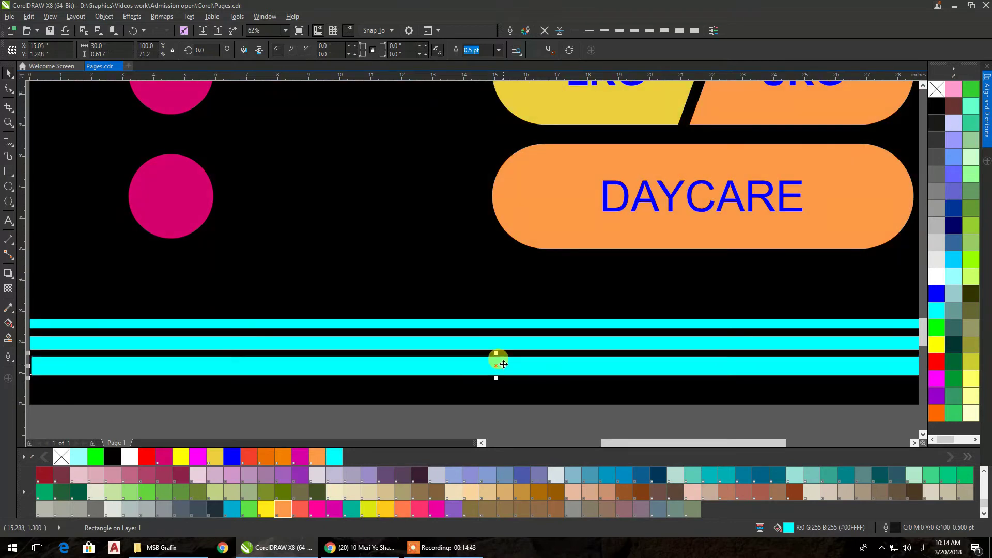
# - Nudge the middle and lowest cyan stripes down, and align all three stripes horizontally to the page width
pyautogui.click(497, 341)
pyautogui.press('Down')
pyautogui.click(498, 369)
pyautogui.press('Down')
pyautogui.scroll(-2, 460, 319)
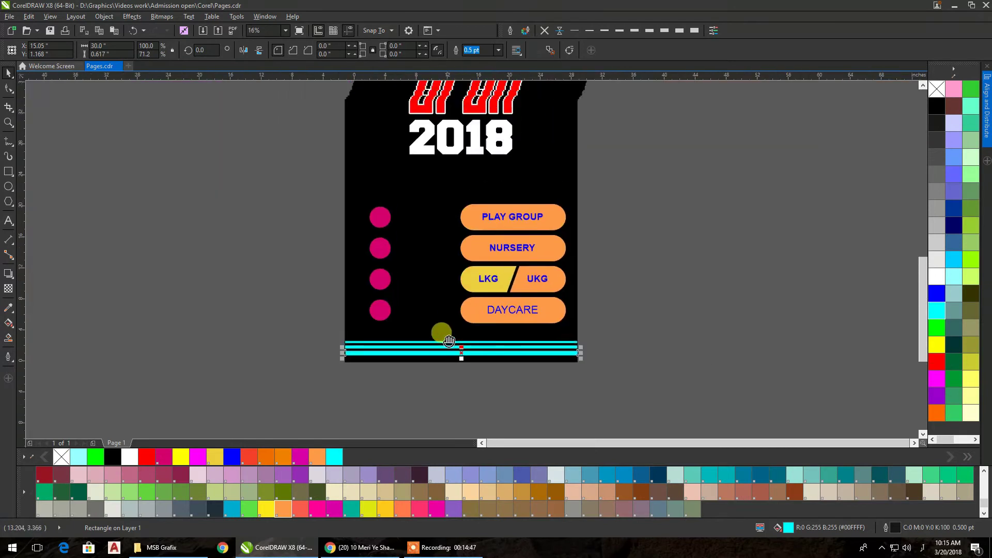
pyautogui.moveTo(608, 380); pyautogui.dragTo(324, 341)
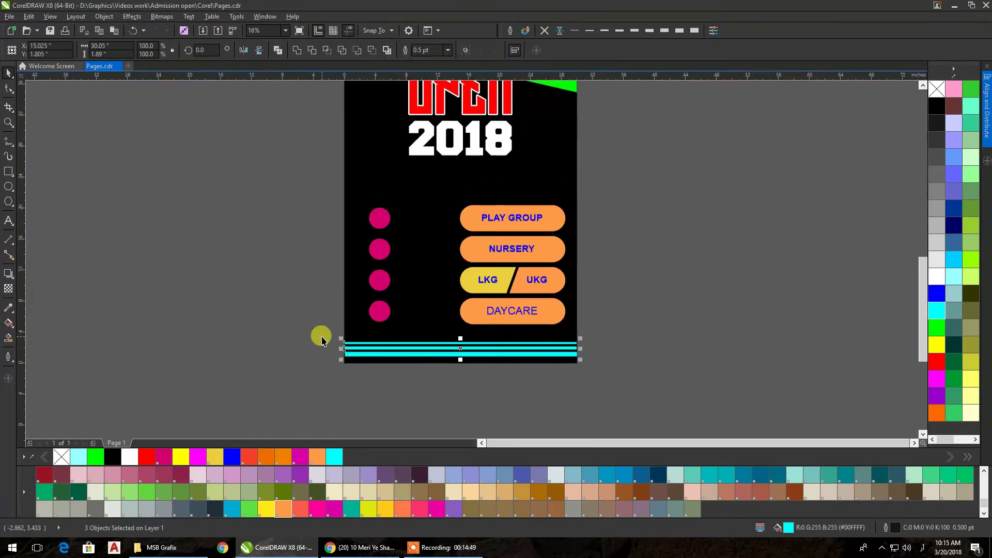
pyautogui.scroll(1, 556, 362)
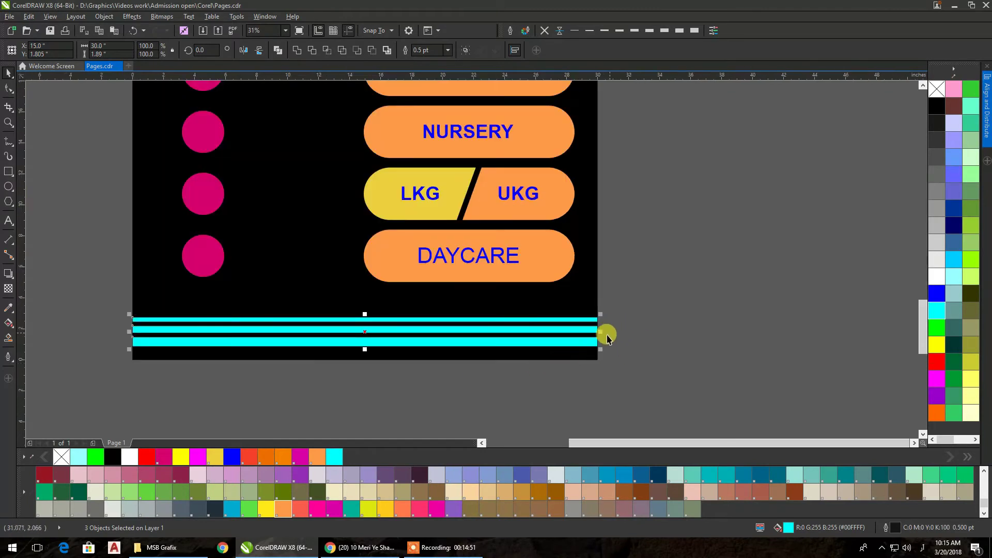
pyautogui.hotkey('ctrl', 'd')
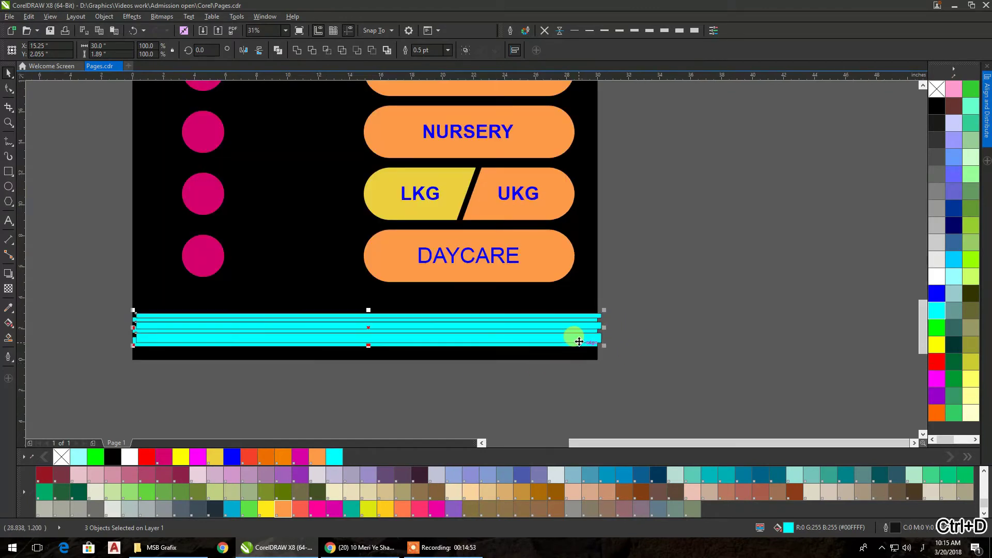
pyautogui.hotkey('ctrl', 'z')
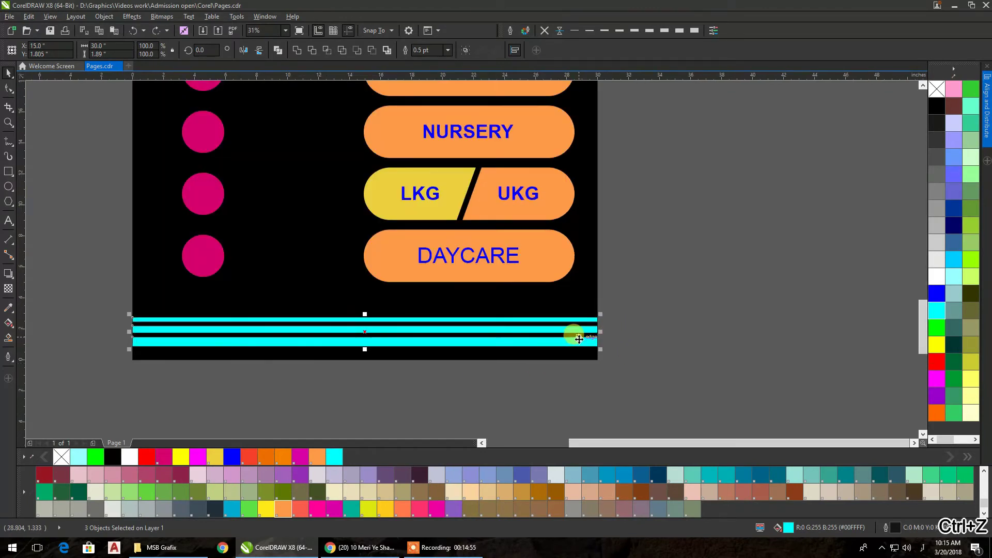
pyautogui.hotkey('ctrl', 'd')
pyautogui.hotkey('ctrl', 'z')
# - Group the three cyan stripes and widen the group symmetrically to about 31.54 in, past both page edges
pyautogui.hotkey('ctrl', 'g')
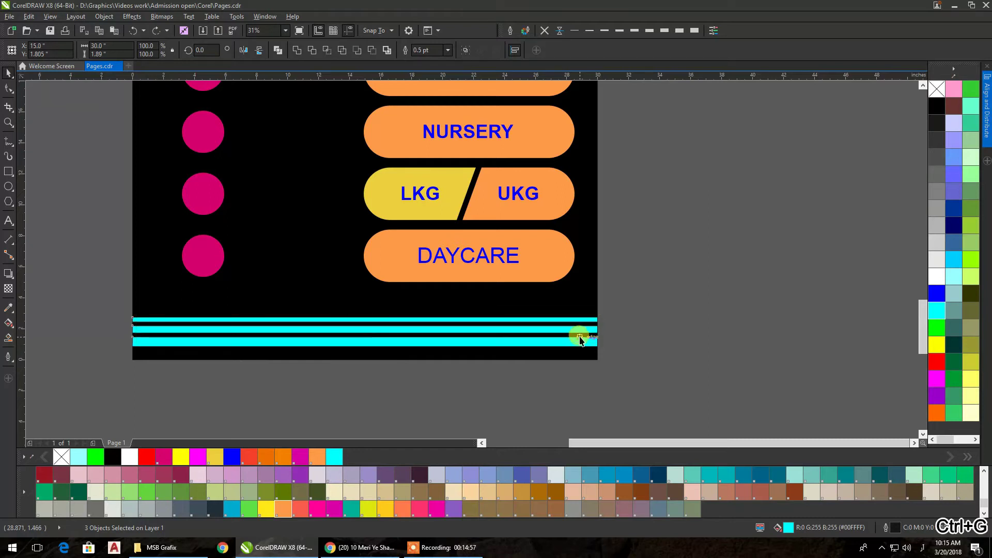
pyautogui.moveTo(603, 334); pyautogui.dragTo(613, 334)
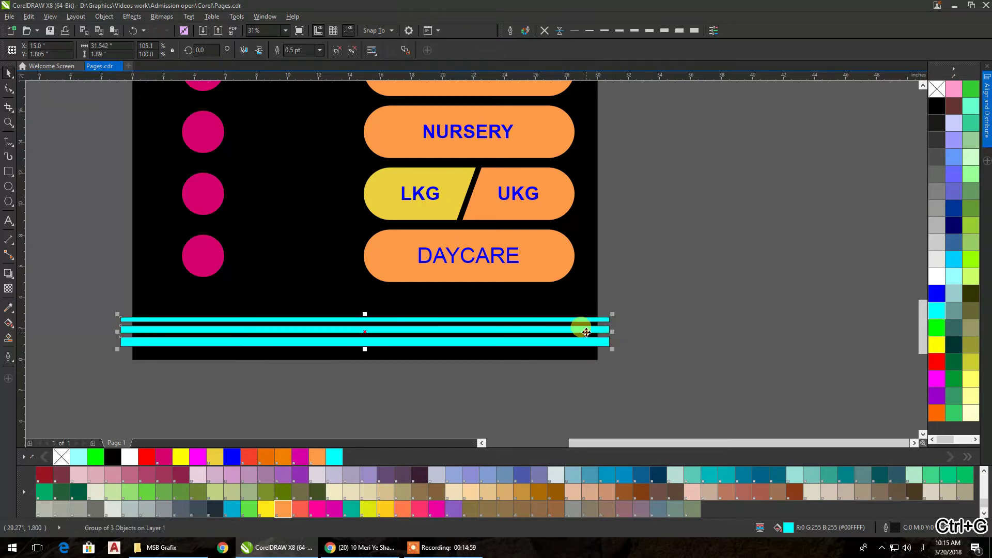
# - PowerClip the group of cyan stripes inside the black background rectangle
pyautogui.rightClick(587, 331)
pyautogui.click(627, 64)
pyautogui.click(567, 308)
# - Remove the outline from the stripe group in the PowerClip contents and finish editing the PowerClip
pyautogui.moveTo(674, 273); pyautogui.dragTo(77, 398)
pyautogui.click(547, 30)
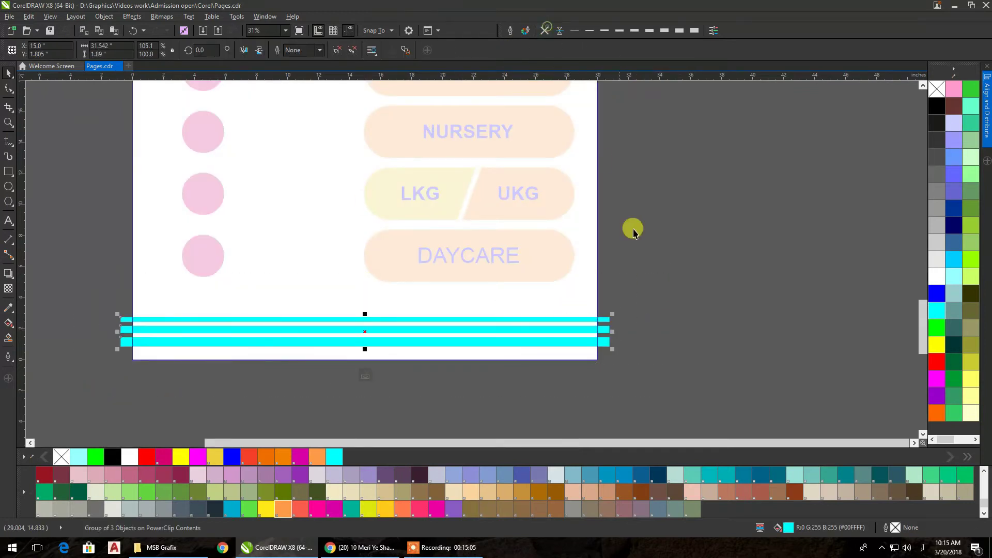
pyautogui.rightClick(667, 274)
pyautogui.click(561, 326)
pyautogui.rightClick(560, 329)
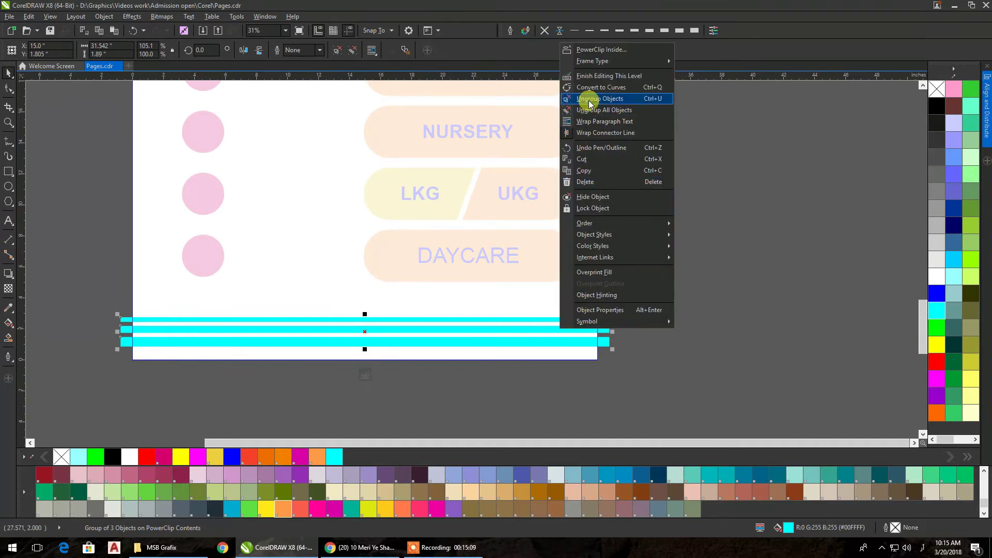
pyautogui.click(588, 76)
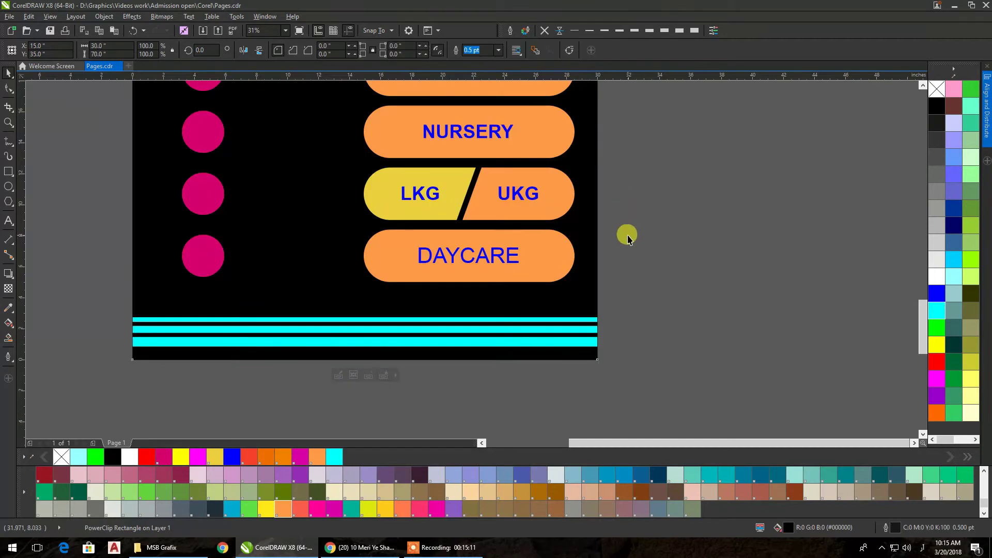
pyautogui.click(626, 232)
# - Place a copy of a plain orange rounded bar in the empty area beside the page
pyautogui.scroll(-5, 560, 290)
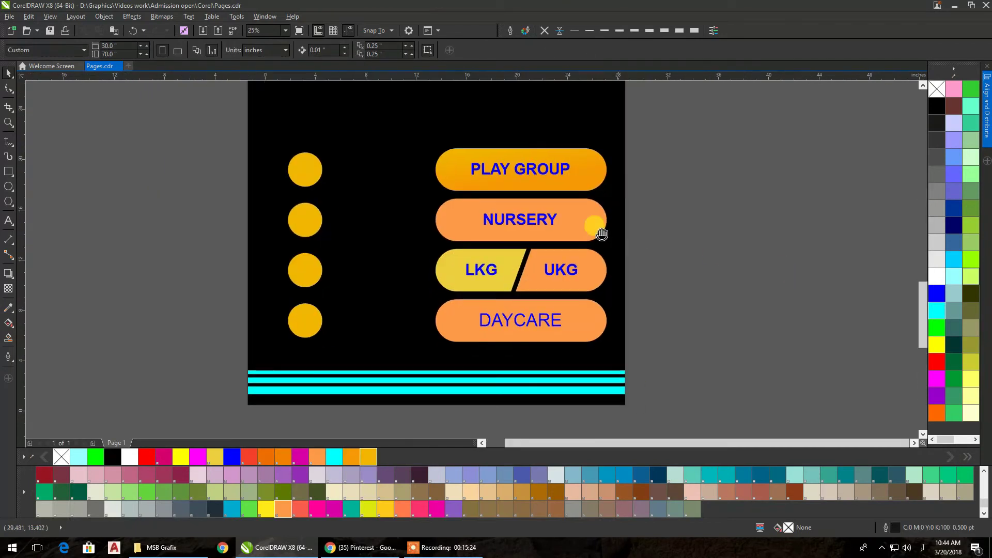
pyautogui.moveTo(602, 234); pyautogui.dragTo(793, 198)
pyautogui.rightClick(793, 197)
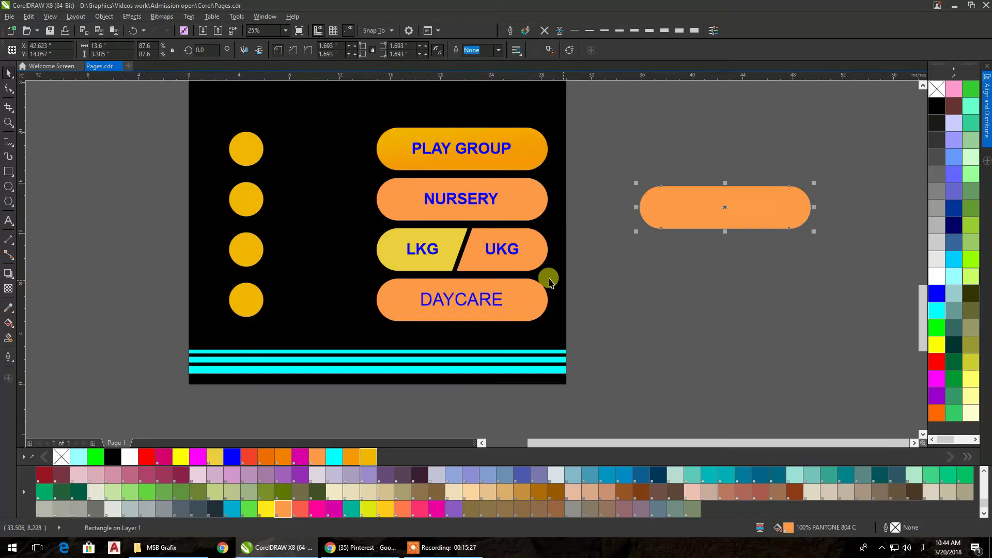
# - Apply an orange-to-white fountain fill to the copied bar, running upward from its lower edge
pyautogui.moveTo(534, 274); pyautogui.dragTo(477, 281)
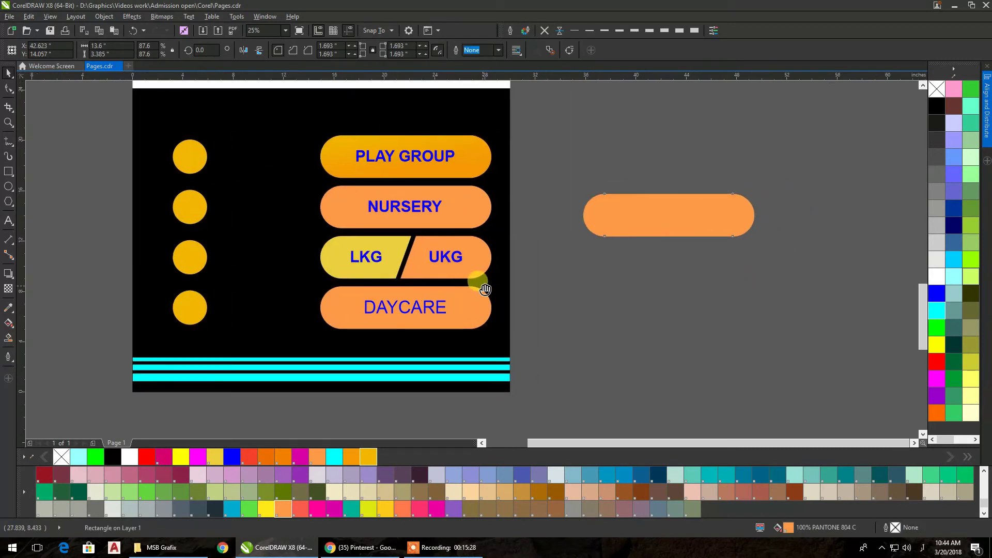
pyautogui.click(13, 324)
pyautogui.moveTo(684, 236); pyautogui.dragTo(665, 184)
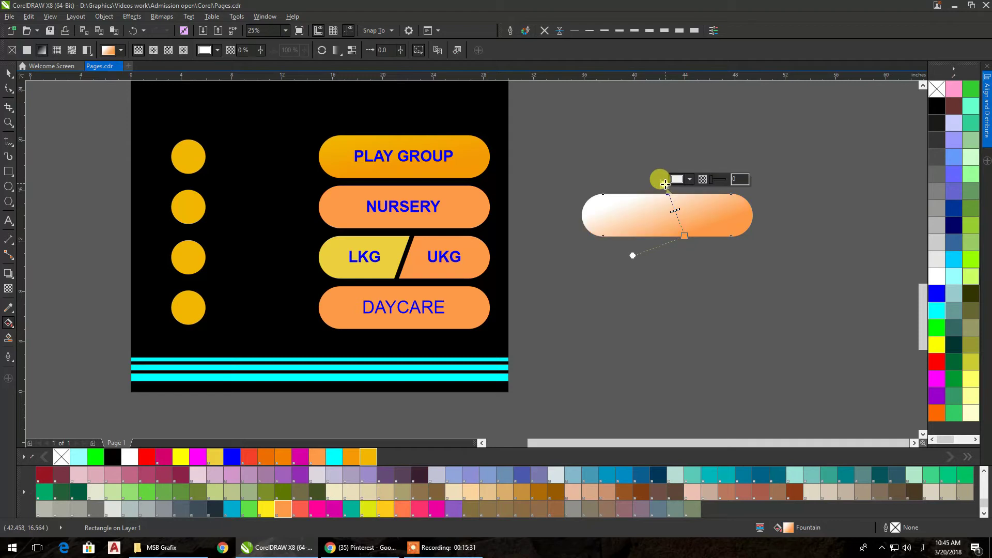
# - Change the bar's white gradient end to golden yellow and reposition the fill's nodes to run between its lower and upper edges
pyautogui.click(365, 457)
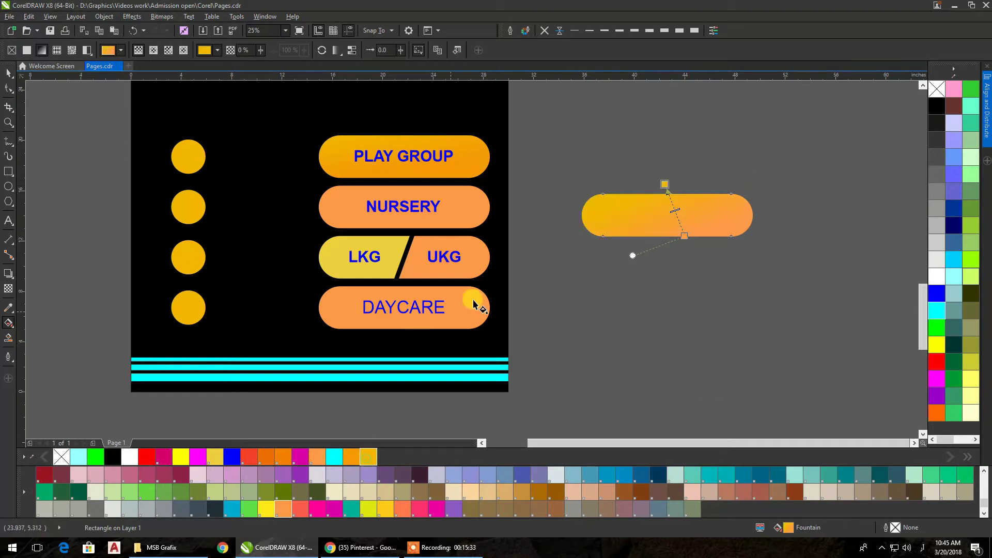
pyautogui.click(652, 193)
pyautogui.click(664, 230)
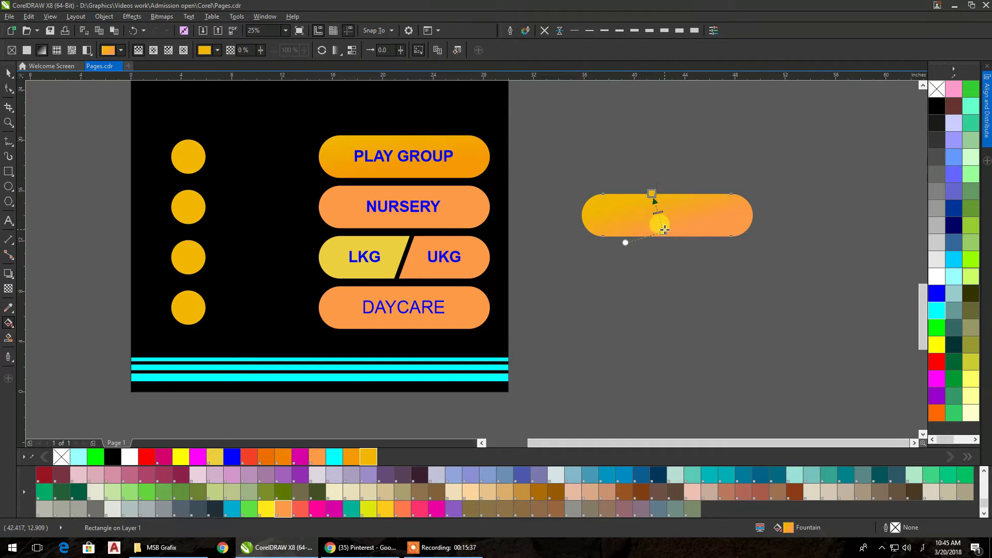
pyautogui.scroll(1, 654, 186)
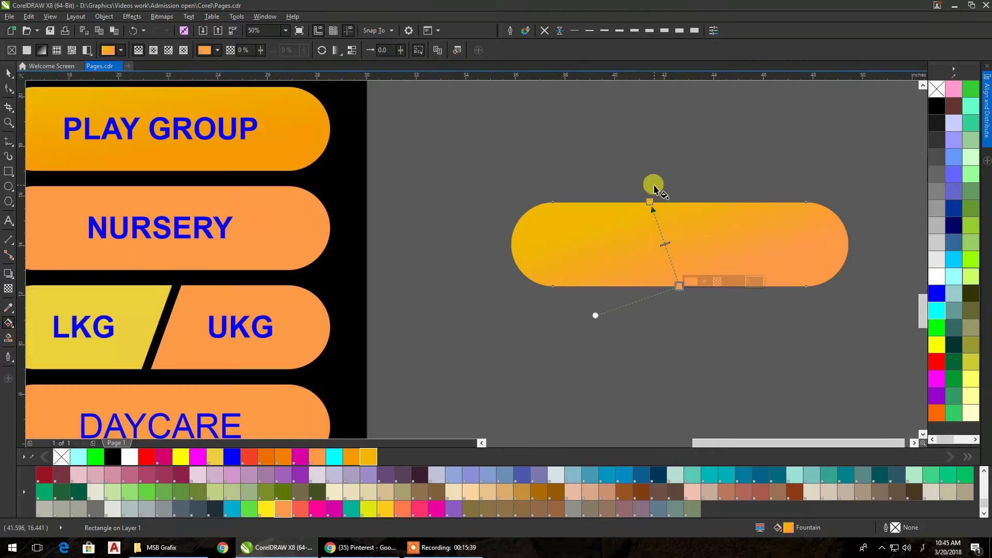
pyautogui.moveTo(650, 201); pyautogui.dragTo(669, 202)
pyautogui.click(7, 75)
pyautogui.scroll(-5, 575, 122)
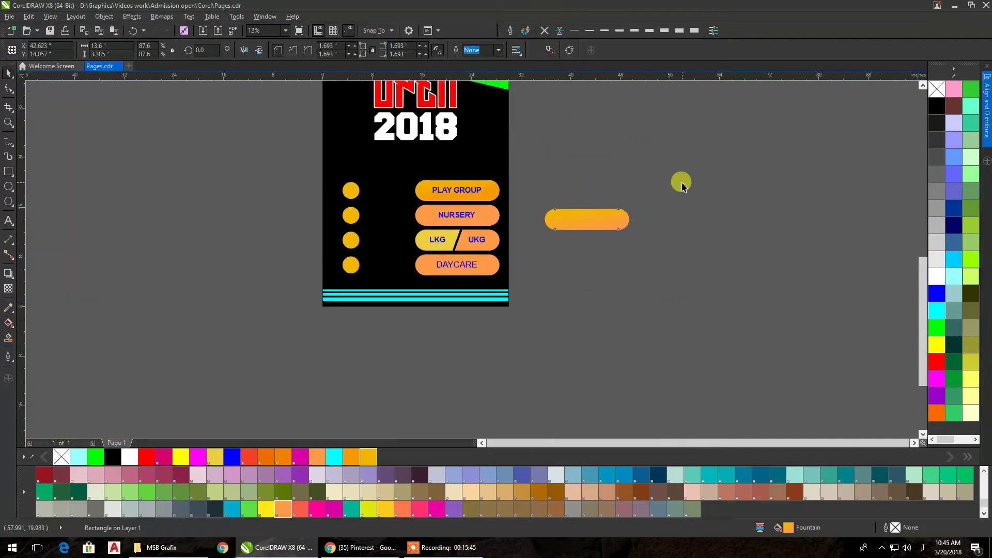
pyautogui.click(682, 185)
# - Delete the old gradient bar behind PLAY GROUP and move the new golden-to-orange bar into its place
pyautogui.click(490, 190)
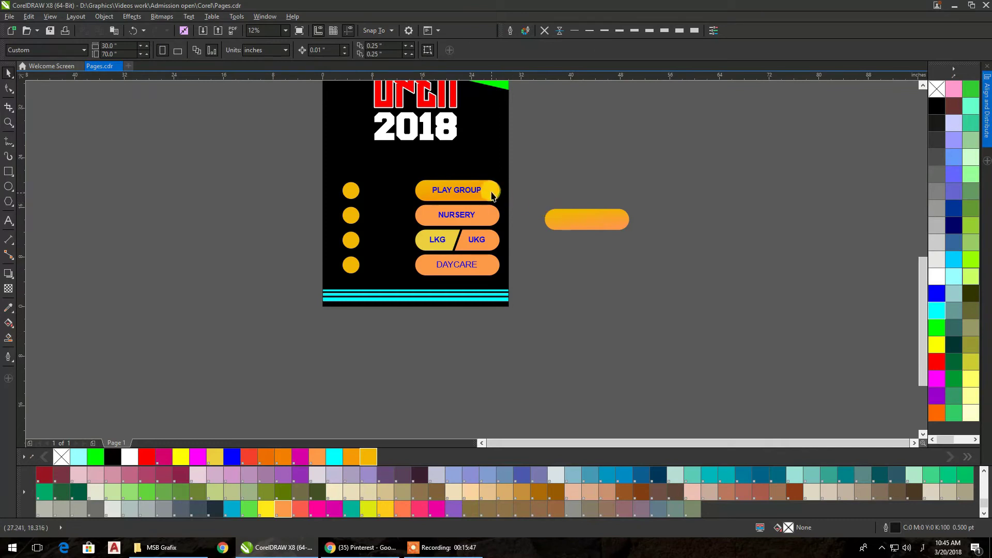
pyautogui.scroll(4, 491, 192)
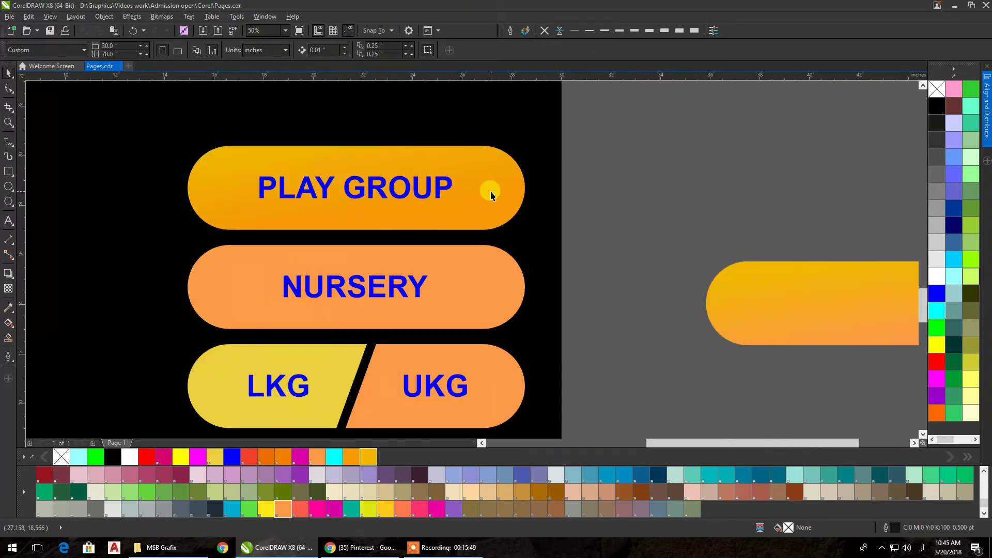
pyautogui.click(491, 191)
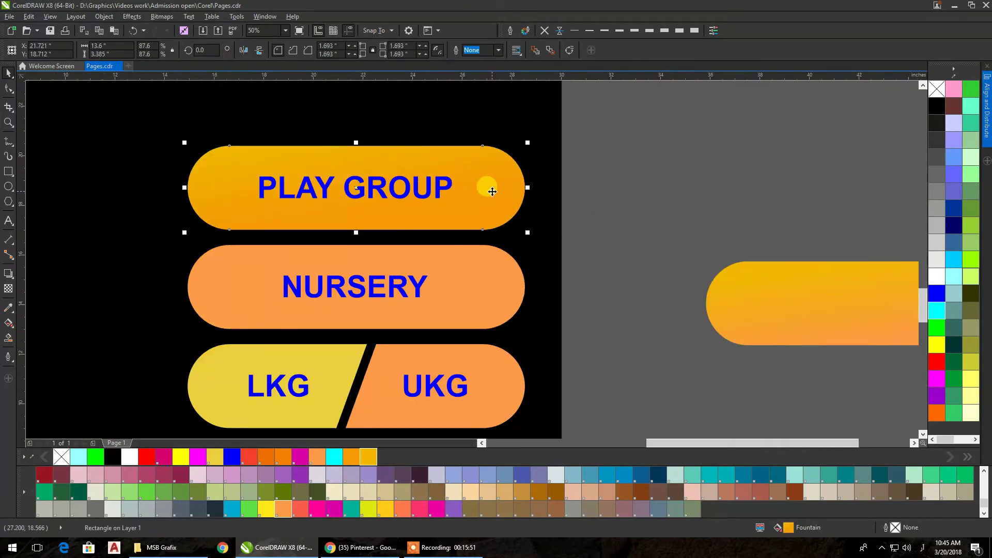
pyautogui.press('Delete')
pyautogui.moveTo(729, 289); pyautogui.dragTo(213, 174)
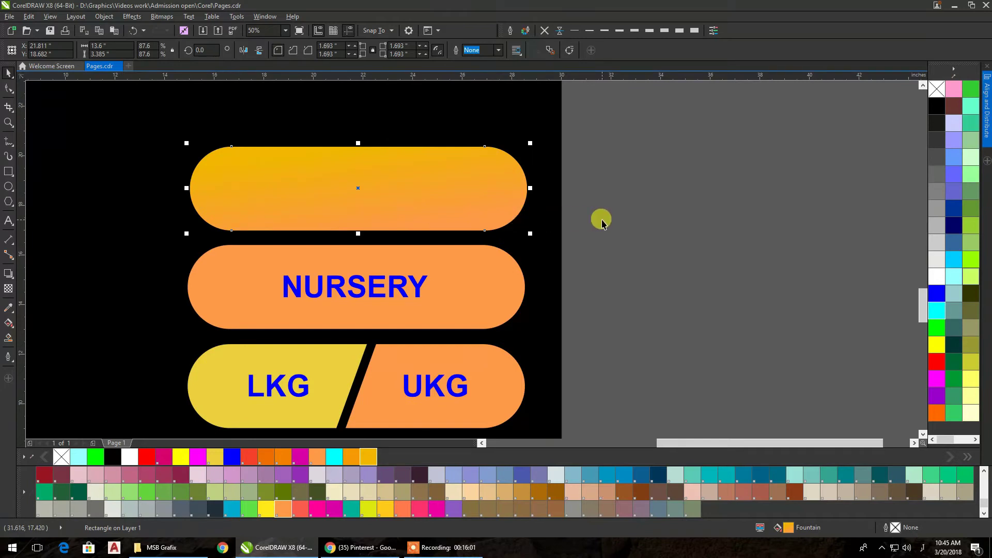
# - Stack four copies of the gradient bar beside the page and delete the original from the PLAY GROUP row
pyautogui.moveTo(468, 217); pyautogui.dragTo(855, 256)
pyautogui.moveTo(727, 309); pyautogui.dragTo(609, 265)
pyautogui.scroll(-1, 669, 241)
pyautogui.moveTo(644, 231); pyautogui.dragTo(656, 210)
pyautogui.moveTo(637, 253); pyautogui.dragTo(636, 308)
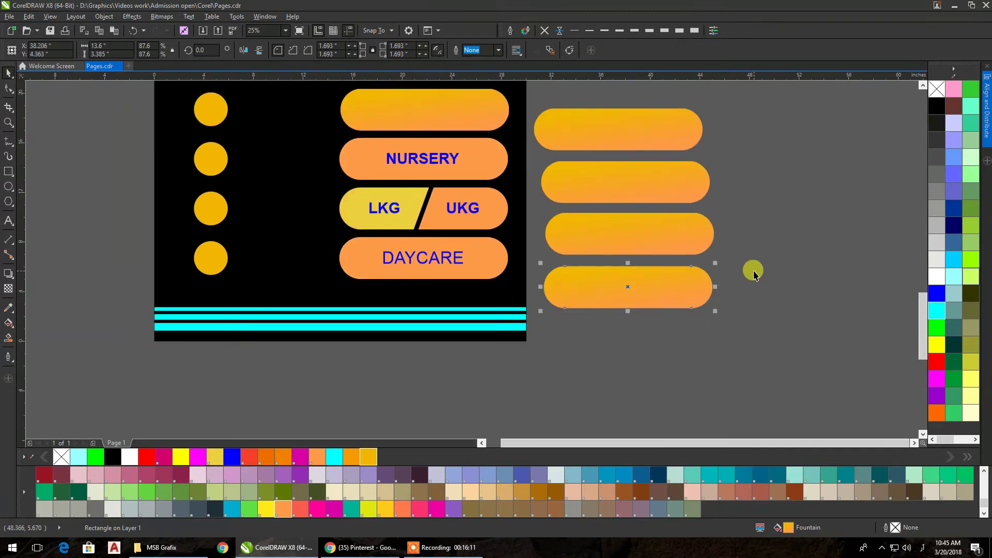
pyautogui.click(754, 269)
pyautogui.moveTo(630, 183); pyautogui.dragTo(643, 251)
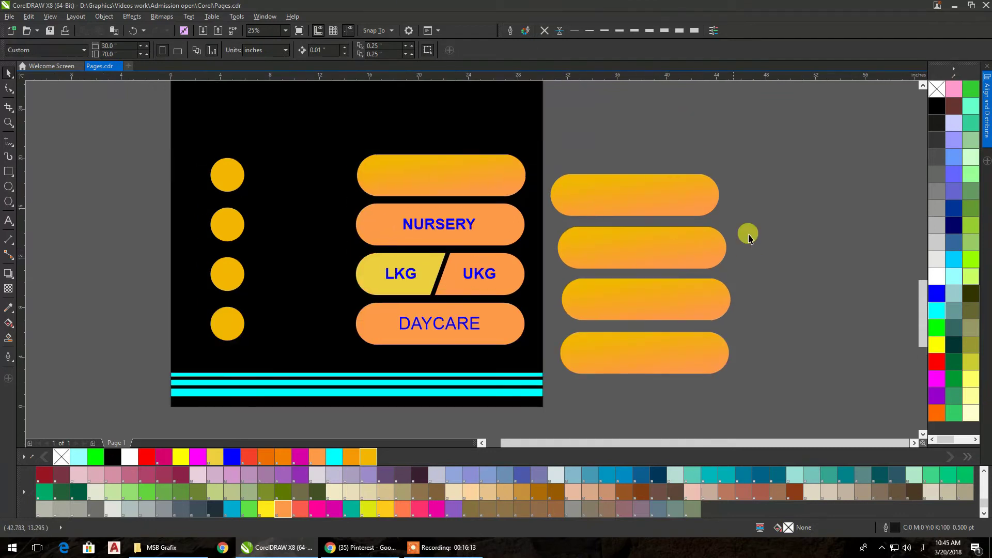
pyautogui.click(510, 185)
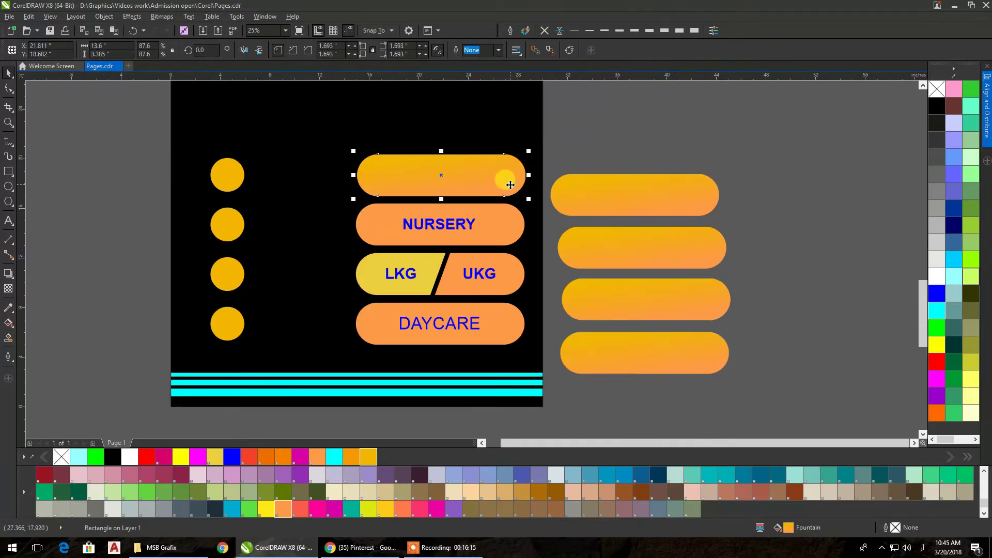
pyautogui.press('Delete')
# - Left-align the four gradient bars and move them together about 3.5 in to the right and 3.8 in up
pyautogui.moveTo(798, 146); pyautogui.dragTo(530, 413)
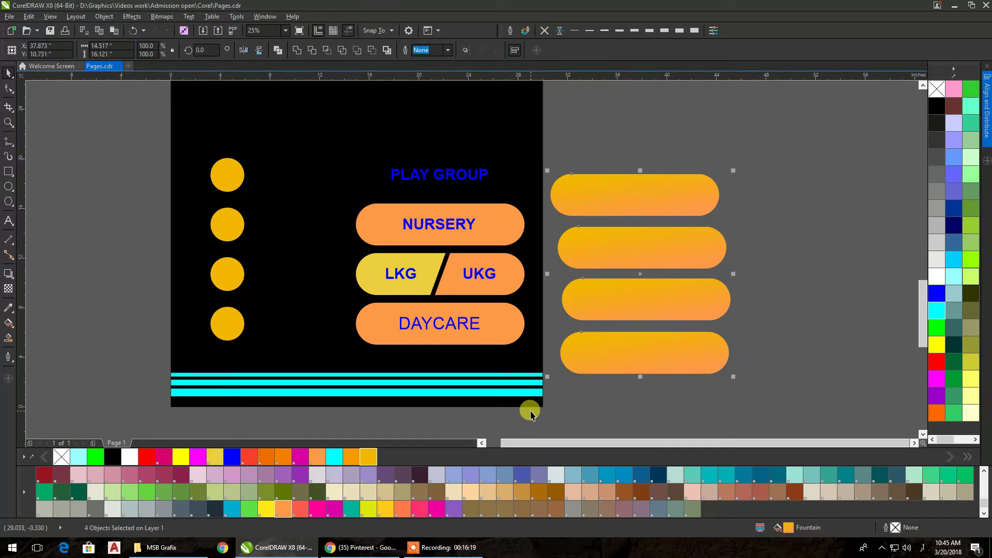
pyautogui.press('l')
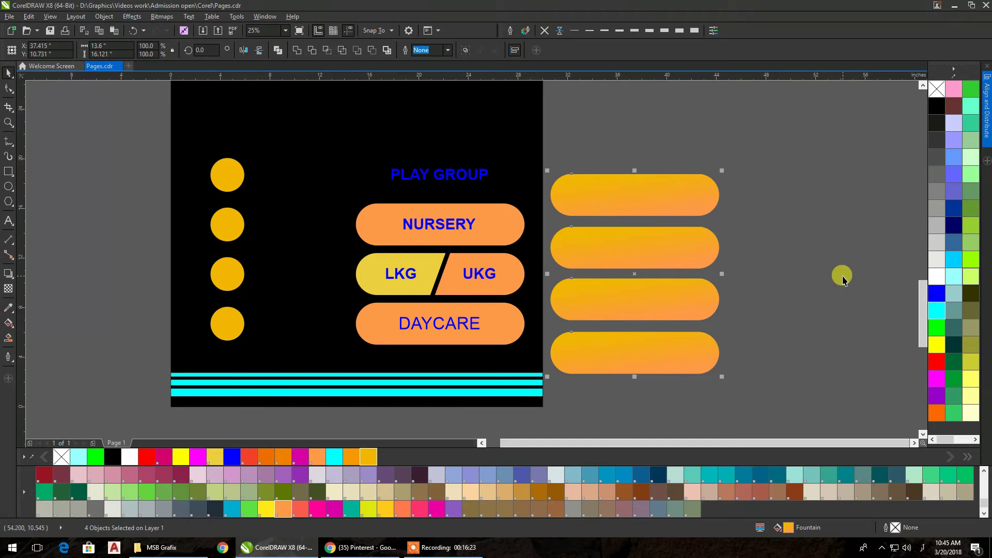
pyautogui.click(842, 277)
pyautogui.moveTo(775, 149); pyautogui.dragTo(546, 397)
pyautogui.moveTo(564, 355); pyautogui.dragTo(609, 307)
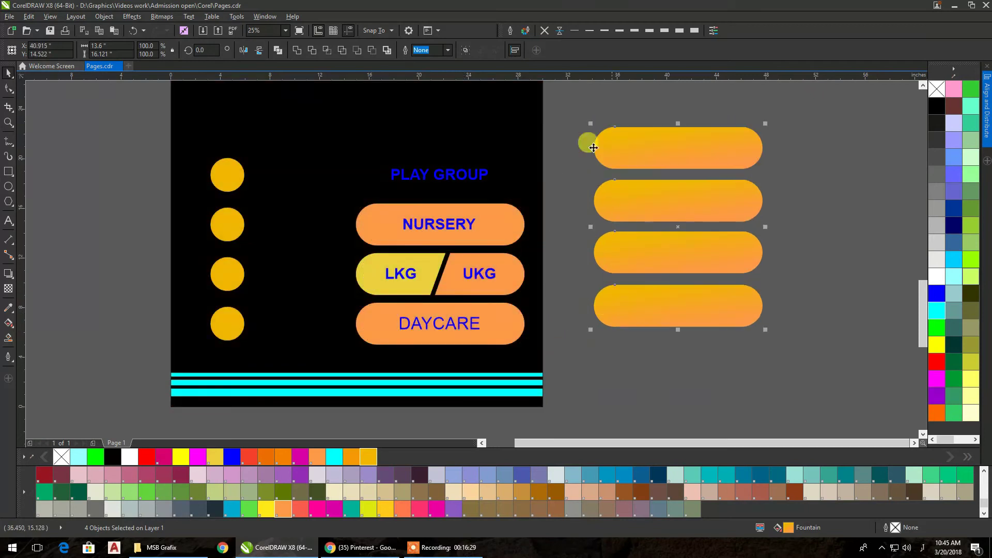
# - Distribute the four gradient bars evenly by their bottom edges and group them
pyautogui.click(987, 116)
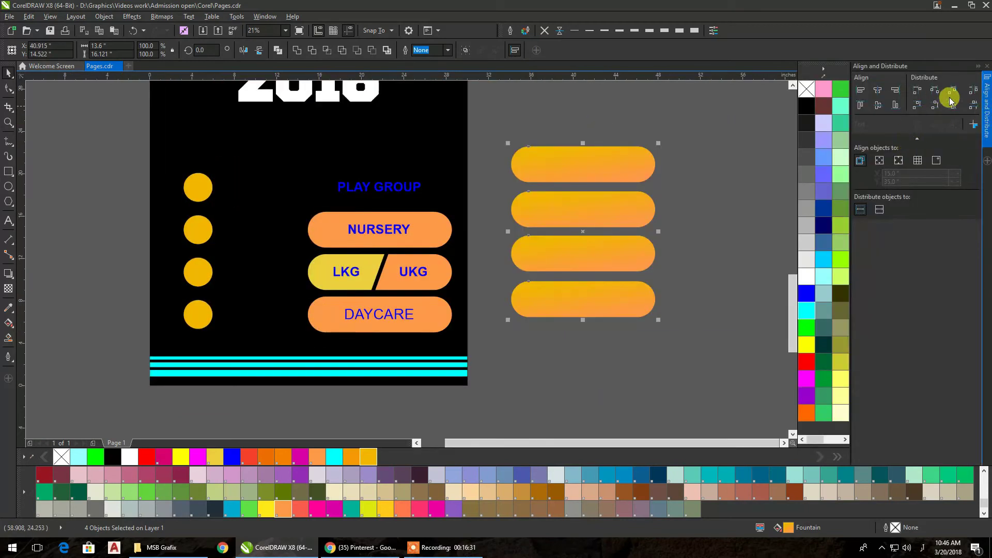
pyautogui.click(952, 106)
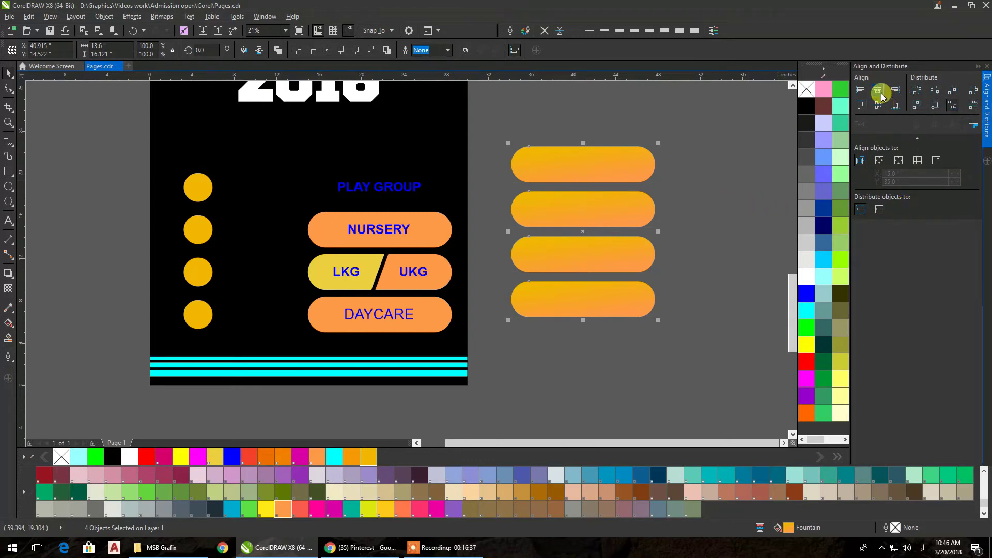
pyautogui.click(712, 139)
pyautogui.moveTo(711, 138); pyautogui.dragTo(494, 399)
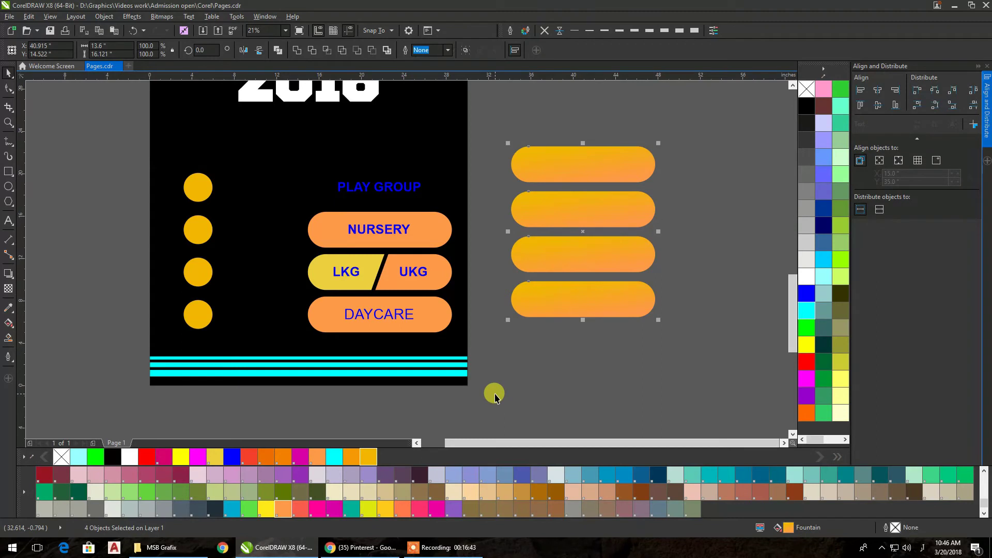
pyautogui.hotkey('ctrl', 'g')
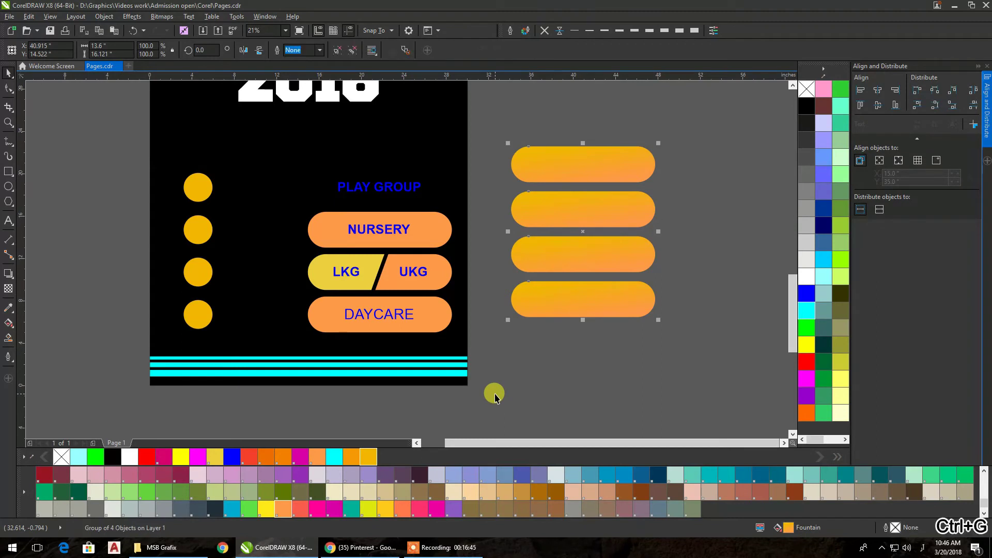
pyautogui.click(642, 411)
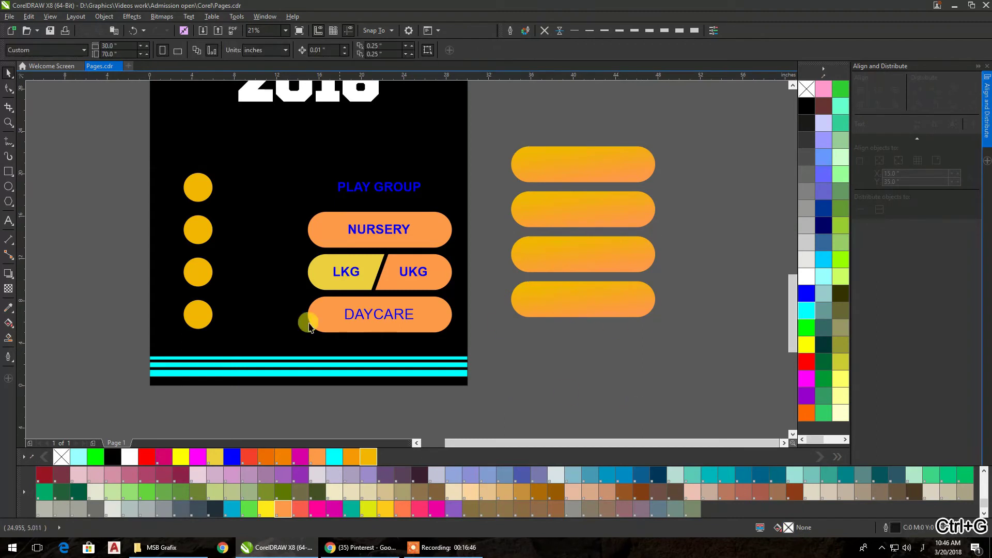
# - Draw a thin vertical rectangle about 0.29 in wide and 8.29 in high beside the gradient bars
pyautogui.click(8, 186)
pyautogui.press('F6')
pyautogui.moveTo(685, 239); pyautogui.dragTo(684, 330)
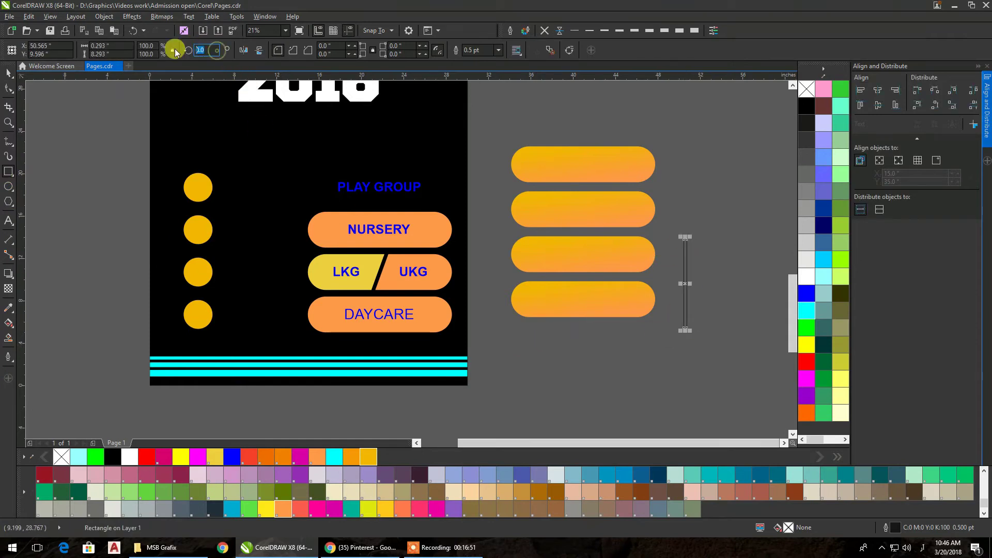
# - Rotate the thin rectangle about 34° clockwise around its centre and fill it yellow with no outline
pyautogui.click(7, 73)
pyautogui.click(684, 274)
pyautogui.moveTo(691, 236); pyautogui.dragTo(716, 250)
pyautogui.hotkey('ctrl', 'z')
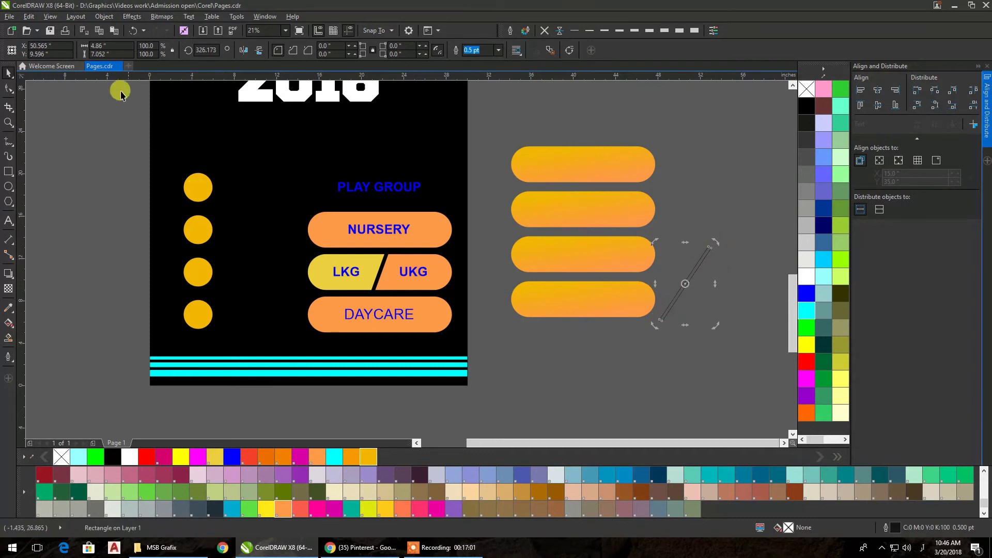
pyautogui.click(808, 344)
pyautogui.click(544, 30)
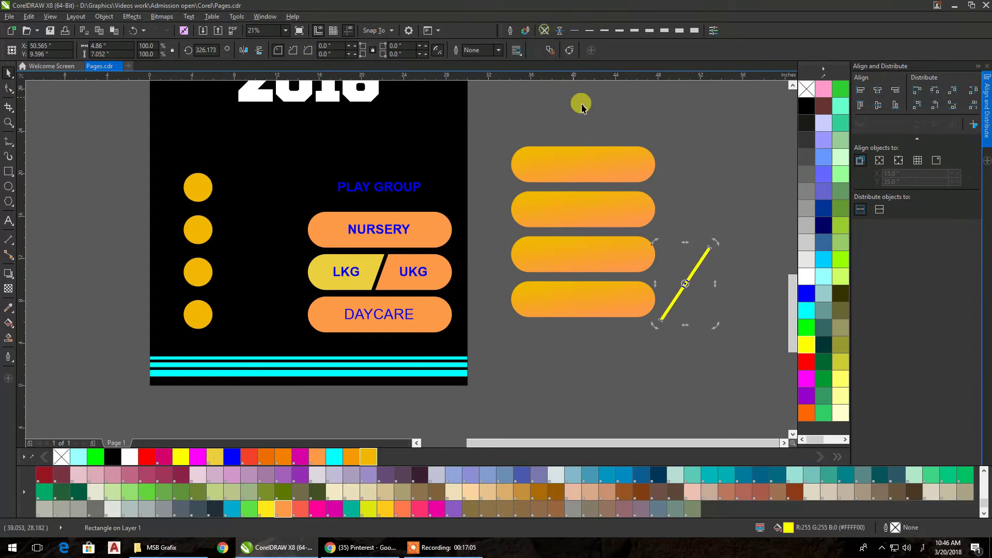
# - Ungroup the gradient bars and centre the slanted yellow strip horizontally on the third bar
pyautogui.click(625, 249)
pyautogui.click(340, 45)
pyautogui.moveTo(704, 252); pyautogui.dragTo(589, 244)
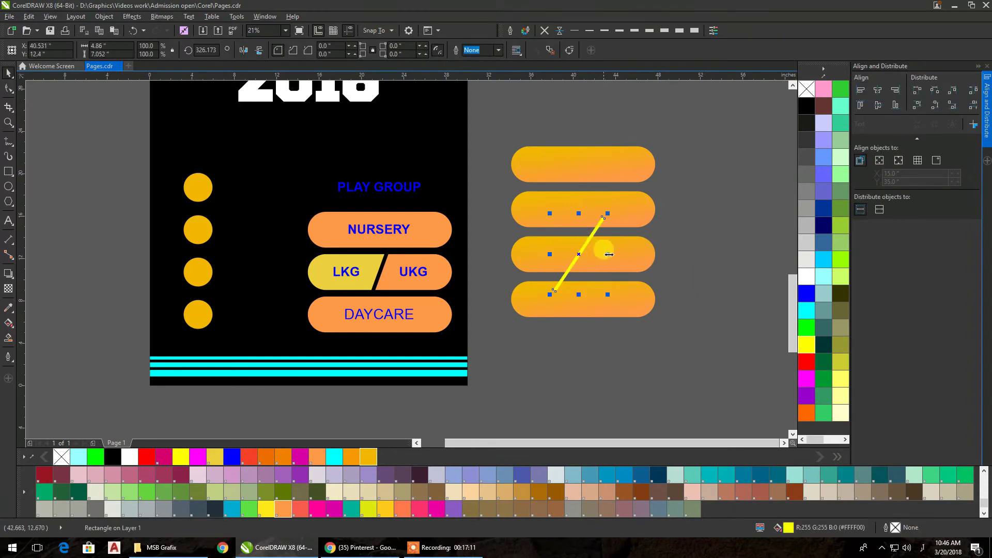
pyautogui.keyDown('shift'); pyautogui.click(651, 264); pyautogui.keyUp('shift')
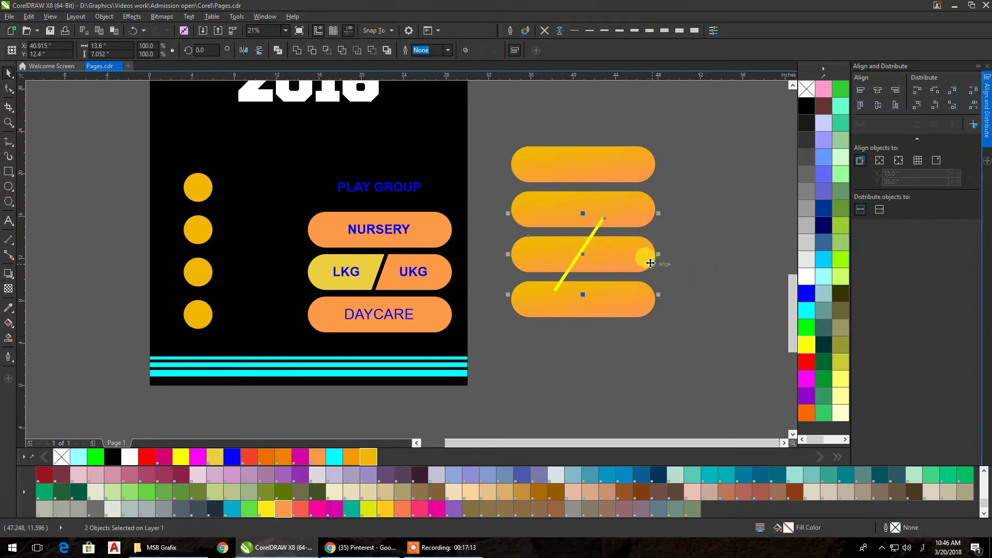
pyautogui.press('c')
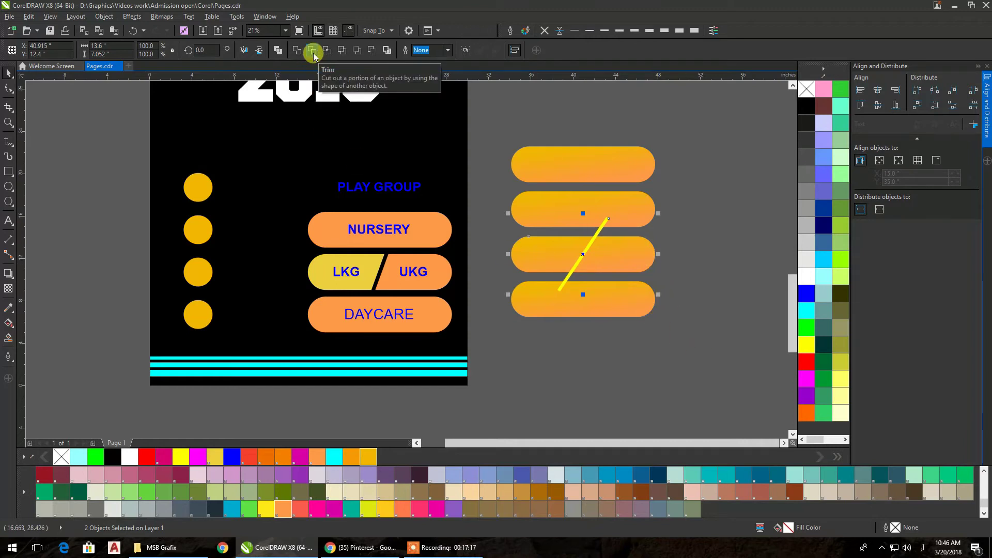
# - Trim the third gradient bar with the slanted yellow strip and delete the strip
pyautogui.click(313, 53)
pyautogui.click(712, 236)
pyautogui.click(598, 234)
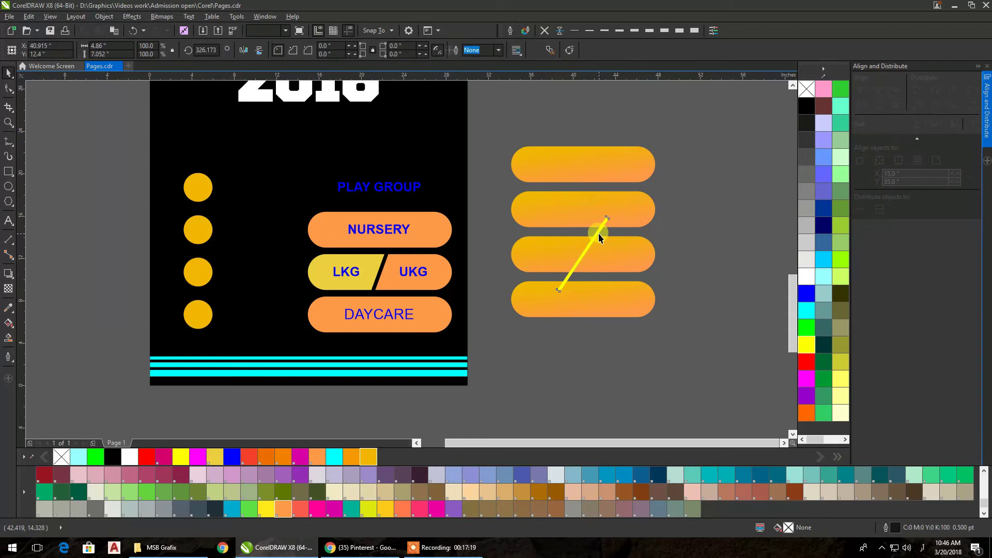
pyautogui.press('Delete')
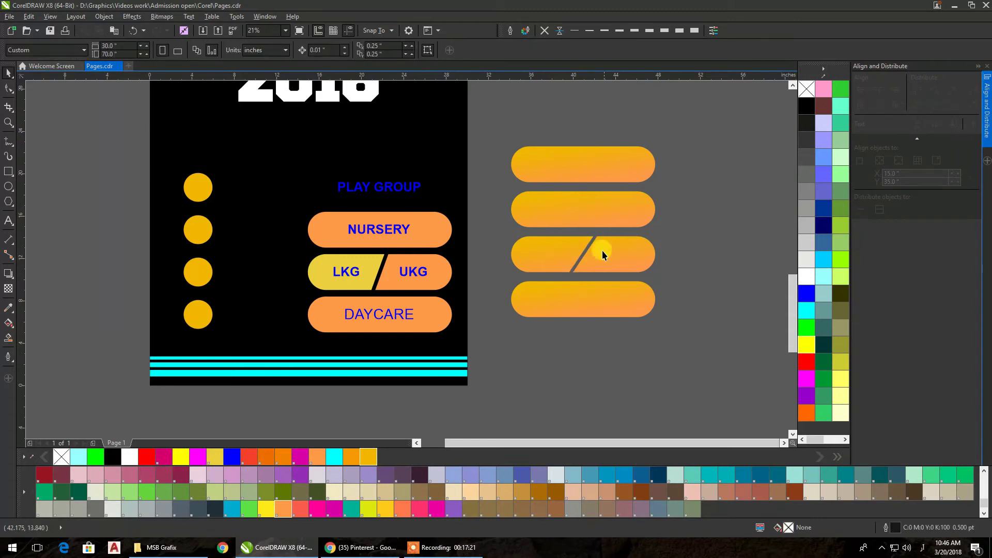
# - Group the four gradient bars, and group the five class-name texts separately
pyautogui.moveTo(698, 354); pyautogui.dragTo(483, 122)
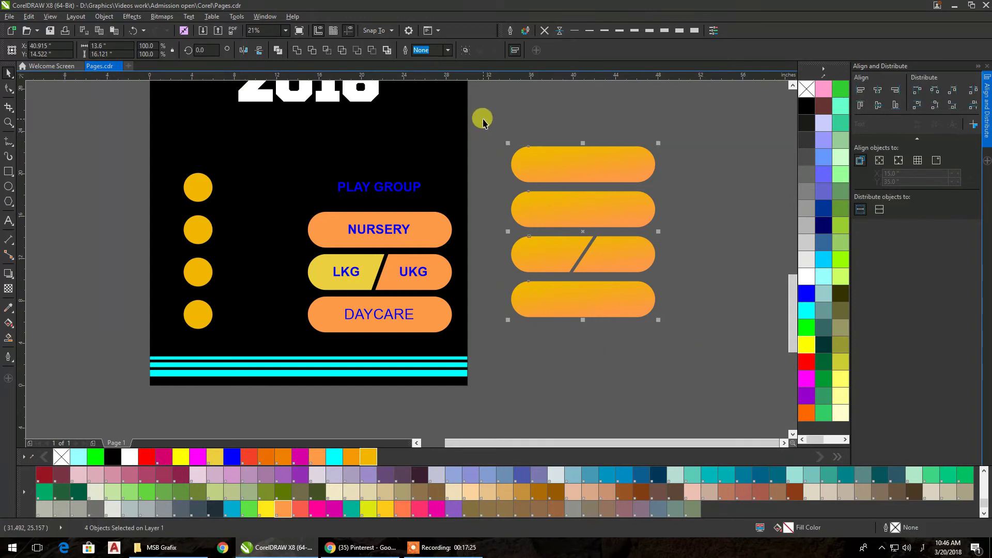
pyautogui.hotkey('ctrl', 'g')
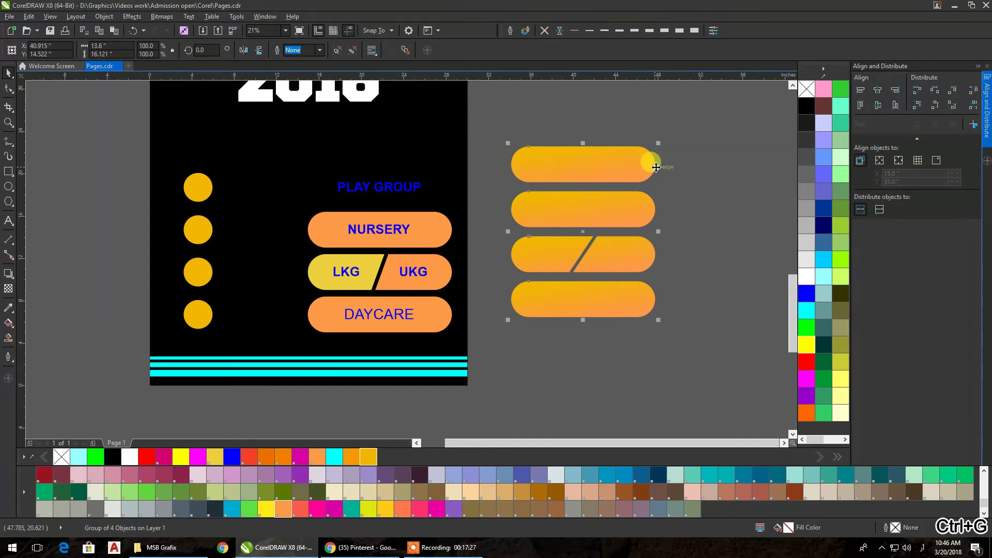
pyautogui.moveTo(493, 110); pyautogui.dragTo(325, 287)
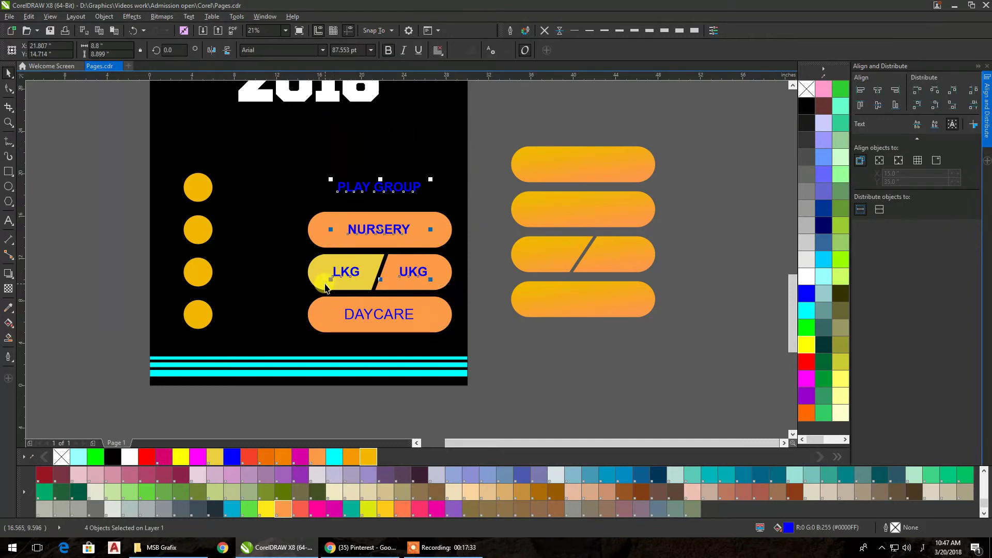
pyautogui.keyDown('shift'); pyautogui.click(364, 317); pyautogui.keyUp('shift')
pyautogui.hotkey('ctrl', 'g')
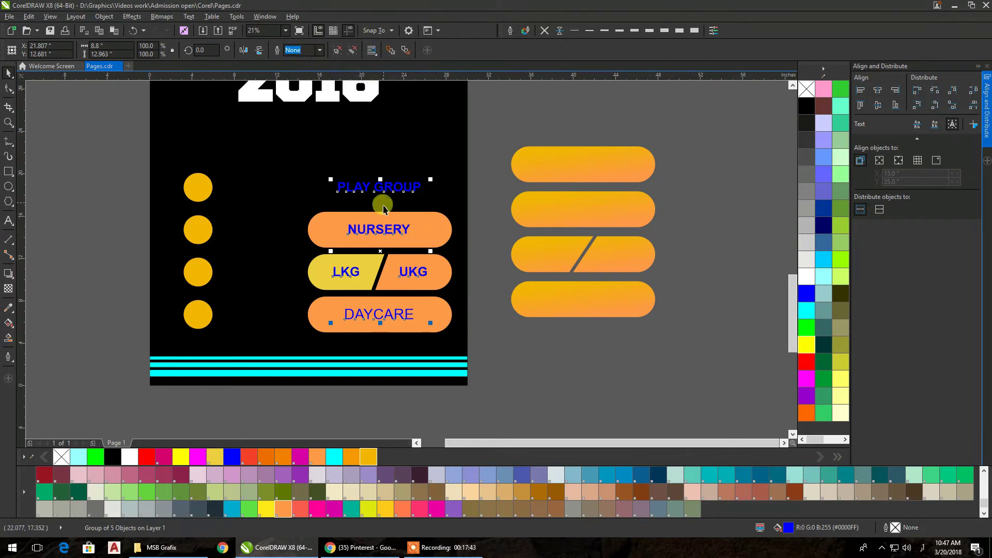
# - Move the class-name text group off the page beside the gradient bars and delete the old bars left on the banner
pyautogui.moveTo(380, 251); pyautogui.dragTo(718, 244)
pyautogui.moveTo(489, 132); pyautogui.dragTo(294, 348)
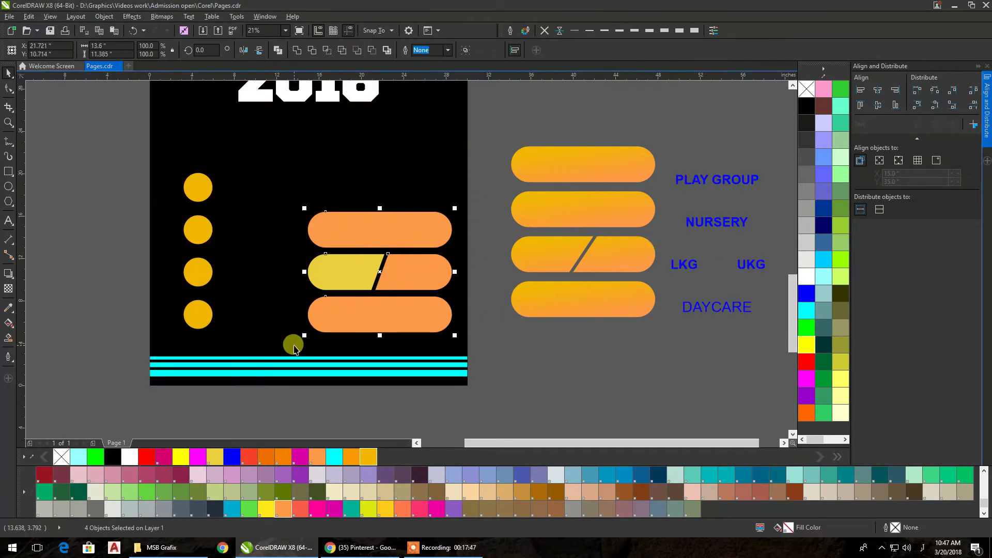
pyautogui.press('Delete')
# - Move the gradient bar group onto the banner beside the circles and place the class-name text group over it
pyautogui.click(558, 161)
pyautogui.moveTo(557, 162); pyautogui.dragTo(367, 177)
pyautogui.moveTo(360, 178); pyautogui.dragTo(359, 179)
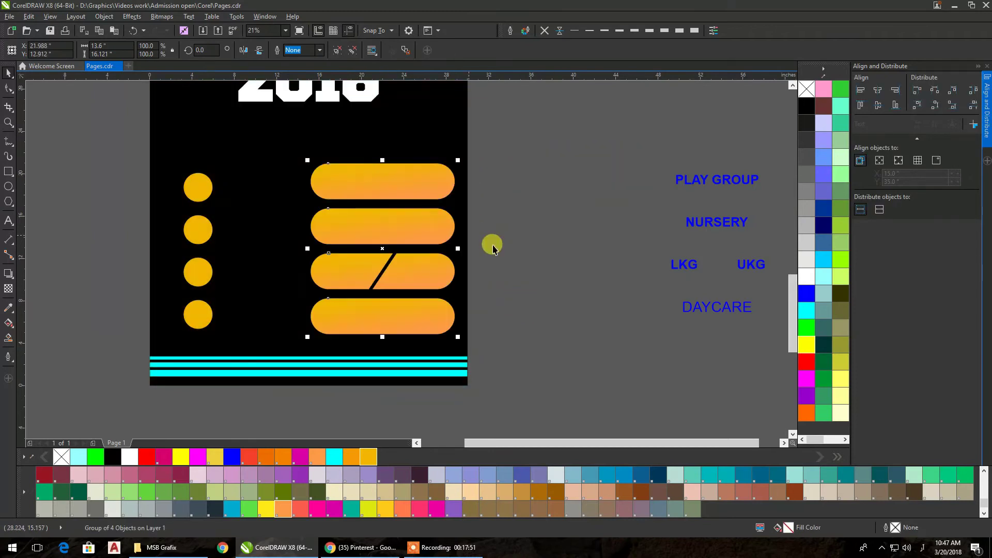
pyautogui.moveTo(708, 228); pyautogui.dragTo(426, 228)
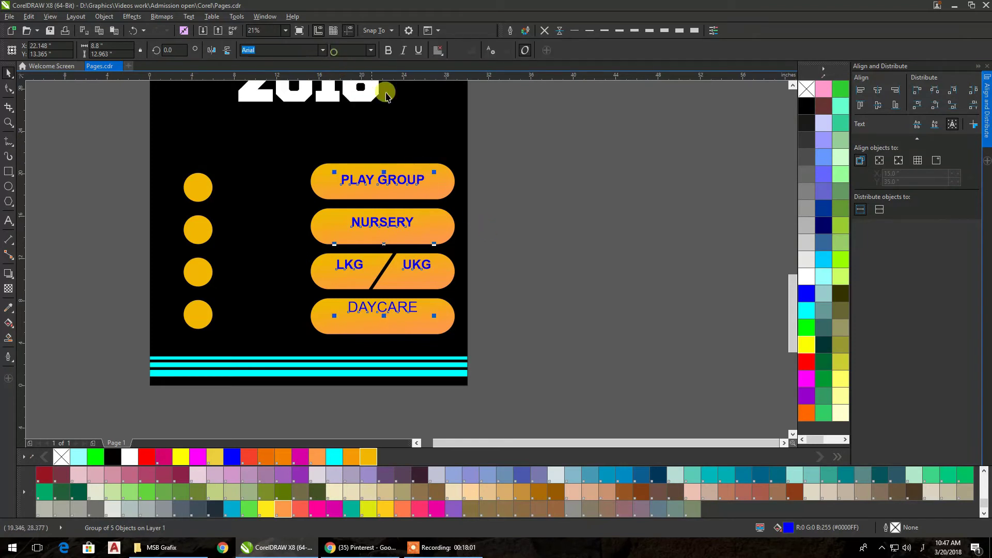
# - Ungroup the gradient bars and centre the PLAY GROUP text horizontally and vertically in the first bar
pyautogui.click(549, 173)
pyautogui.moveTo(528, 111); pyautogui.dragTo(300, 215)
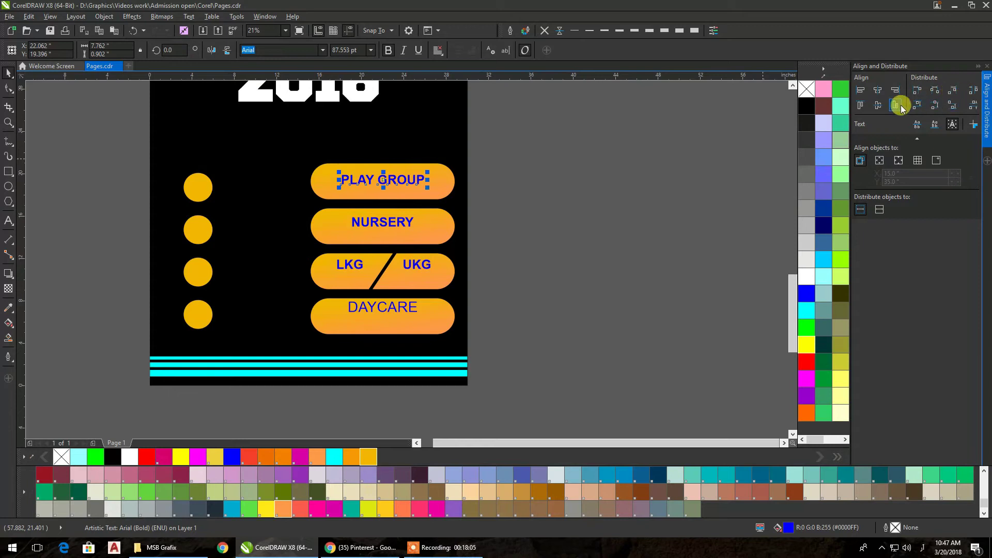
pyautogui.click(645, 118)
pyautogui.moveTo(506, 122); pyautogui.dragTo(296, 212)
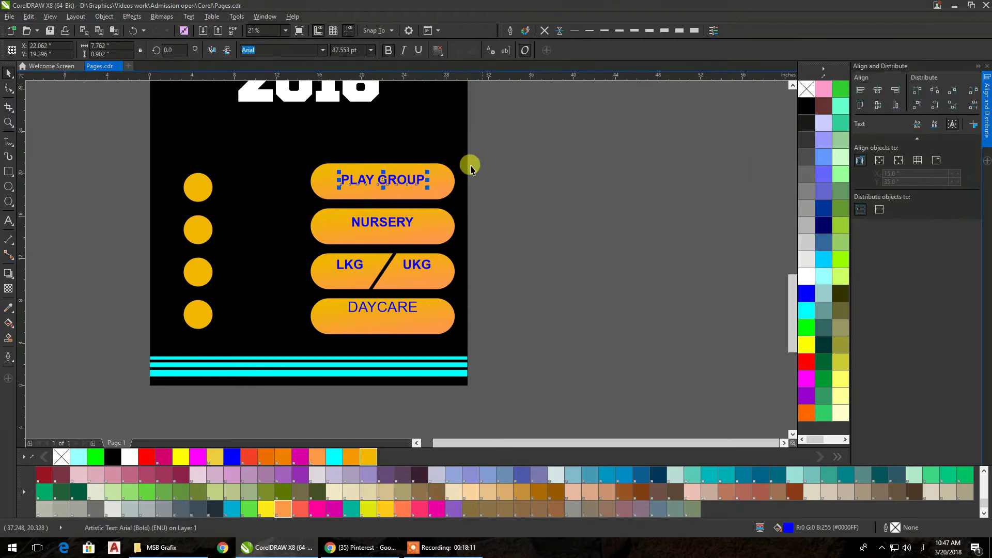
pyautogui.click(444, 170)
pyautogui.click(339, 51)
pyautogui.moveTo(529, 105); pyautogui.dragTo(300, 215)
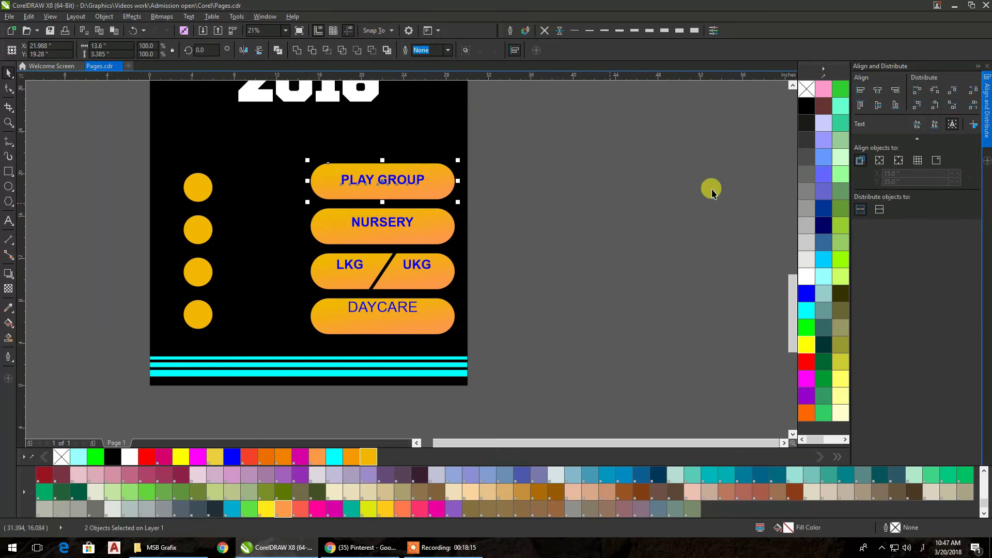
pyautogui.click(880, 92)
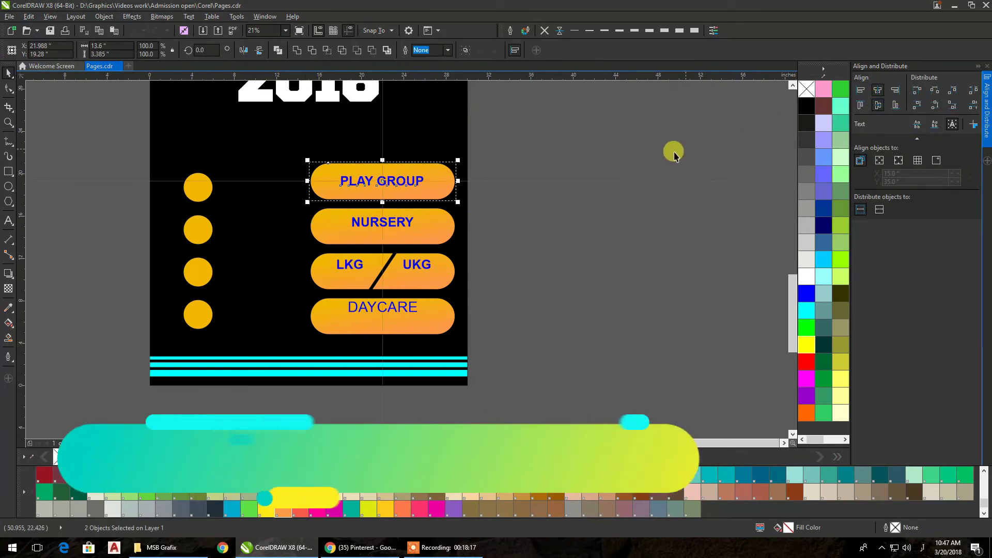
# - Centre the NURSERY text horizontally and vertically in the second gradient bar
pyautogui.click(641, 158)
pyautogui.moveTo(482, 193); pyautogui.dragTo(288, 255)
pyautogui.click(878, 90)
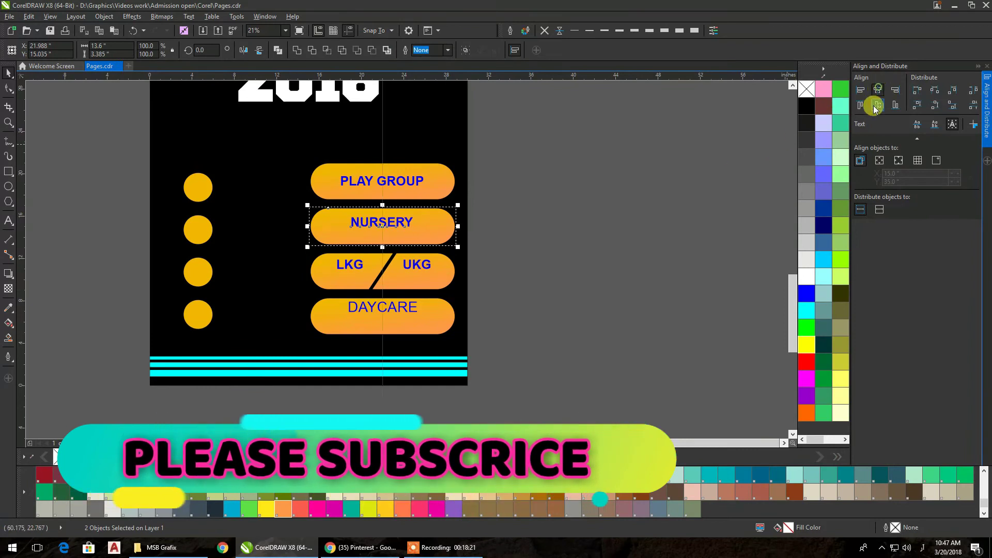
pyautogui.click(878, 105)
# - Break the third gradient bar apart into its two separate halves
pyautogui.click(598, 186)
pyautogui.moveTo(523, 241); pyautogui.dragTo(370, 296)
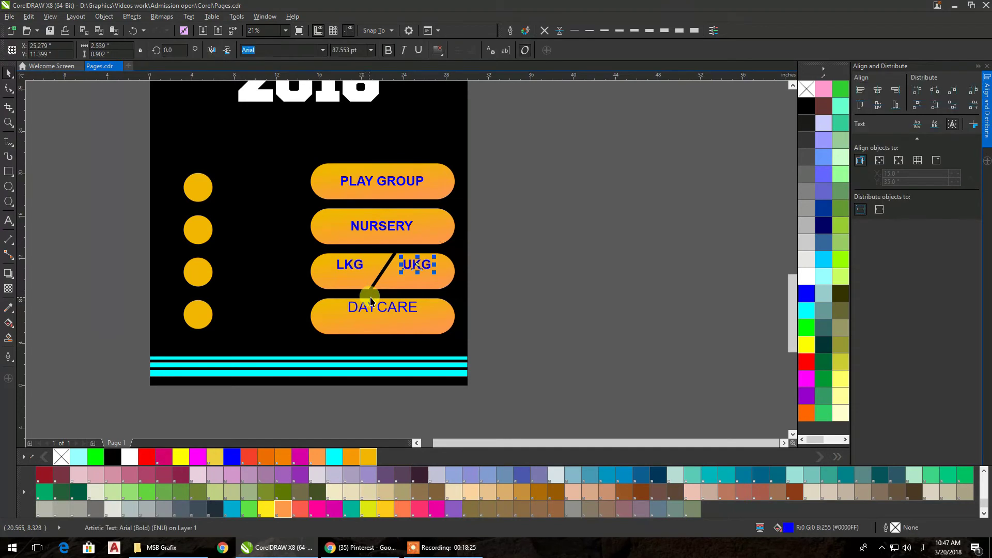
pyautogui.click(448, 268)
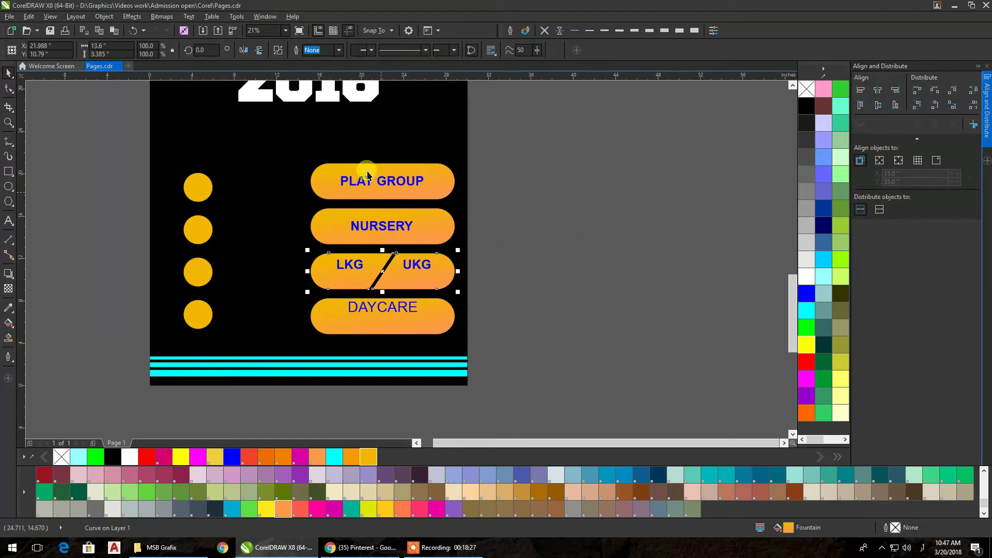
pyautogui.click(280, 50)
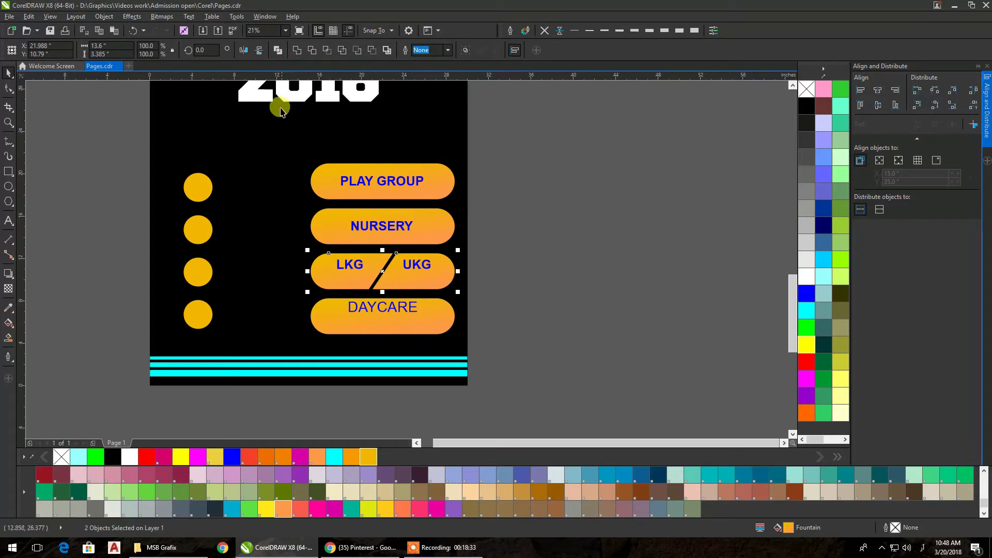
# - Centre the UKG and LKG texts horizontally and vertically, each in its own half of the third bar
pyautogui.moveTo(531, 218); pyautogui.dragTo(355, 303)
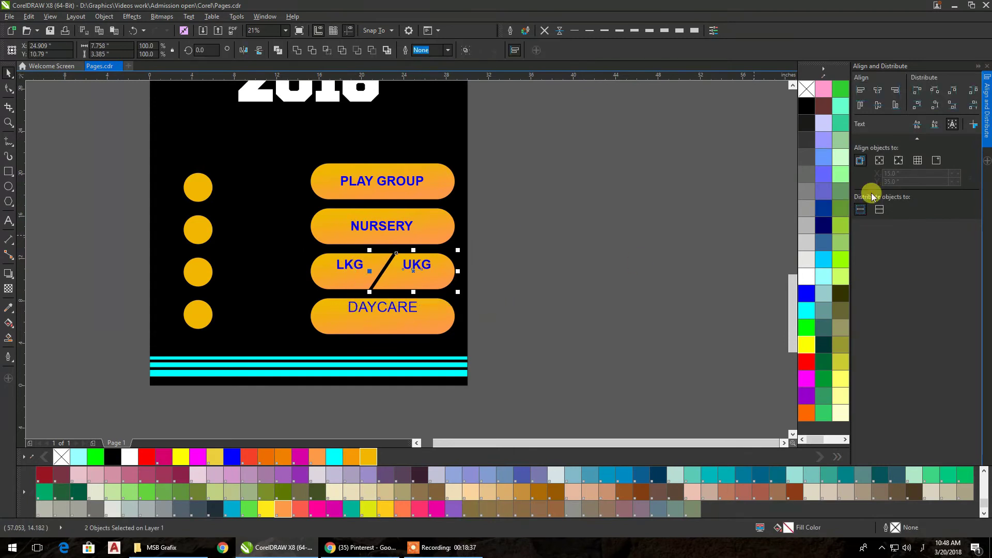
pyautogui.click(878, 105)
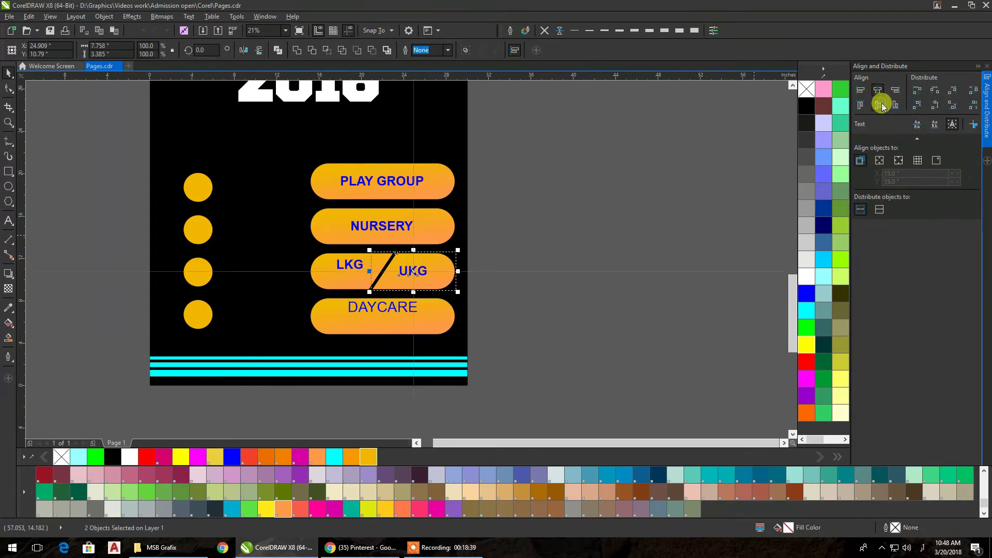
pyautogui.click(670, 174)
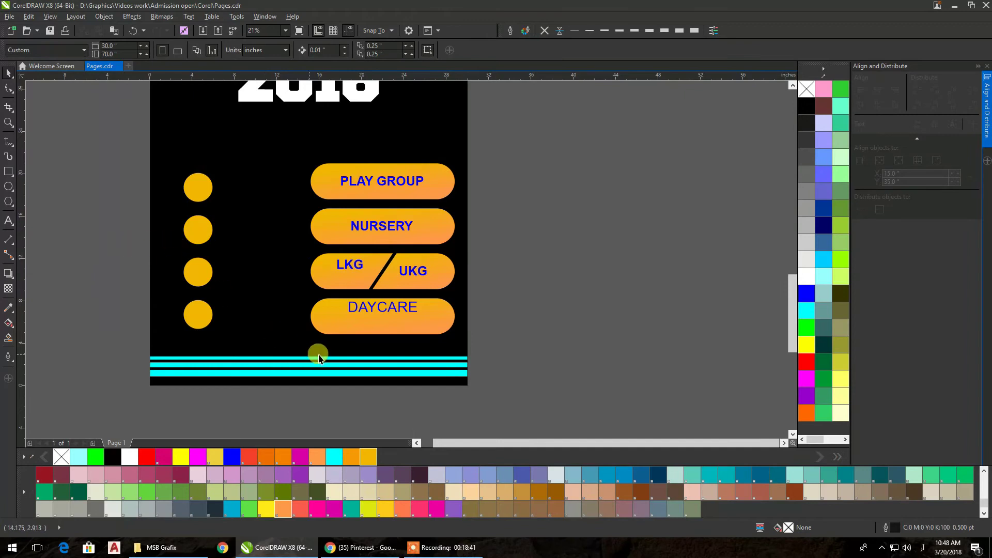
pyautogui.moveTo(397, 408); pyautogui.dragTo(282, 243)
pyautogui.click(878, 105)
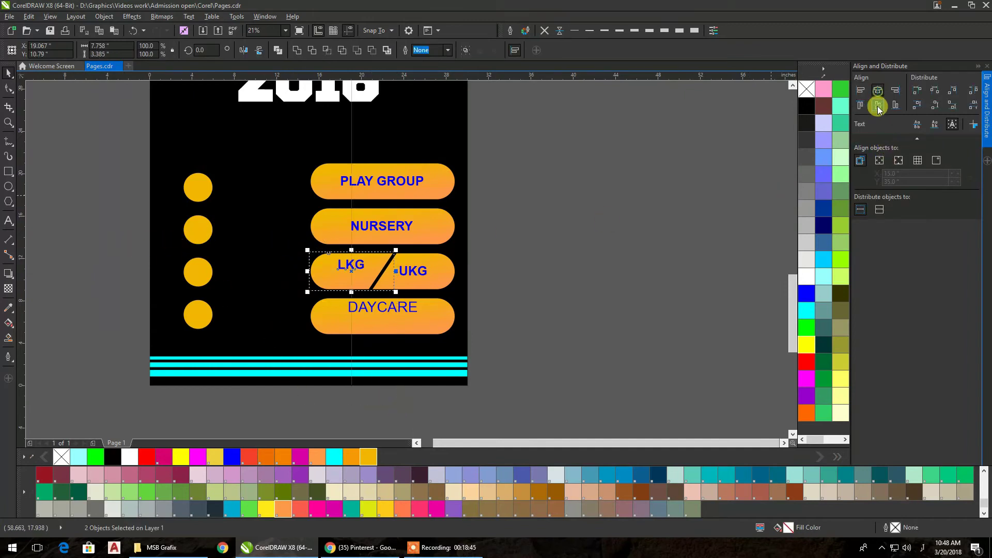
pyautogui.click(650, 218)
# - Centre the DAYCARE text horizontally and vertically in the fourth gradient bar
pyautogui.hscroll(-2, 572, 443)
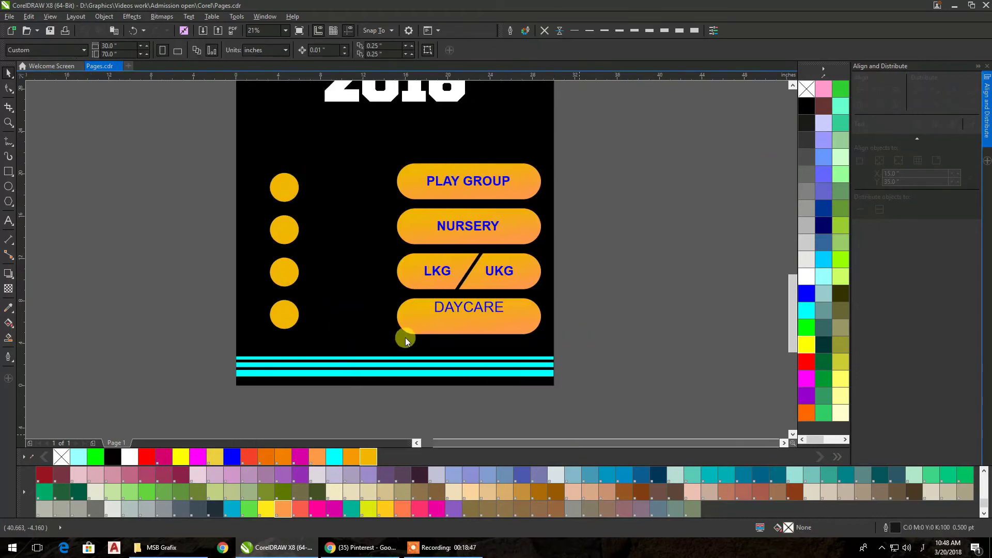
pyautogui.moveTo(625, 409); pyautogui.dragTo(360, 289)
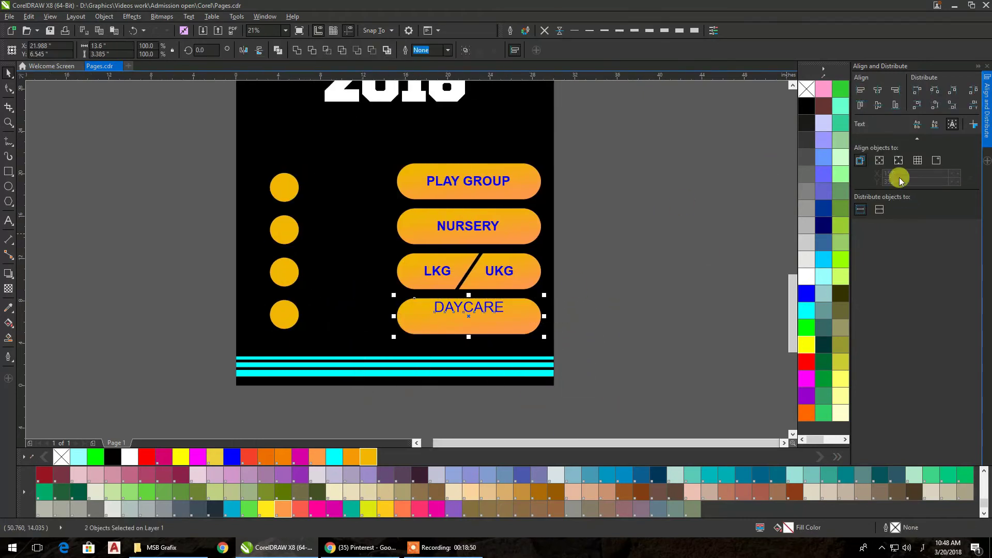
pyautogui.click(878, 105)
pyautogui.click(744, 174)
# - Make the LKG, UKG and DAYCARE texts all bold
pyautogui.moveTo(645, 370); pyautogui.dragTo(415, 260)
pyautogui.click(388, 50)
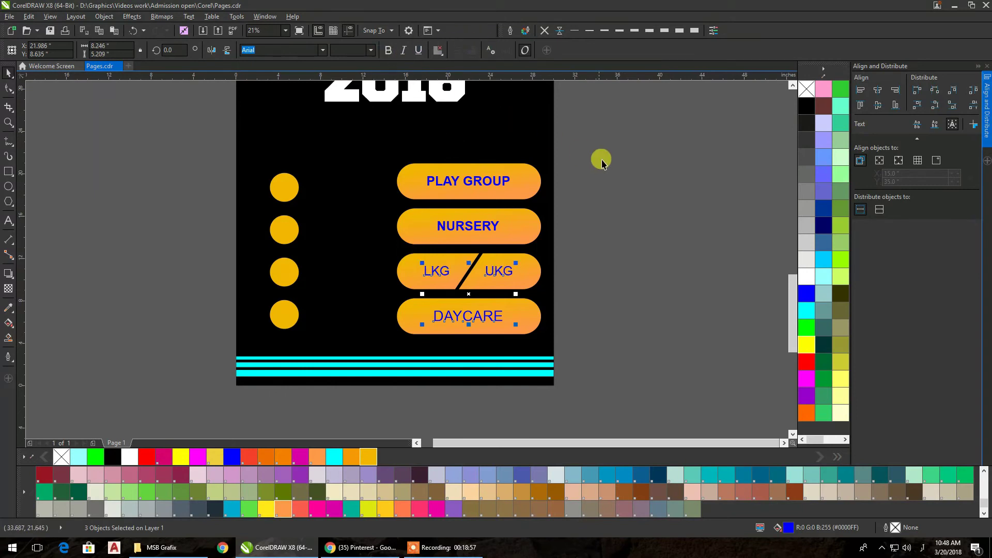
pyautogui.click(388, 50)
pyautogui.click(589, 186)
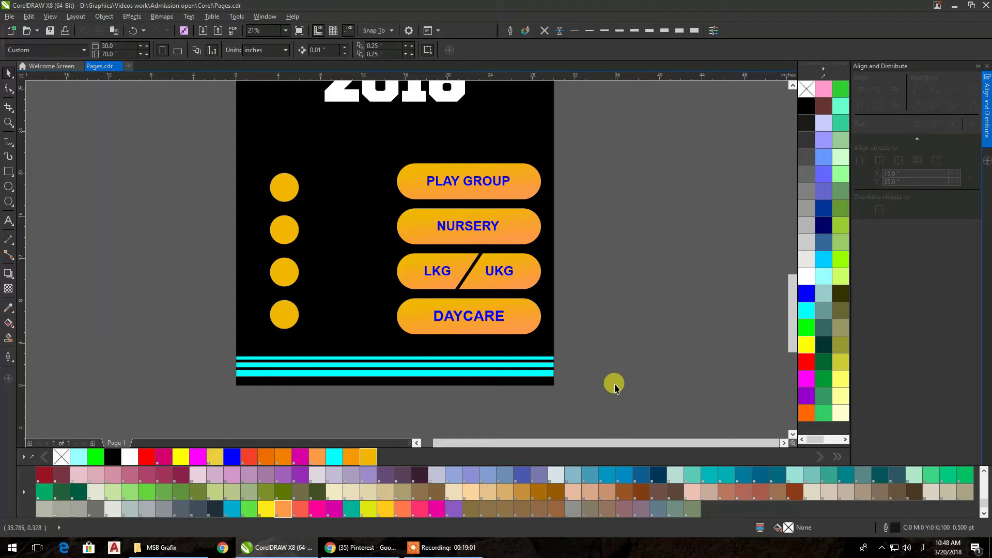
pyautogui.scroll(-3, 591, 243)
pyautogui.scroll(3, 501, 239)
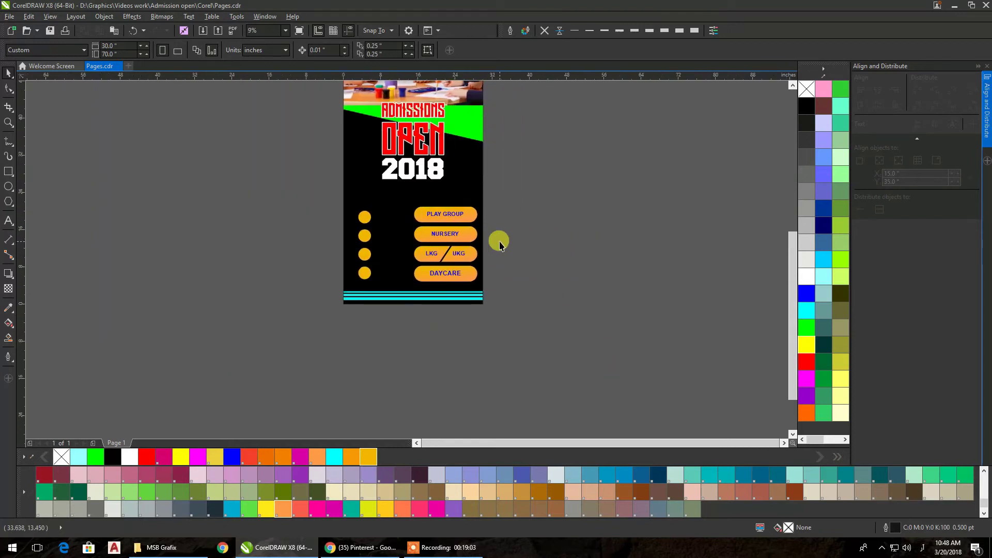
pyautogui.scroll(2, 443, 251)
pyautogui.scroll(-2, 443, 247)
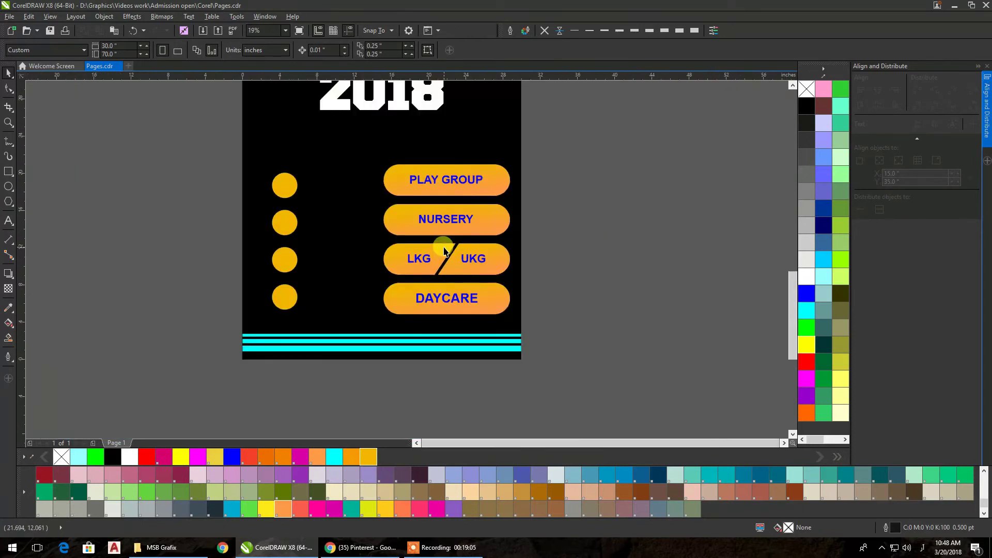
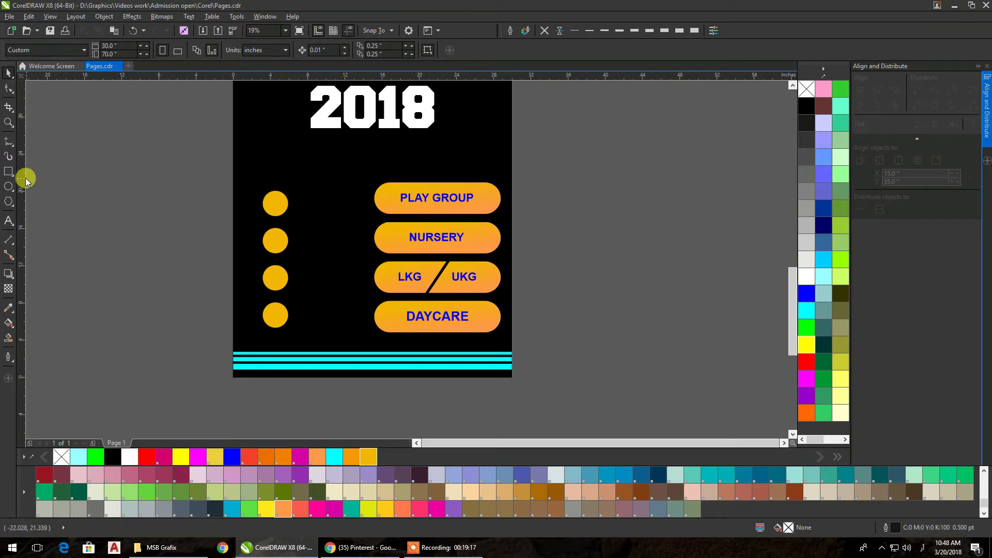
pyautogui.click(13, 145)
pyautogui.click(14, 153)
pyautogui.click(12, 145)
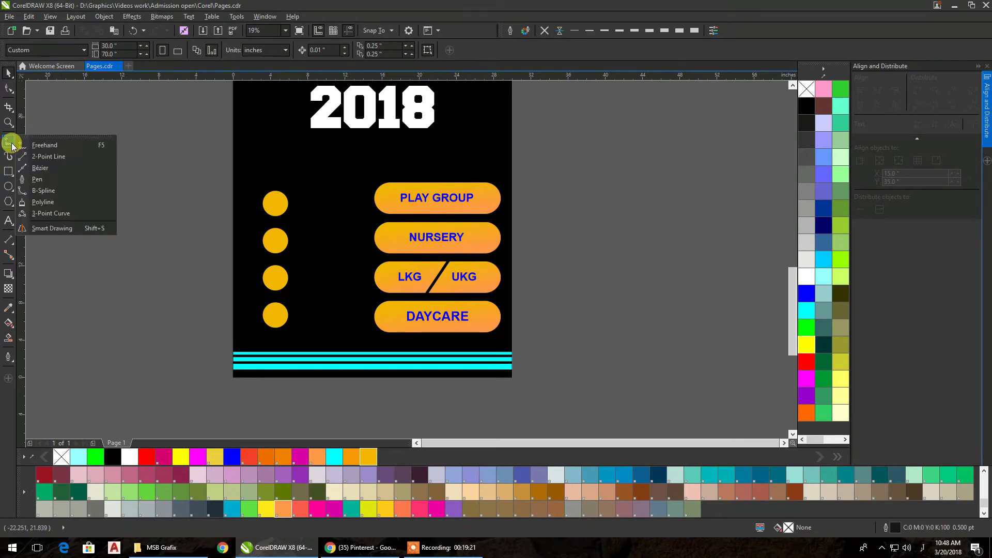
pyautogui.click(41, 155)
pyautogui.moveTo(84, 171); pyautogui.dragTo(209, 175)
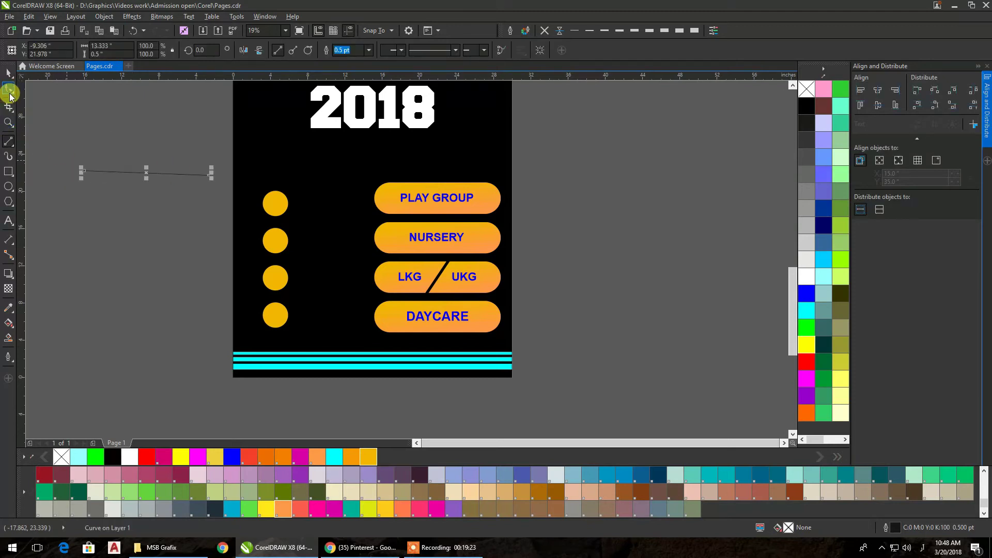
pyautogui.click(8, 74)
pyautogui.press('Delete')
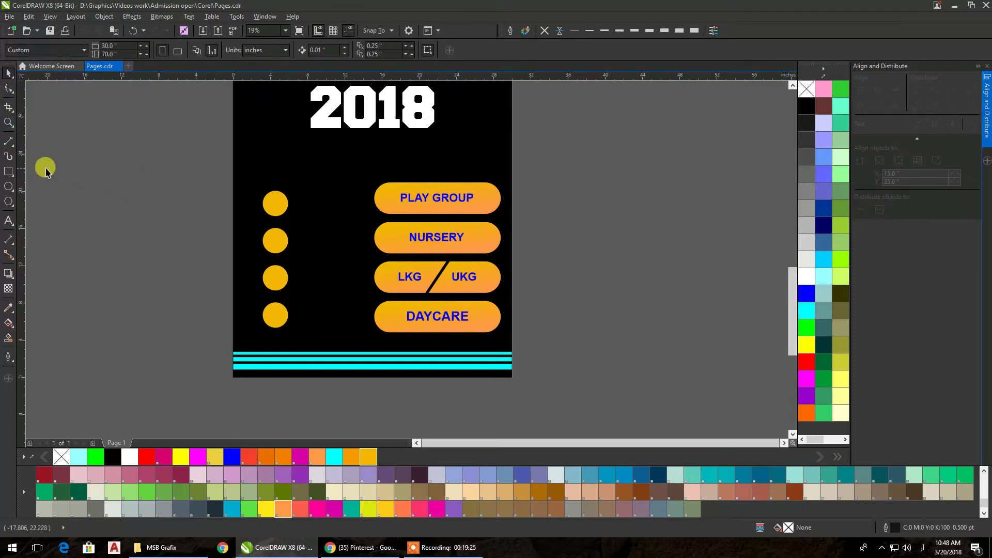
# - Draw a nearly horizontal straight line about 15.8 inches long beside the banner with the Pen tool
pyautogui.click(8, 143)
pyautogui.click(14, 150)
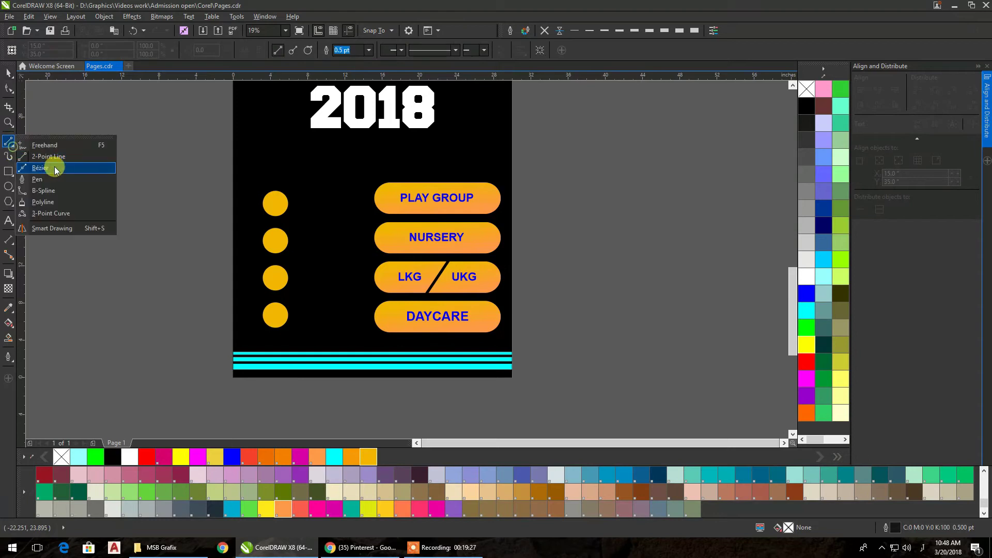
pyautogui.click(52, 177)
pyautogui.click(72, 181)
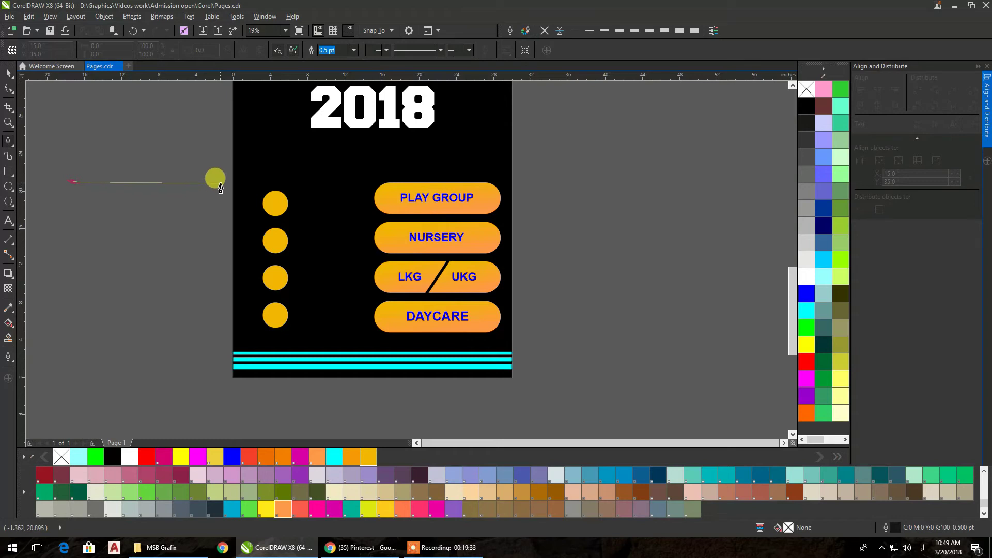
pyautogui.click(222, 182)
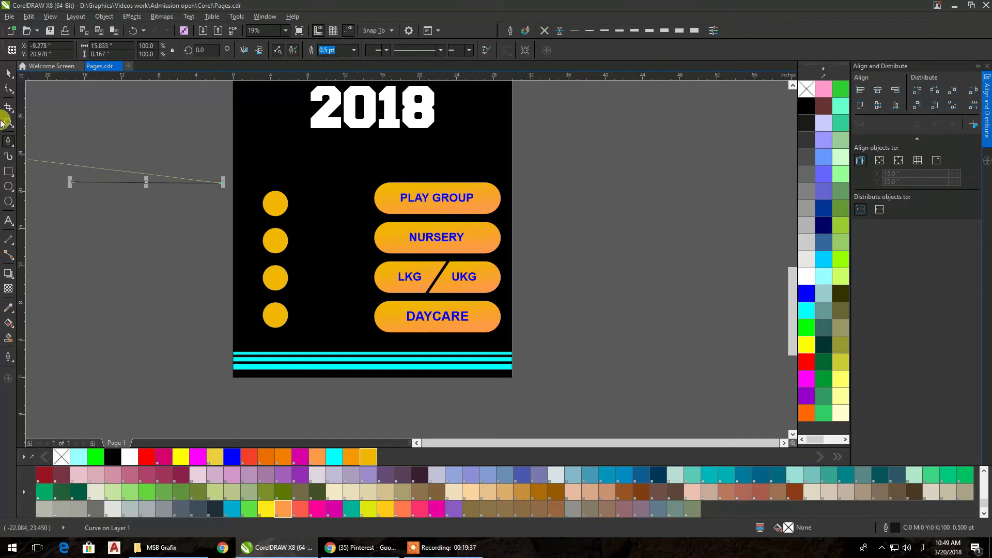
pyautogui.click(9, 72)
# - Add a node near the line's left end with the Shape tool and shorten the line to about 14.8 inches
pyautogui.scroll(4, 75, 182)
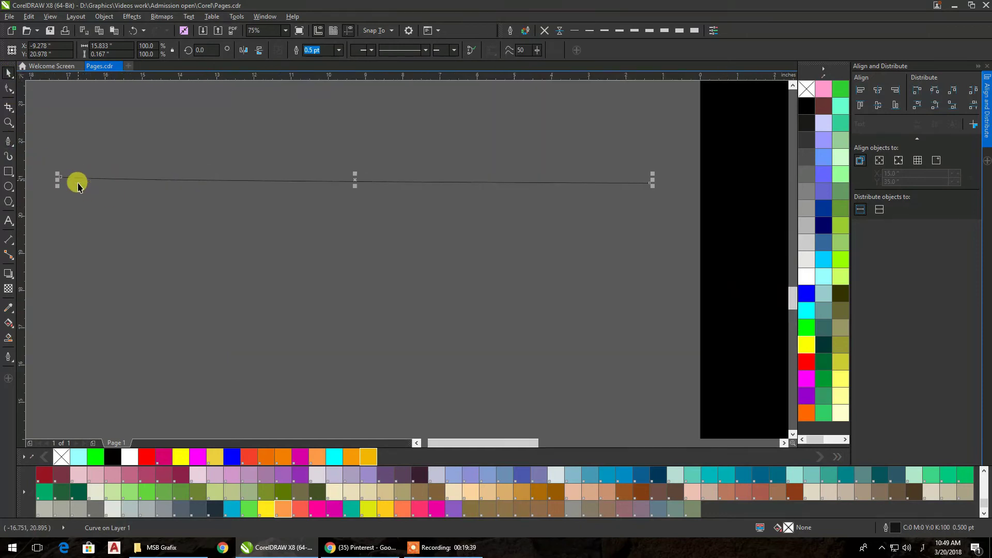
pyautogui.click(259, 205)
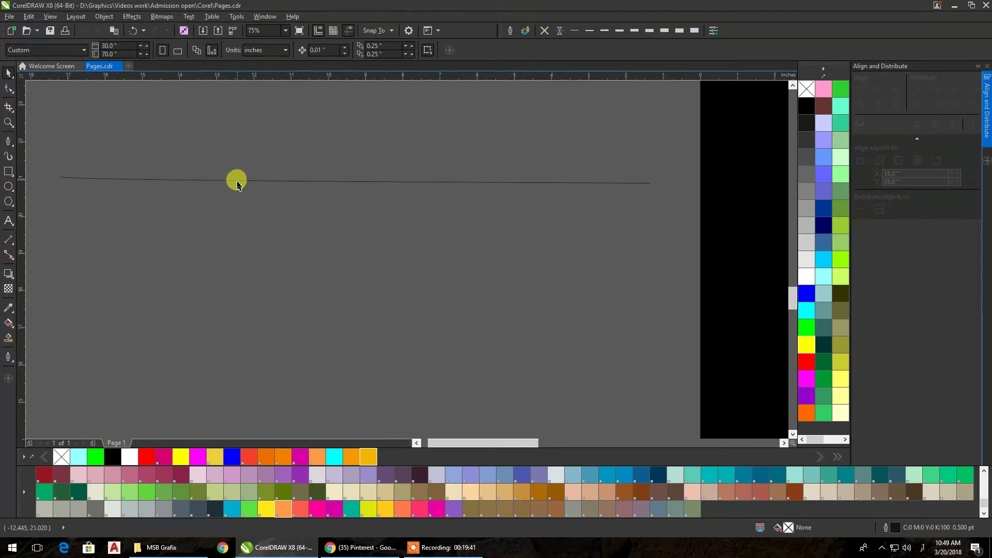
pyautogui.click(66, 178)
pyautogui.moveTo(61, 179); pyautogui.dragTo(39, 155)
pyautogui.moveTo(94, 208); pyautogui.dragTo(95, 207)
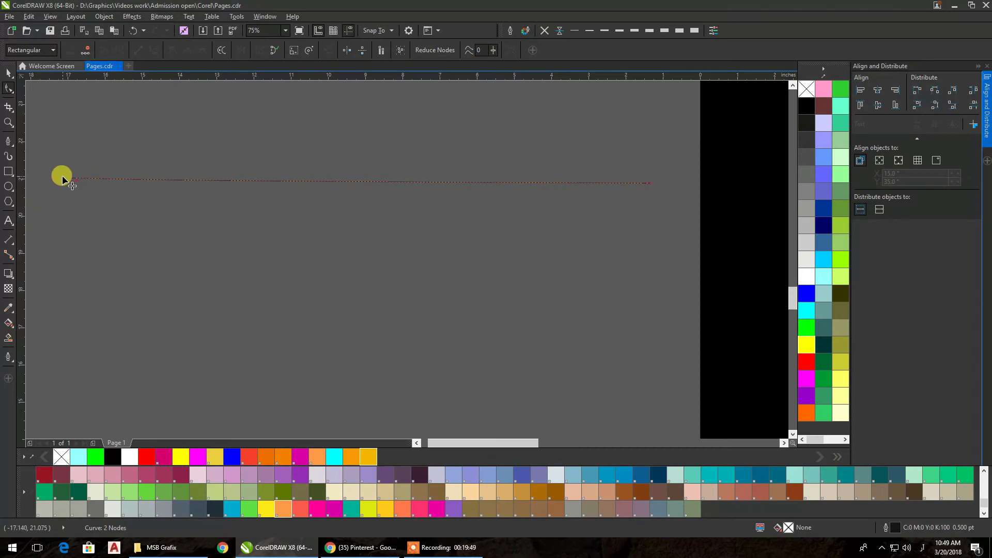
pyautogui.doubleClick(98, 179)
pyautogui.click(82, 193)
pyautogui.click(88, 52)
pyautogui.moveTo(57, 132); pyautogui.dragTo(658, 220)
# - Move the line onto the banner so it runs from the first circle's centre to the PLAY GROUP bar
pyautogui.click(9, 73)
pyautogui.scroll(-3, 220, 150)
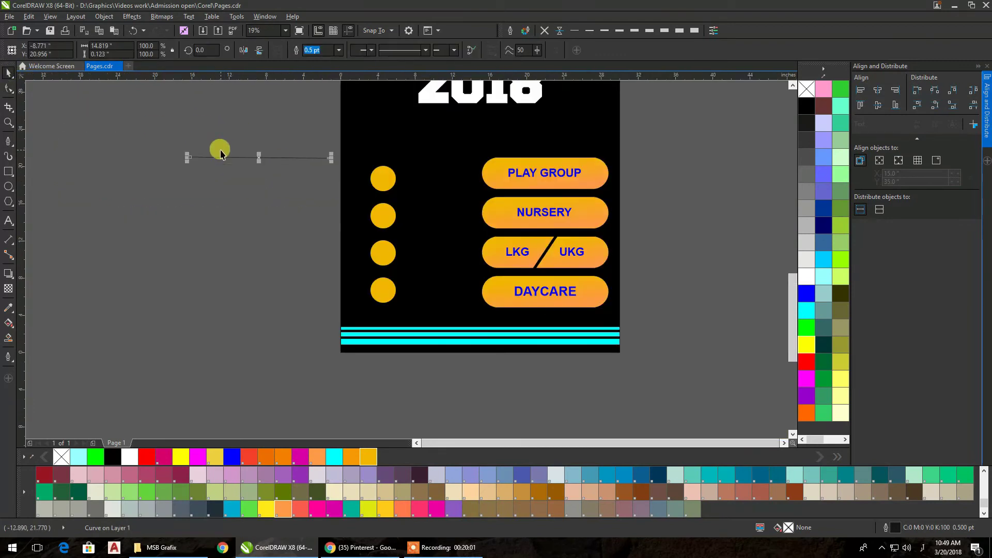
pyautogui.moveTo(218, 156); pyautogui.dragTo(383, 179)
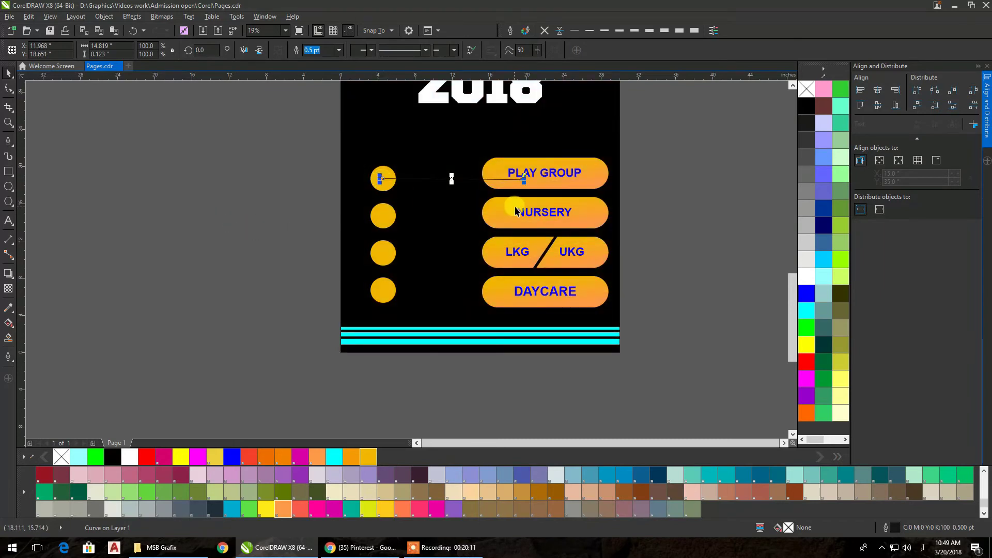
# - Group the PLAY GROUP bar with its text, and group the NURSERY bar with its text
pyautogui.moveTo(606, 161); pyautogui.dragTo(456, 211)
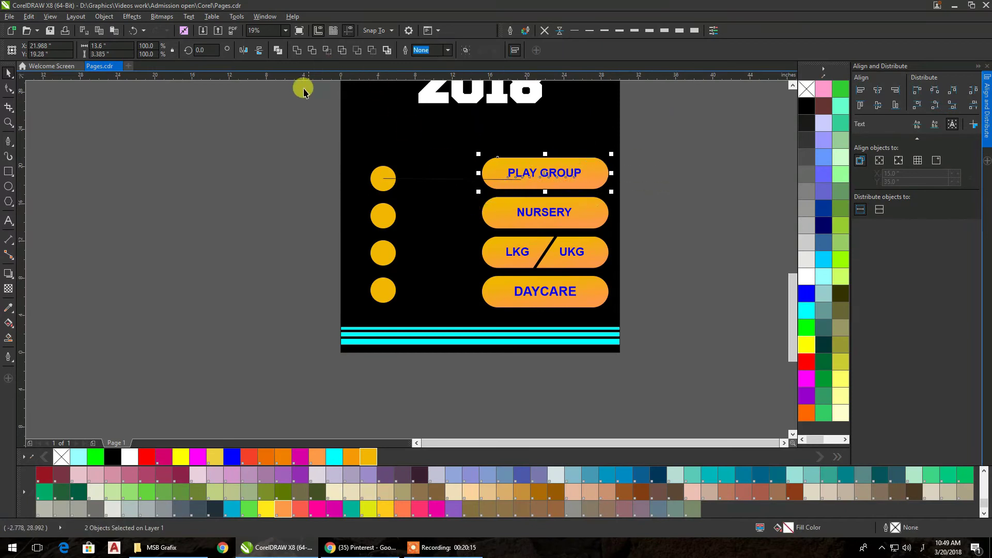
pyautogui.rightClick(566, 172)
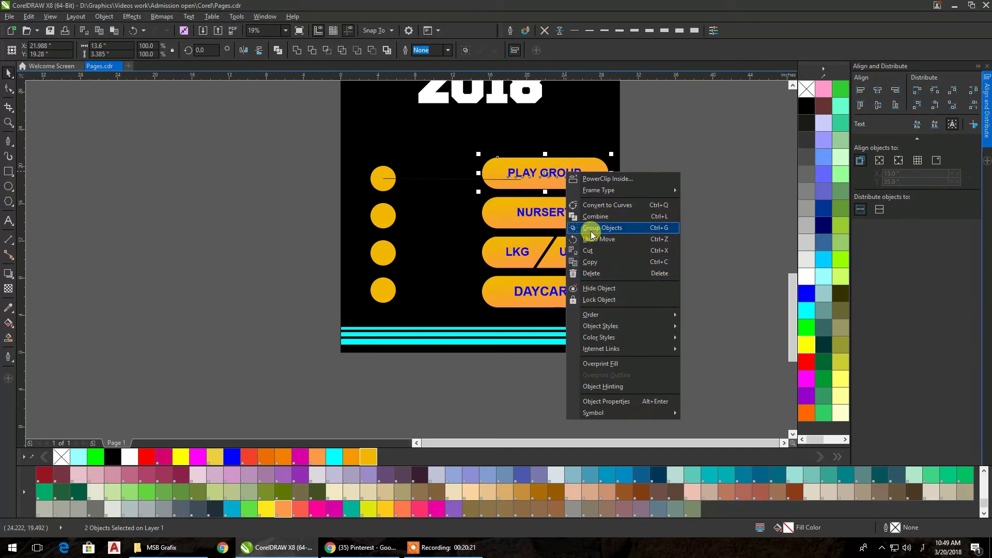
pyautogui.click(592, 227)
pyautogui.moveTo(645, 180); pyautogui.dragTo(469, 244)
pyautogui.rightClick(526, 219)
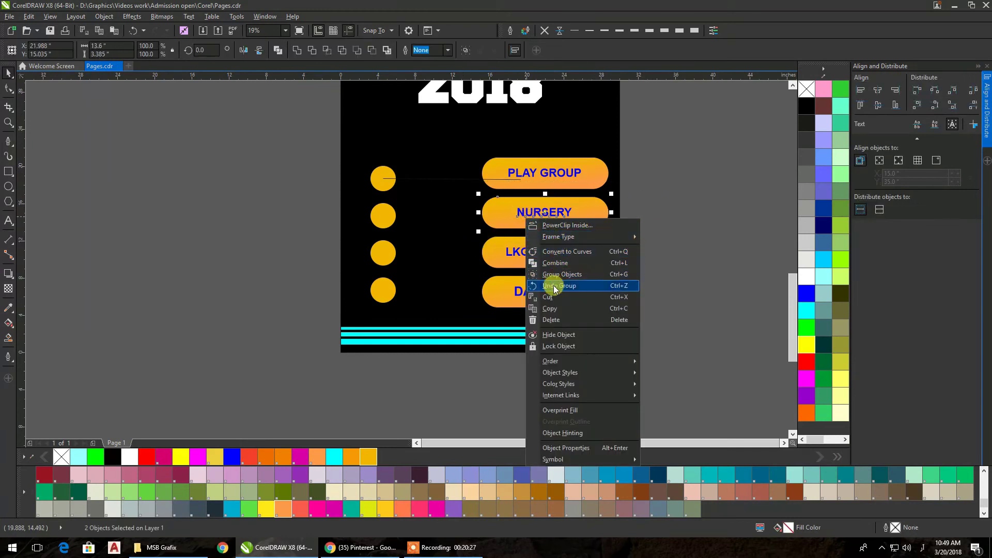
pyautogui.click(556, 274)
# - Group the LKG / UKG bar with its texts and divider, and group the DAYCARE bar with its text
pyautogui.moveTo(654, 204); pyautogui.dragTo(478, 283)
pyautogui.rightClick(505, 258)
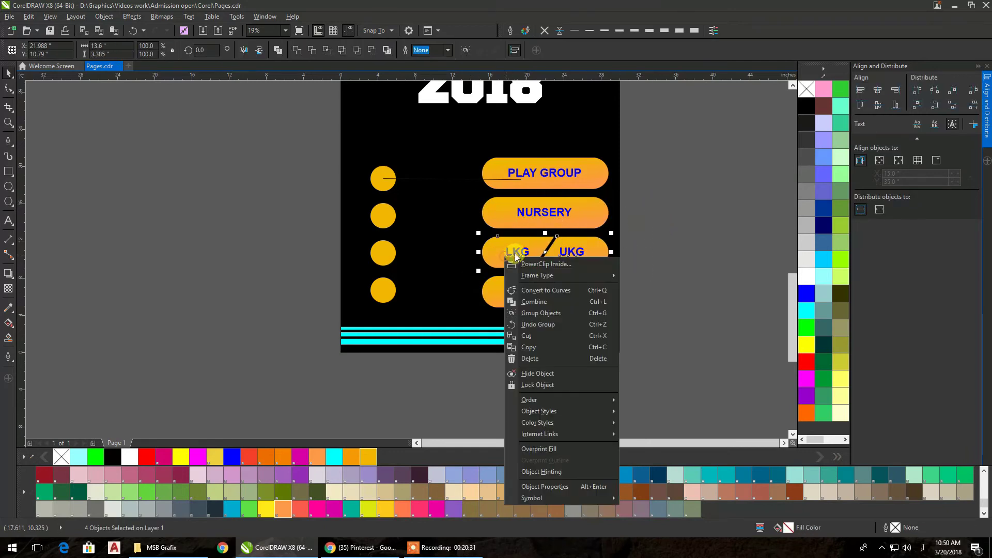
pyautogui.click(534, 313)
pyautogui.moveTo(654, 248); pyautogui.dragTo(454, 341)
pyautogui.rightClick(522, 290)
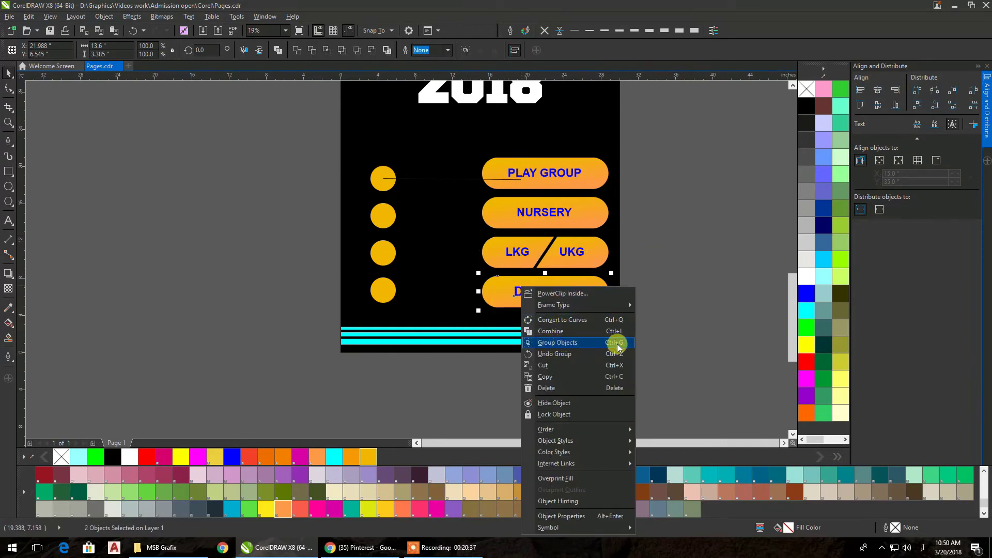
pyautogui.click(585, 347)
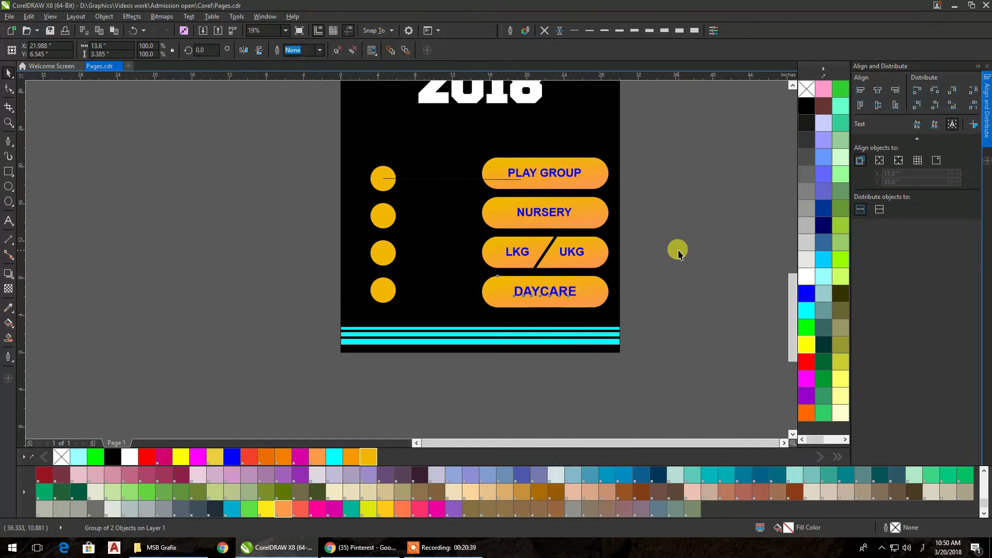
pyautogui.click(676, 248)
pyautogui.click(528, 174)
pyautogui.click(531, 207)
pyautogui.click(531, 247)
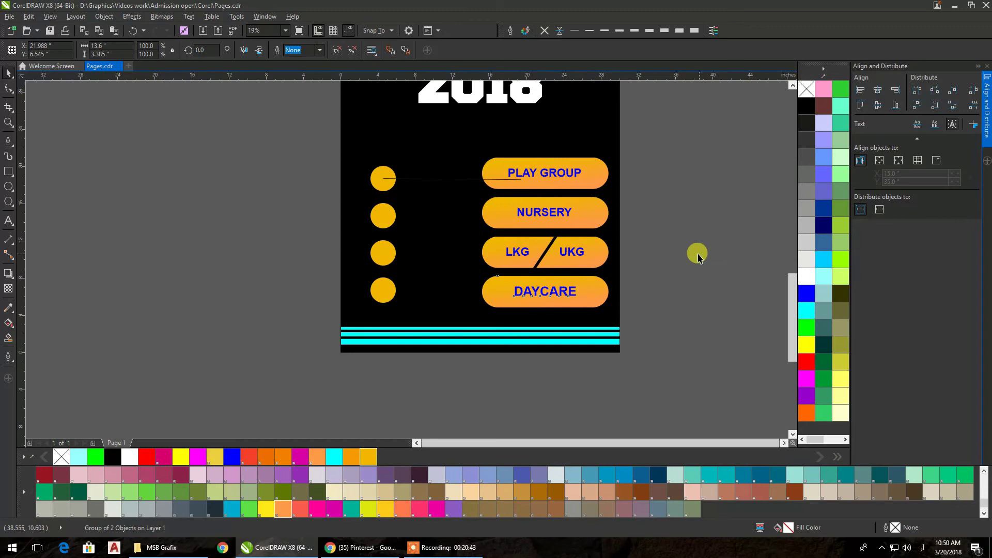
pyautogui.click(695, 255)
# - Collapse the Align and Distribute docker and change the connecting line's outline colour to white
pyautogui.click(453, 184)
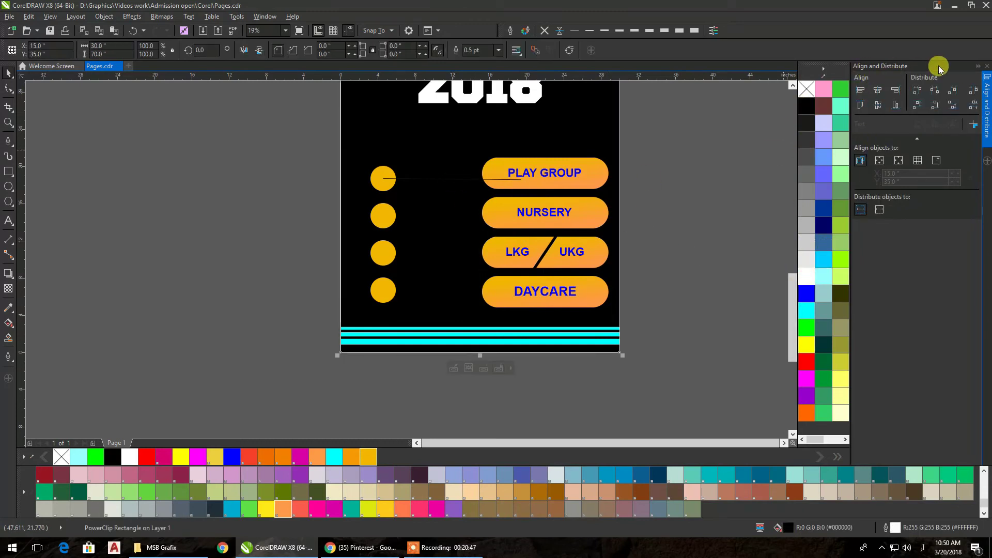
pyautogui.click(977, 67)
pyautogui.click(811, 132)
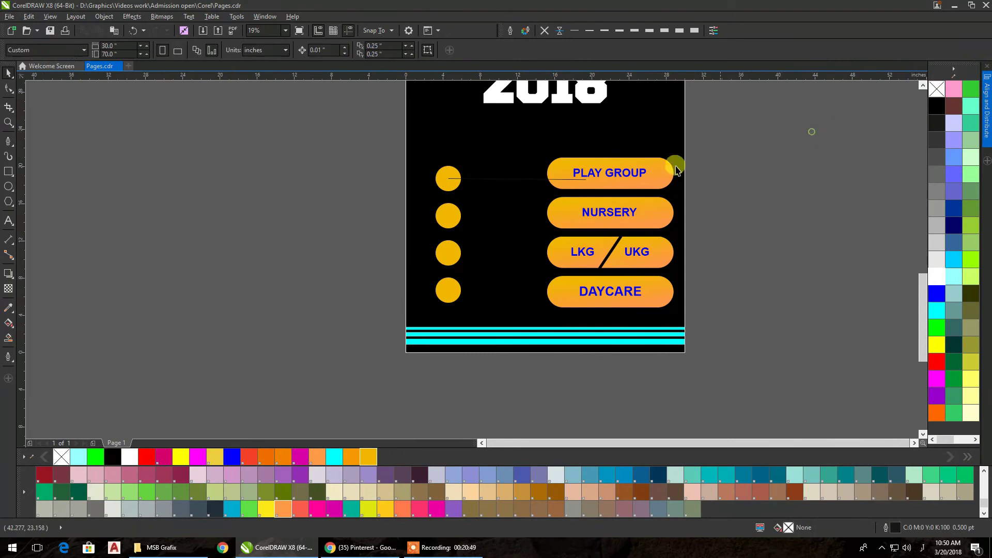
pyautogui.click(577, 180)
pyautogui.rightClick(940, 276)
pyautogui.click(819, 183)
pyautogui.scroll(4, 524, 179)
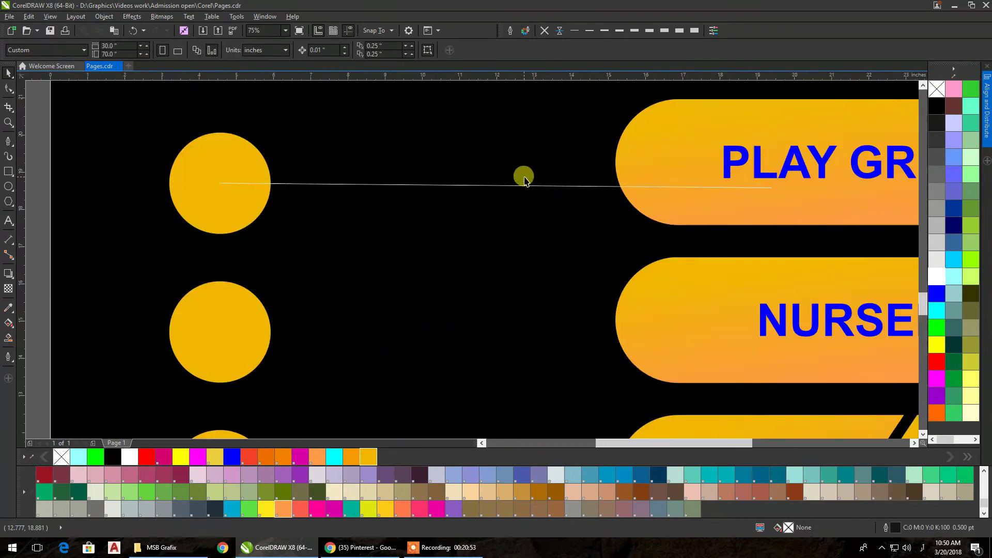
# - Move the line's right end node to level it at about 15.1 inches long, and set its outline width to 0.75 pt
pyautogui.click(516, 185)
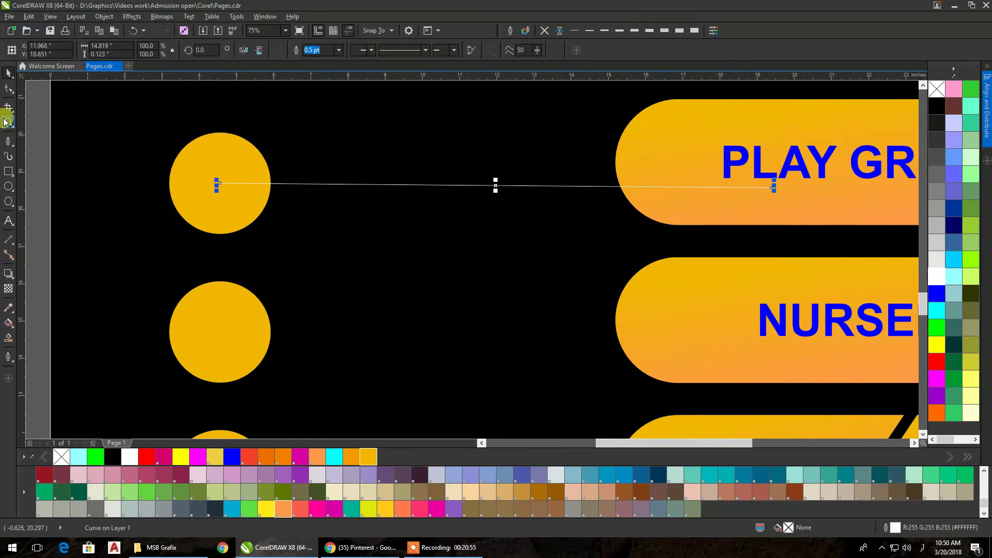
pyautogui.click(16, 91)
pyautogui.moveTo(771, 189); pyautogui.dragTo(785, 183)
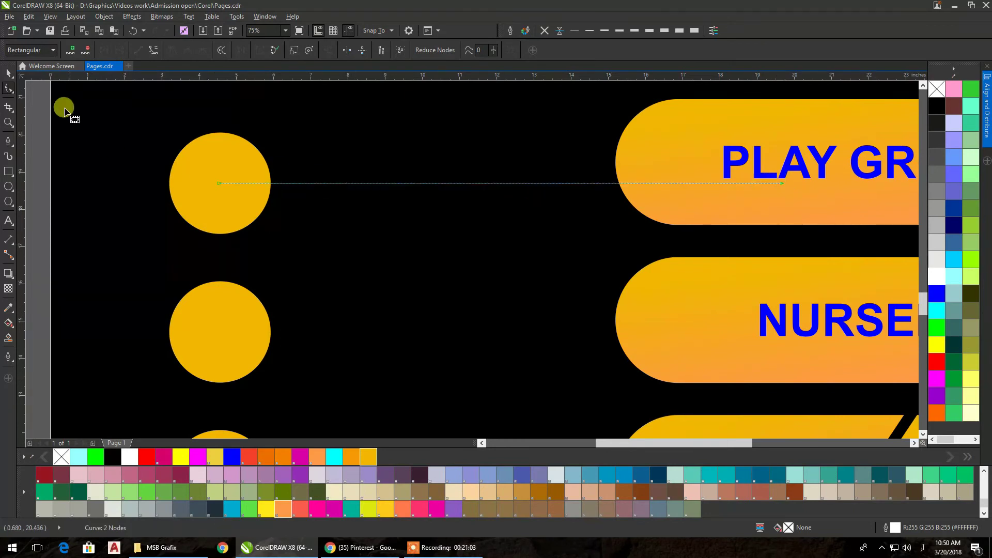
pyautogui.click(9, 73)
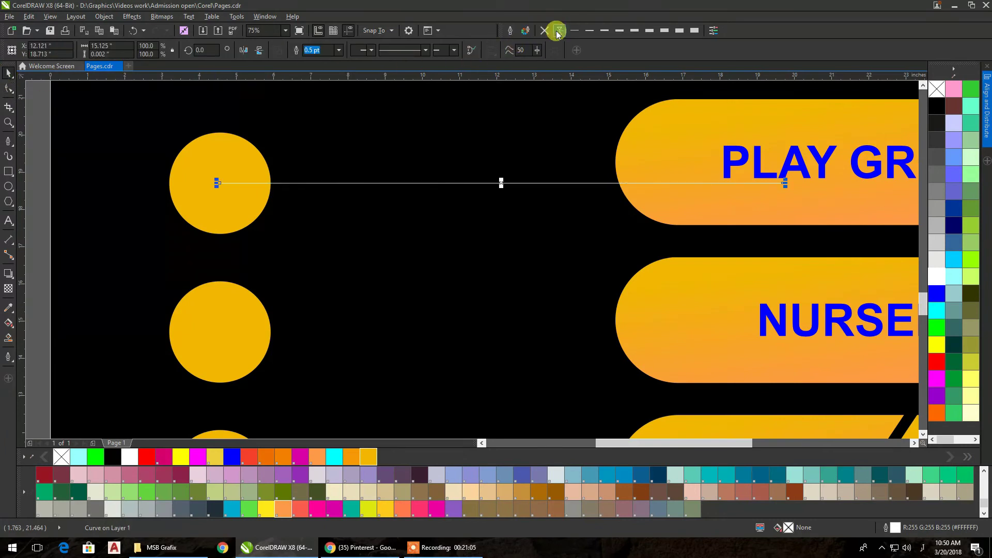
pyautogui.click(590, 31)
pyautogui.scroll(-3, 558, 108)
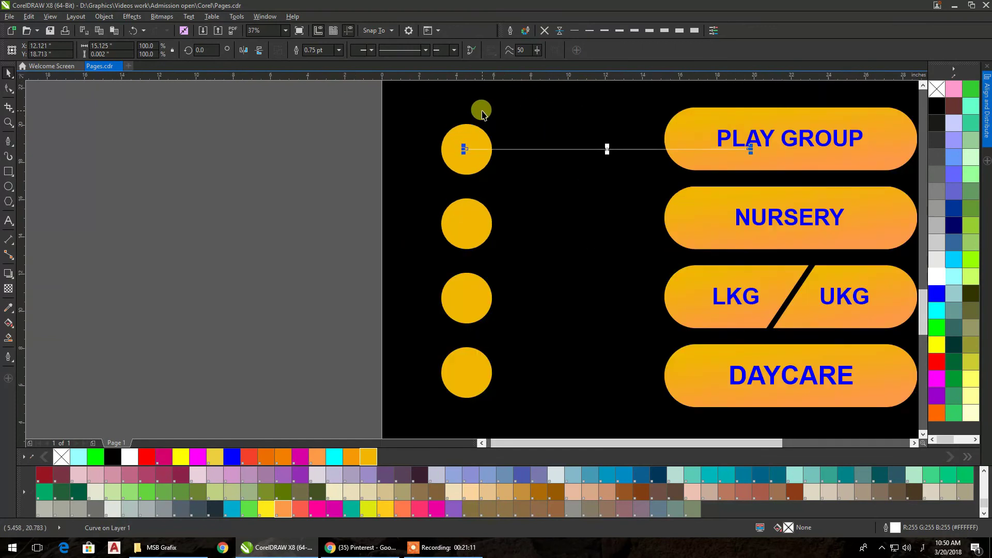
# - Try sending the connecting line back one and to the back of the page, and return it to the front of the layer
pyautogui.hotkey('ctrl', 'pagedown')
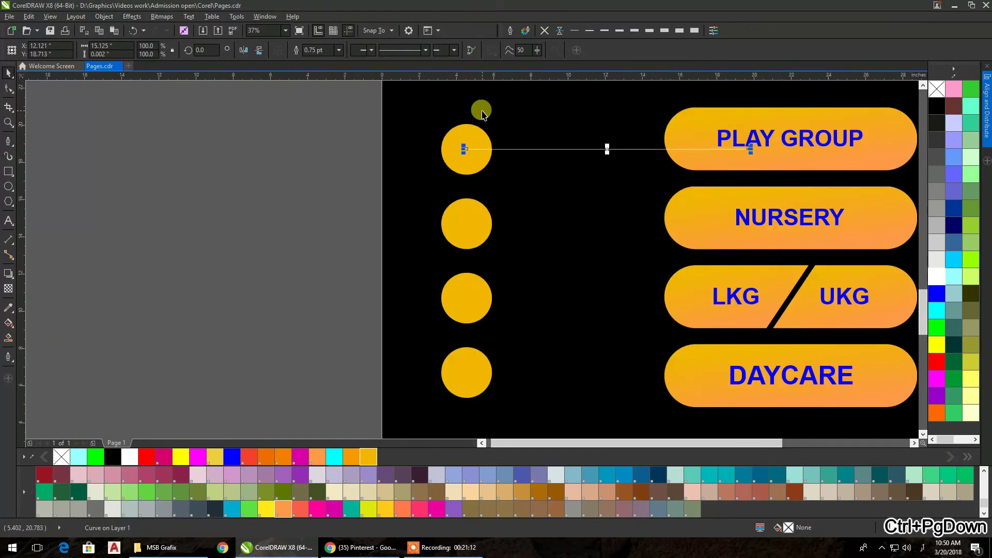
pyautogui.rightClick(607, 150)
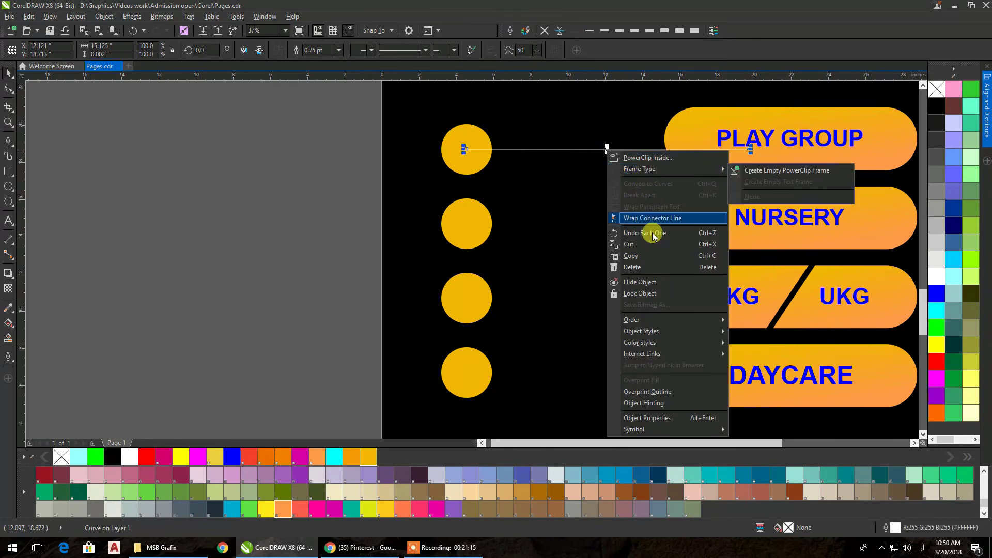
pyautogui.click(648, 319)
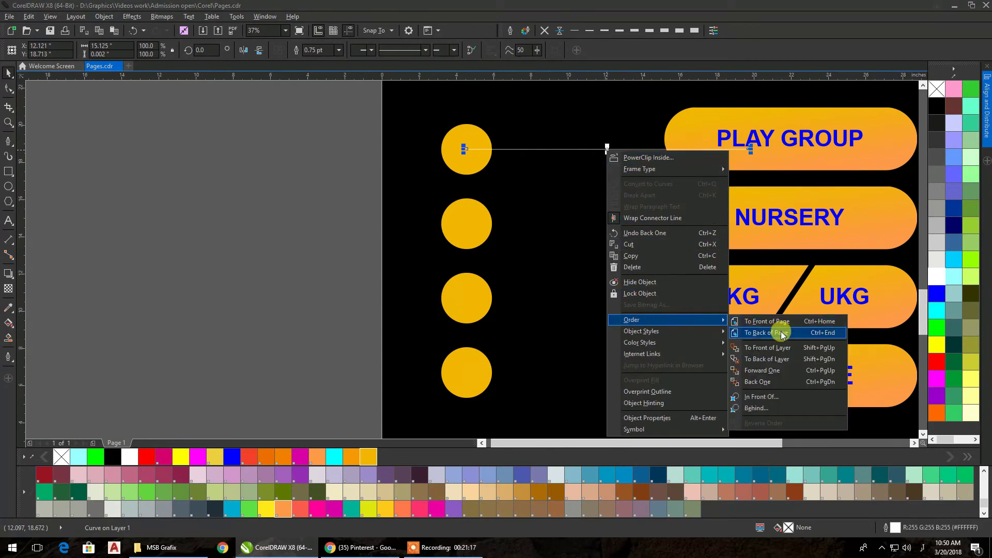
pyautogui.click(779, 322)
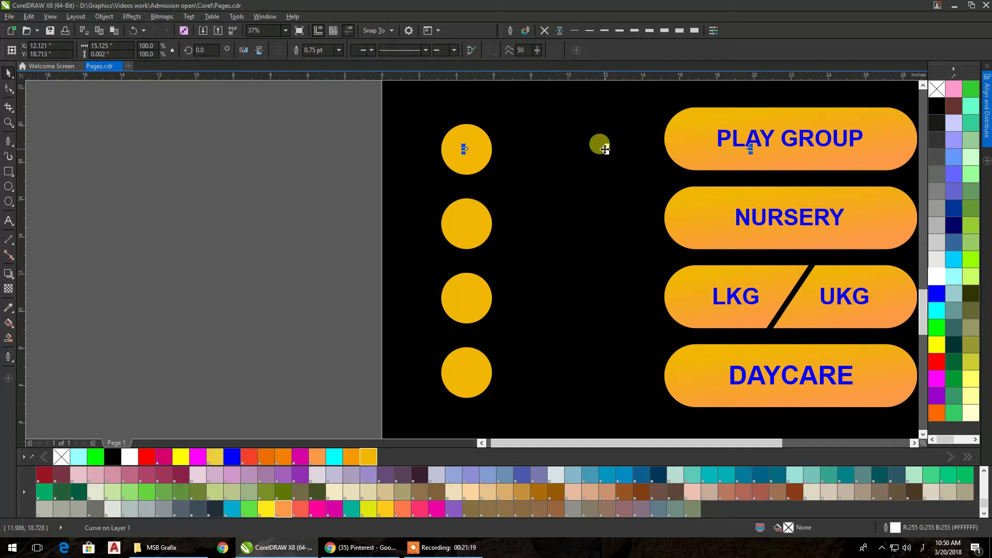
pyautogui.rightClick(604, 149)
pyautogui.click(669, 318)
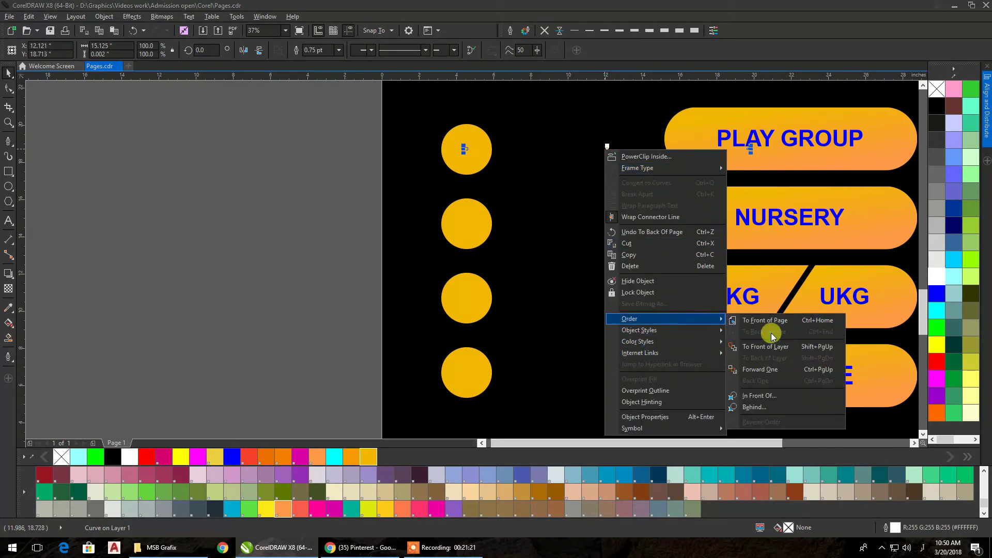
pyautogui.click(766, 349)
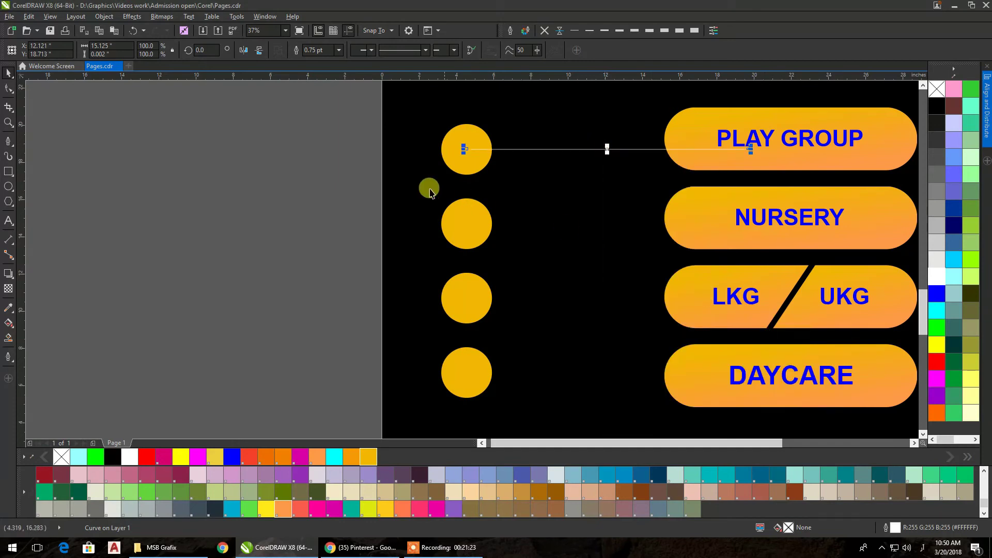
# - Bring the first circle and the PLAY GROUP bar to the front of the layer, over the connecting line
pyautogui.moveTo(292, 117); pyautogui.dragTo(505, 181)
pyautogui.rightClick(467, 134)
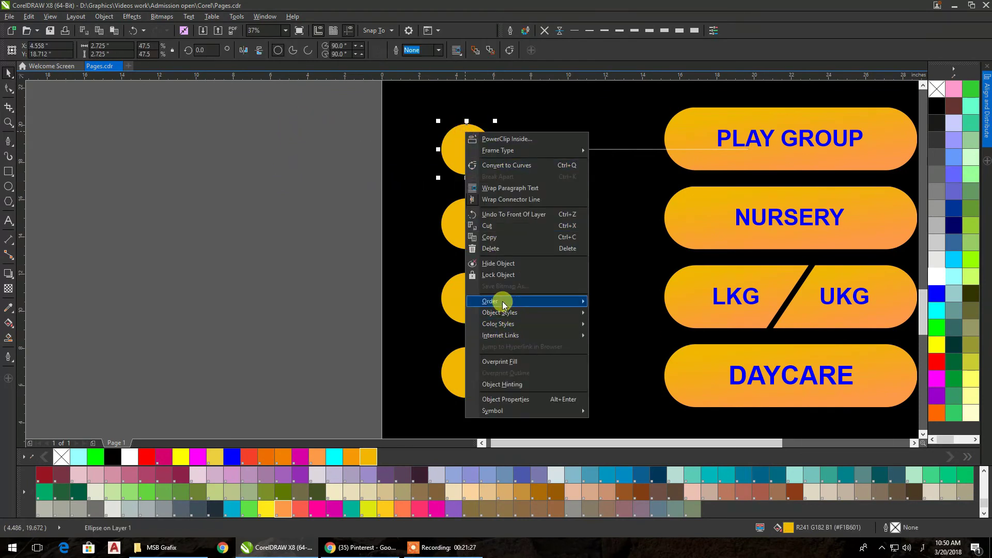
pyautogui.moveTo(501, 300)
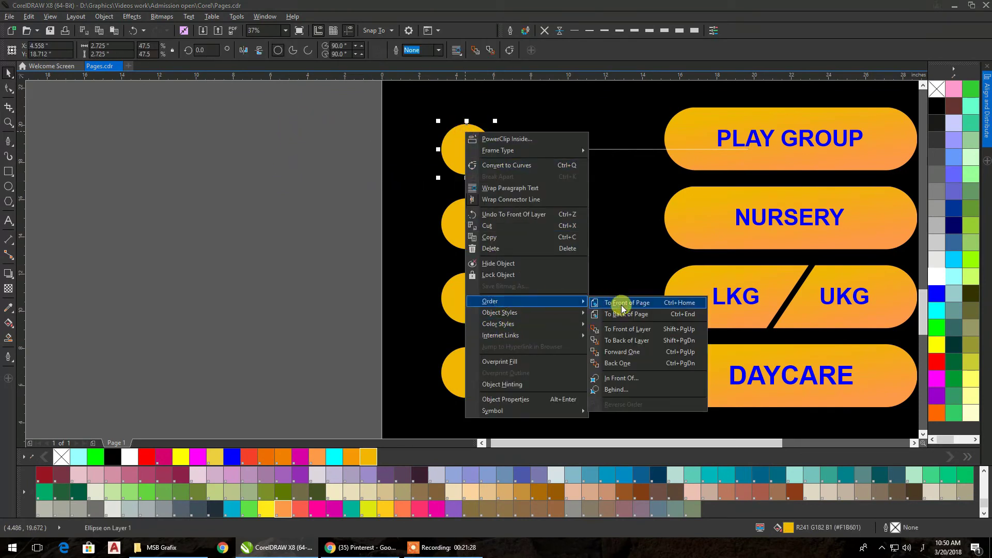
pyautogui.click(635, 336)
pyautogui.rightClick(804, 169)
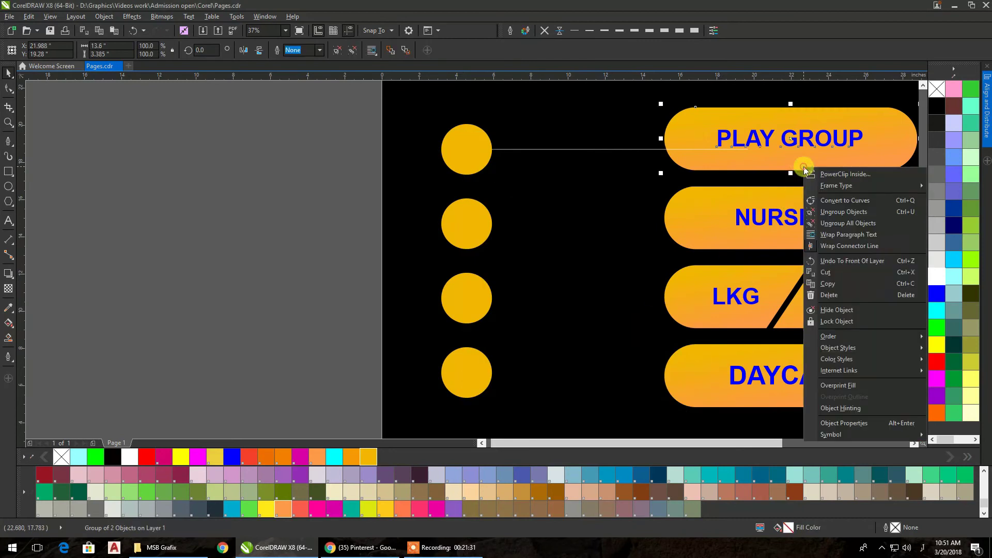
pyautogui.moveTo(825, 337)
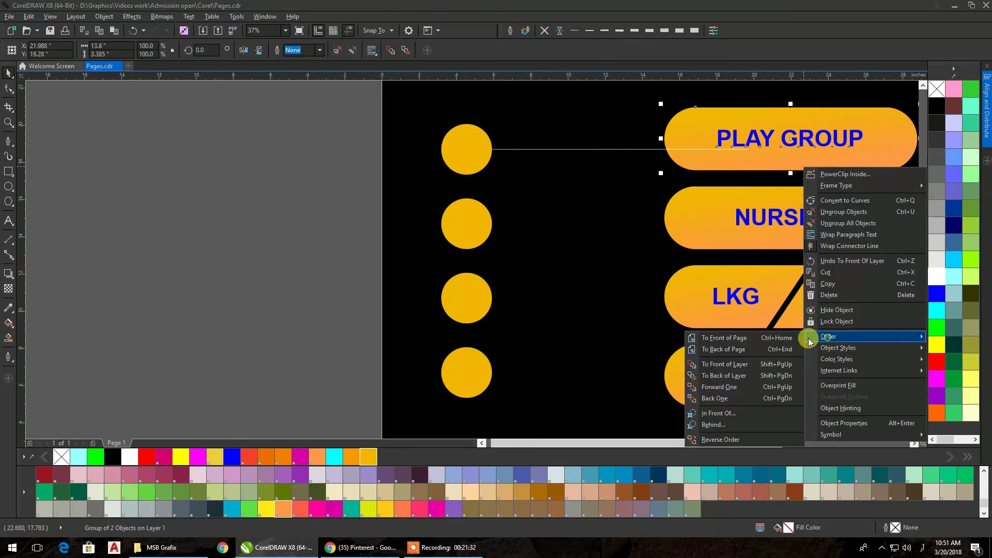
pyautogui.click(728, 365)
# - Align the first circle to the PLAY GROUP bar's vertical centre and group the two objects
pyautogui.click(225, 211)
pyautogui.click(458, 160)
pyautogui.keyDown('shift'); pyautogui.click(676, 134); pyautogui.keyUp('shift')
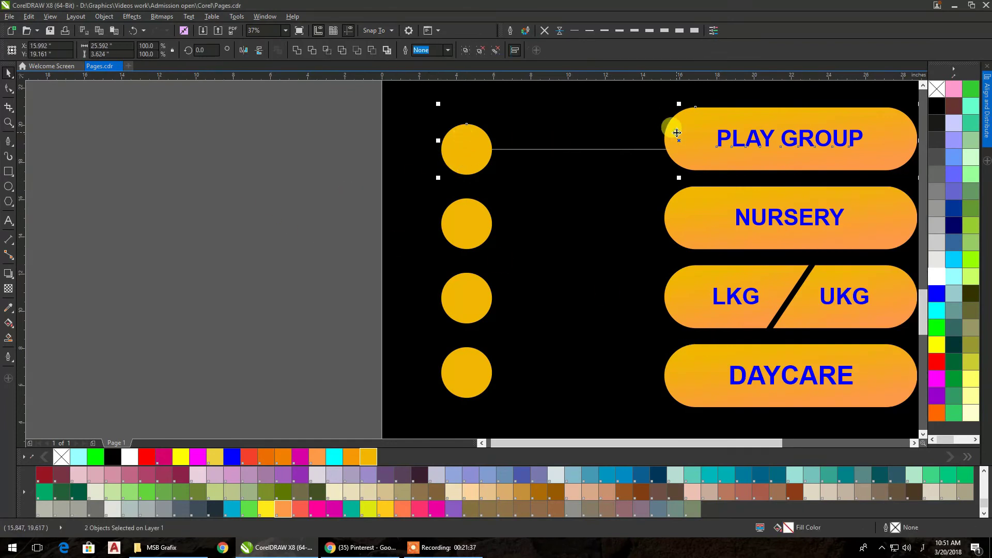
pyautogui.press('c')
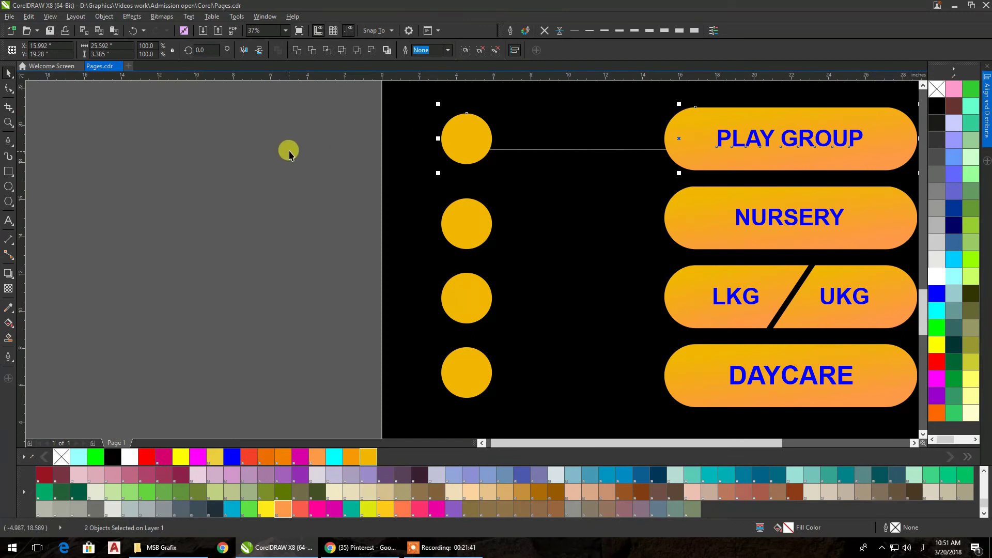
pyautogui.hotkey('ctrl', 'g')
pyautogui.click(230, 142)
# - Centre the line vertically on the PLAY GROUP circle and bar, and duplicate it straight down to the NURSERY row
pyautogui.click(528, 149)
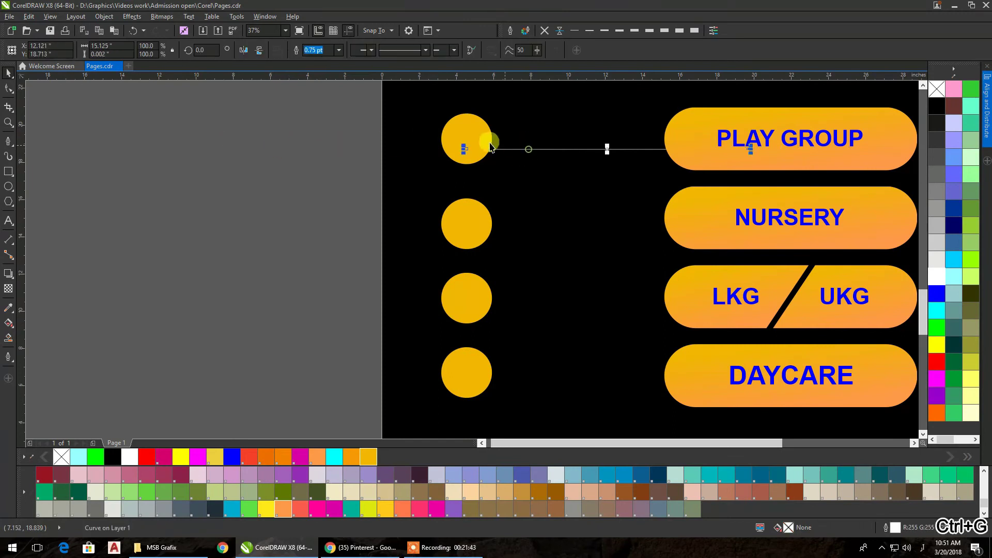
pyautogui.keyDown('shift'); pyautogui.click(470, 138); pyautogui.keyUp('shift')
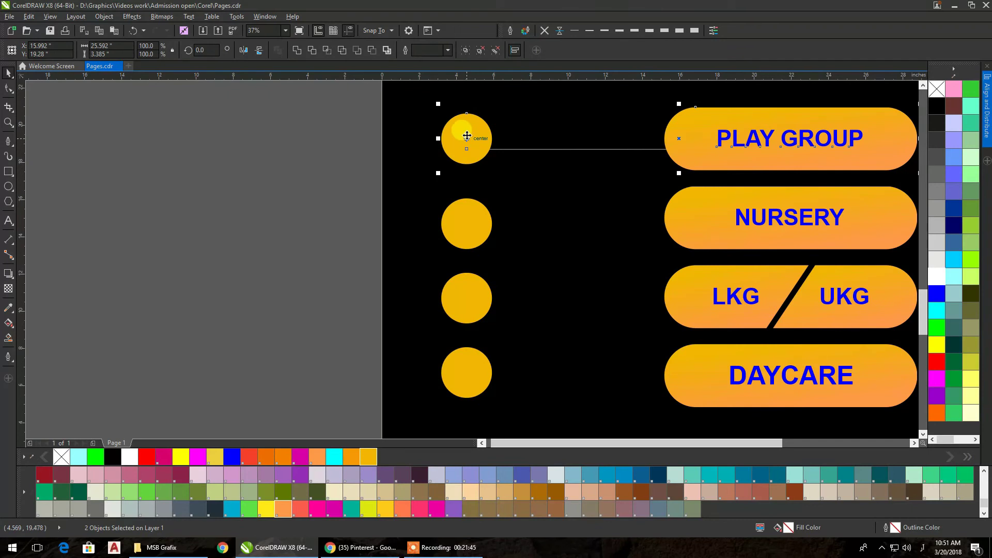
pyautogui.click(378, 137)
pyautogui.click(550, 138)
pyautogui.moveTo(551, 138); pyautogui.dragTo(551, 223)
# - Align the second circle to the NURSERY bar's vertical centre with Align and Distribute, and group the two objects
pyautogui.click(471, 212)
pyautogui.keyDown('shift'); pyautogui.click(672, 201); pyautogui.keyUp('shift')
pyautogui.rightClick(676, 203)
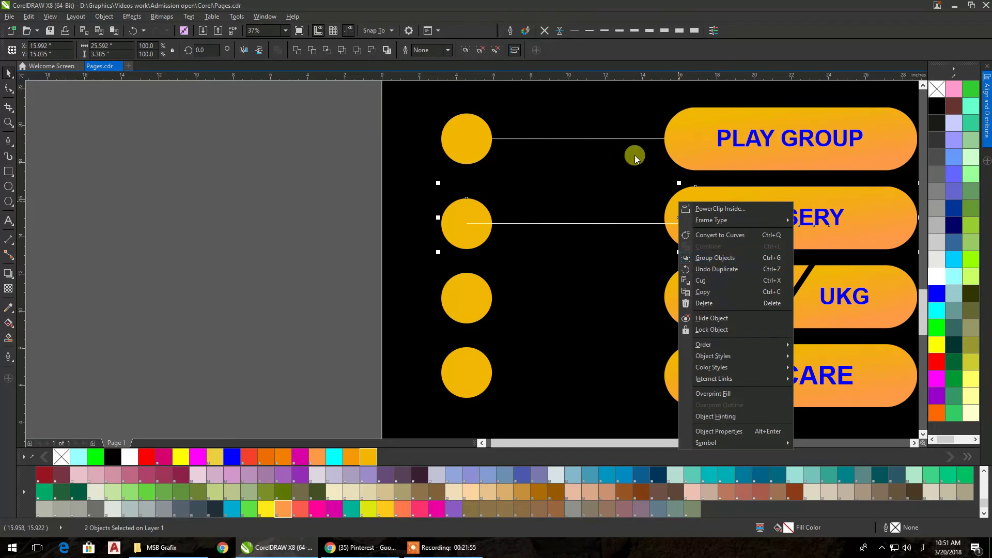
pyautogui.click(840, 41)
pyautogui.click(987, 104)
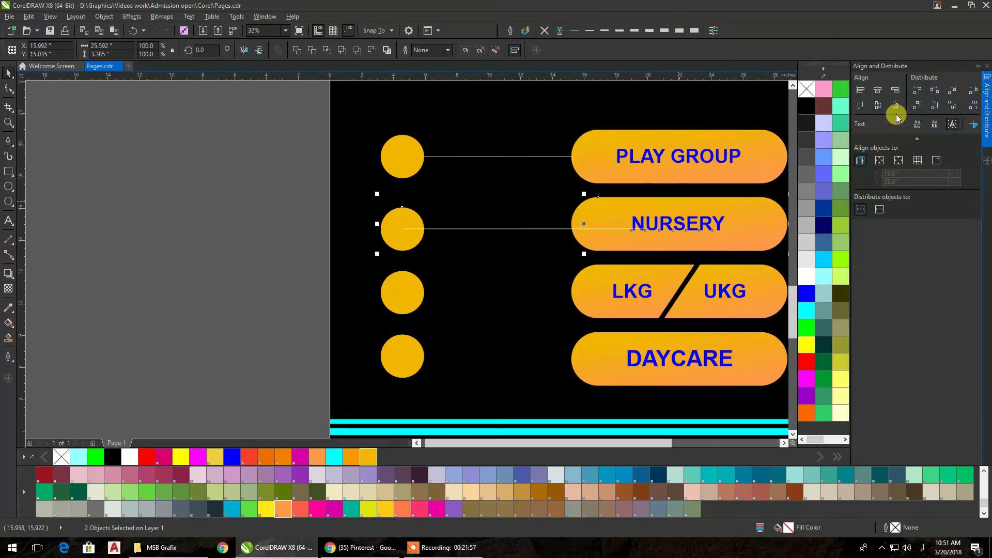
pyautogui.click(880, 107)
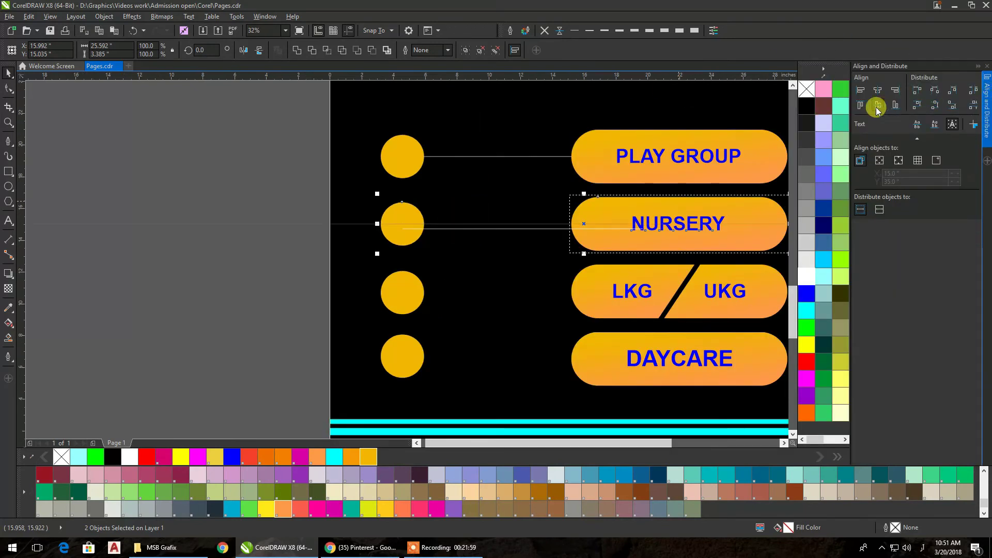
pyautogui.rightClick(630, 216)
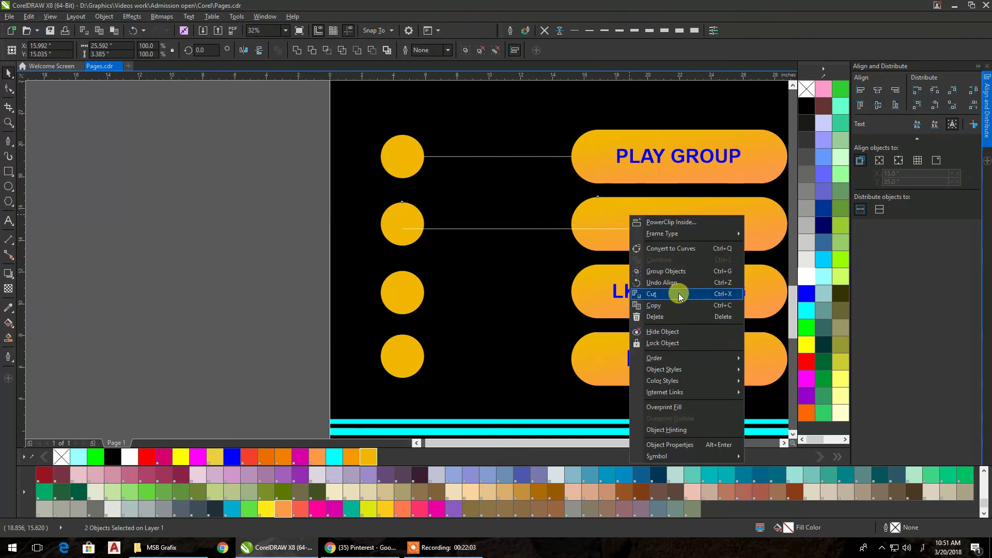
pyautogui.click(675, 273)
pyautogui.click(197, 209)
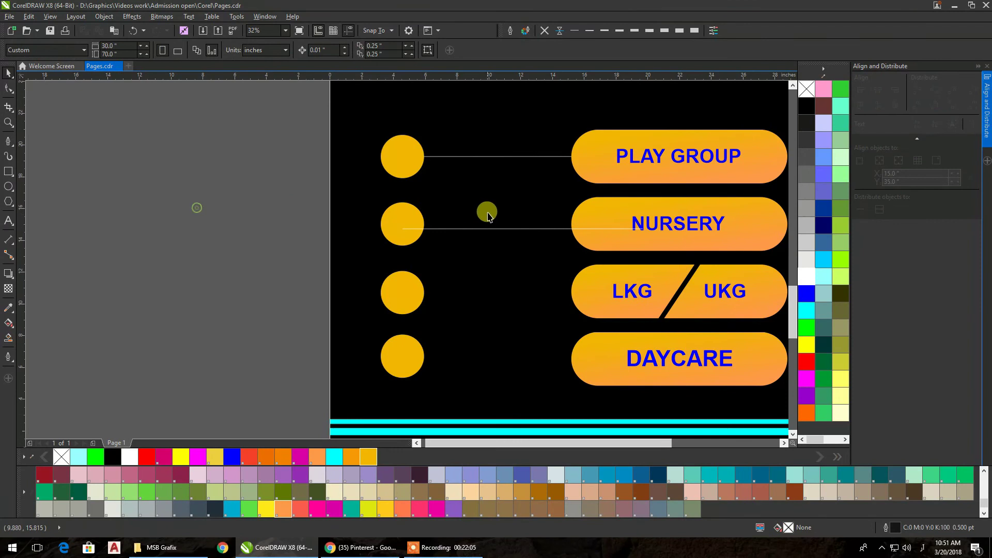
# - Align the duplicated line to the vertical centre of the NURSERY circle and bar group
pyautogui.click(493, 229)
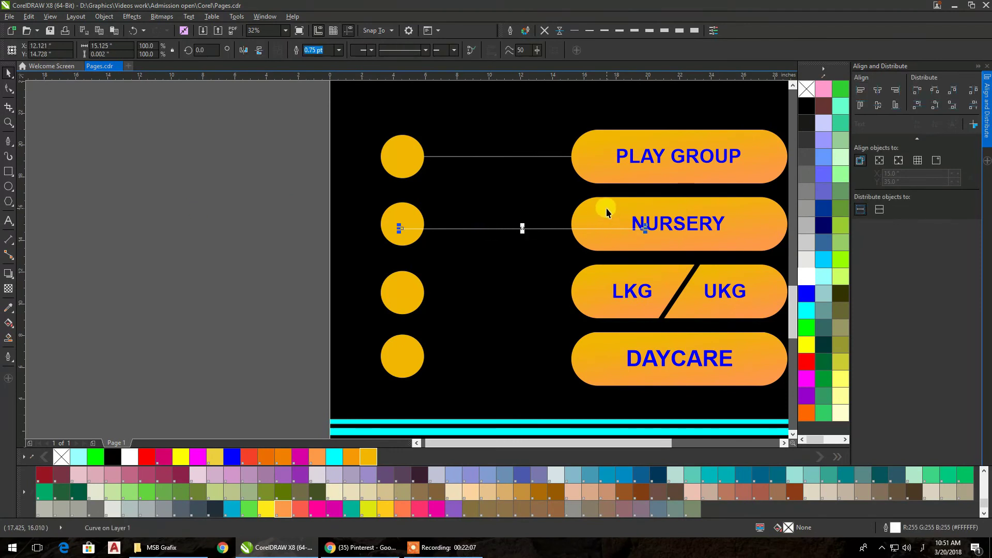
pyautogui.keyDown('shift'); pyautogui.click(608, 213); pyautogui.keyUp('shift')
pyautogui.click(875, 106)
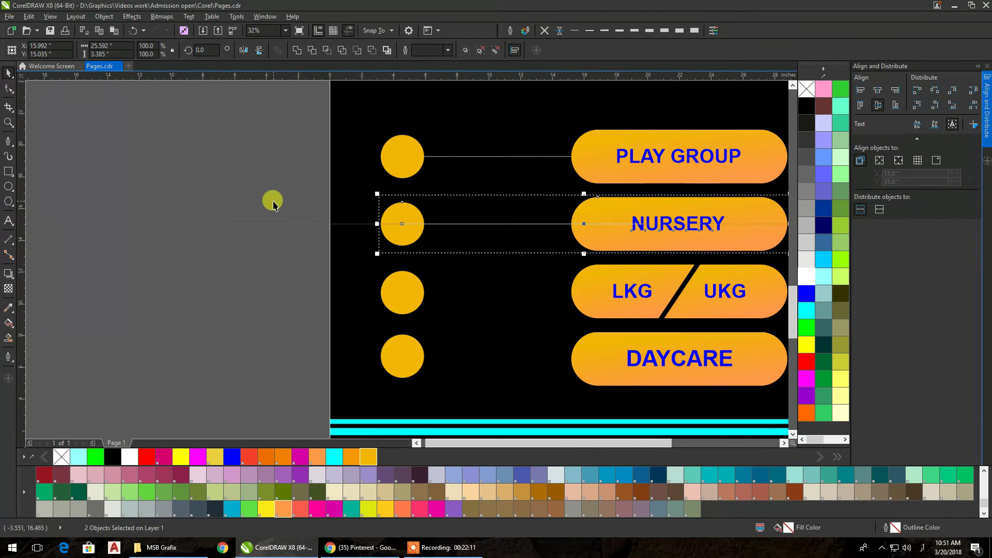
pyautogui.click(273, 201)
# - Bring the NURSERY circle and bar group to the front of the page, over its connecting line
pyautogui.click(580, 214)
pyautogui.rightClick(588, 212)
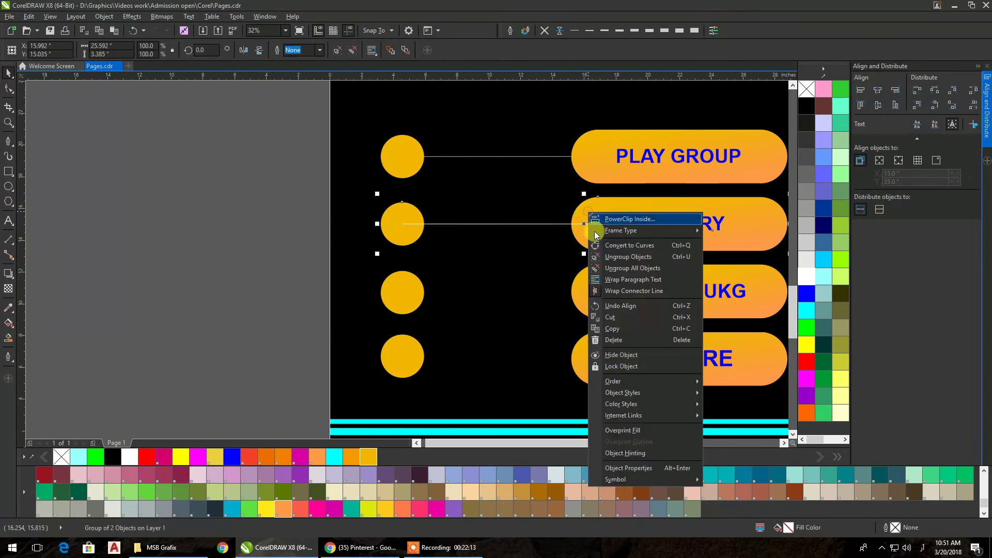
pyautogui.moveTo(620, 381)
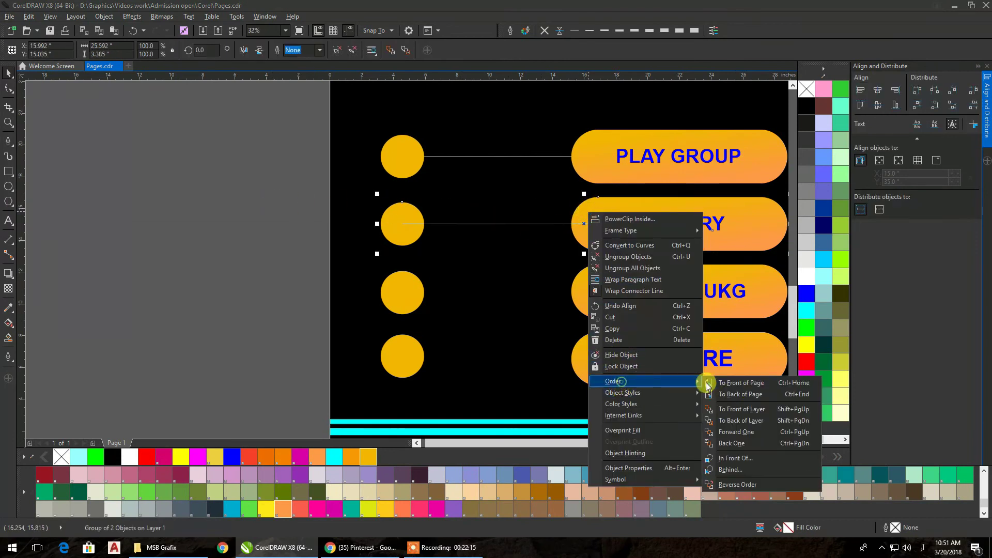
pyautogui.click(744, 383)
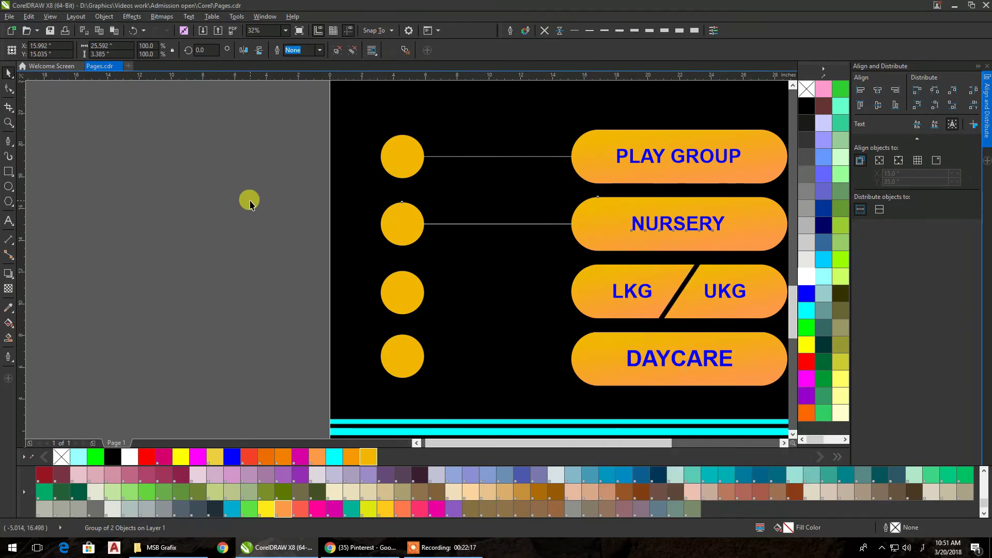
# - Set the outline width of the PLAY GROUP connecting line to 1 pt
pyautogui.click(248, 199)
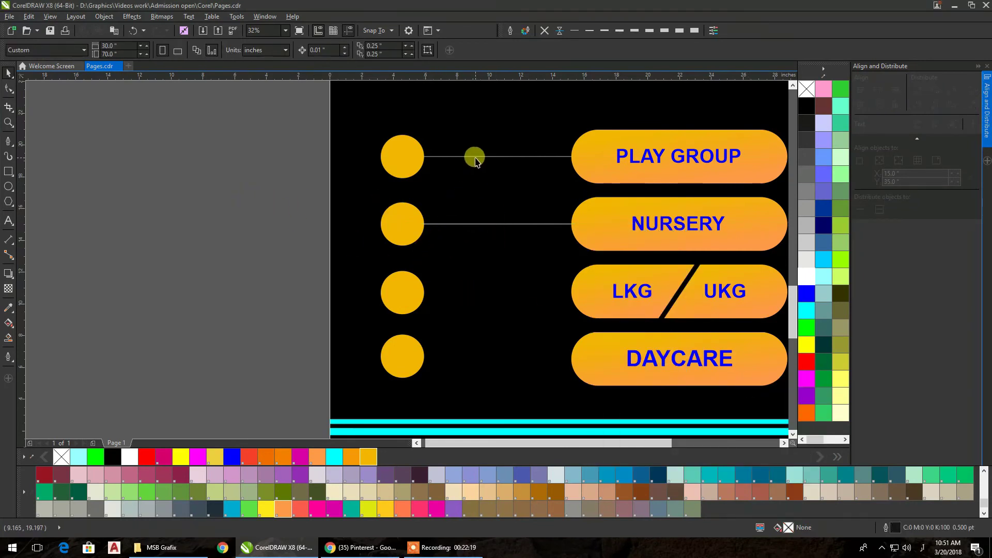
pyautogui.click(473, 156)
pyautogui.click(229, 183)
pyautogui.moveTo(260, 95); pyautogui.dragTo(686, 176)
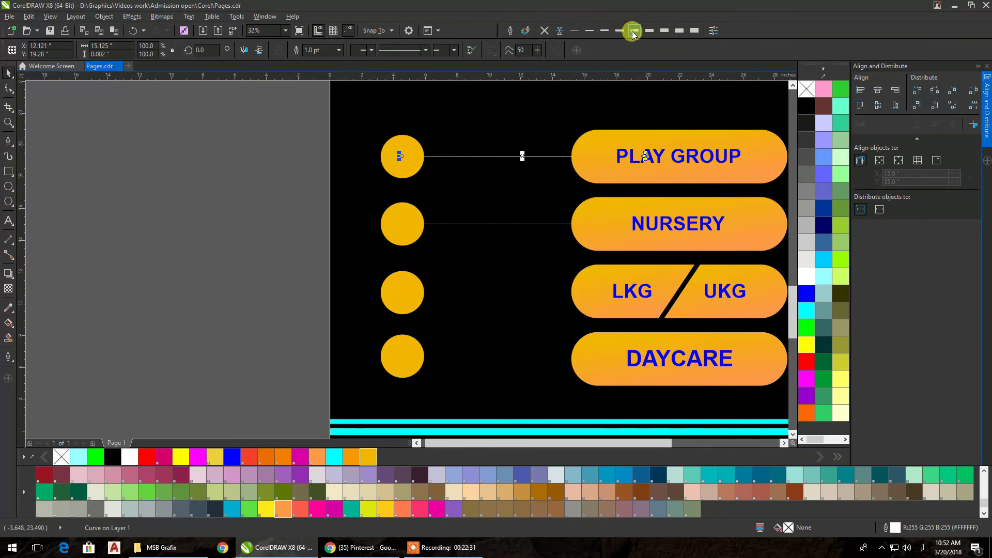
pyautogui.click(600, 32)
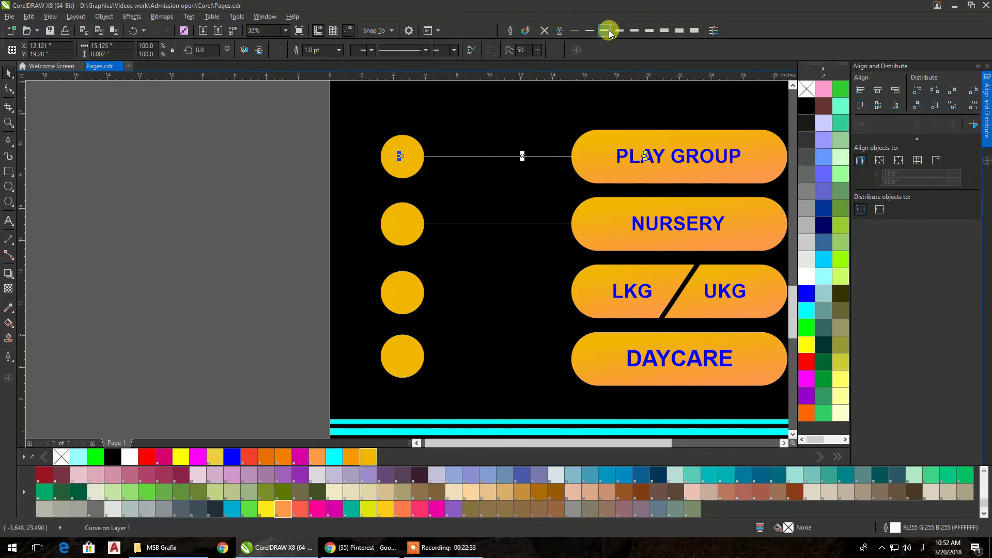
pyautogui.click(268, 137)
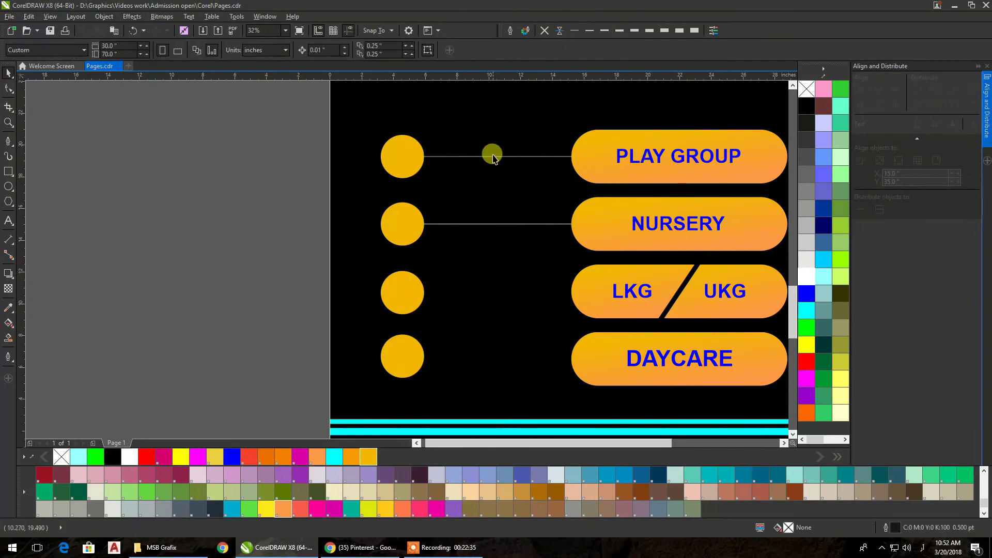
pyautogui.click(494, 156)
pyautogui.scroll(-3, 347, 177)
pyautogui.scroll(3, 381, 195)
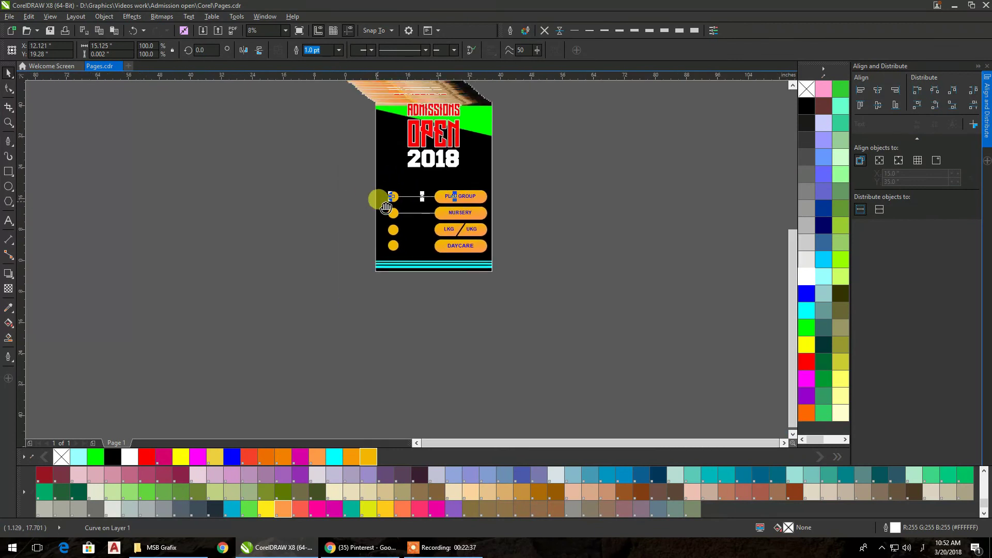
pyautogui.moveTo(366, 204); pyautogui.dragTo(282, 154)
pyautogui.click(177, 163)
pyautogui.click(428, 122)
pyautogui.press('F10')
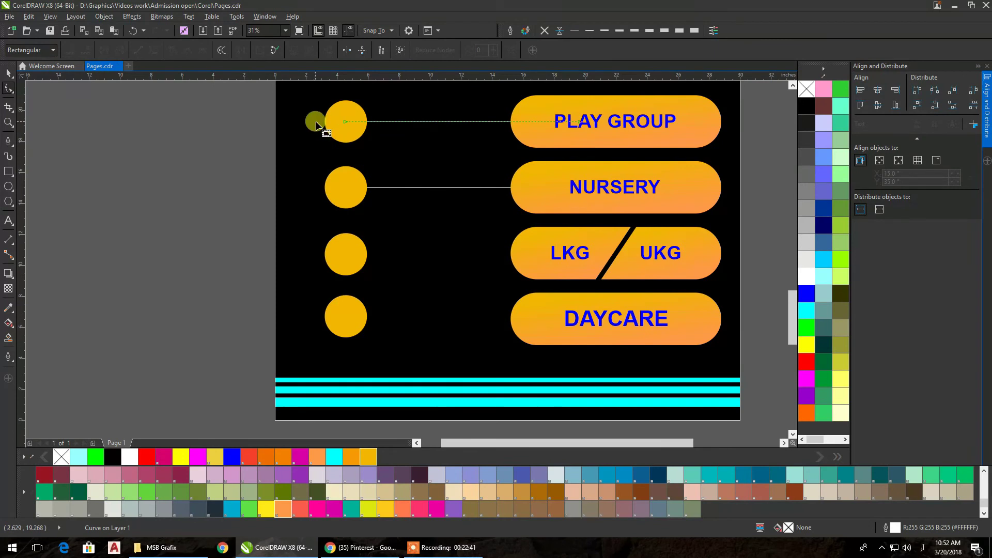
pyautogui.click(8, 75)
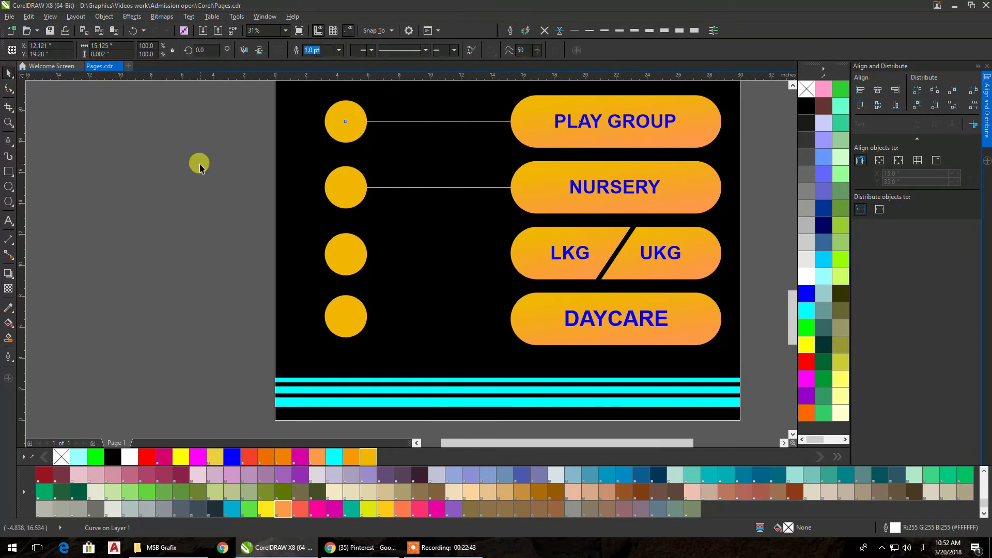
pyautogui.click(199, 162)
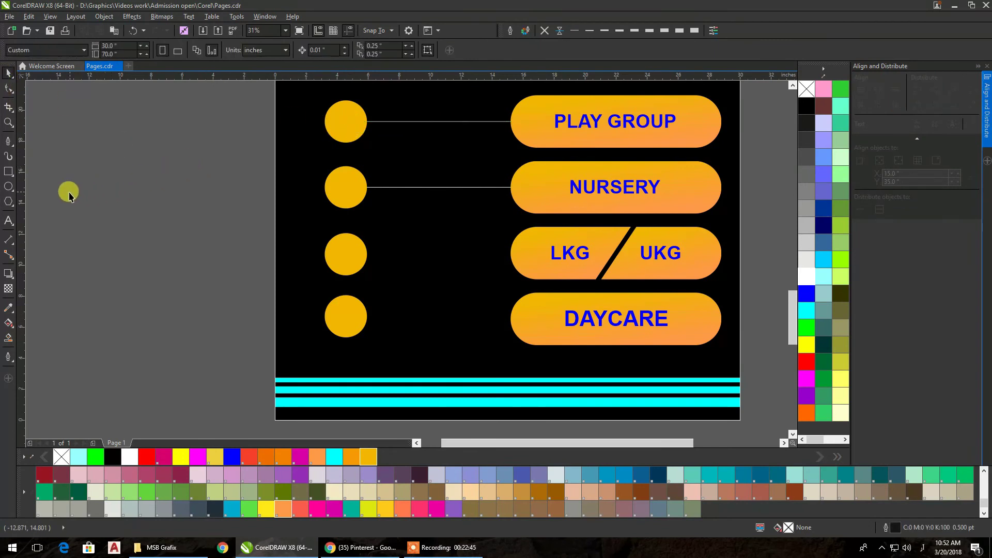
# - Draw a flat rectangle about 11.6 by 1.23 inches beside the page's left edge and convert it to curves
pyautogui.click(8, 171)
pyautogui.moveTo(99, 170); pyautogui.dragTo(278, 190)
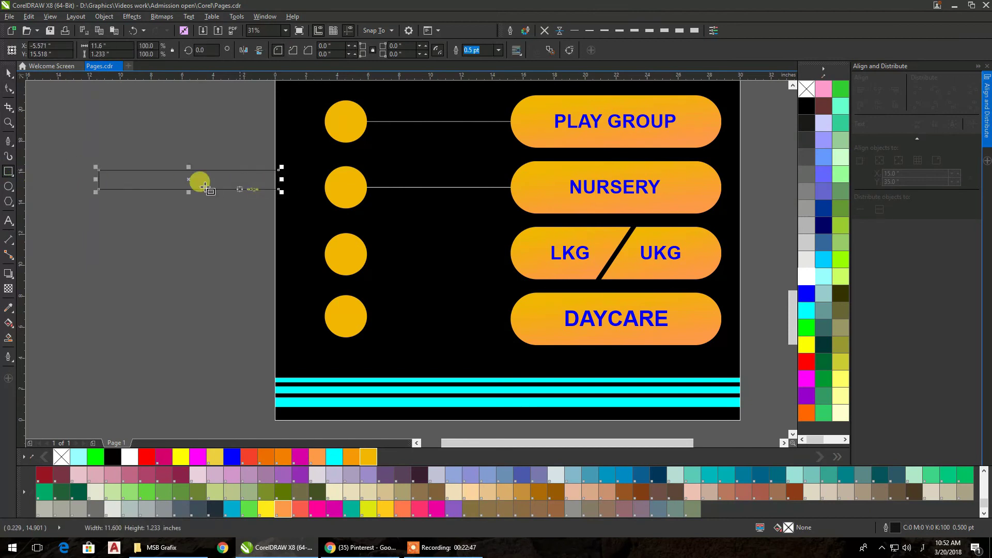
pyautogui.click(8, 89)
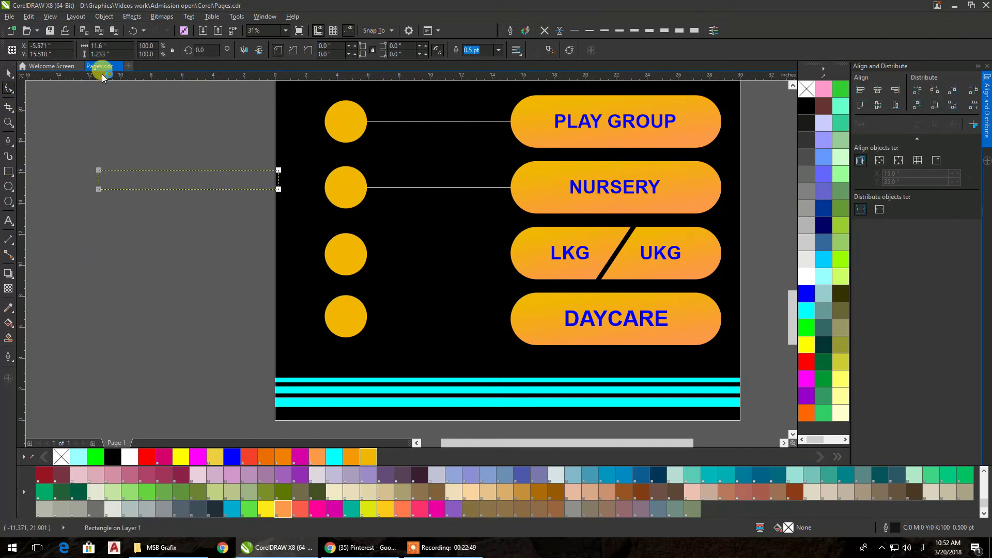
pyautogui.click(569, 50)
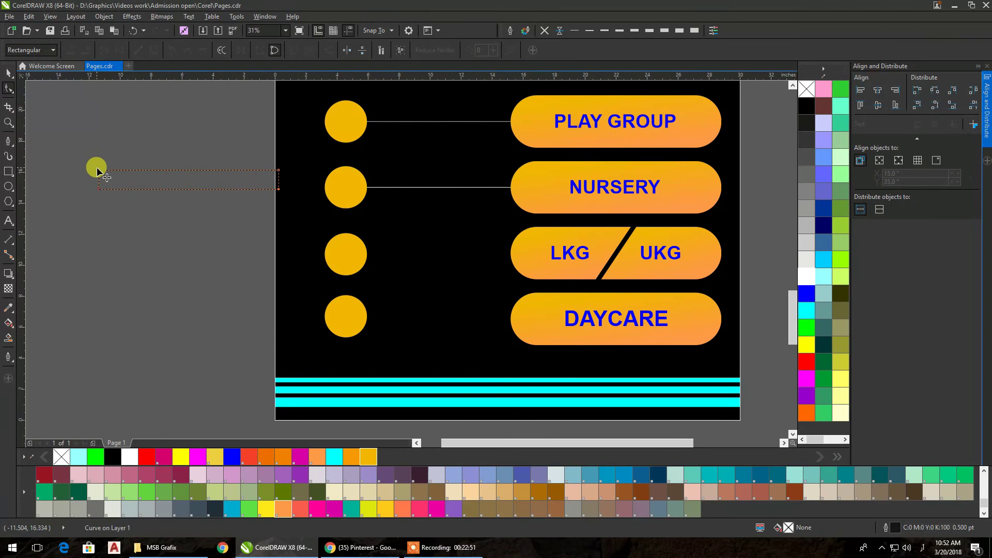
# - Delete the rectangle's two upper nodes and break the curve at its lower-left node
pyautogui.moveTo(112, 162); pyautogui.dragTo(299, 178)
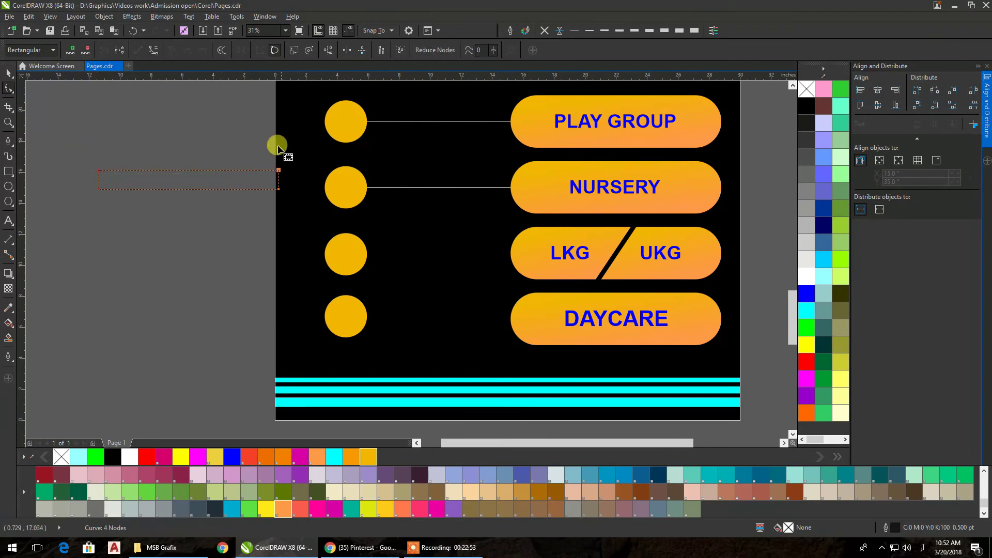
pyautogui.click(86, 51)
pyautogui.click(99, 188)
pyautogui.doubleClick(272, 187)
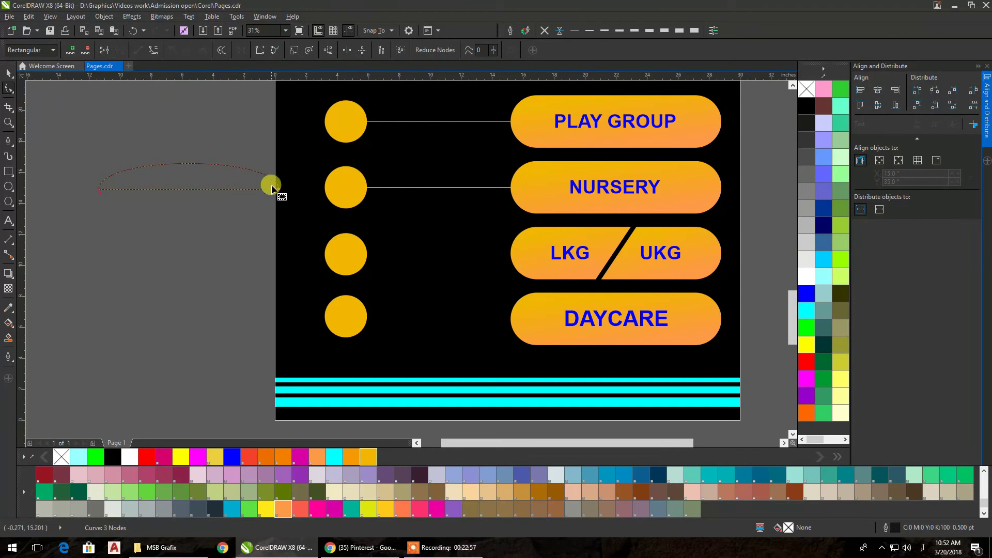
# - Break the curve at its lower-right node and delete the separated arc, keeping only the straight bottom line
pyautogui.click(279, 190)
pyautogui.click(117, 53)
pyautogui.click(200, 164)
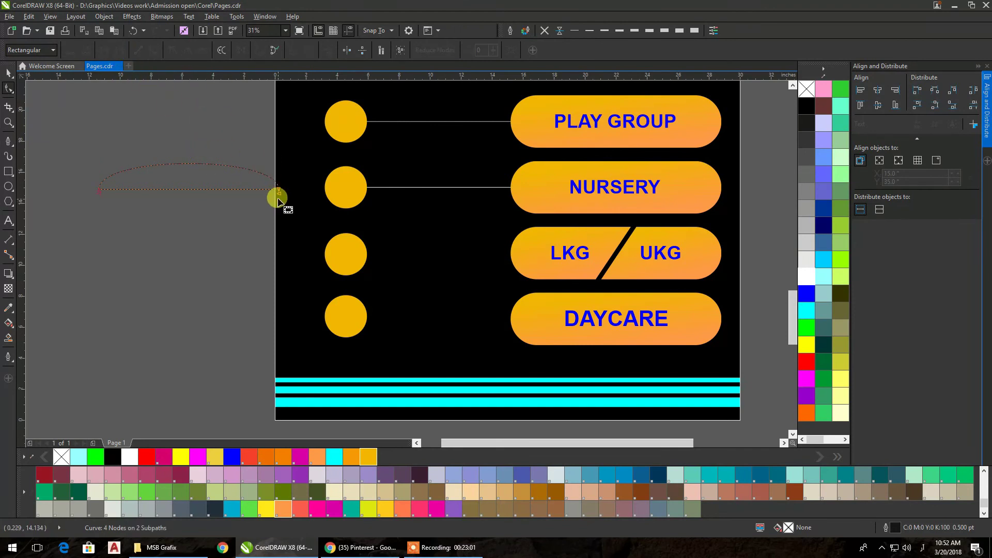
pyautogui.moveTo(279, 191); pyautogui.dragTo(287, 170)
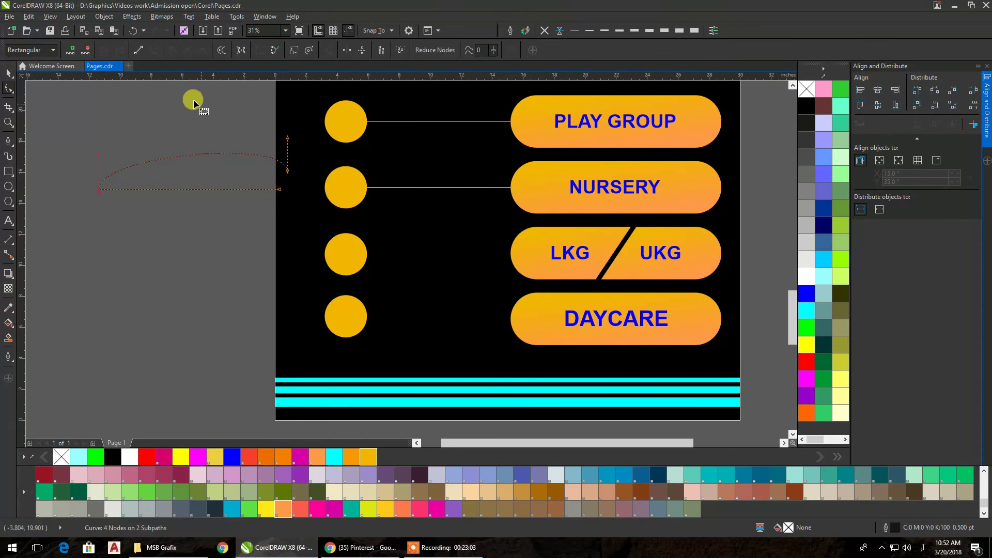
pyautogui.click(86, 50)
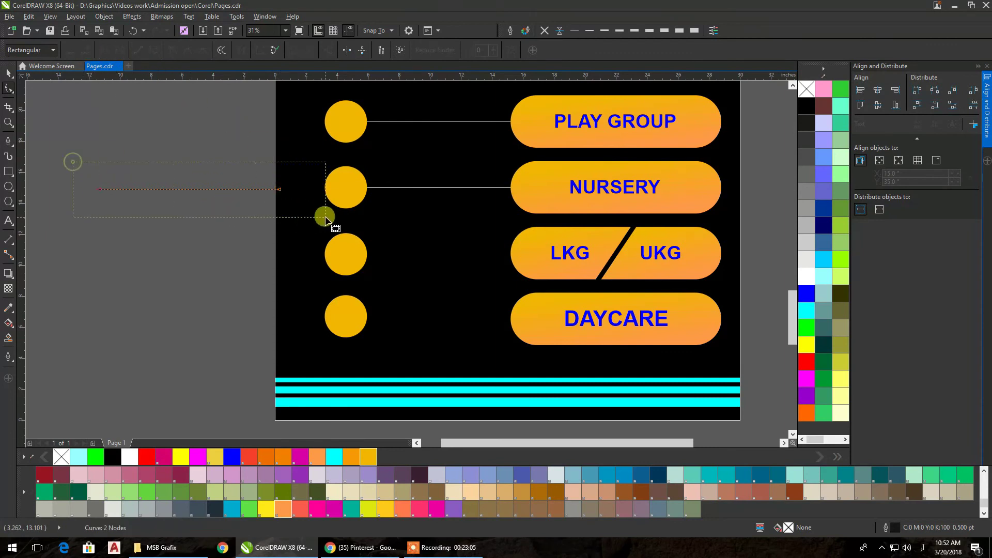
pyautogui.click(8, 75)
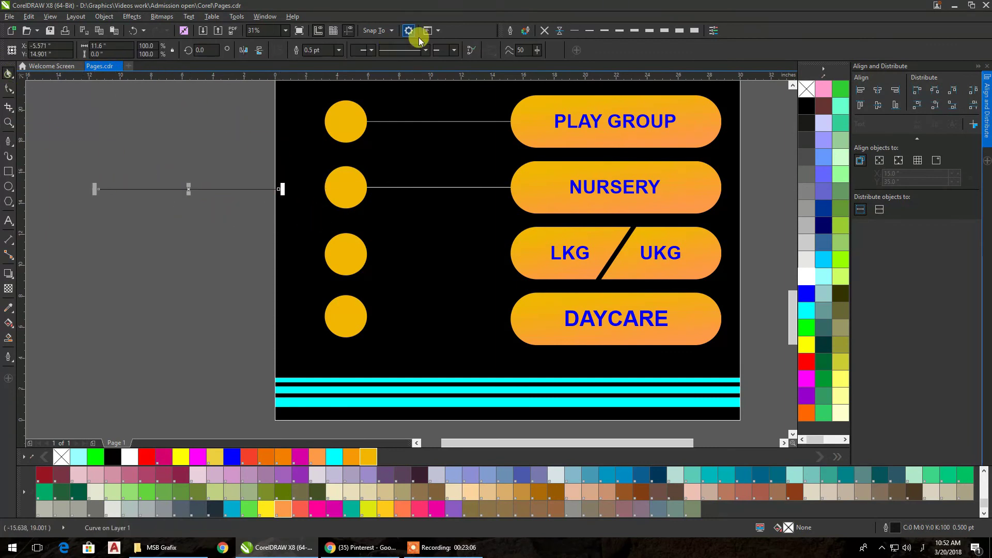
# - Set the outline width of the new straight line beside the page to 8 pt
pyautogui.click(594, 31)
pyautogui.click(609, 32)
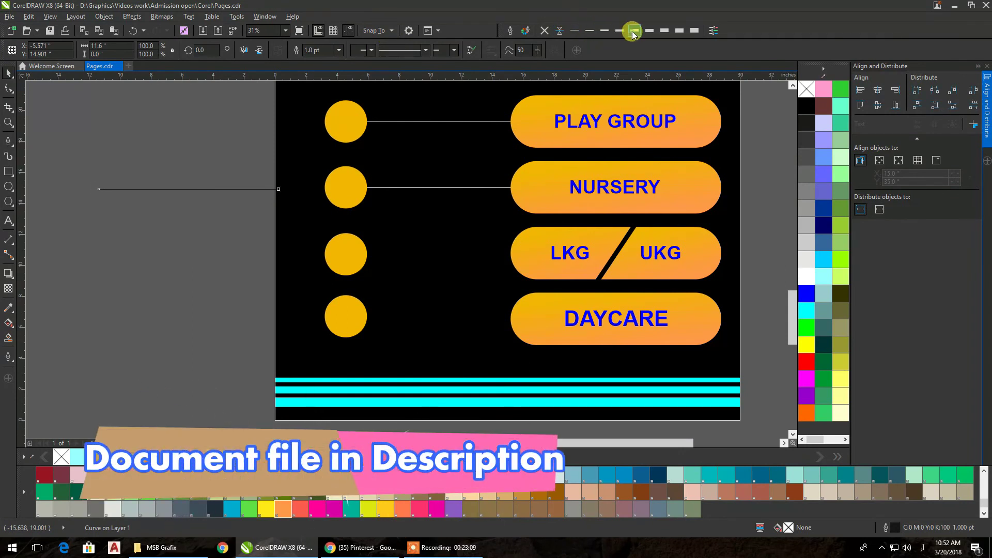
pyautogui.click(682, 31)
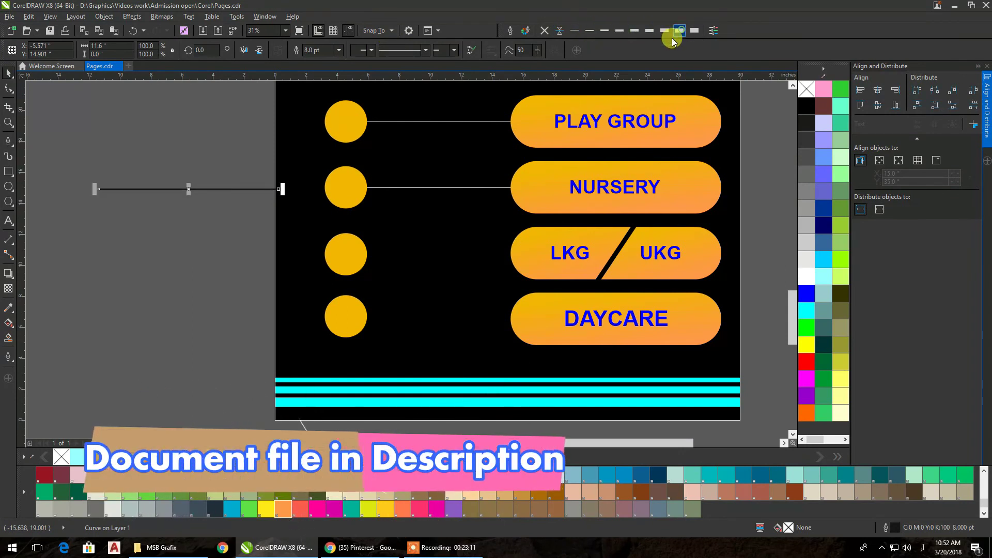
pyautogui.click(108, 133)
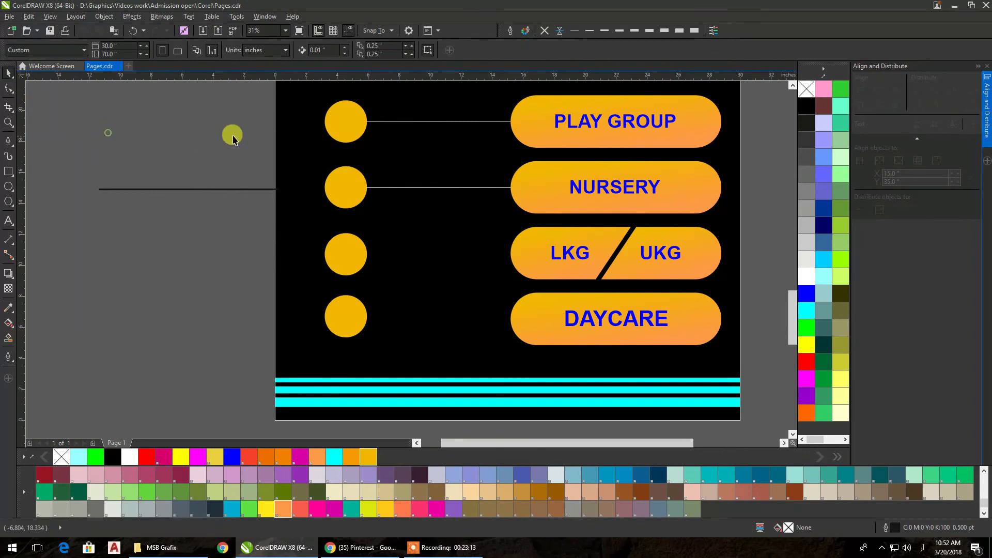
# - Set the PLAY GROUP and NURSERY connecting lines to a 4 pt outline width
pyautogui.click(394, 123)
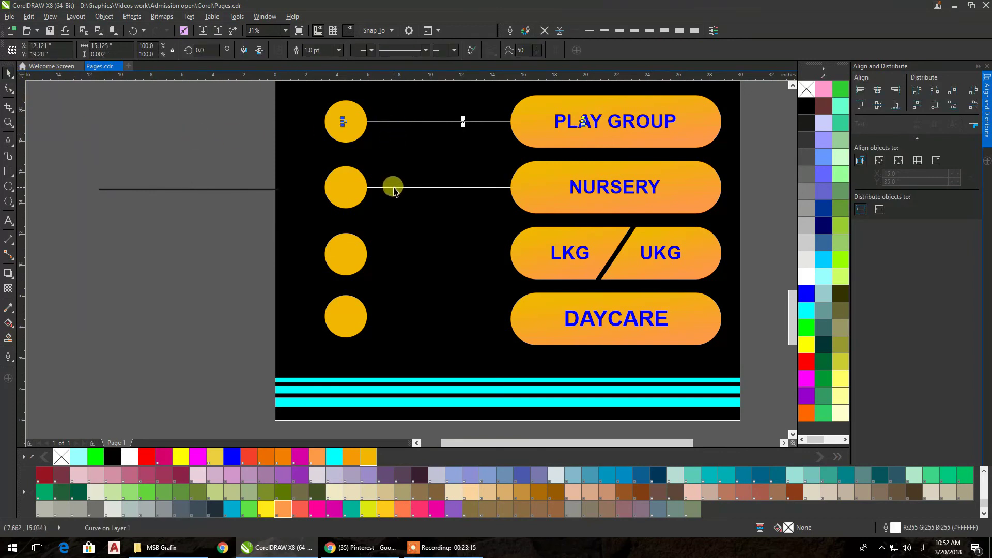
pyautogui.keyDown('shift'); pyautogui.click(394, 189); pyautogui.keyUp('shift')
pyautogui.click(674, 31)
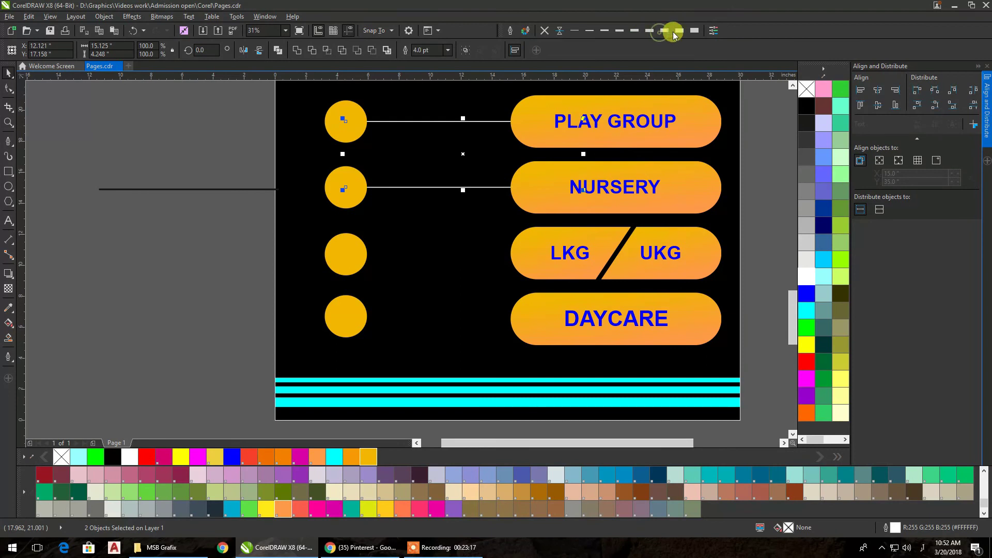
pyautogui.click(315, 144)
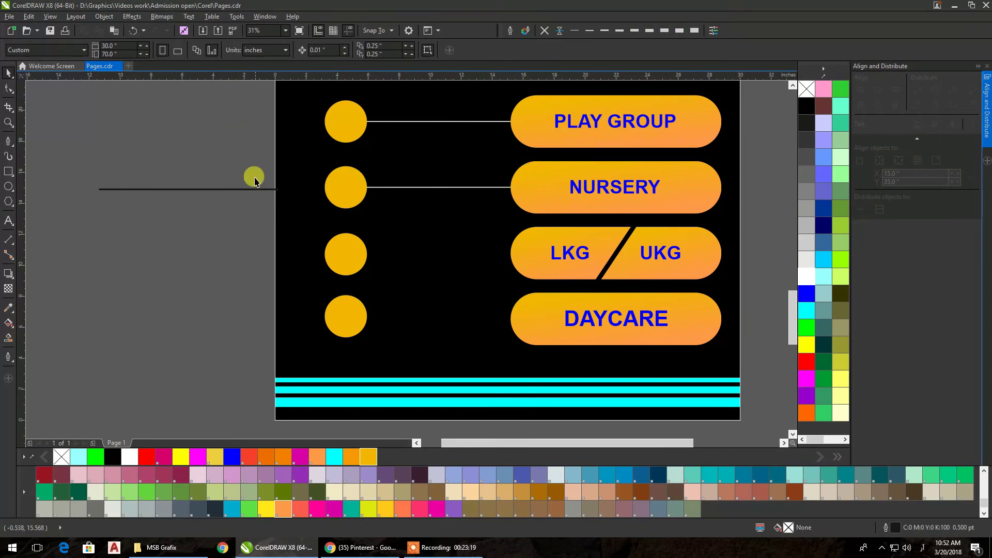
# - Align the LKG/UKG bar to the third circle's vertical centre and group the two objects
pyautogui.click(239, 190)
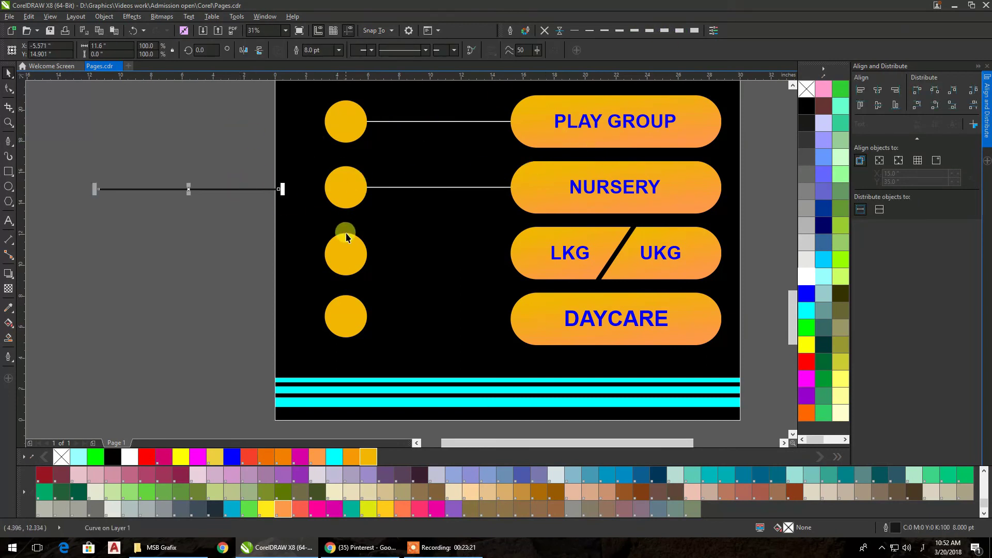
pyautogui.click(514, 253)
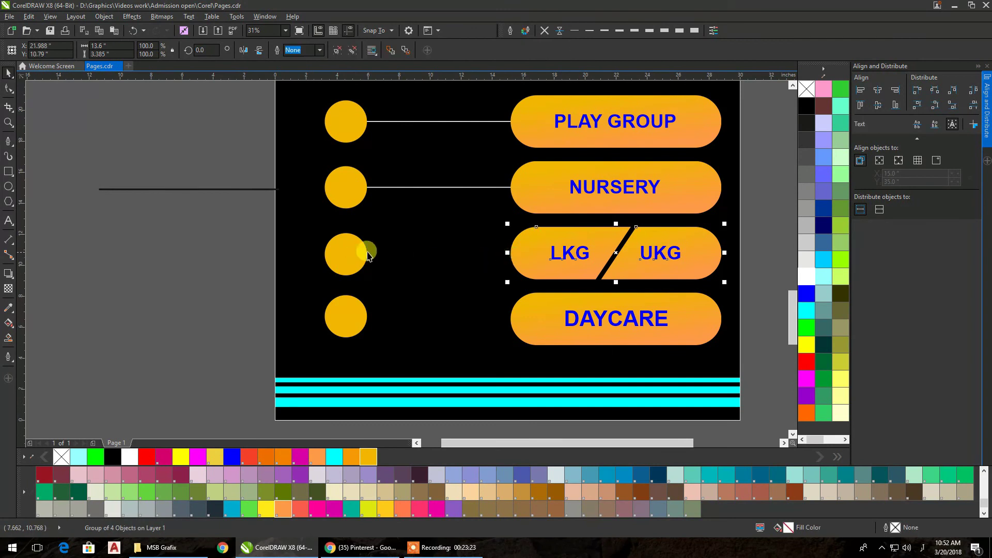
pyautogui.keyDown('shift'); pyautogui.click(346, 252); pyautogui.keyUp('shift')
pyautogui.click(877, 105)
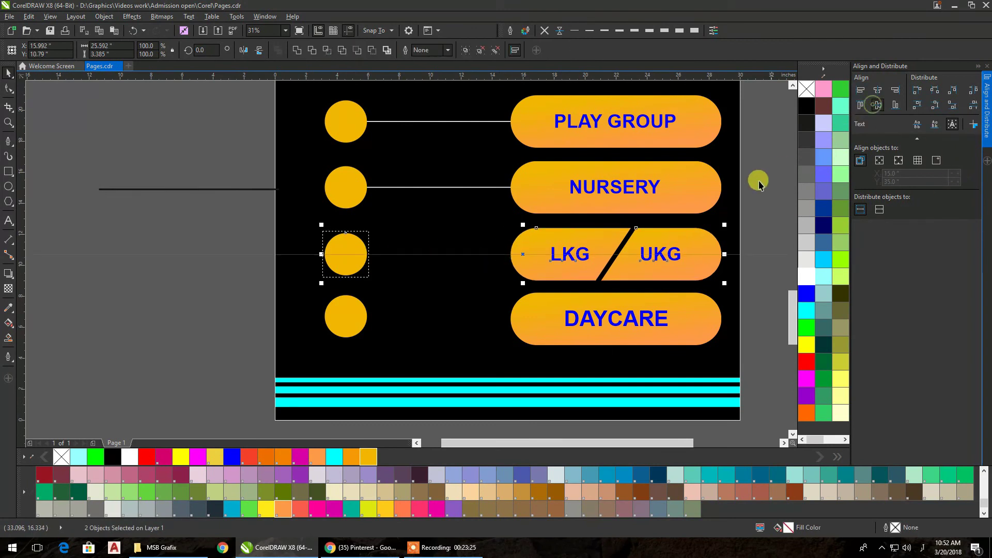
pyautogui.rightClick(546, 233)
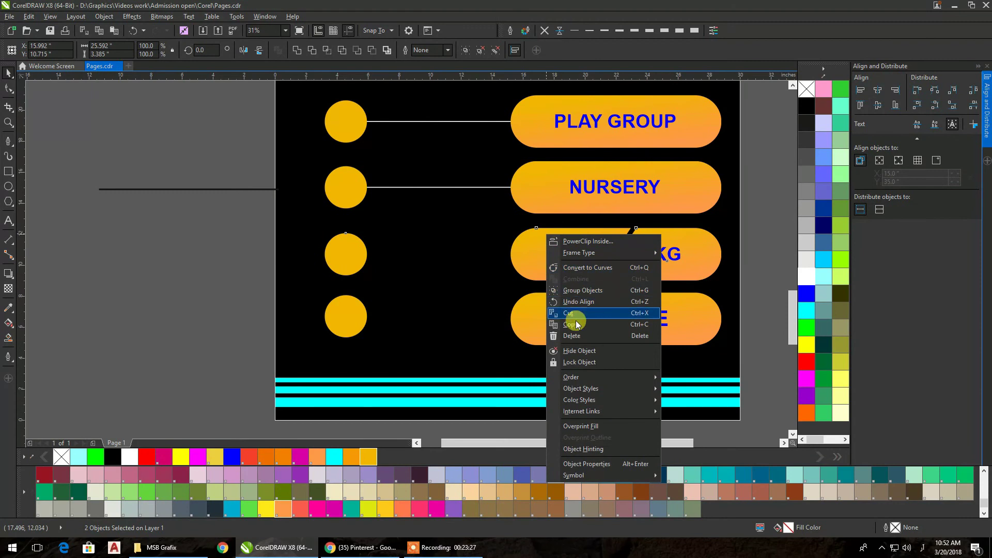
pyautogui.click(583, 291)
pyautogui.click(176, 212)
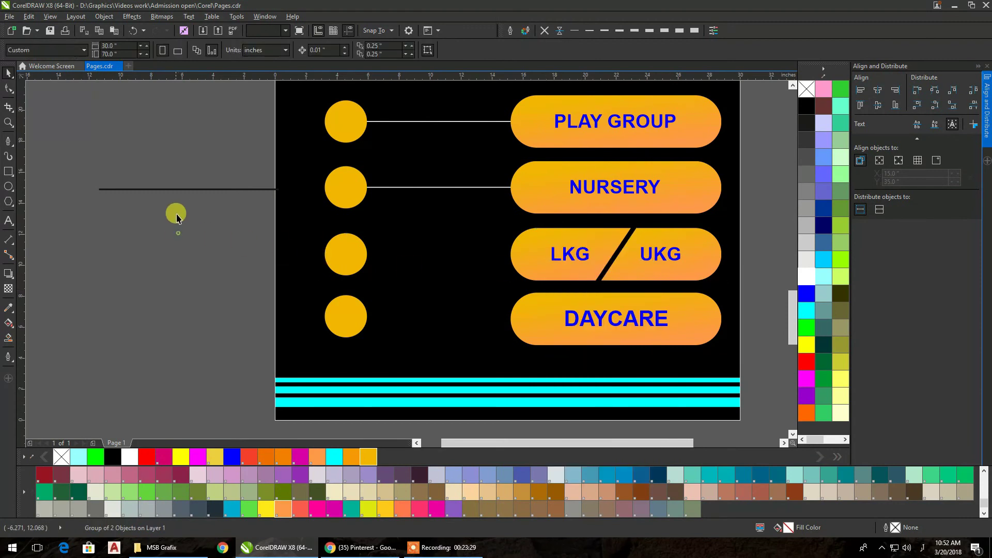
# - Move the 8 pt line so it starts at the third circle's centre, and colour its outline white
pyautogui.click(182, 191)
pyautogui.moveTo(183, 192); pyautogui.dragTo(347, 256)
pyautogui.rightClick(804, 276)
# - Bring the LKG/UKG bar and circle group to the front of the page, over its connecting line
pyautogui.click(656, 280)
pyautogui.rightClick(664, 258)
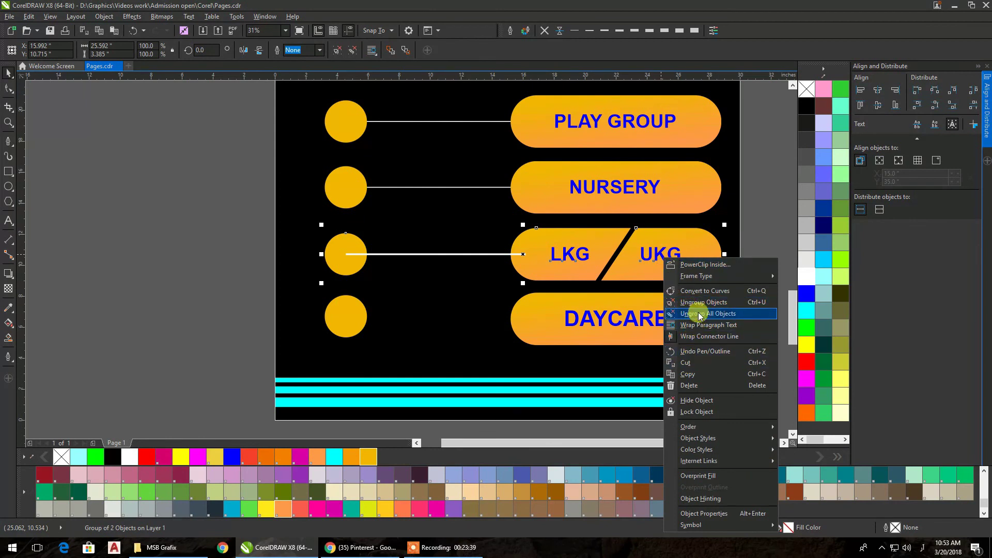
pyautogui.moveTo(708, 426)
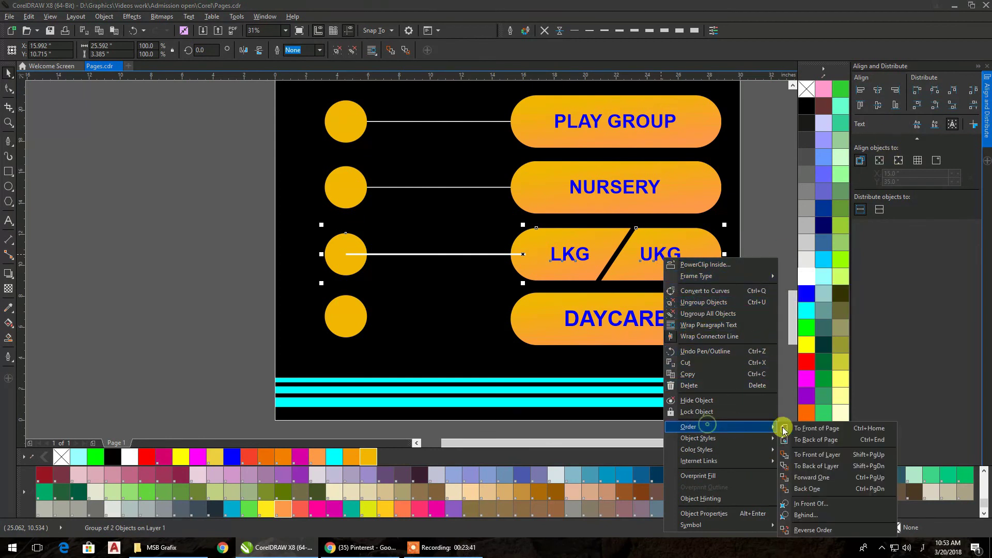
pyautogui.click(821, 428)
pyautogui.click(211, 281)
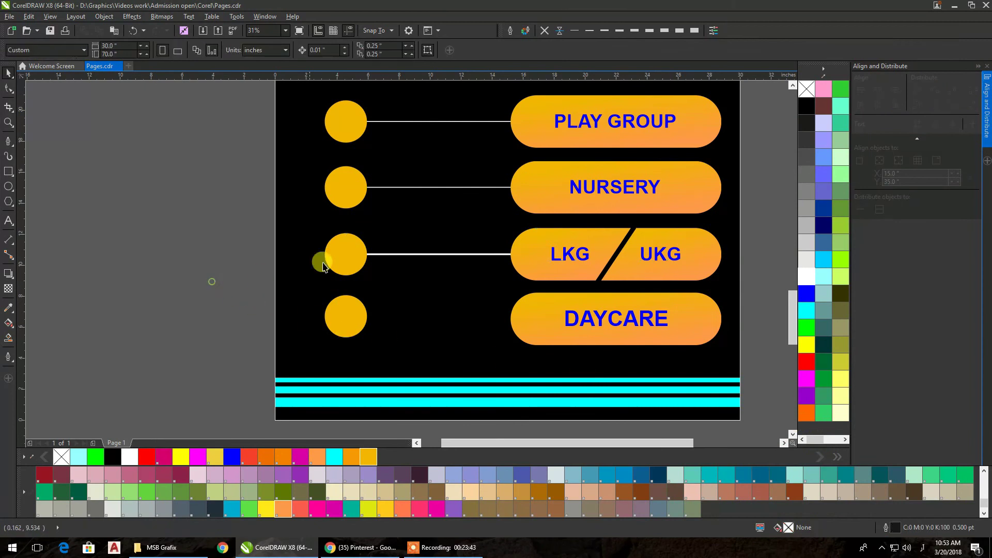
# - Delete the thin connecting lines in the NURSERY and PLAY GROUP rows
pyautogui.click(410, 187)
pyautogui.press('Delete')
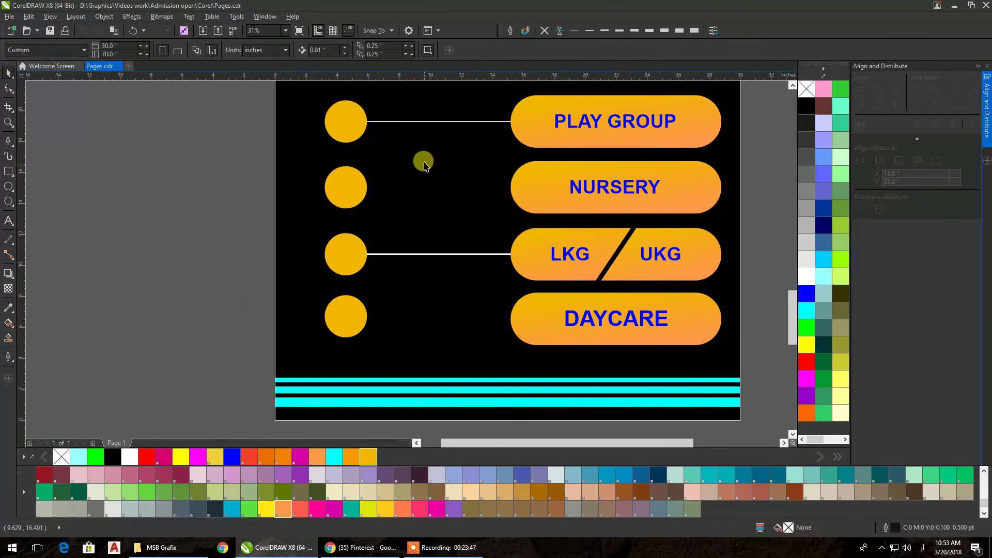
pyautogui.click(432, 124)
pyautogui.hotkey('ctrl', 'z')
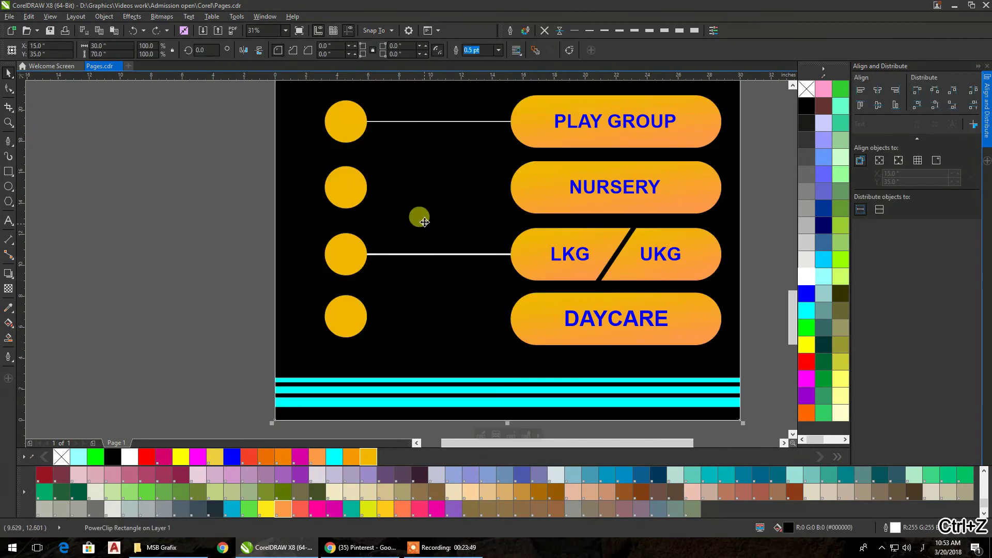
pyautogui.click(423, 122)
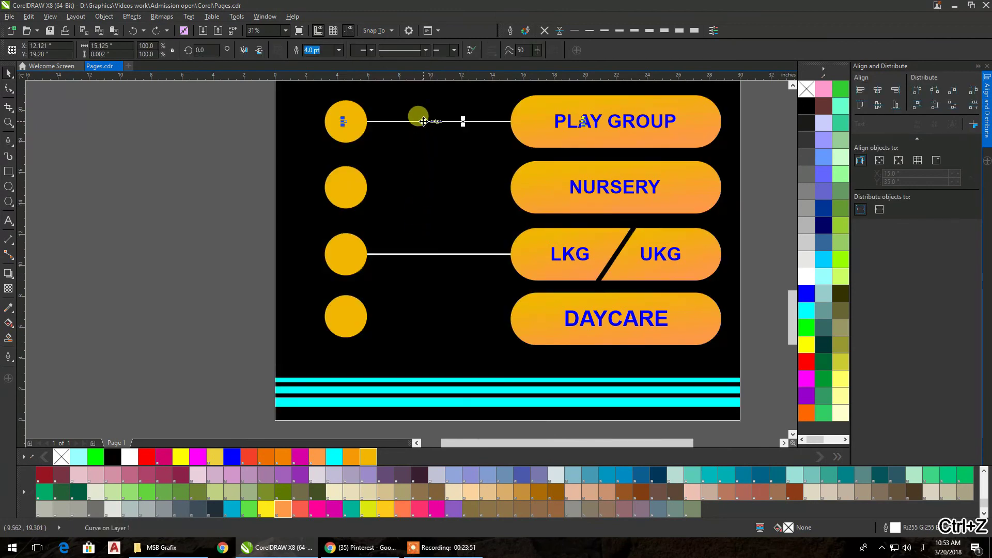
pyautogui.press('Delete')
# - Duplicate the 8 pt white line to the PLAY GROUP and NURSERY rows, starting each copy at its circle's centre
pyautogui.moveTo(415, 254); pyautogui.dragTo(346, 123)
pyautogui.rightClick(422, 190)
pyautogui.rightClick(432, 126)
pyautogui.click(354, 190)
pyautogui.moveTo(356, 190); pyautogui.dragTo(345, 186)
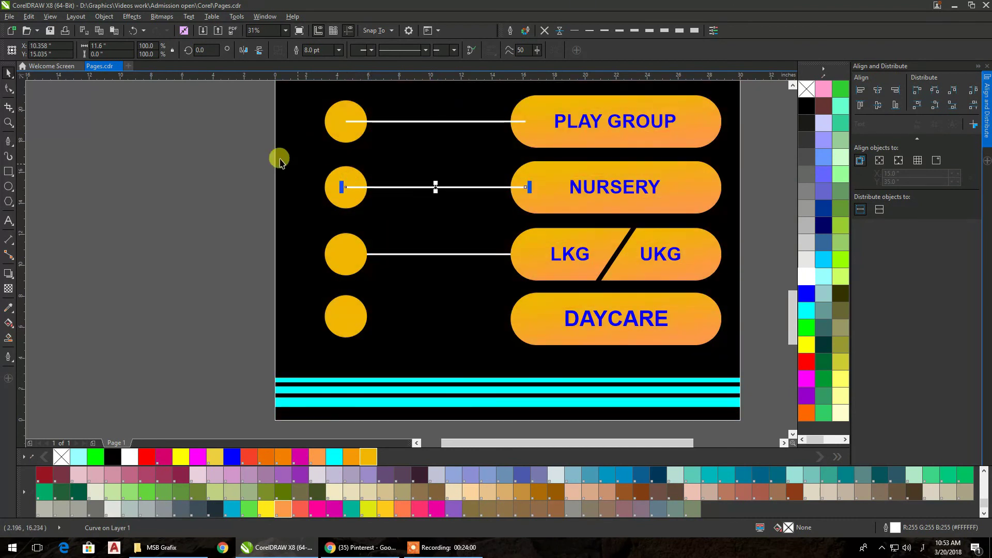
# - Try sending the PLAY GROUP and NURSERY lines to the back of the layer and reordering the black background, and undo it
pyautogui.keyDown('shift'); pyautogui.click(394, 121); pyautogui.keyUp('shift')
pyautogui.rightClick(394, 121)
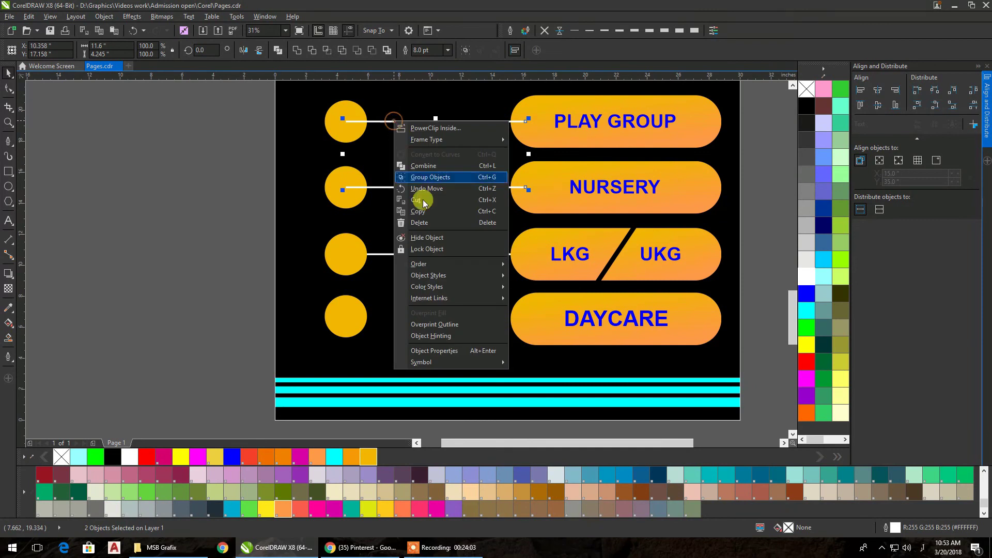
pyautogui.moveTo(443, 264)
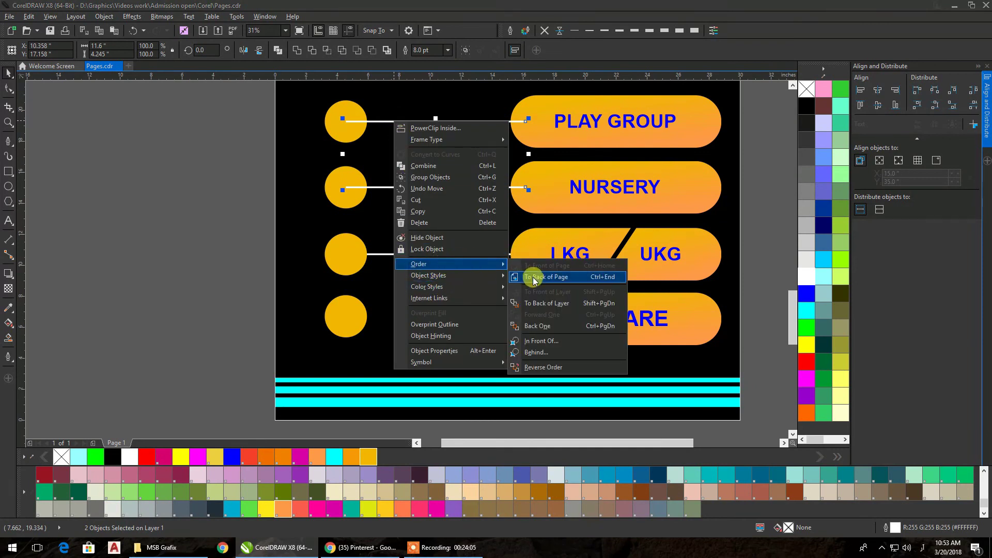
pyautogui.click(534, 304)
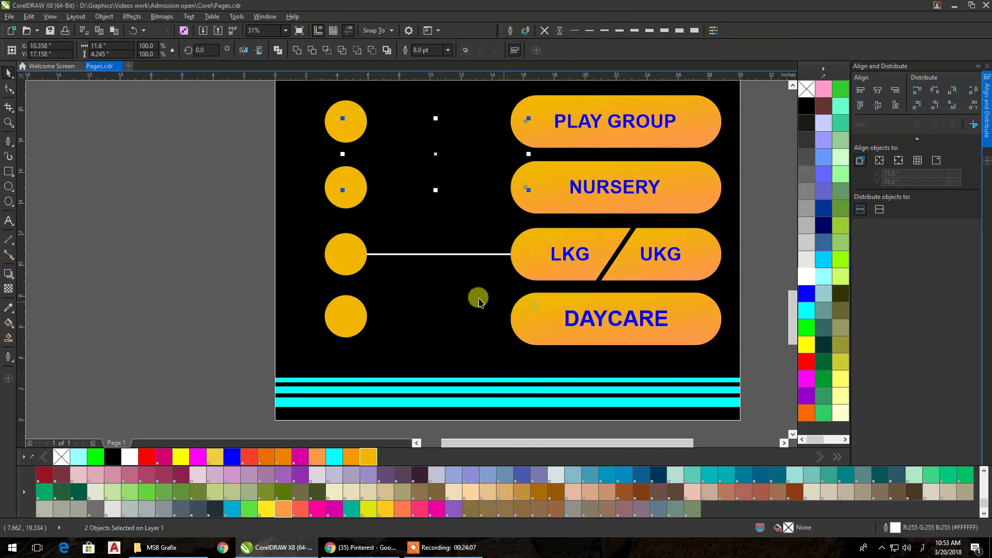
pyautogui.rightClick(435, 155)
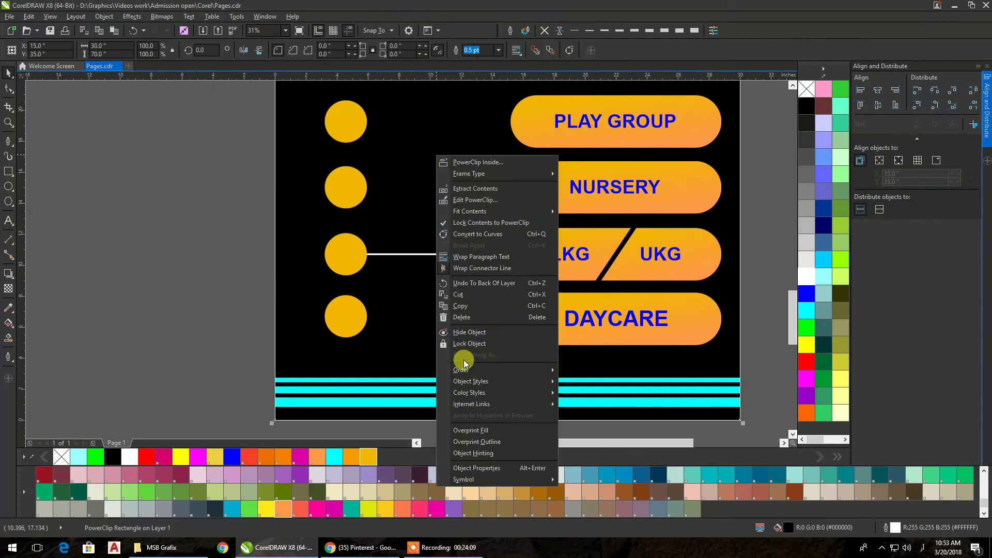
pyautogui.moveTo(466, 370)
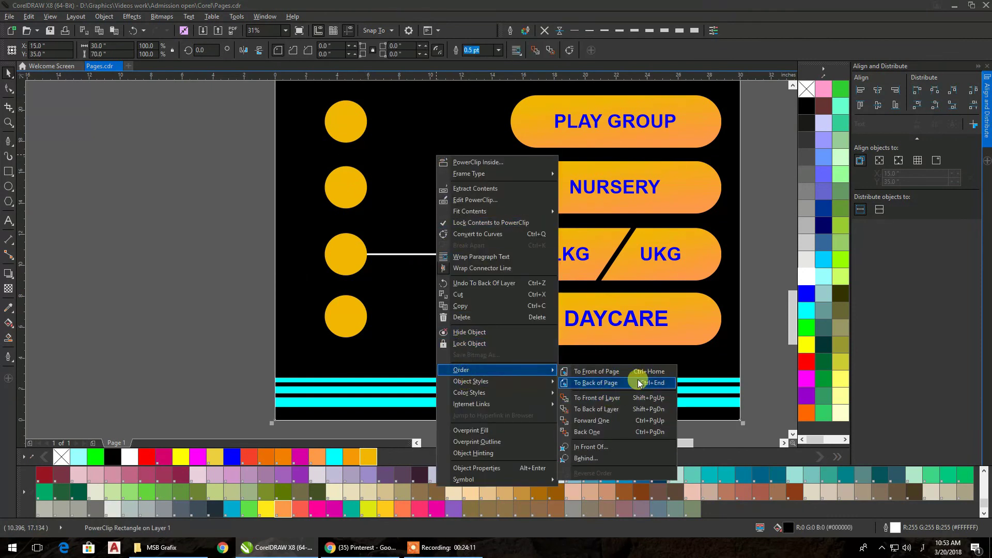
pyautogui.click(624, 420)
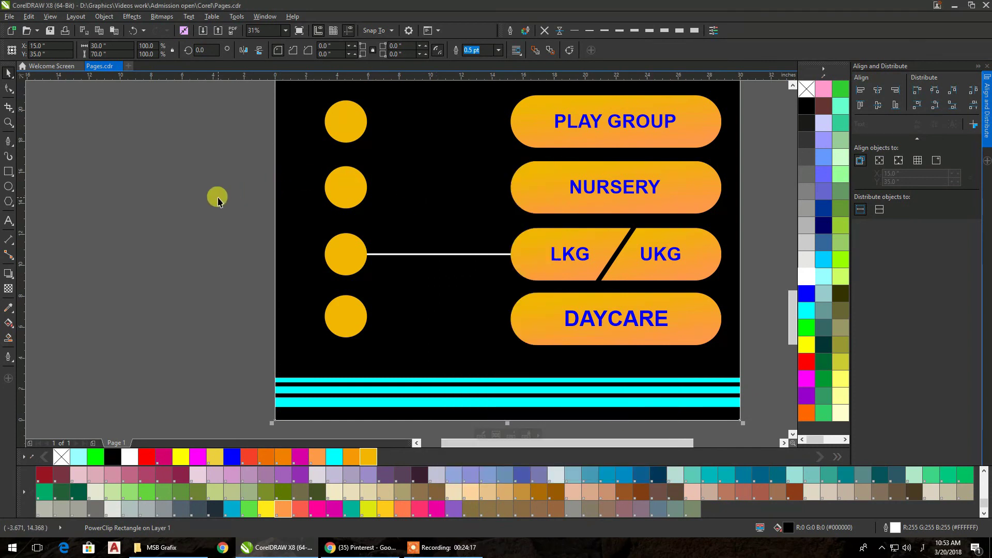
pyautogui.hotkey('ctrl', 'z')
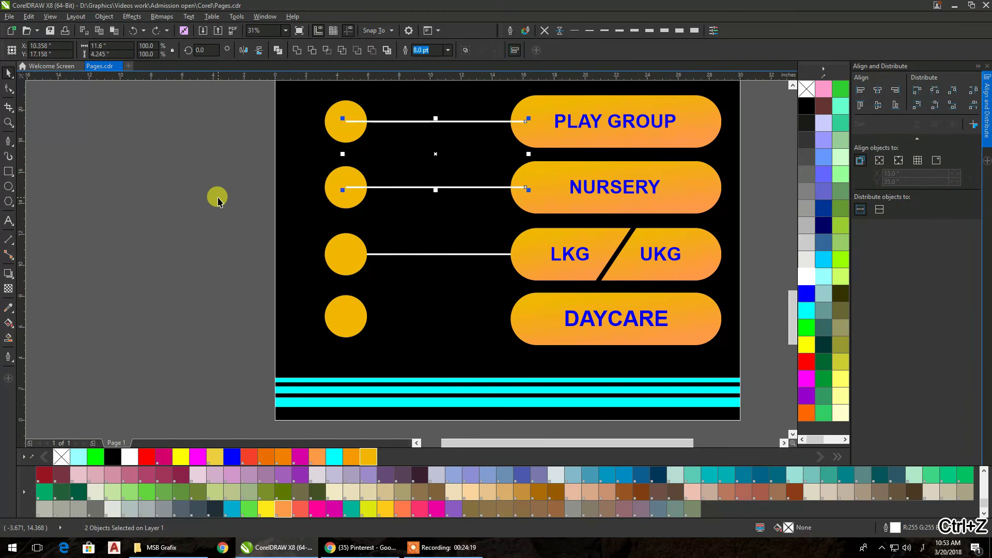
# - Place the PLAY GROUP and NURSERY lines behind their circles and bars, and duplicate the LKG/UKG line into the DAYCARE row
pyautogui.hotkey('ctrl', 'pagedown')
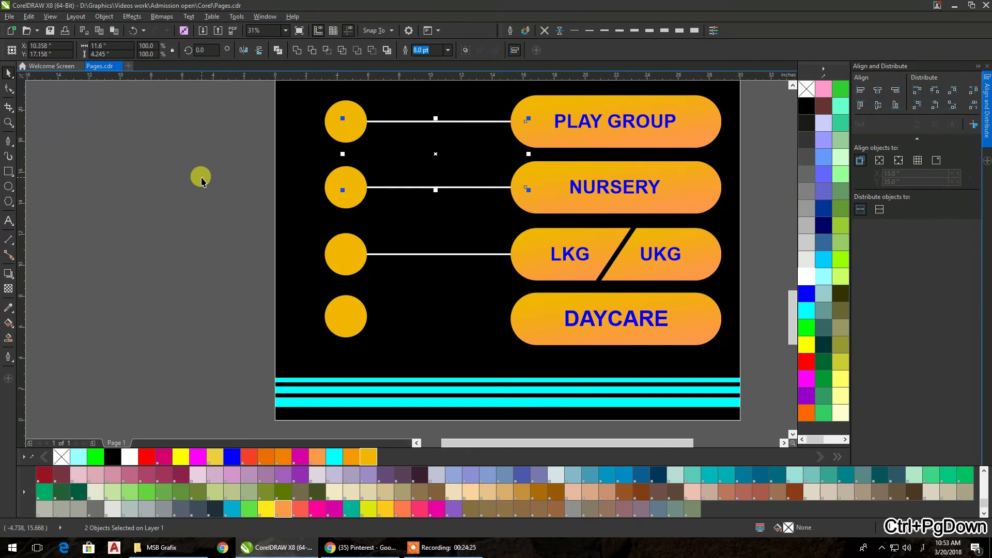
pyautogui.click(201, 178)
pyautogui.moveTo(450, 254); pyautogui.dragTo(453, 320)
pyautogui.rightClick(454, 320)
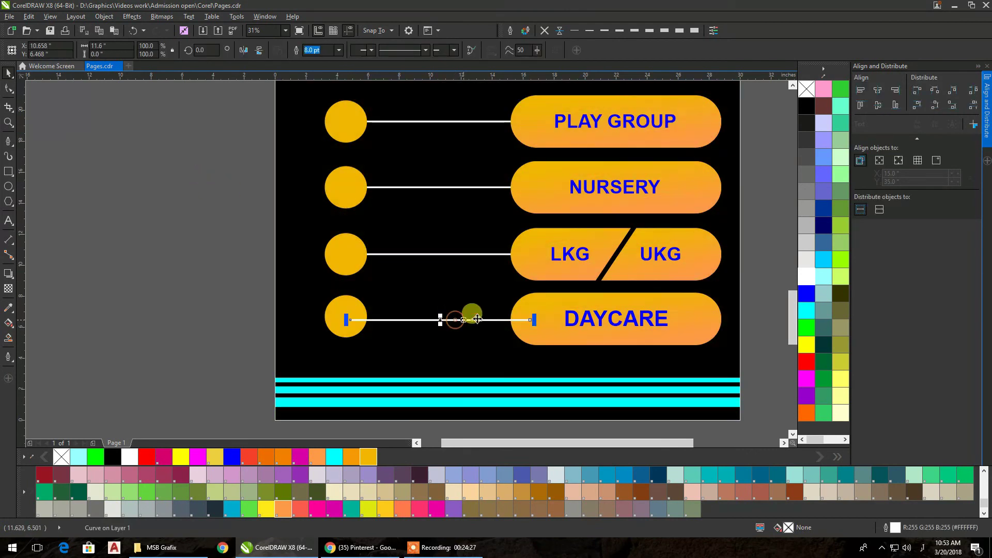
# - Align the DAYCARE bar and its circle on a common horizontal centre line and group them
pyautogui.click(531, 301)
pyautogui.keyDown('shift'); pyautogui.click(363, 307); pyautogui.keyUp('shift')
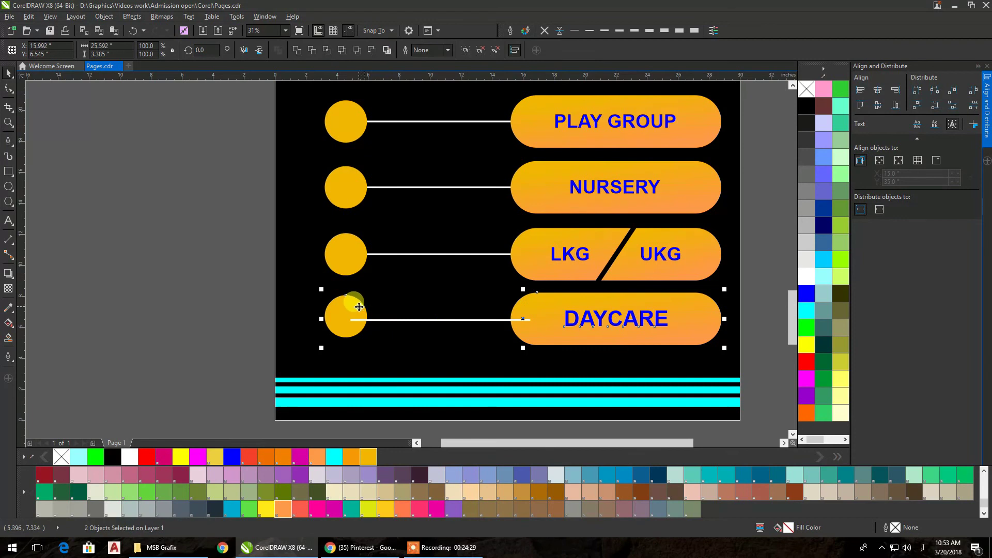
pyautogui.press('e')
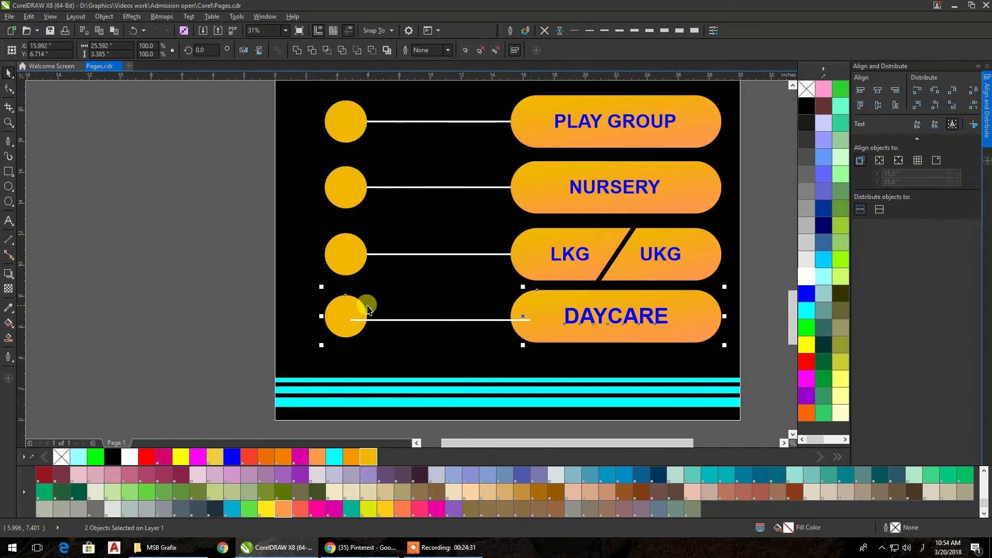
pyautogui.hotkey('ctrl', 'g')
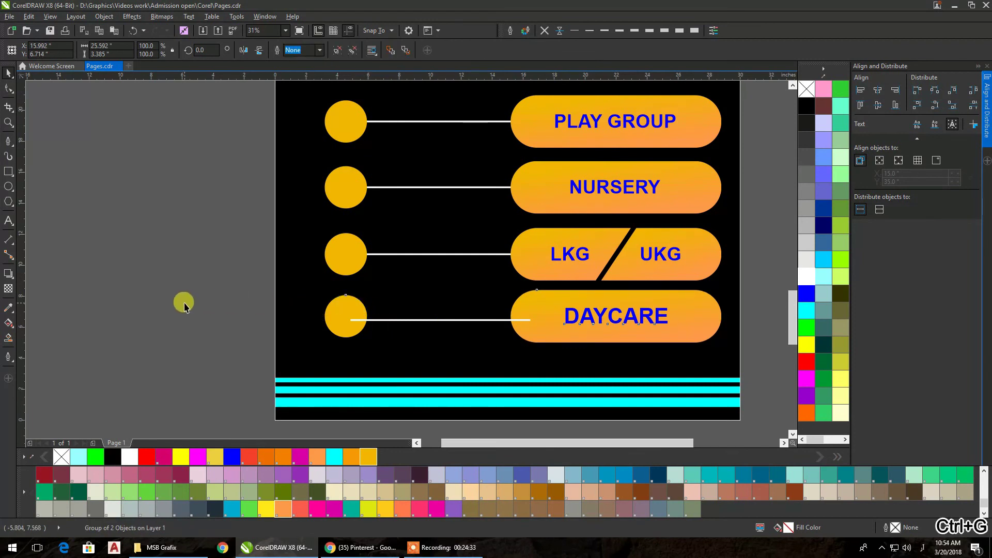
# - Centre the DAYCARE line vertically on its circle and bar, and bring that group in front of the line
pyautogui.keyDown('shift'); pyautogui.click(363, 317); pyautogui.keyUp('shift')
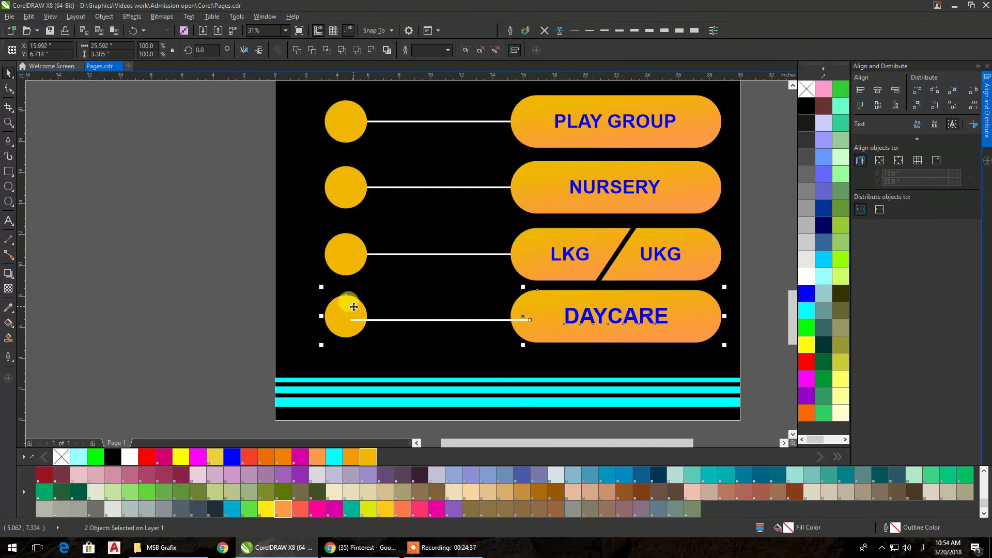
pyautogui.press('e')
pyautogui.hotkey('ctrl', 'g')
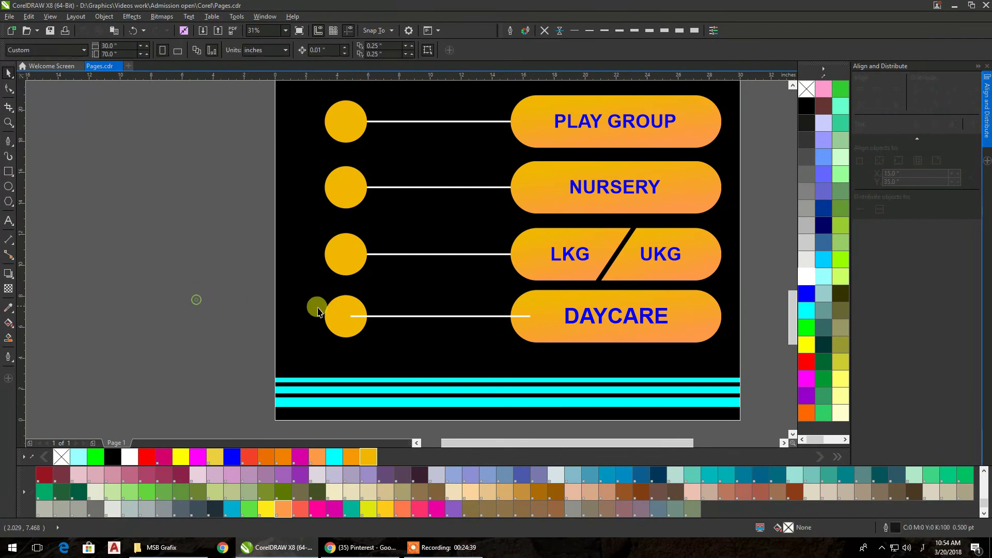
pyautogui.hotkey('shift', 'pagedown')
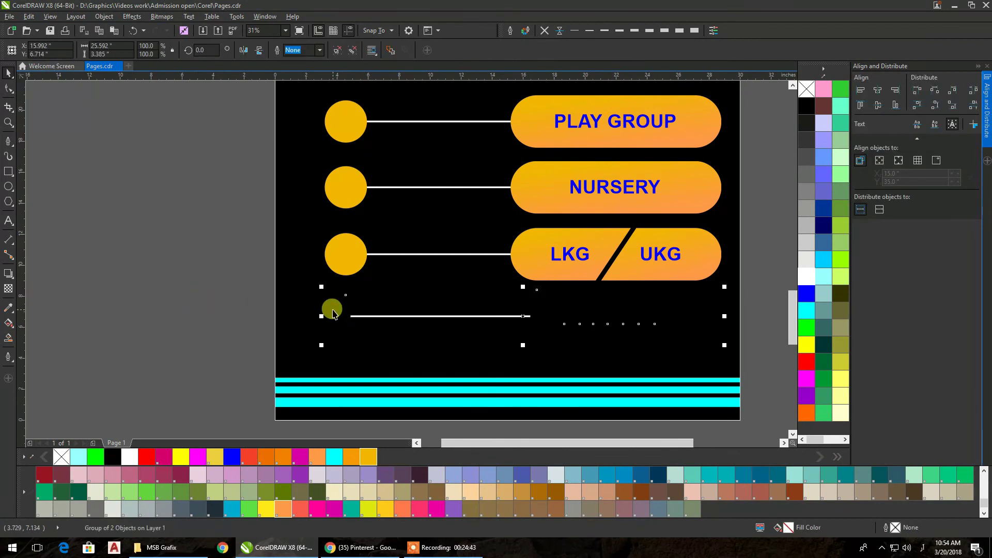
pyautogui.hotkey('shift', 'pageup')
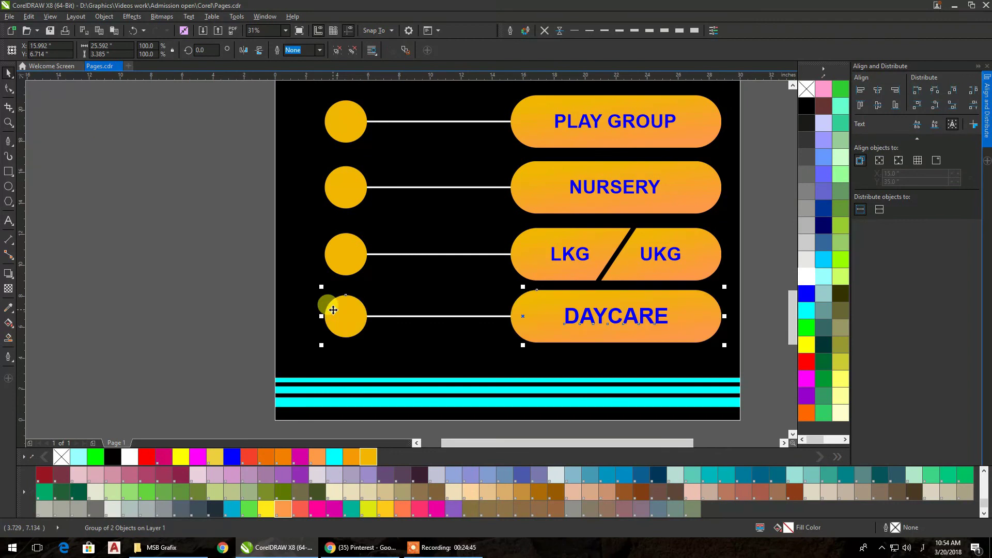
pyautogui.hotkey('ctrl', 'g')
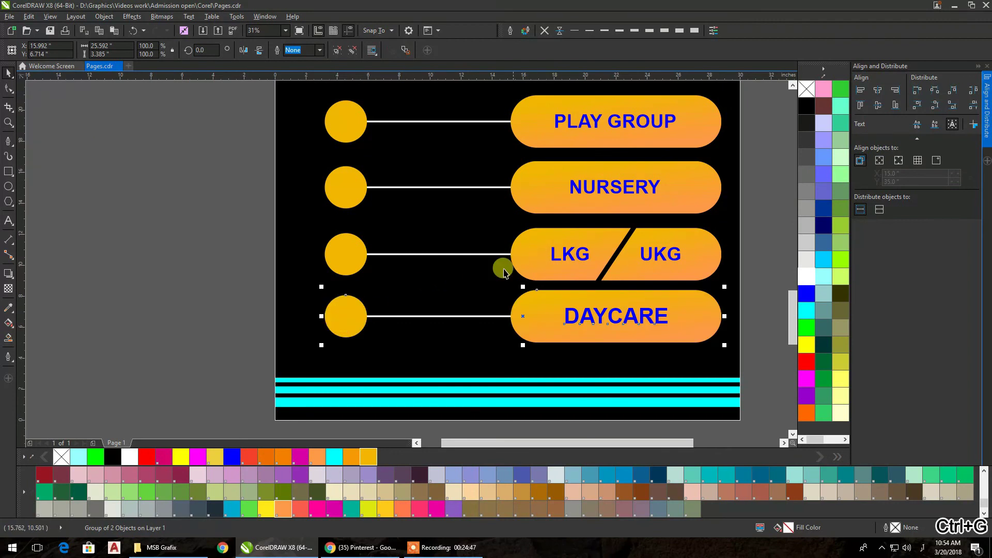
# - Group the DAYCARE line with its circle and bar, and do the same for the LKG/UKG row
pyautogui.click(469, 316)
pyautogui.keyDown('shift'); pyautogui.click(541, 304); pyautogui.keyUp('shift')
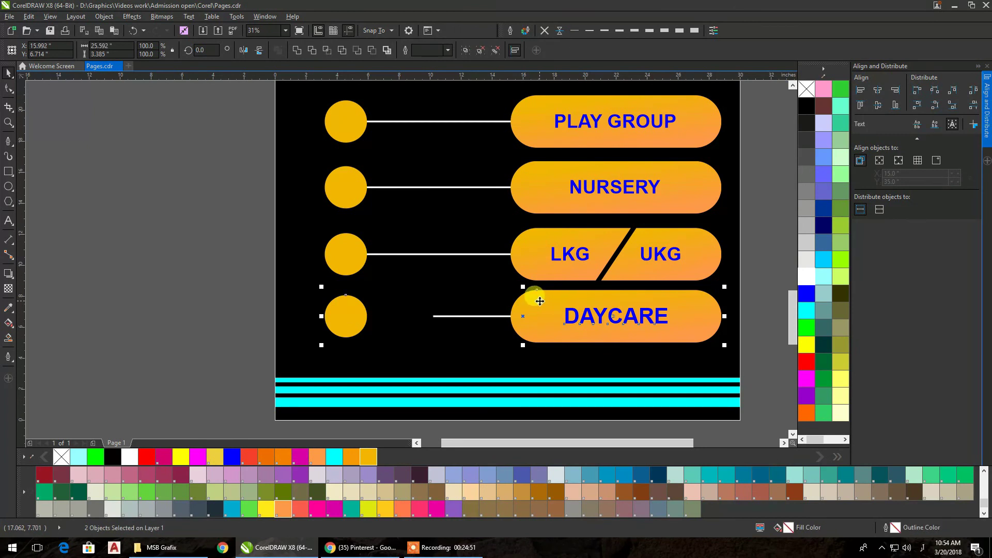
pyautogui.hotkey('ctrl', 'z')
pyautogui.hotkey('ctrl', 'g')
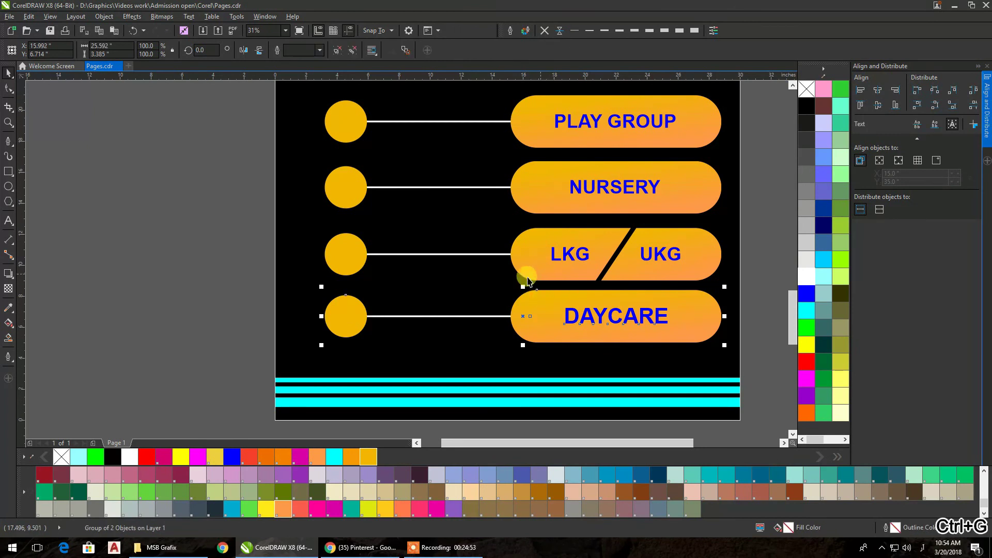
pyautogui.click(480, 257)
pyautogui.keyDown('shift'); pyautogui.click(542, 250); pyautogui.keyUp('shift')
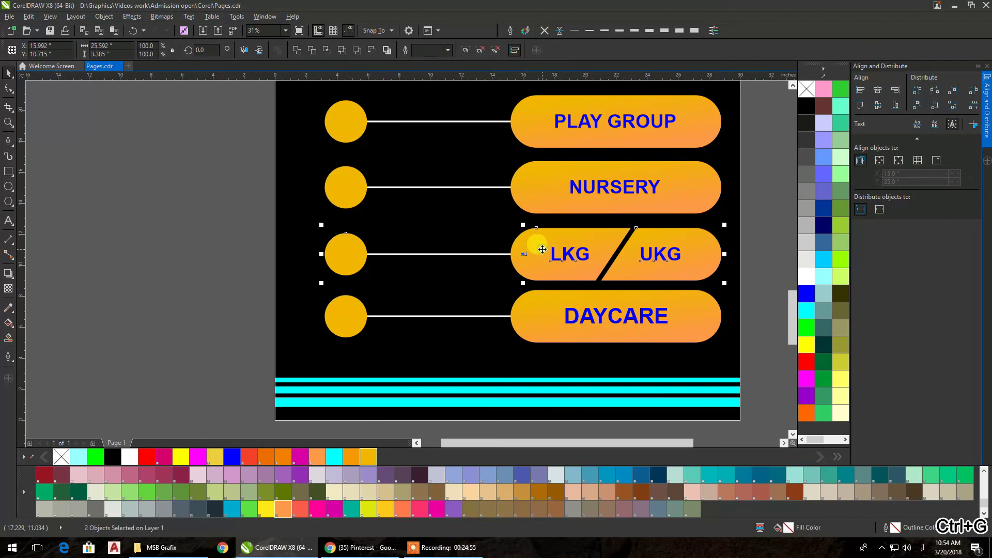
# - Group the NURSERY and PLAY GROUP lines with the circle and bar of their own rows
pyautogui.click(482, 187)
pyautogui.keyDown('shift'); pyautogui.click(540, 189); pyautogui.keyUp('shift')
pyautogui.rightClick(540, 187)
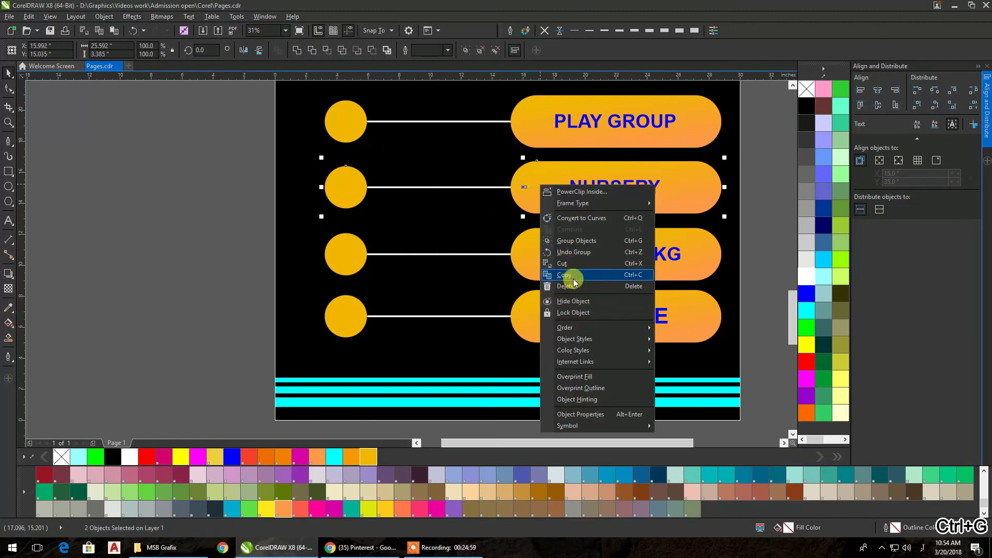
pyautogui.click(567, 249)
pyautogui.click(497, 121)
pyautogui.keyDown('shift'); pyautogui.click(538, 111); pyautogui.keyUp('shift')
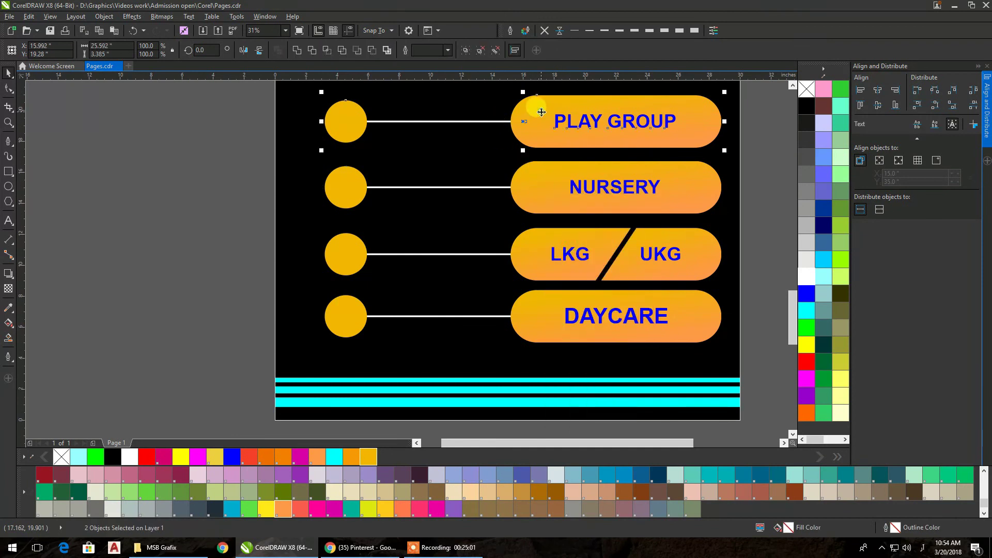
pyautogui.rightClick(540, 112)
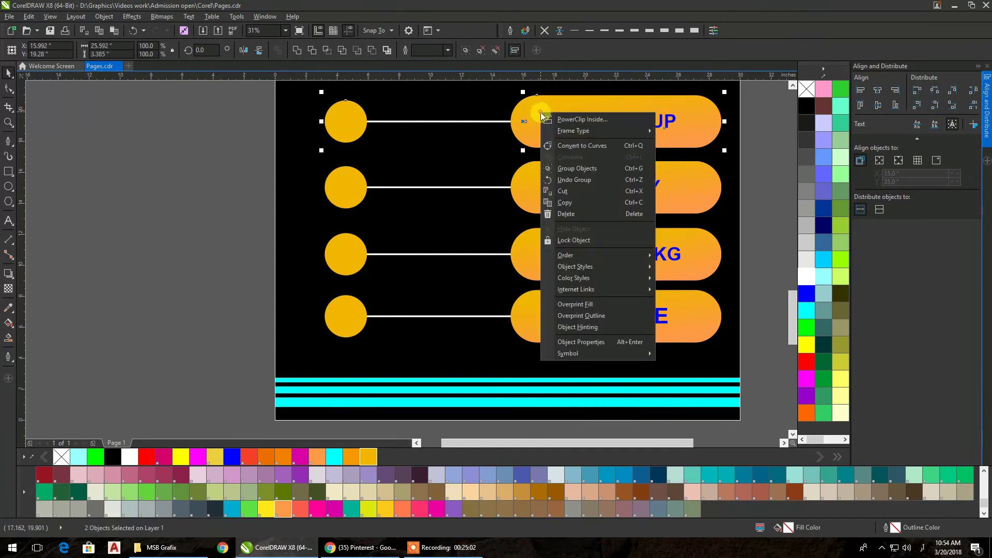
pyautogui.click(572, 169)
# - Distribute the four class rows evenly in height by their bottom edges
pyautogui.keyDown('shift'); pyautogui.click(567, 177); pyautogui.keyUp('shift')
pyautogui.keyDown('shift'); pyautogui.click(550, 270); pyautogui.keyUp('shift')
pyautogui.keyDown('shift'); pyautogui.click(553, 315); pyautogui.keyUp('shift')
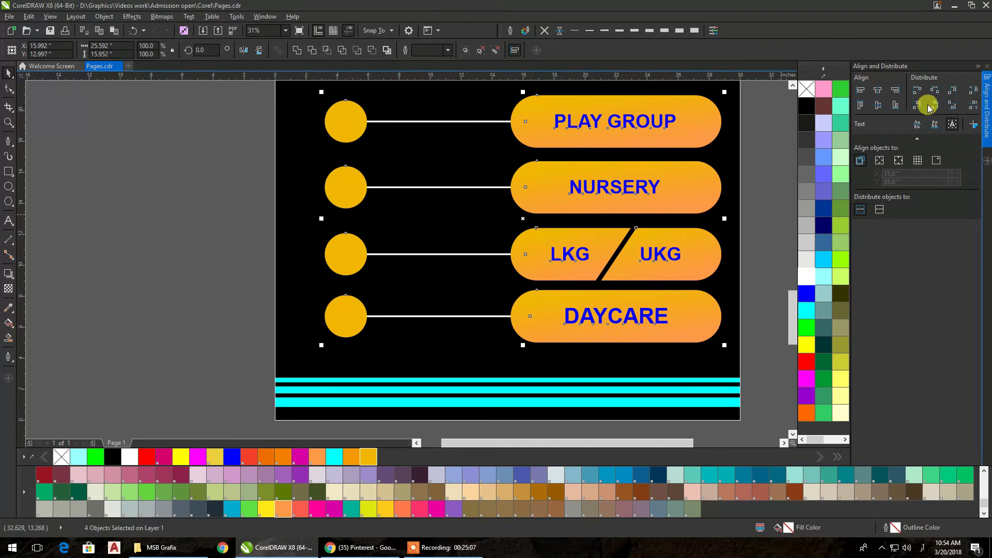
pyautogui.click(952, 105)
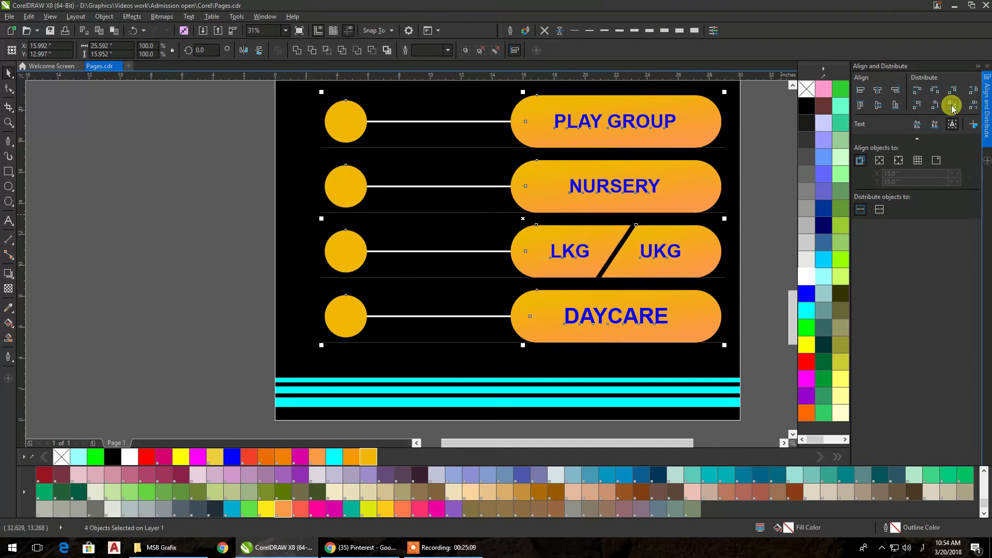
pyautogui.click(766, 147)
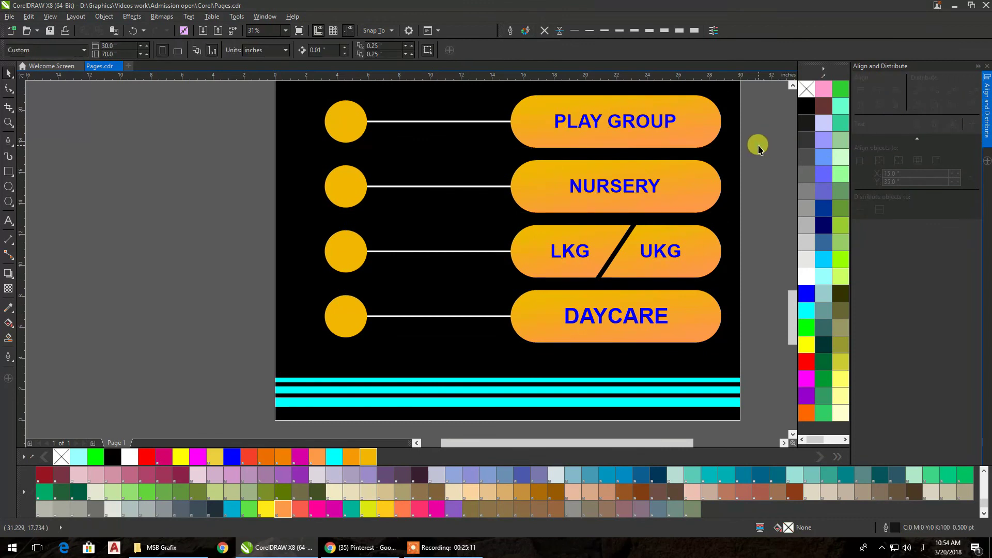
# - Group the four class rows and centre the group horizontally on the black background
pyautogui.scroll(-2, 754, 145)
pyautogui.moveTo(653, 138); pyautogui.dragTo(356, 293)
pyautogui.hotkey('ctrl', 'g')
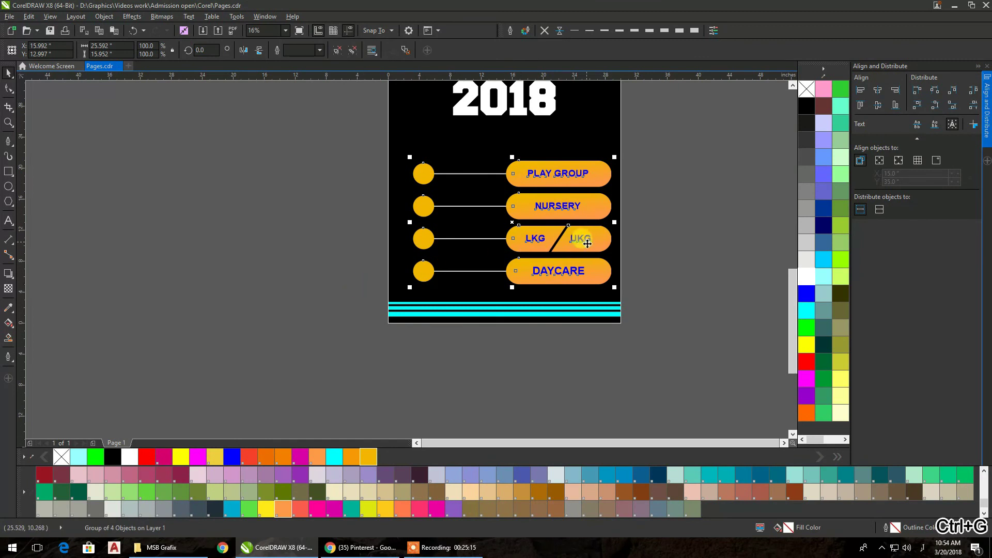
pyautogui.keyDown('shift'); pyautogui.click(607, 135); pyautogui.keyUp('shift')
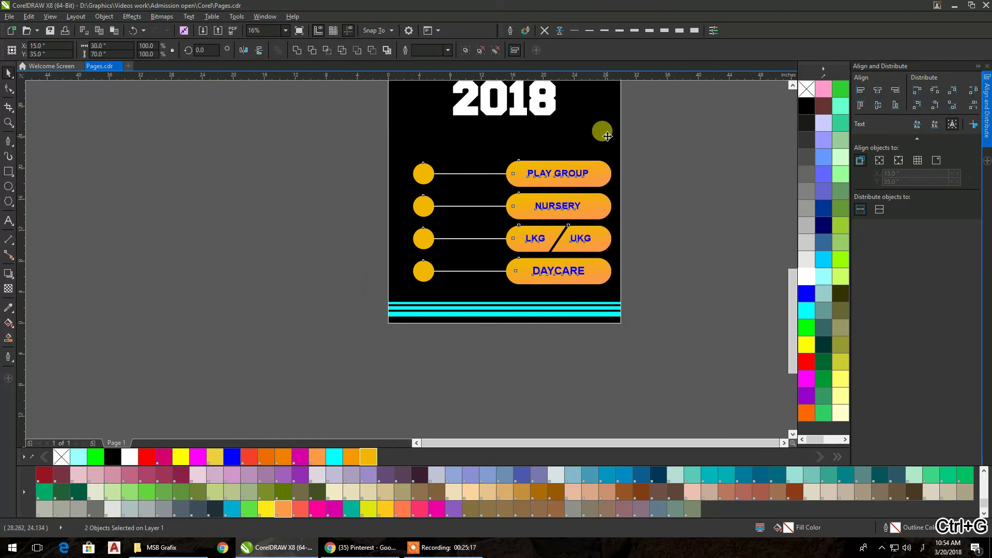
pyautogui.click(690, 150)
# - Duplicate the green slanted shape behind the ADMISSIONS OPEN heading, placing the copy slightly lower
pyautogui.scroll(-2, 595, 274)
pyautogui.moveTo(605, 280); pyautogui.dragTo(601, 257)
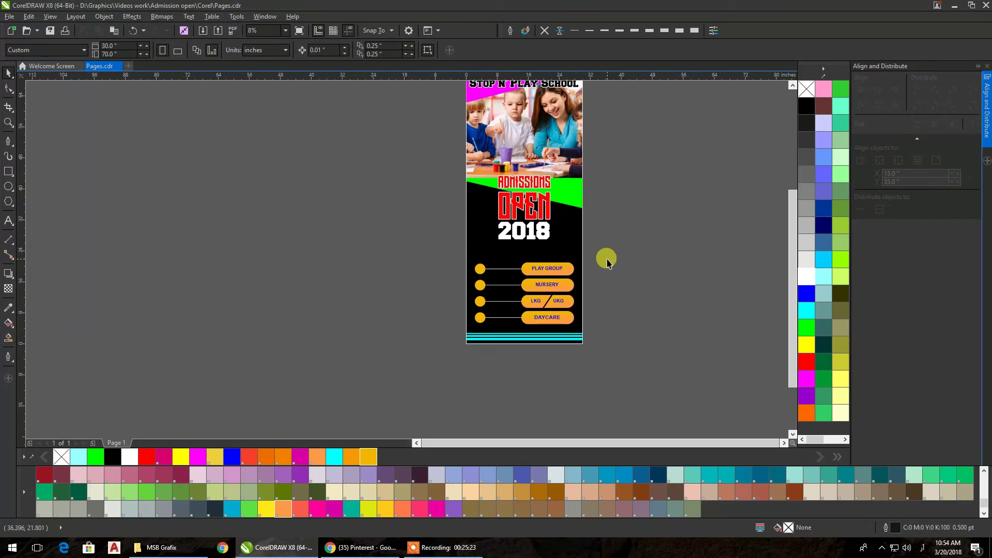
pyautogui.scroll(4, 552, 201)
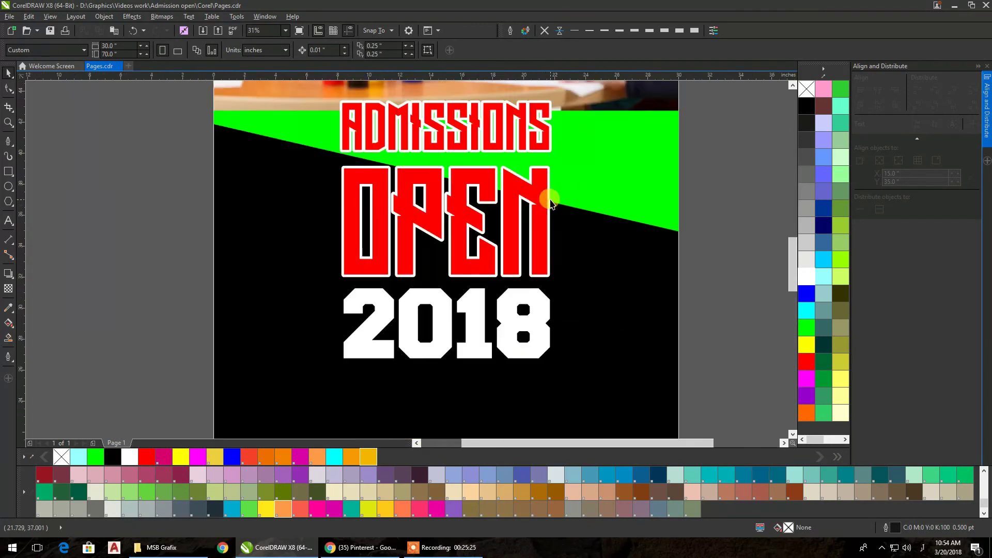
pyautogui.click(287, 156)
pyautogui.click(285, 133)
pyautogui.click(93, 141)
pyautogui.moveTo(615, 158)
pyautogui.mouseDown()
pyautogui.moveTo(612, 179)
pyautogui.moveTo(598, 163)
pyautogui.mouseUp()
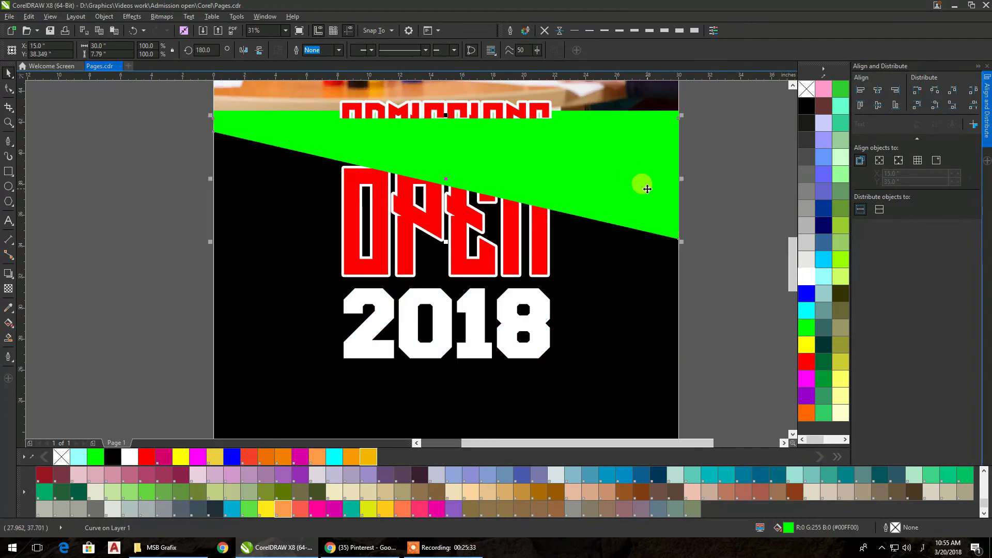
# - Move the green copy behind the original shape but above the background, and fill it dark green
pyautogui.hotkey('shift', 'pagedown')
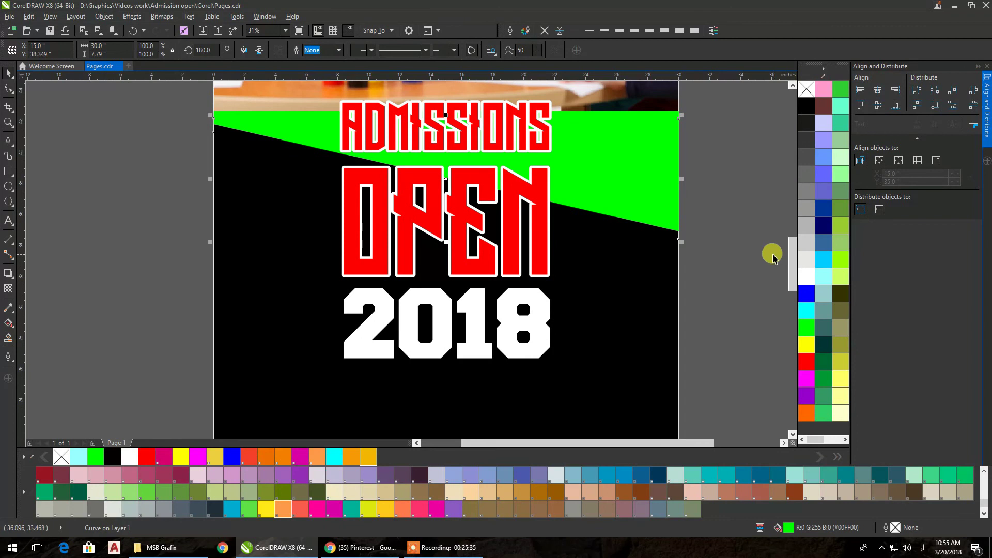
pyautogui.hotkey('ctrl', 'pageup')
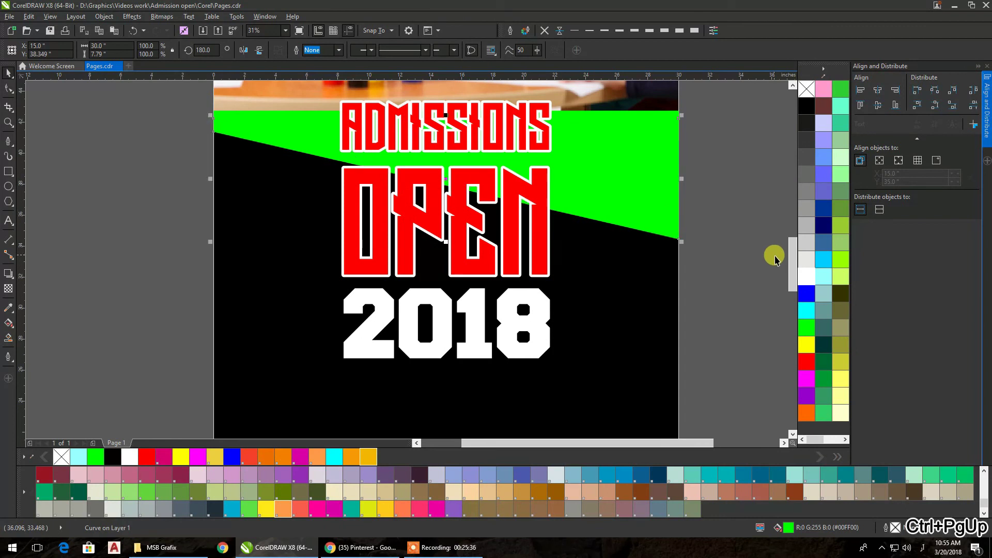
pyautogui.click(823, 381)
pyautogui.click(723, 271)
# - Duplicate the magenta slanted header shape slightly lower, place the copy behind the original, and fill it purple
pyautogui.scroll(-4, 775, 228)
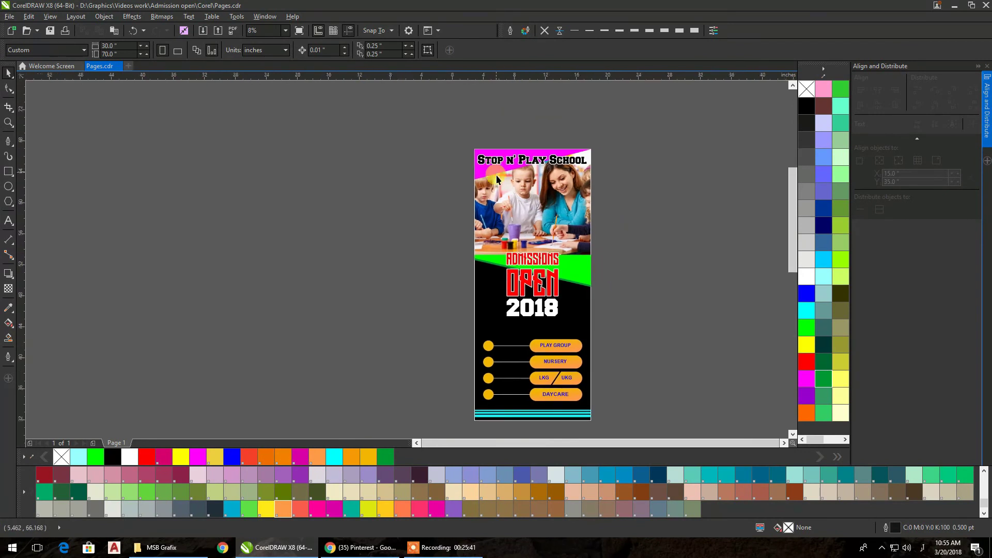
pyautogui.scroll(4, 484, 160)
pyautogui.click(483, 163)
pyautogui.moveTo(482, 163); pyautogui.dragTo(484, 168)
pyautogui.rightClick(484, 168)
pyautogui.hotkey('ctrl', 'pageup')
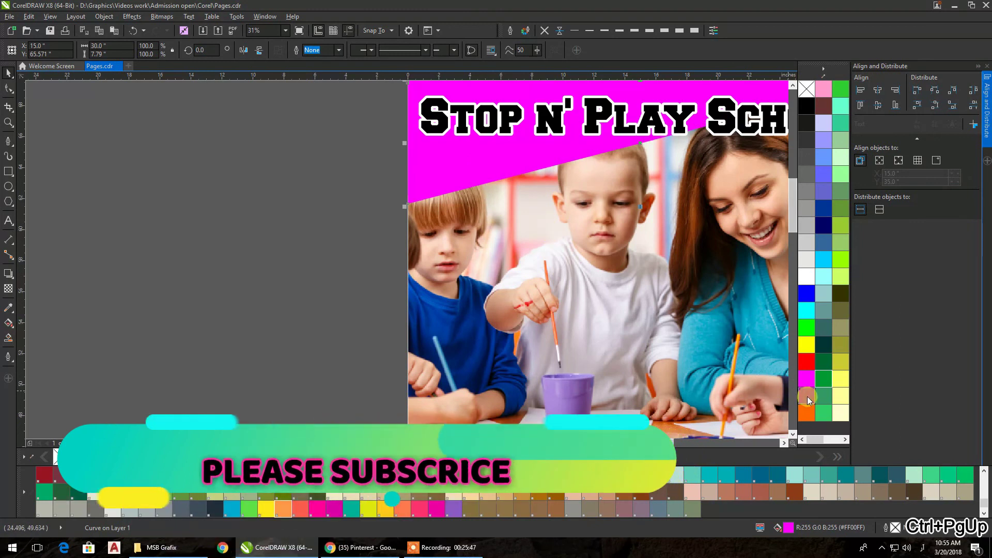
pyautogui.click(288, 231)
pyautogui.scroll(-4, 287, 228)
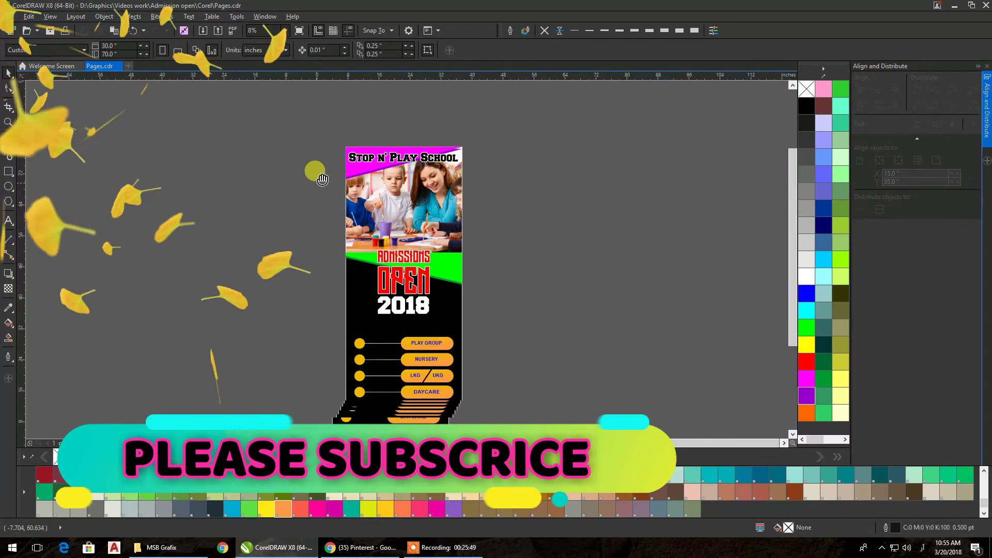